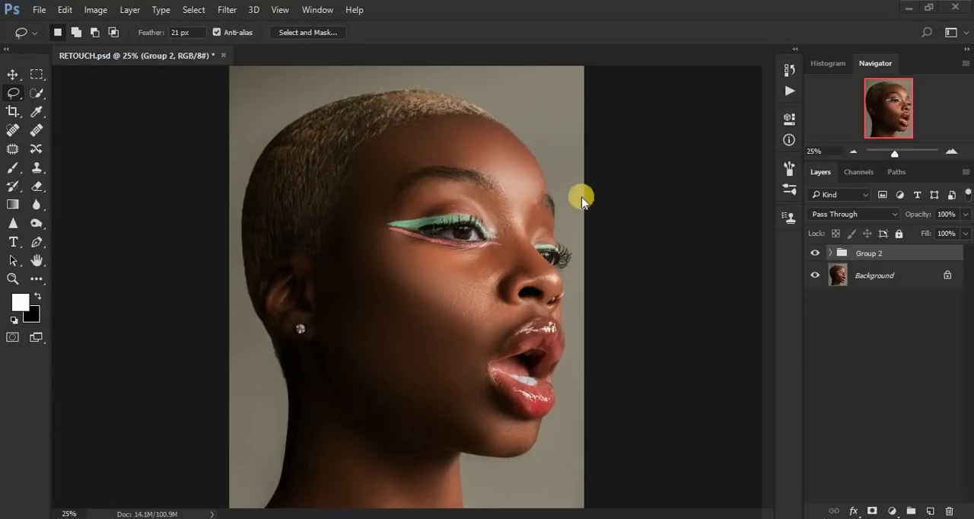
Step: Toggle the visibility of Group 2 repeatedly to compare the retouched portrait with the original
{"action": "left_click", "coordinate": [815, 254]}
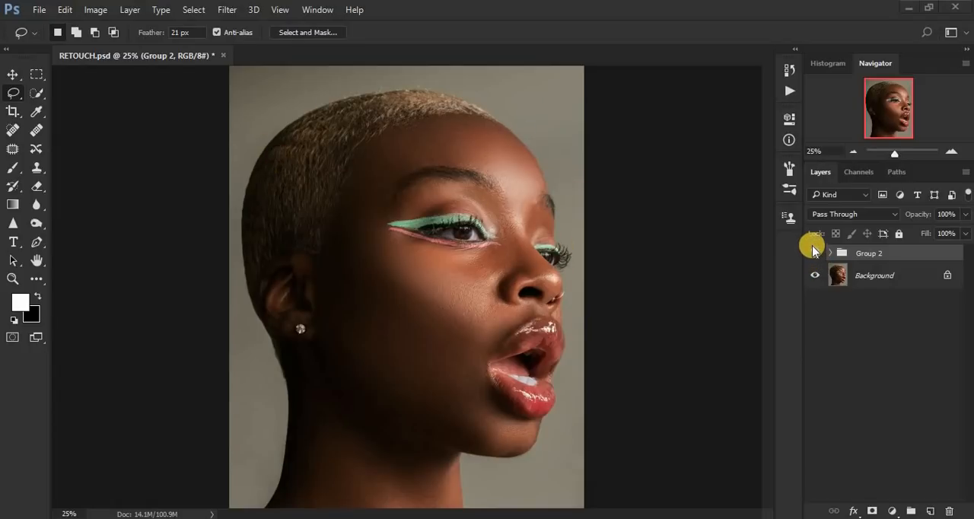
{"action": "left_click", "coordinate": [815, 255]}
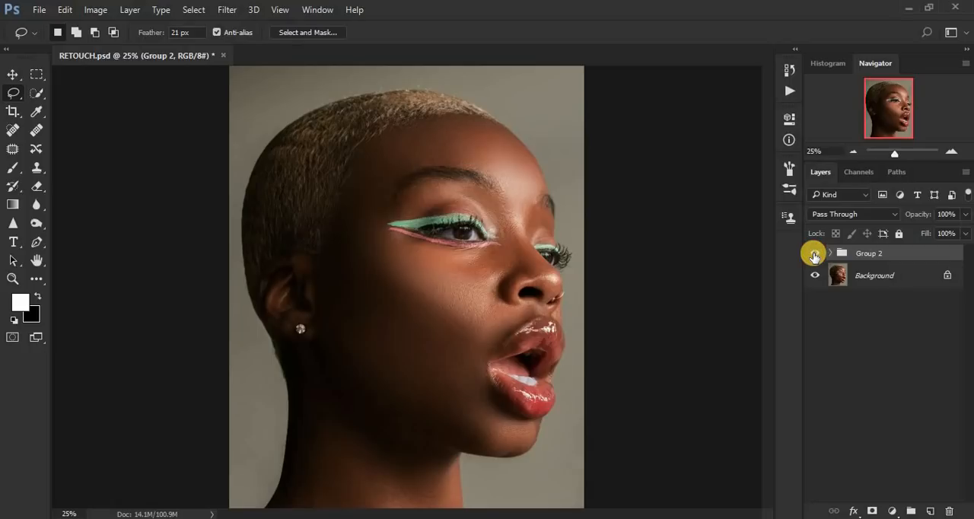
{"action": "left_click", "coordinate": [815, 255]}
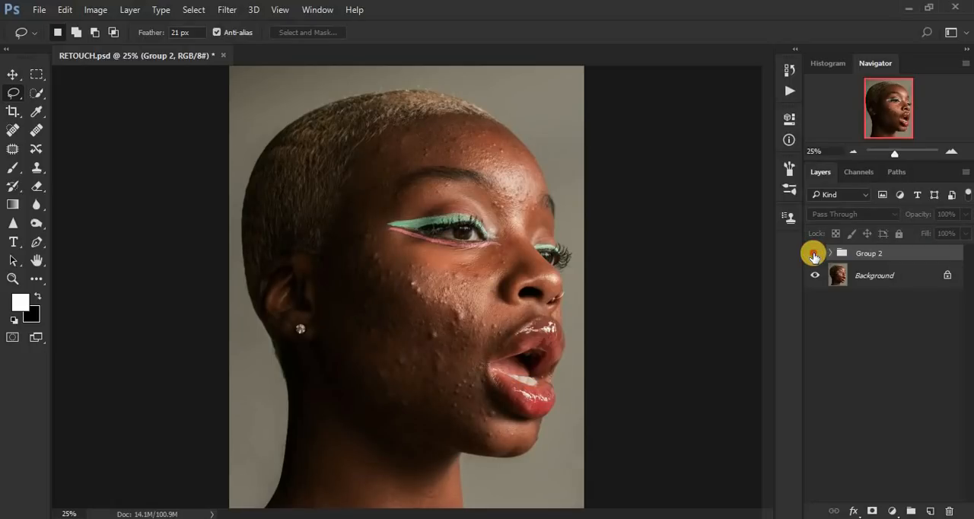
{"action": "left_click", "coordinate": [815, 255]}
{"action": "left_click", "coordinate": [814, 255]}
{"action": "left_click", "coordinate": [814, 255]}
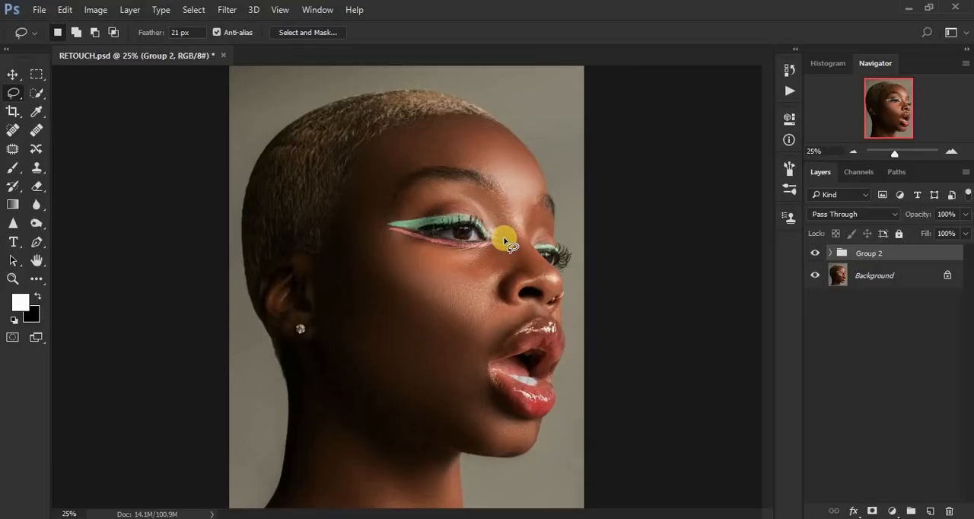
{"action": "left_click", "coordinate": [815, 253]}
{"action": "left_click", "coordinate": [815, 254]}
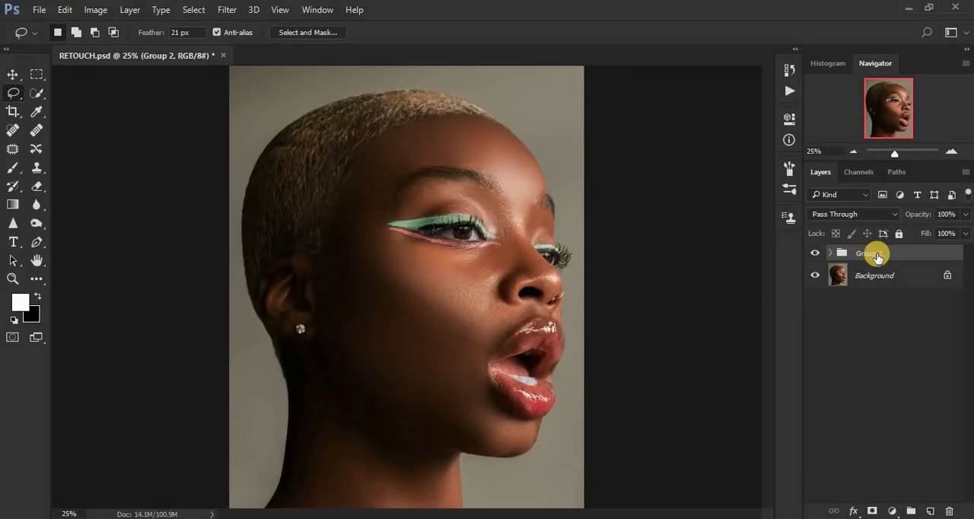
Step: Delete Group 2 and duplicate the Background layer for a fresh retouch
{"action": "mouse_move", "coordinate": [858, 256]}
{"action": "left_mouse_down"}
{"action": "mouse_move", "coordinate": [881, 276]}
{"action": "mouse_move", "coordinate": [931, 499]}
{"action": "mouse_move", "coordinate": [949, 510]}
{"action": "left_mouse_up"}
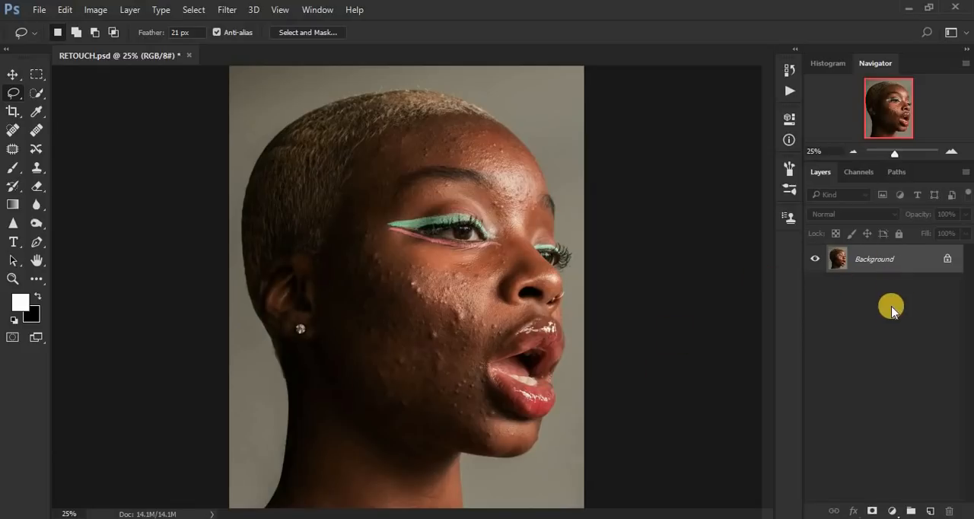
{"action": "key", "text": "ctrl+j"}
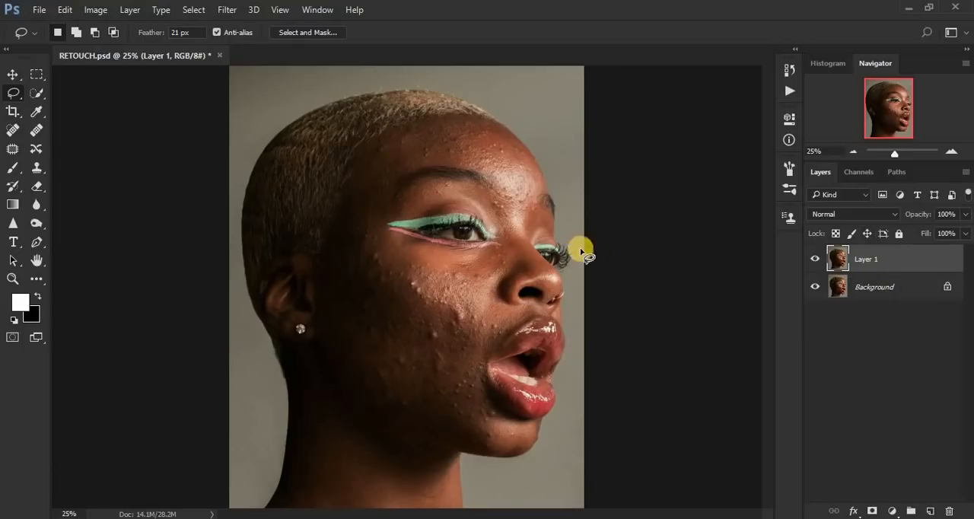
Step: Heal the small blemishes beneath the eye and beside the nose on Layer 1 with a size 30 Content-Aware Spot Healing Brush
{"action": "left_click", "coordinate": [9, 132]}
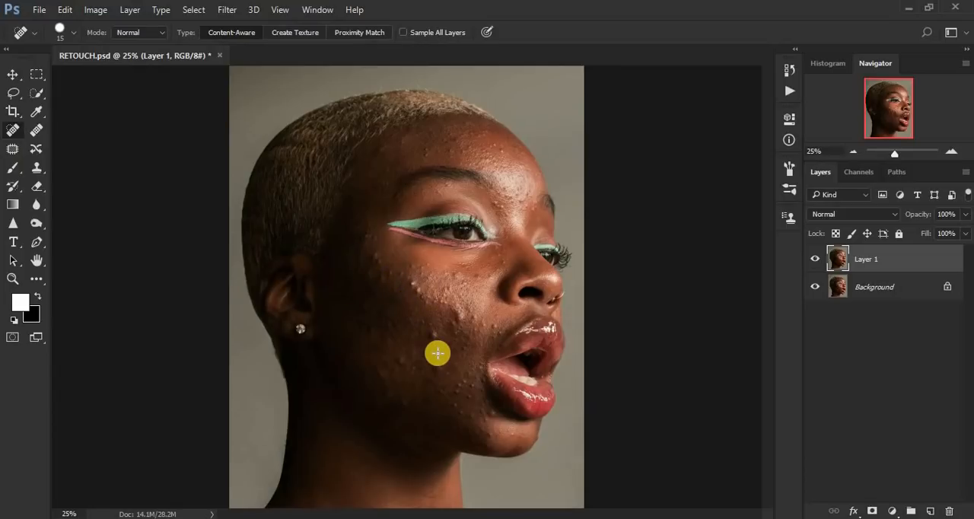
{"action": "scroll", "coordinate": [438, 356], "scroll_direction": "up", "scroll_amount": 3}
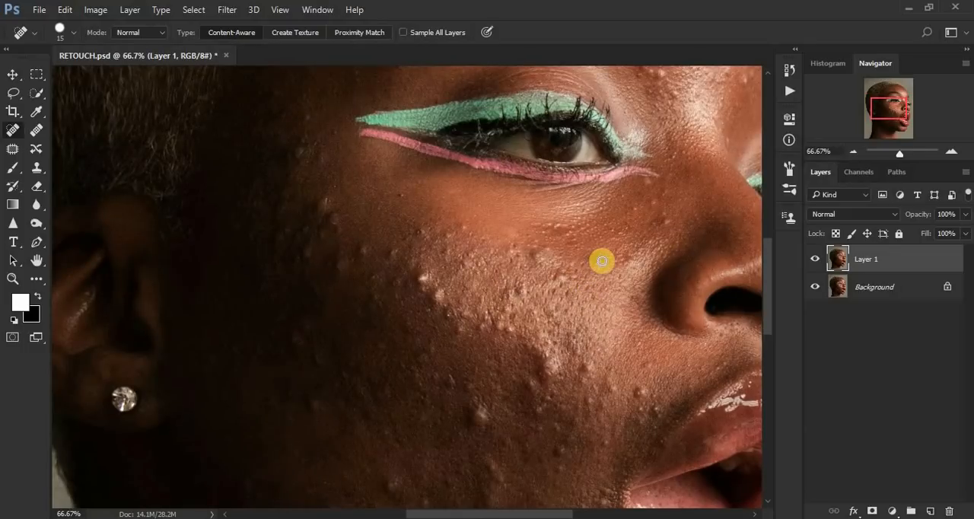
{"action": "left_click", "coordinate": [602, 262]}
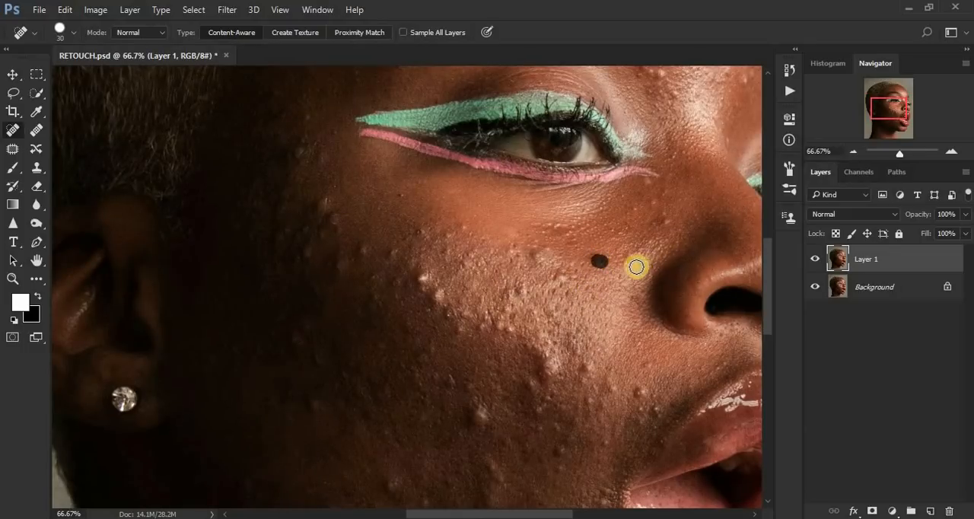
{"action": "left_click", "coordinate": [648, 185]}
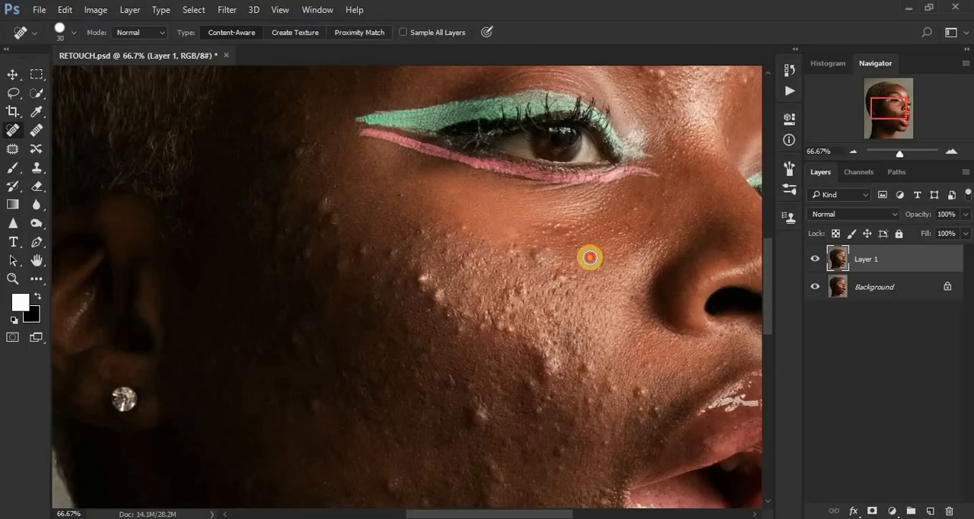
{"action": "left_click", "coordinate": [588, 259]}
{"action": "left_click", "coordinate": [559, 277]}
{"action": "left_click", "coordinate": [539, 255]}
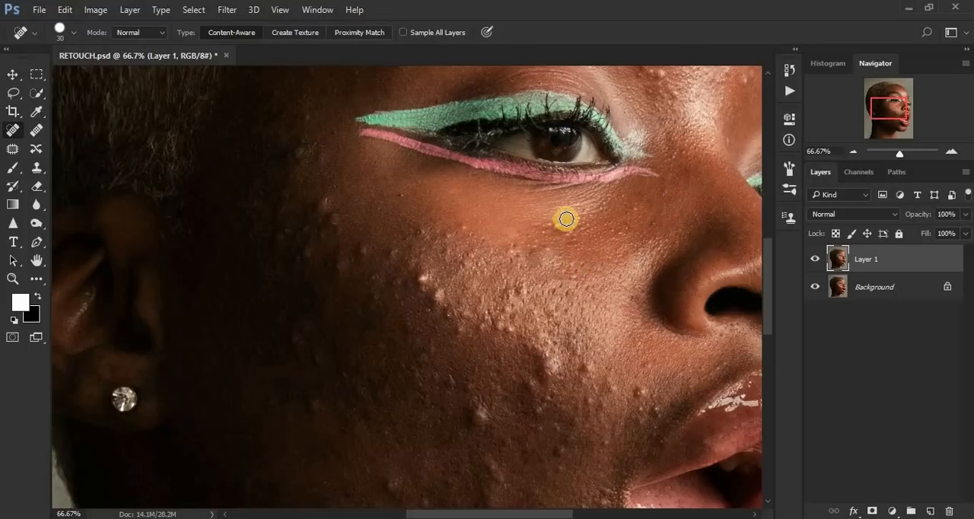
{"action": "left_click", "coordinate": [564, 221]}
{"action": "left_click", "coordinate": [572, 271]}
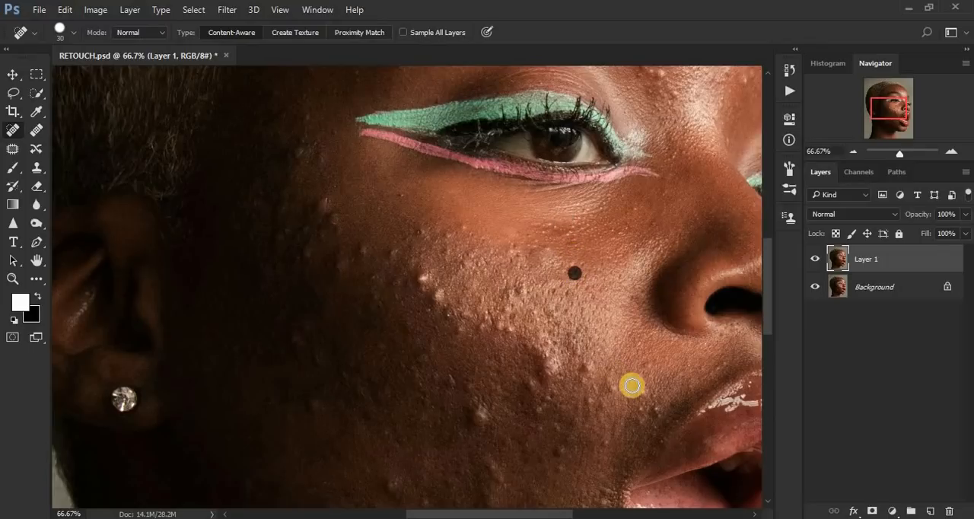
Step: Remove the raised bumps across the highlighted middle of the cheek and beside the mouth with the Spot Healing Brush
{"action": "left_click", "coordinate": [655, 411]}
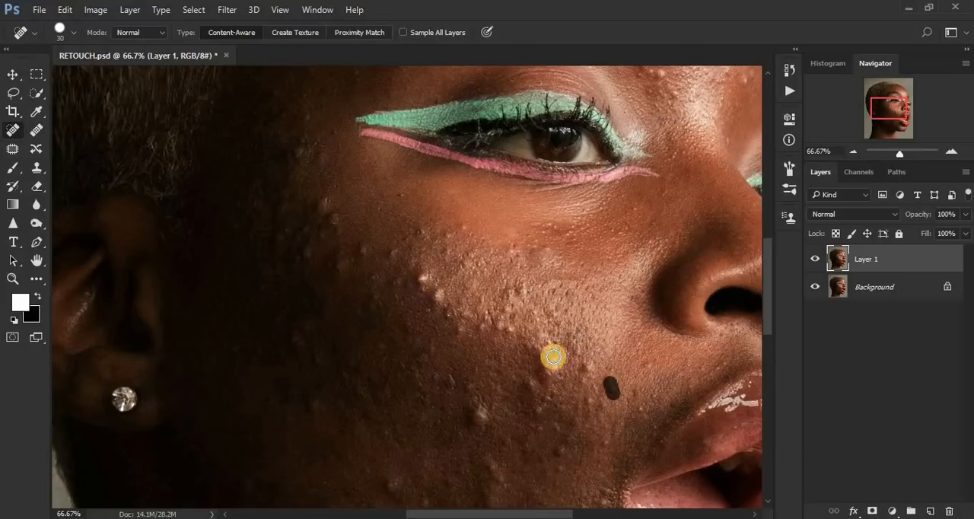
{"action": "left_click", "coordinate": [568, 353]}
{"action": "left_click", "coordinate": [496, 328]}
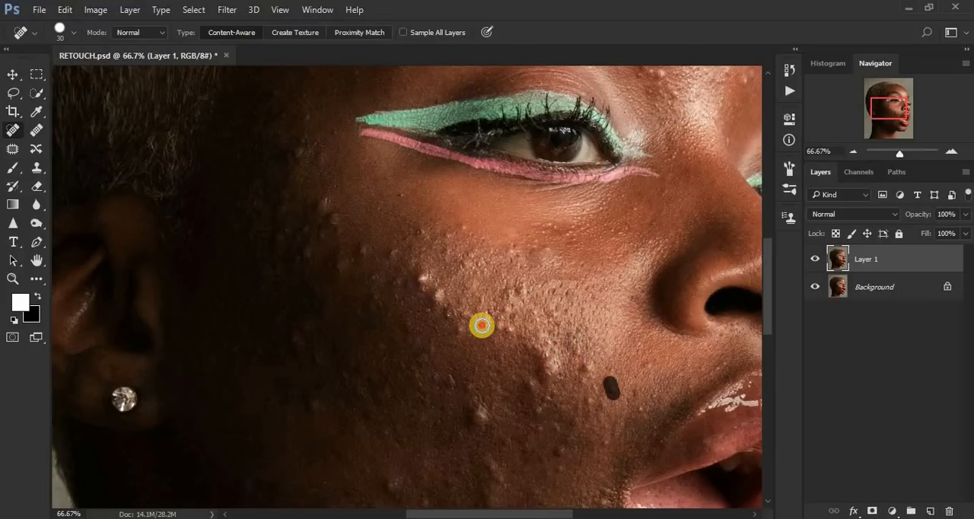
{"action": "left_click", "coordinate": [511, 291]}
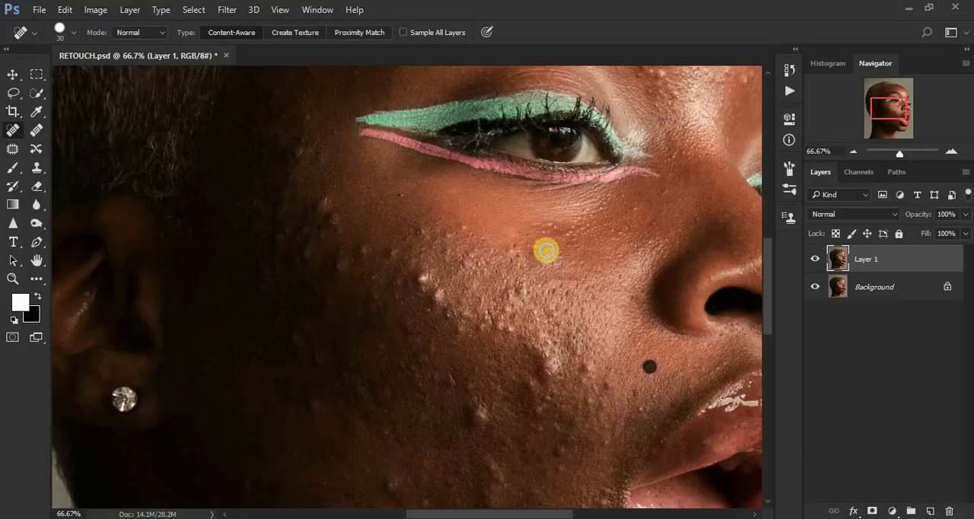
{"action": "left_click", "coordinate": [439, 301]}
{"action": "left_click", "coordinate": [454, 326]}
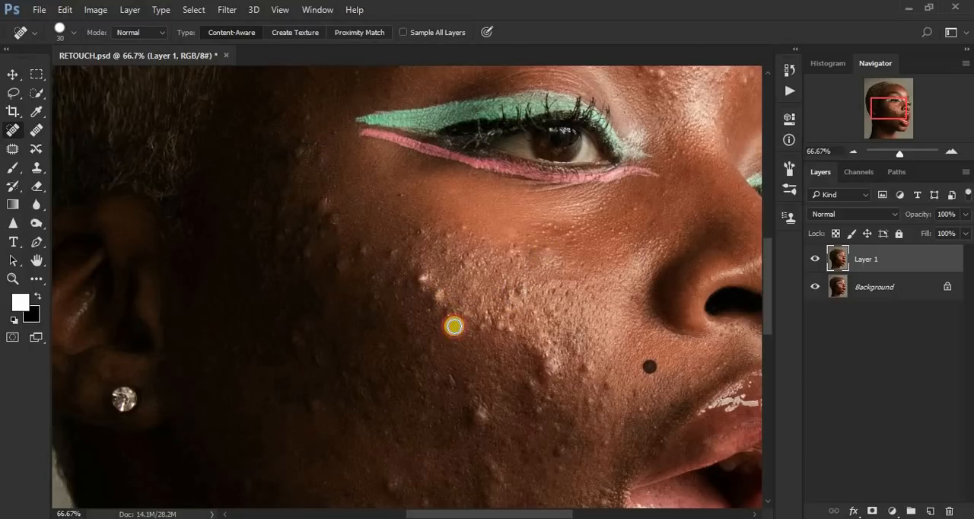
{"action": "left_click", "coordinate": [451, 313]}
{"action": "left_click", "coordinate": [438, 295]}
{"action": "left_click", "coordinate": [424, 278]}
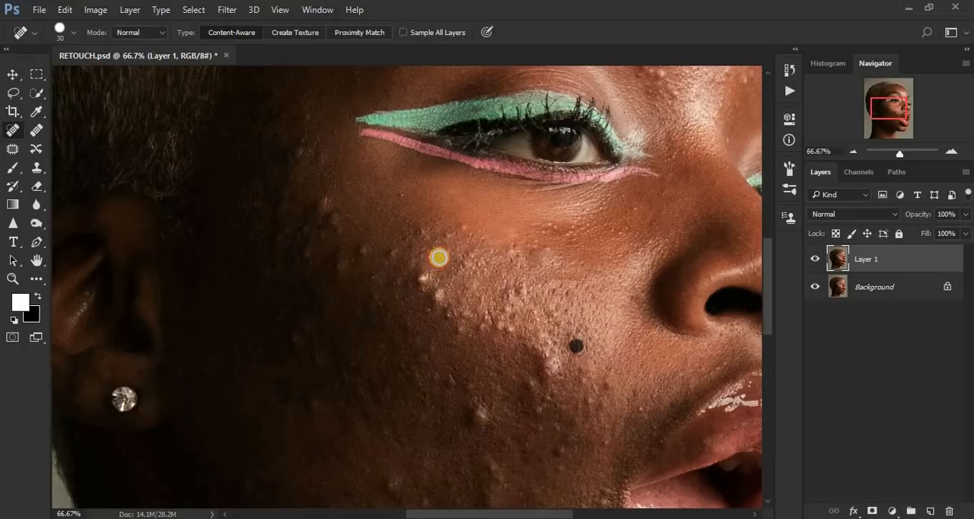
{"action": "left_click", "coordinate": [445, 250]}
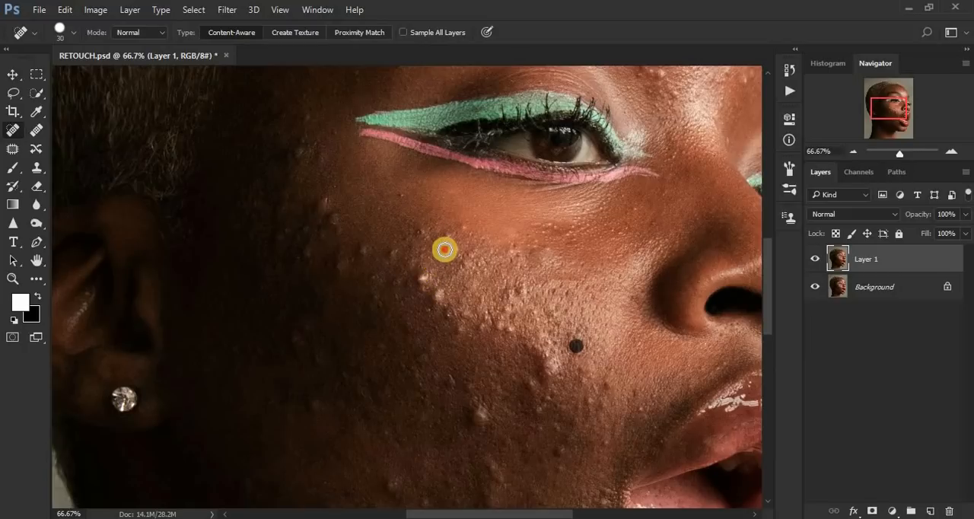
{"action": "left_click", "coordinate": [513, 251]}
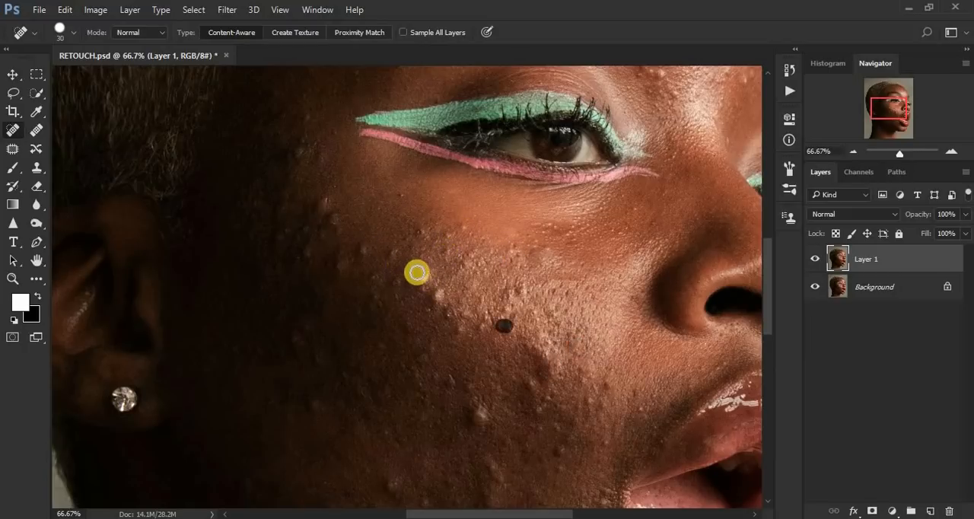
{"action": "left_click", "coordinate": [437, 298]}
{"action": "left_click", "coordinate": [448, 320]}
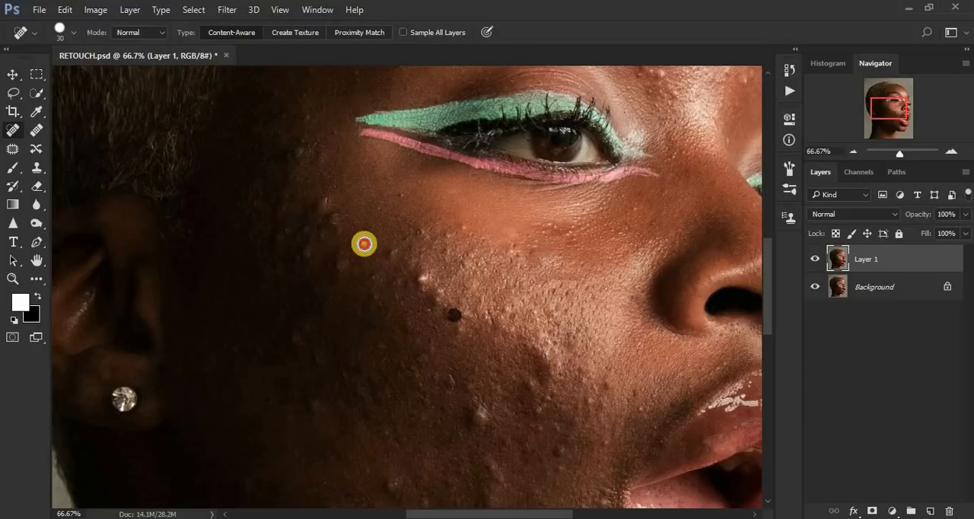
Step: Heal the spots on the upper outer cheek, from below the eyeliner's outer corner towards the ear
{"action": "left_click", "coordinate": [423, 229]}
{"action": "left_click", "coordinate": [459, 232]}
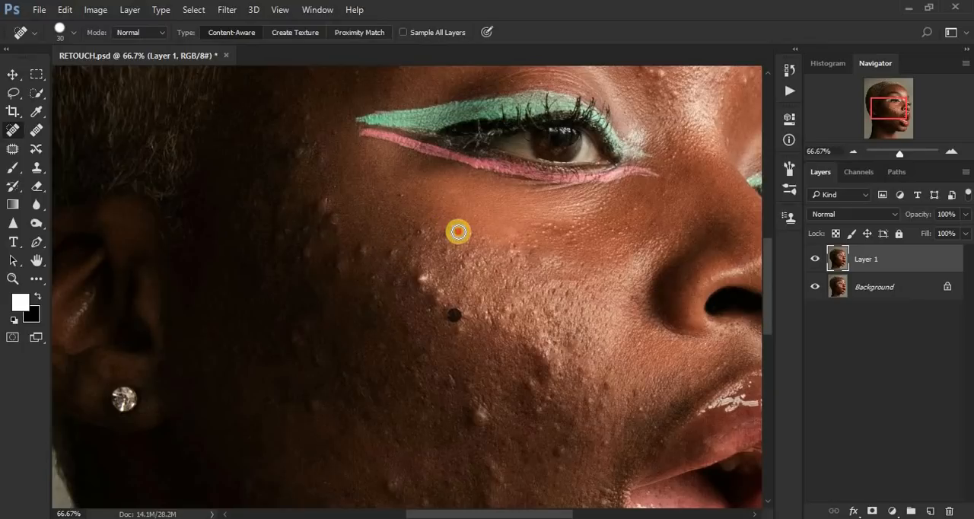
{"action": "left_click", "coordinate": [446, 239]}
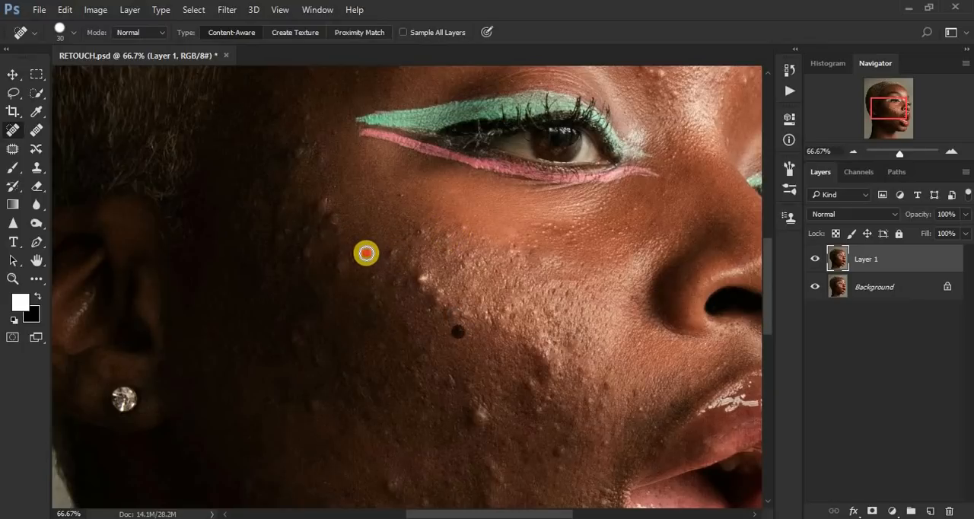
{"action": "left_click", "coordinate": [324, 201]}
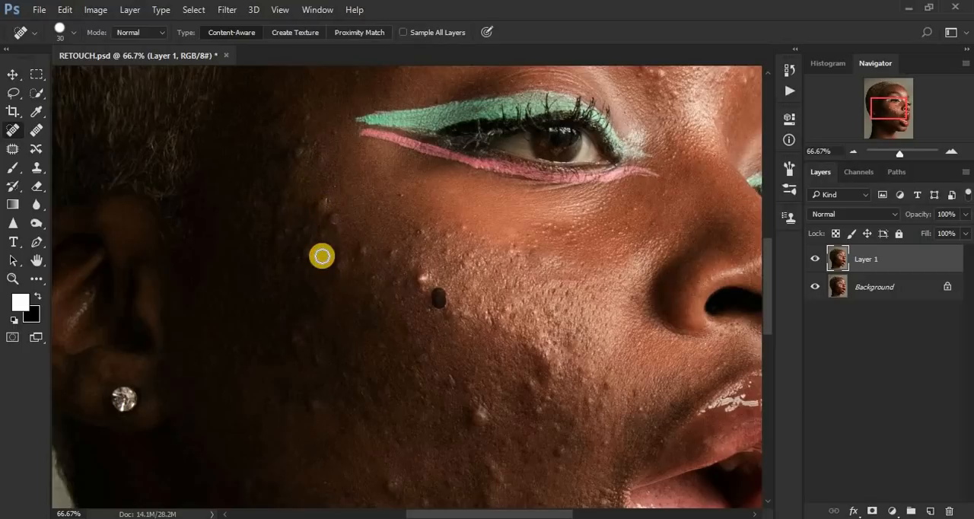
{"action": "left_click", "coordinate": [309, 243]}
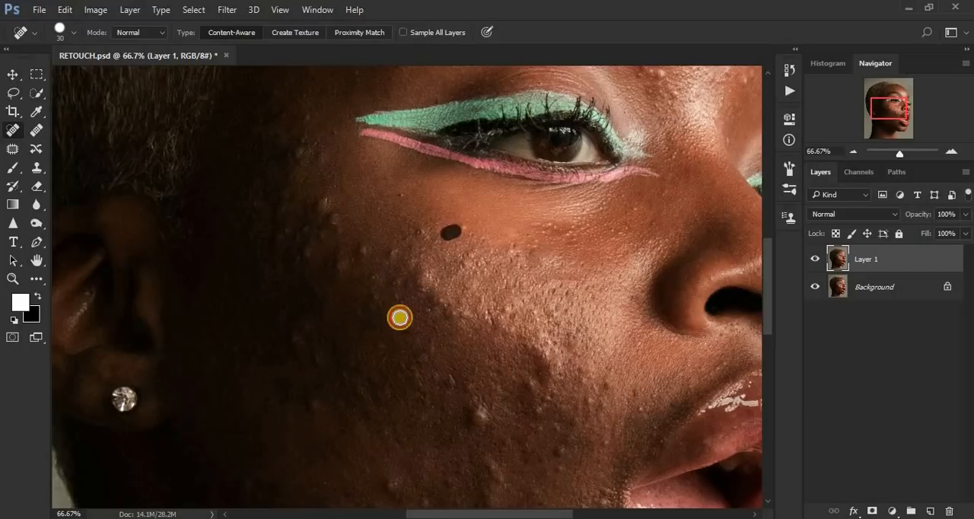
{"action": "left_click", "coordinate": [392, 261]}
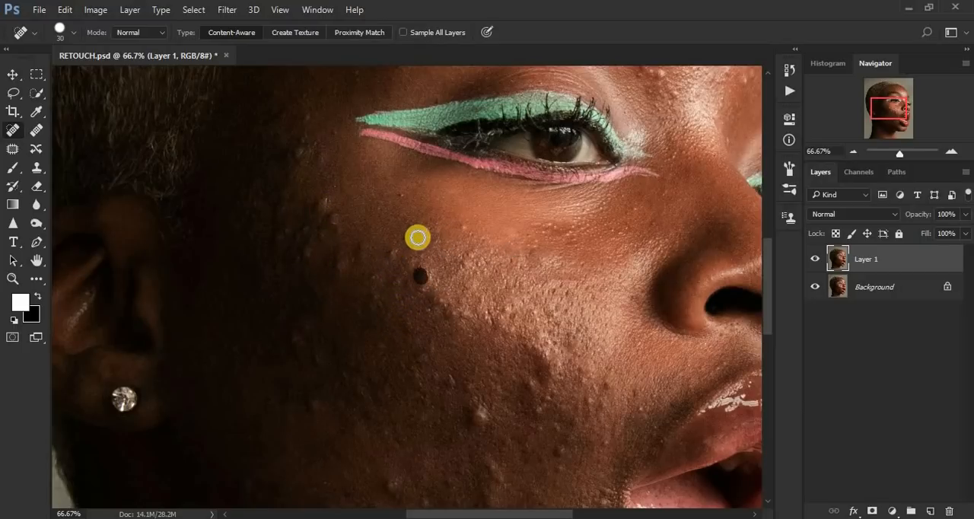
{"action": "left_click", "coordinate": [391, 252]}
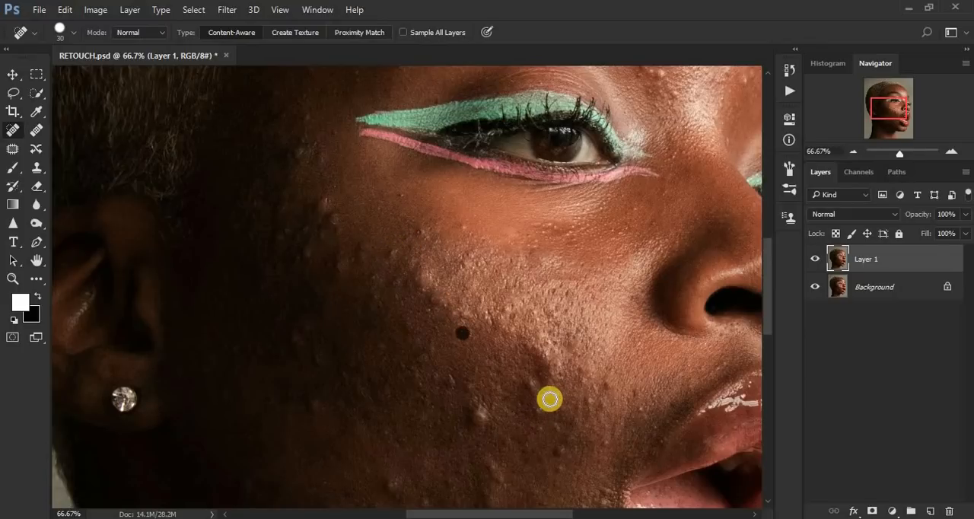
Step: Heal the small bumps on the lower cheek between the mouth and the lower edge of the cheek highlight with the Spot Healing Brush
{"action": "left_click", "coordinate": [637, 395]}
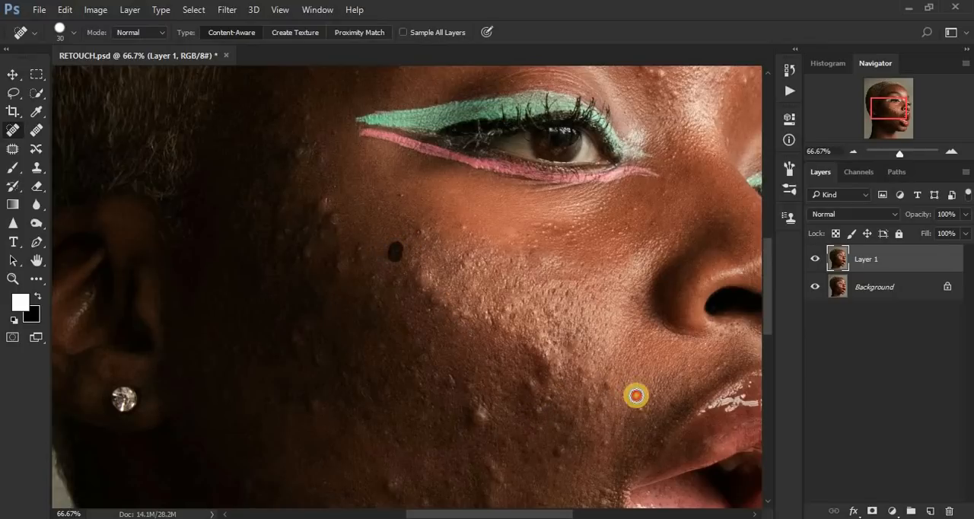
{"action": "left_click", "coordinate": [606, 440]}
{"action": "left_click", "coordinate": [605, 393]}
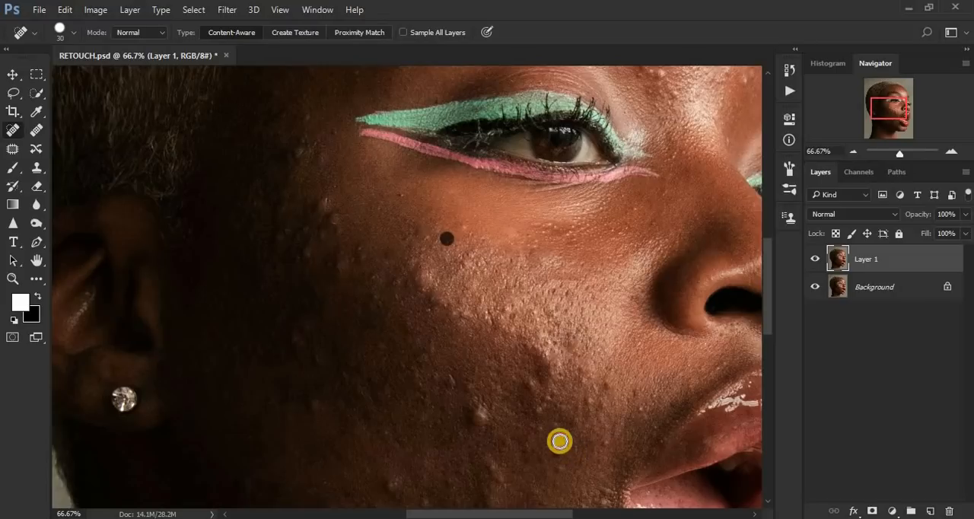
{"action": "left_click", "coordinate": [548, 415]}
{"action": "left_click", "coordinate": [529, 387]}
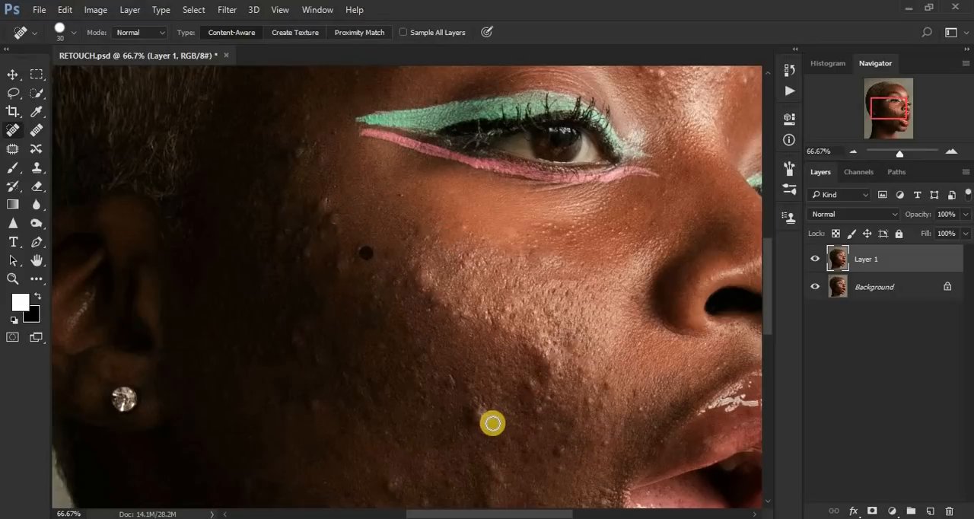
Step: Remove the large raised bump on the shaded lower cheek and the smaller spots just above it
{"action": "left_click", "coordinate": [484, 416]}
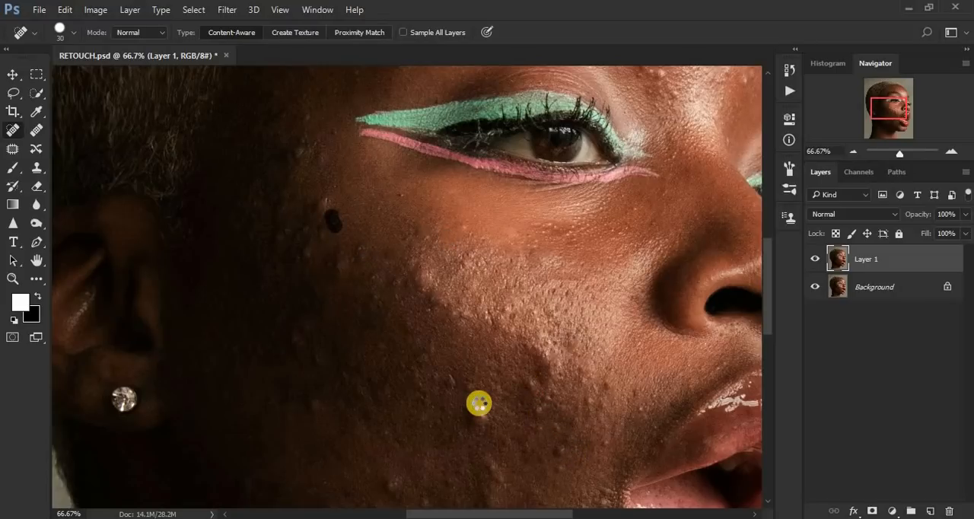
{"action": "left_click", "coordinate": [479, 404]}
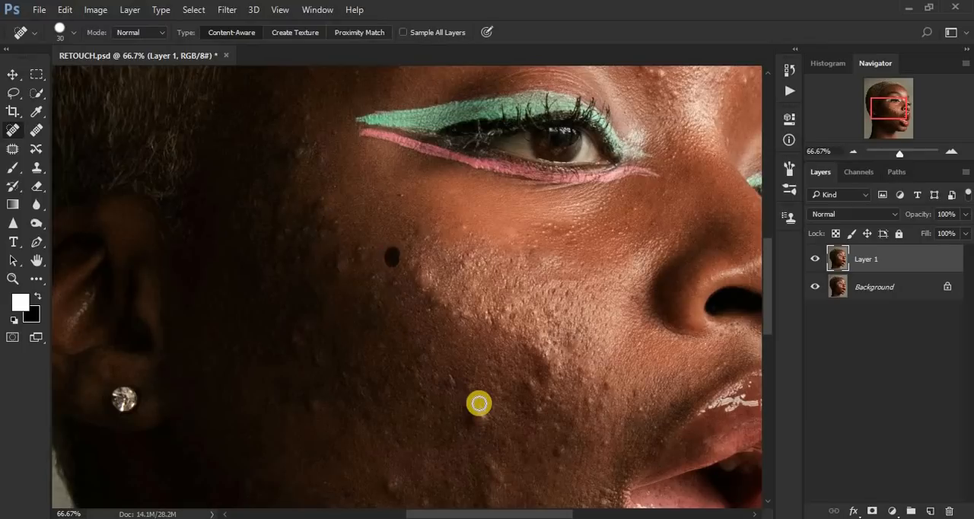
{"action": "left_click", "coordinate": [458, 381]}
{"action": "left_click", "coordinate": [438, 346]}
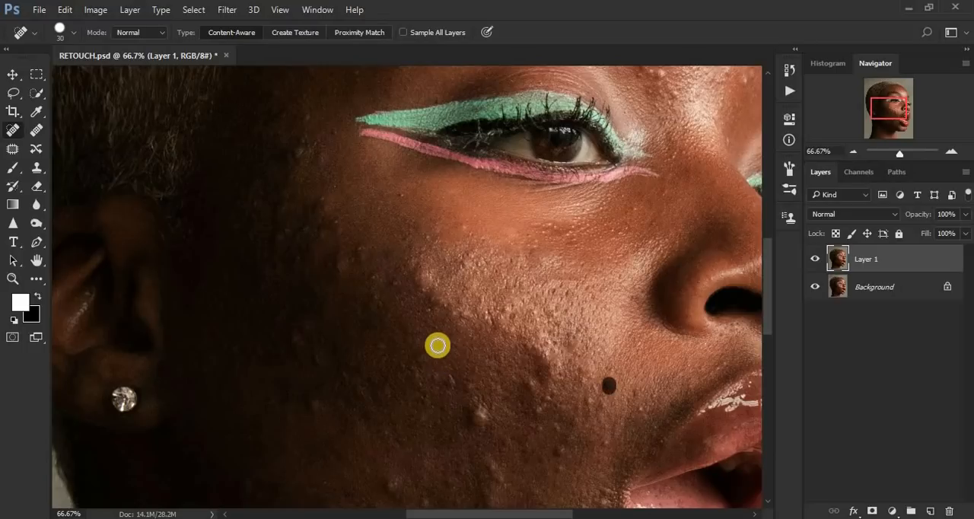
{"action": "left_click", "coordinate": [465, 410]}
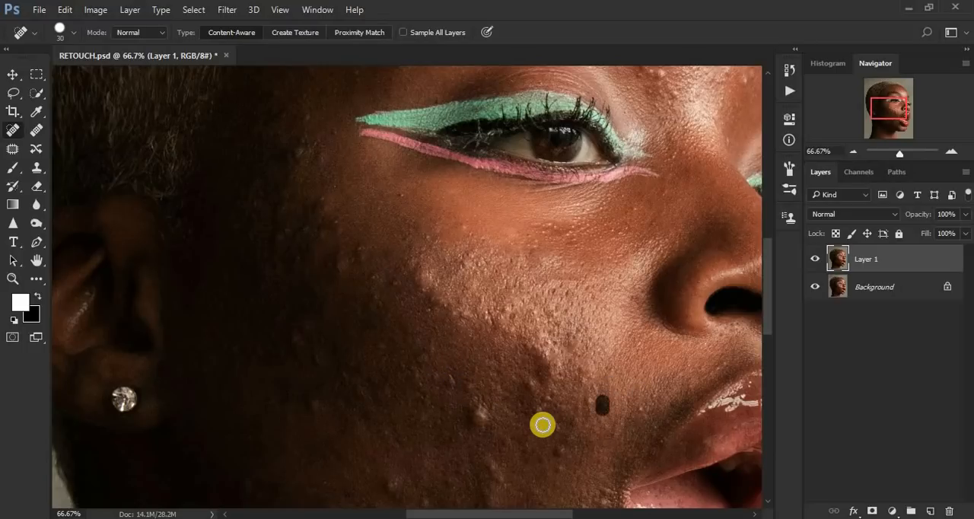
Step: Heal remaining marks on the lower cheek near the mouth and up through the shaded mid-cheek into the highlight
{"action": "left_click", "coordinate": [564, 452]}
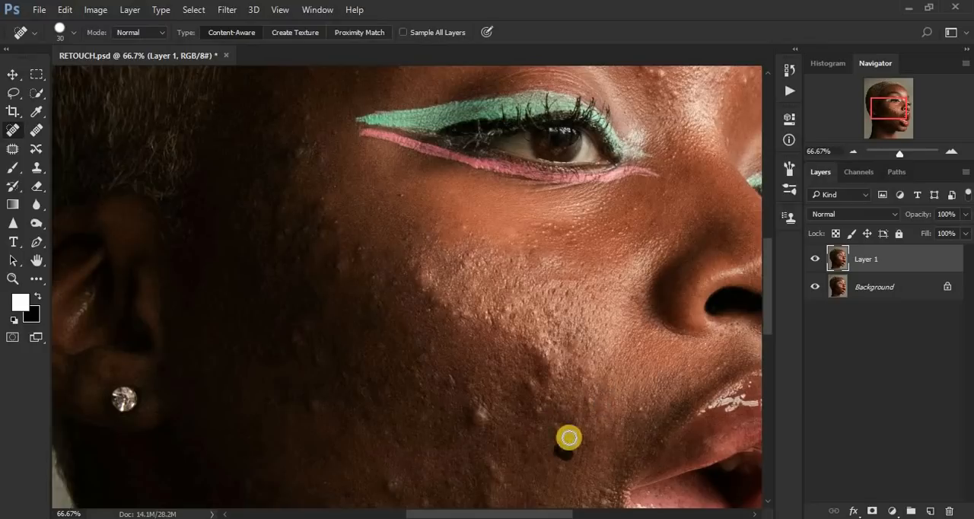
{"action": "left_click", "coordinate": [561, 424]}
{"action": "left_click", "coordinate": [580, 431]}
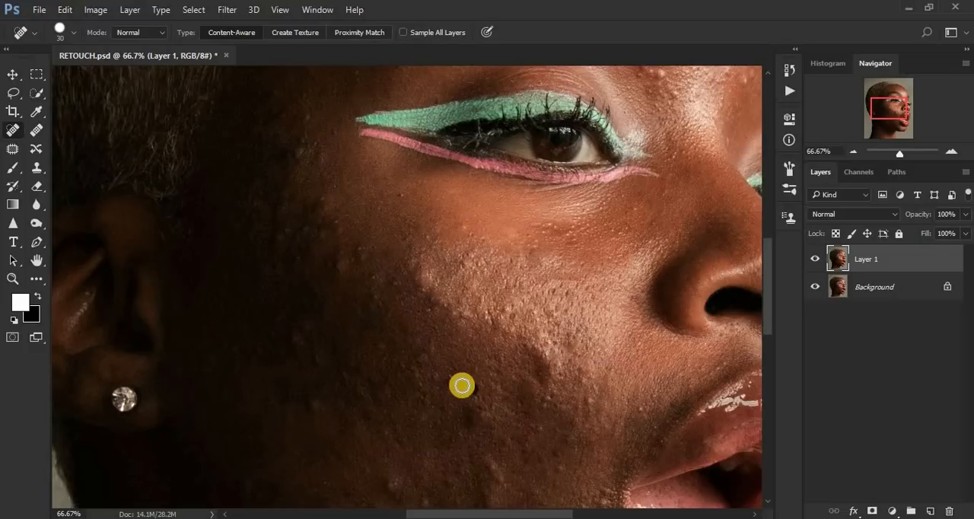
{"action": "left_click", "coordinate": [423, 359]}
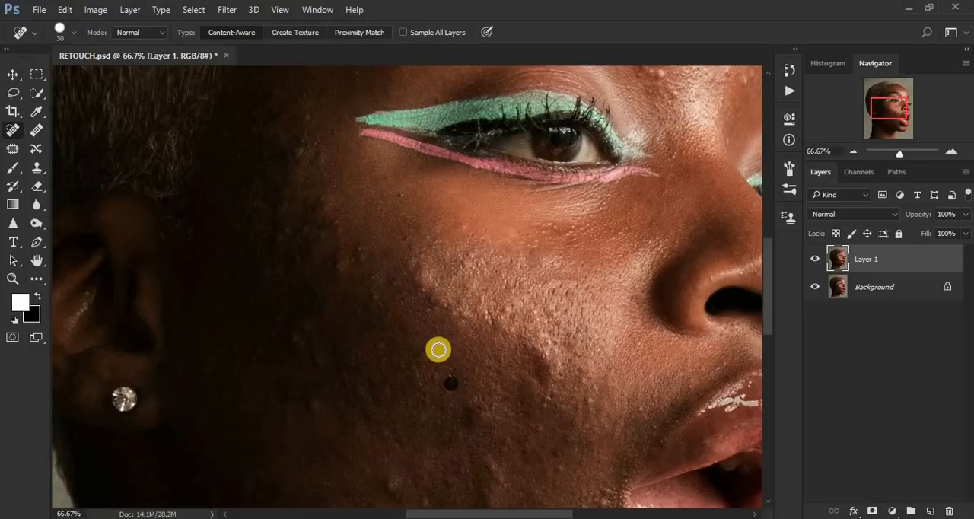
{"action": "left_click", "coordinate": [431, 309]}
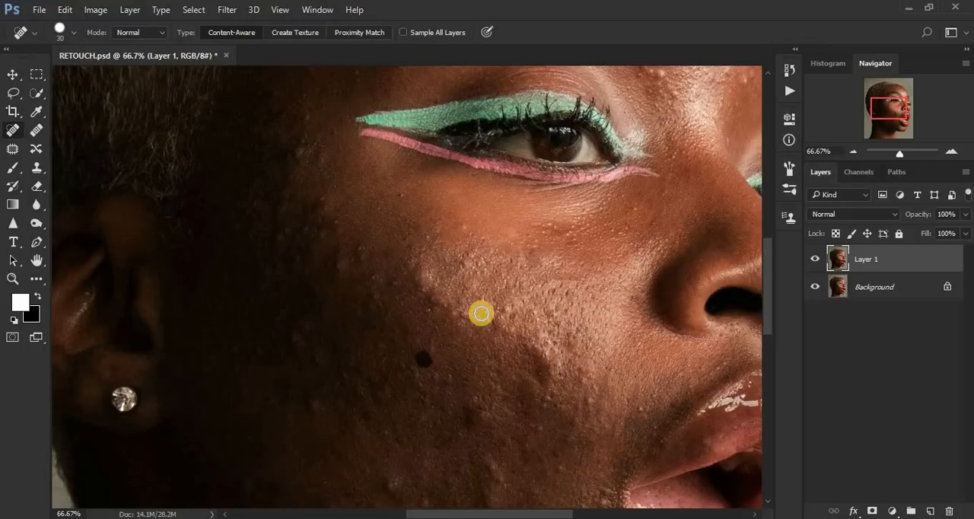
{"action": "left_click", "coordinate": [539, 261]}
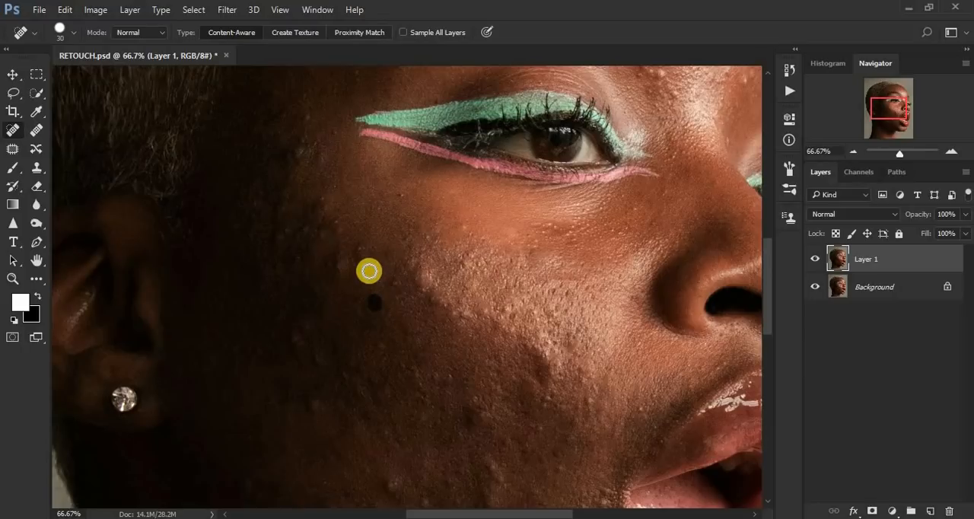
Step: Heal the spots on the upper outer cheek and the dark dot below the eyeliner's outer half
{"action": "left_click", "coordinate": [363, 253]}
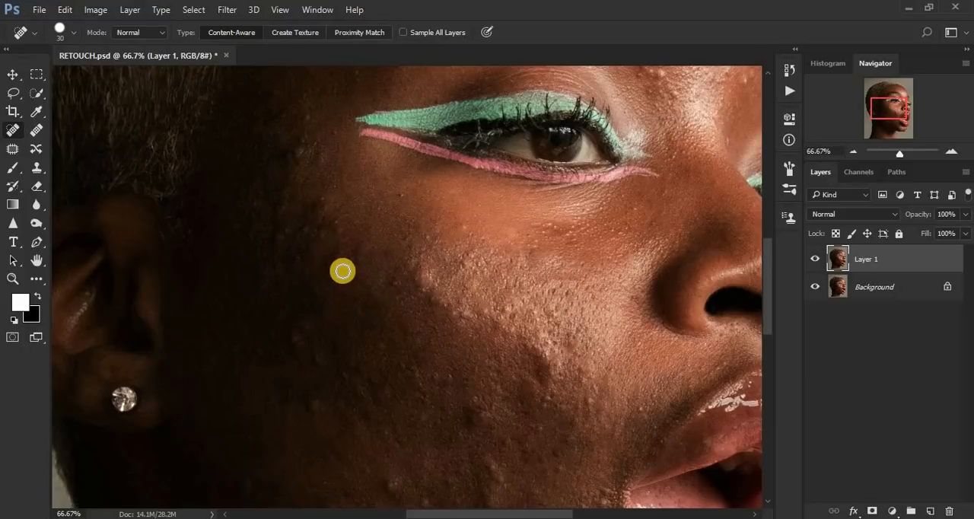
{"action": "left_click_drag", "start_coordinate": [342, 270], "coordinate": [339, 260]}
{"action": "left_click", "coordinate": [337, 227]}
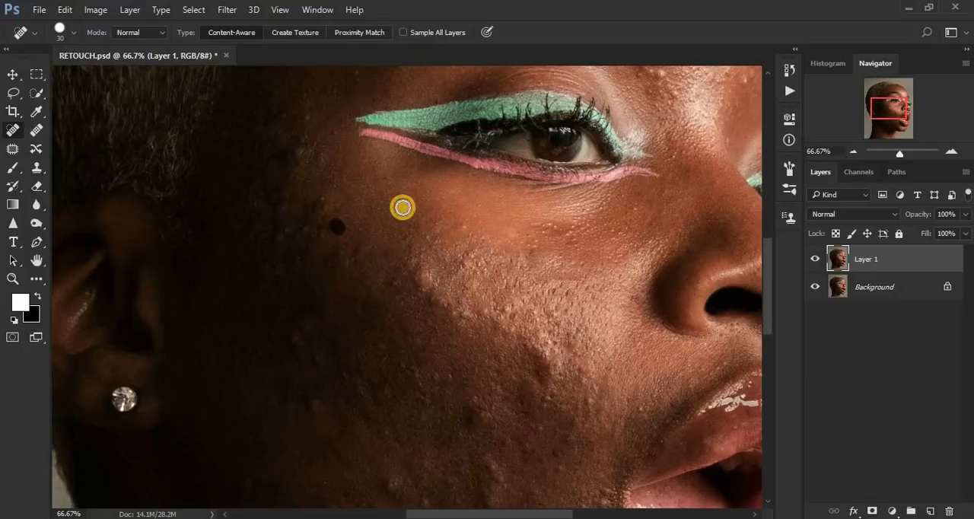
{"action": "left_click", "coordinate": [402, 207]}
Step: Remove the faint blemishes in the dark outer cheek area between the earlobe and the mid-cheek
{"action": "left_click", "coordinate": [317, 409]}
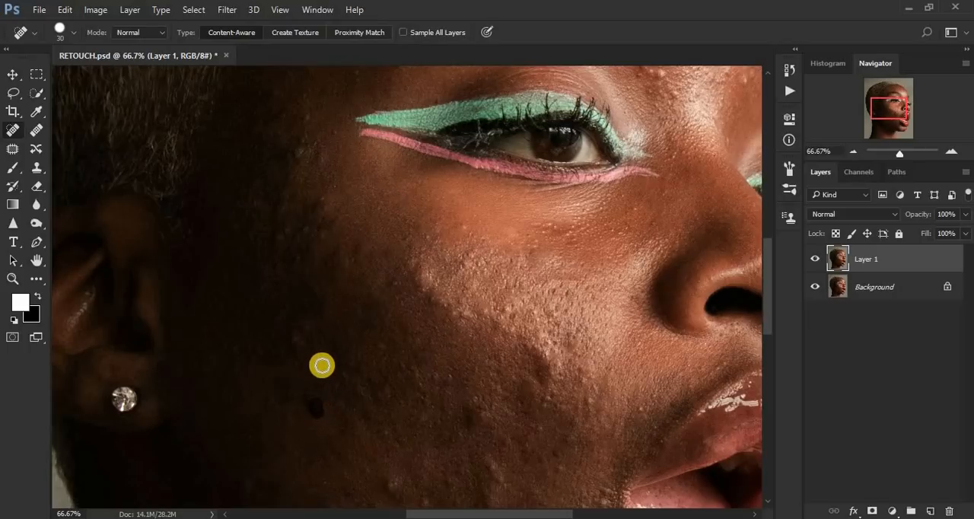
{"action": "left_click", "coordinate": [295, 341]}
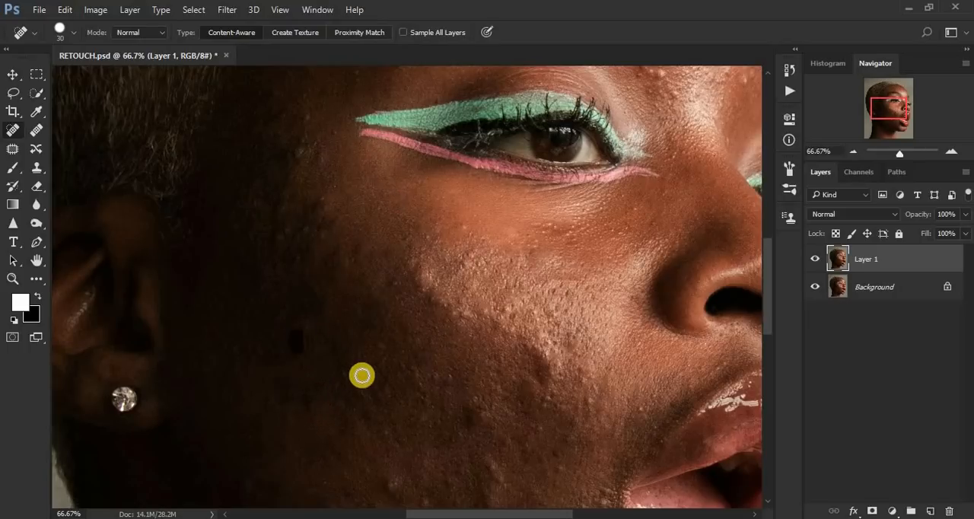
{"action": "left_click", "coordinate": [355, 386]}
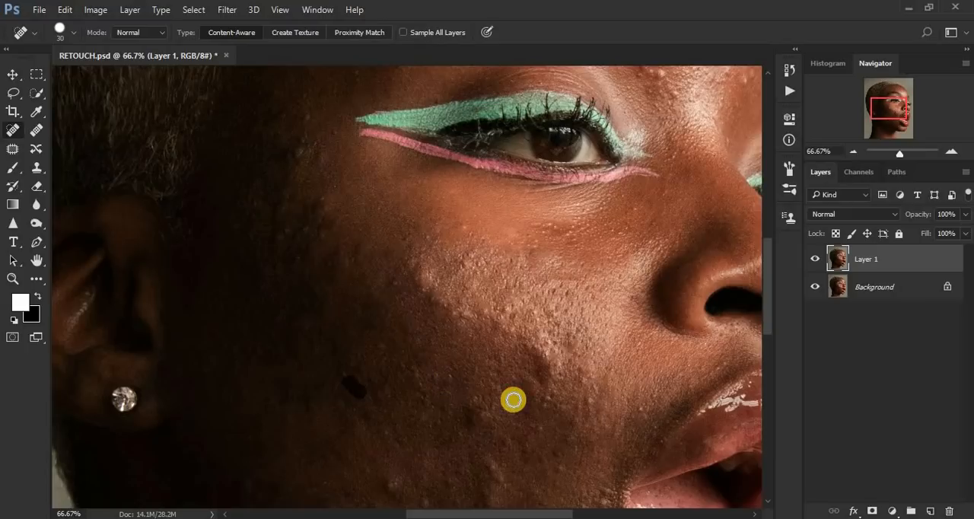
Step: Heal the bumps and dark creases along the lower and outer edges of the cheek highlight
{"action": "left_click", "coordinate": [544, 386]}
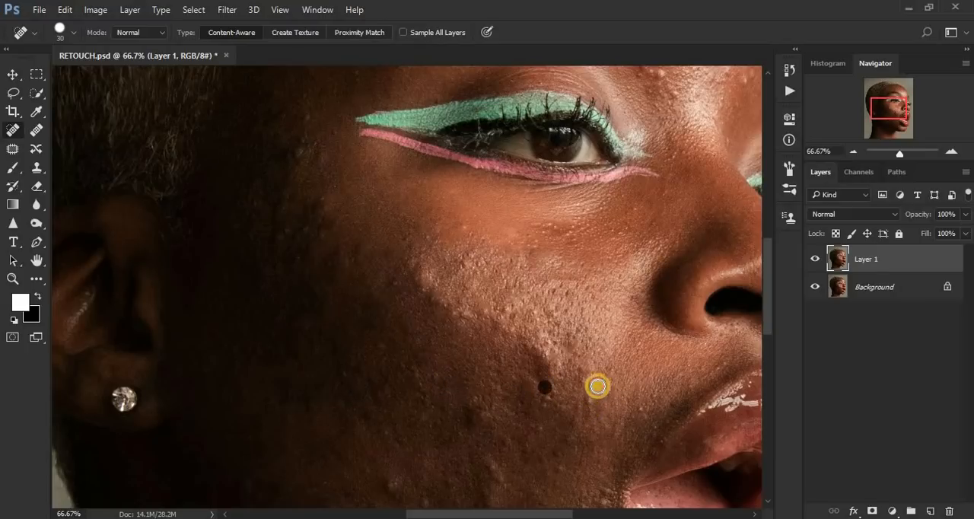
{"action": "left_click", "coordinate": [609, 383]}
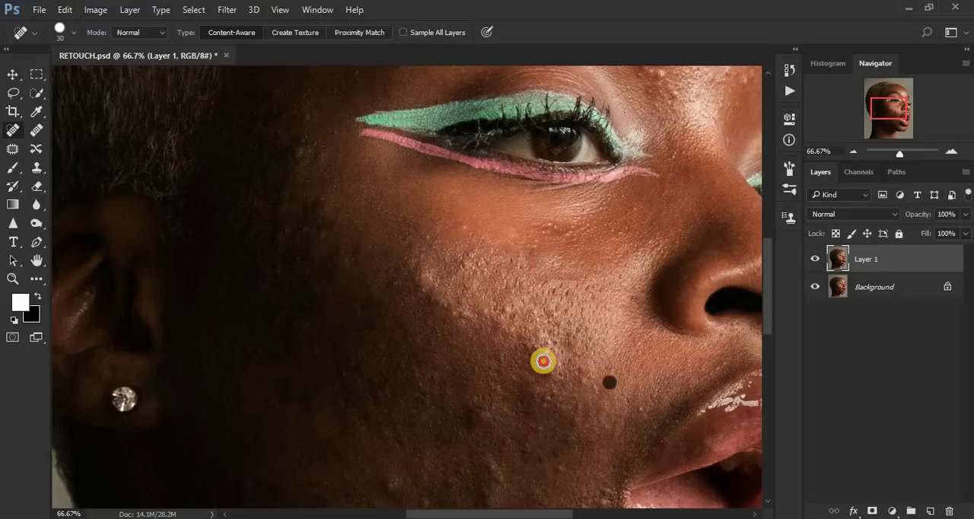
{"action": "mouse_move", "coordinate": [543, 362]}
{"action": "left_mouse_down"}
{"action": "mouse_move", "coordinate": [565, 378]}
{"action": "mouse_move", "coordinate": [572, 348]}
{"action": "left_mouse_up"}
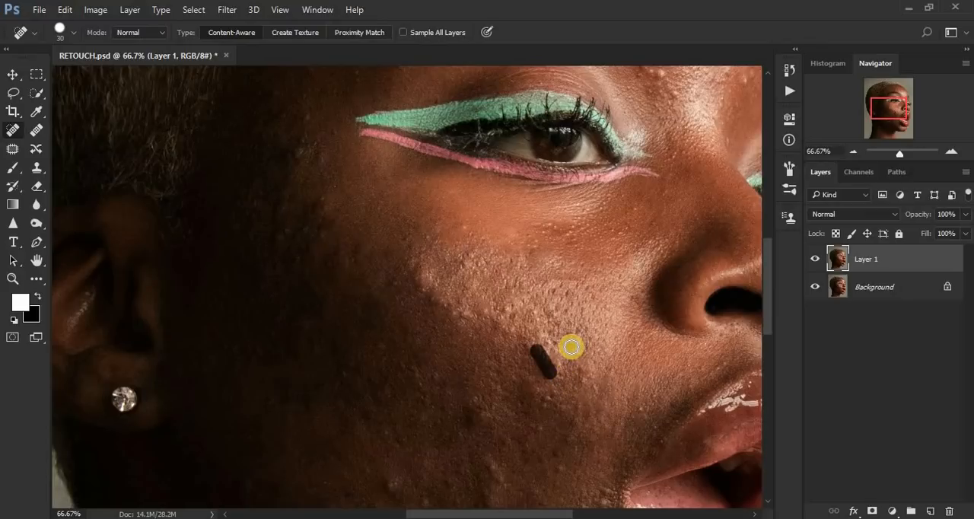
{"action": "left_click", "coordinate": [429, 295]}
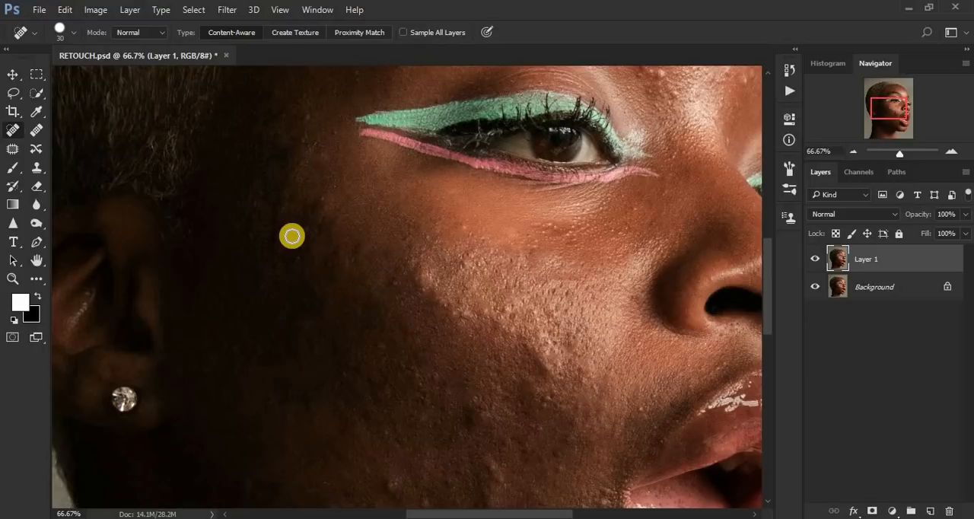
Step: Heal the small spots on the temple between the eyeliner's outer tip and the hairline
{"action": "left_click", "coordinate": [320, 206]}
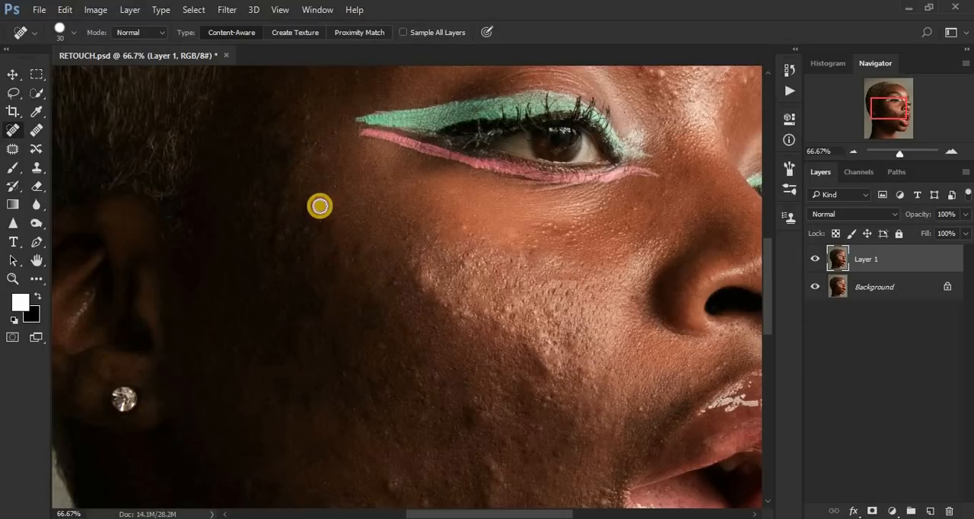
{"action": "left_click", "coordinate": [293, 160]}
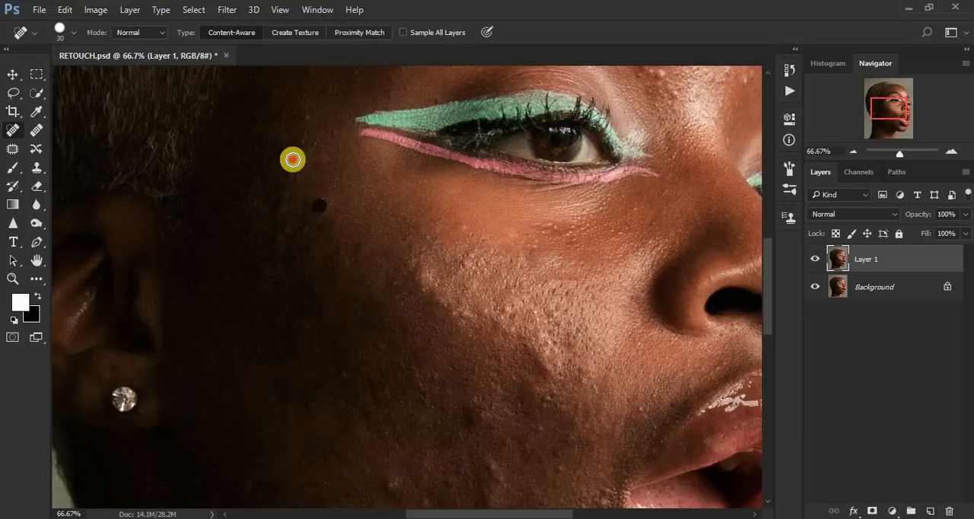
{"action": "left_click", "coordinate": [277, 105]}
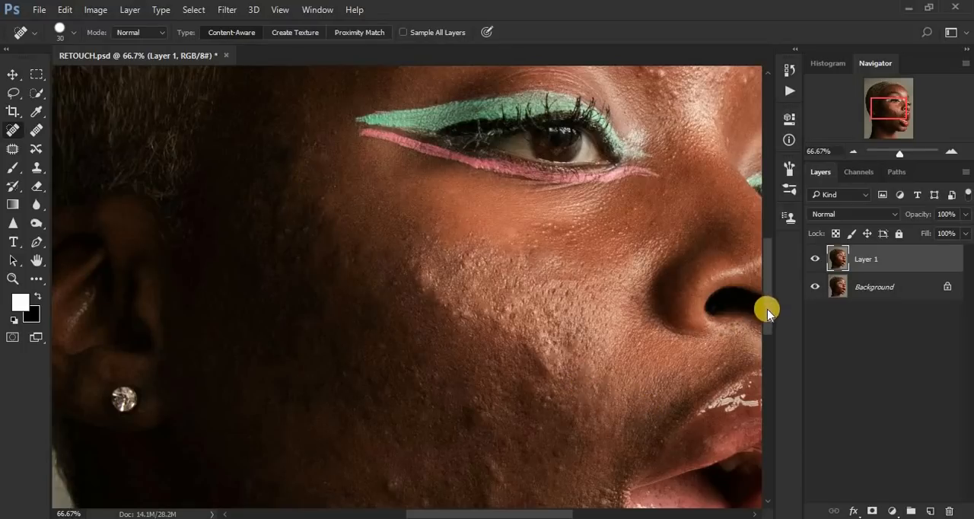
Step: Remove the blemishes on the skin directly beside and below the corner of the mouth
{"action": "left_click_drag", "start_coordinate": [767, 319], "coordinate": [769, 347]}
{"action": "left_click", "coordinate": [581, 433]}
{"action": "left_click", "coordinate": [603, 421]}
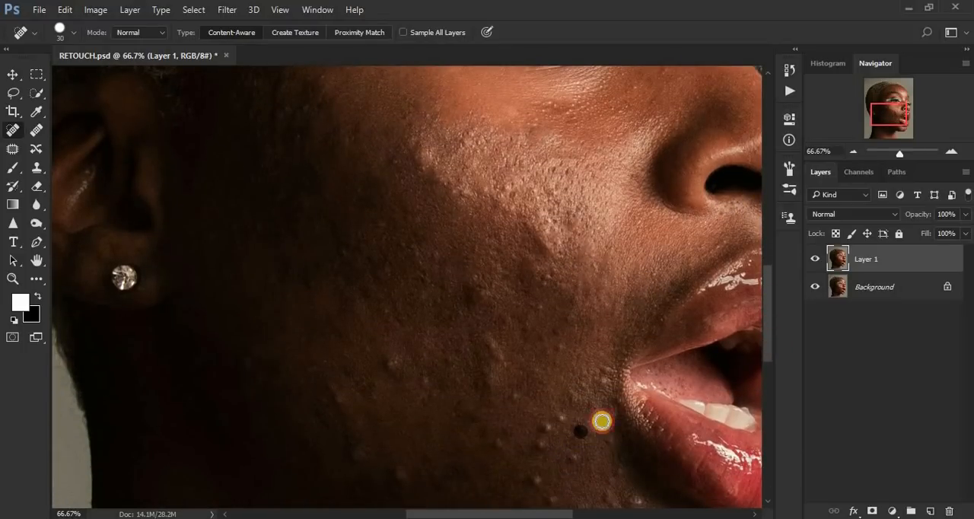
{"action": "left_click", "coordinate": [600, 387]}
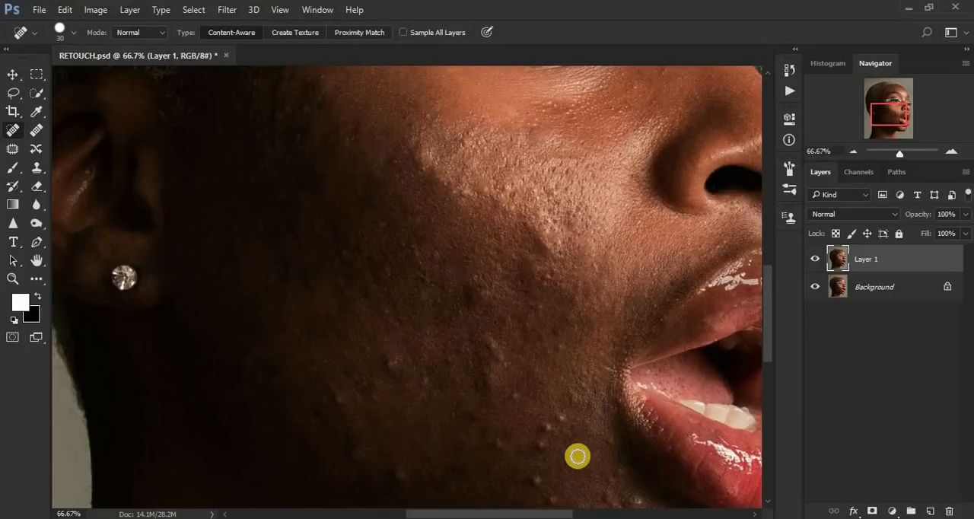
{"action": "left_click", "coordinate": [578, 456]}
{"action": "left_click", "coordinate": [609, 448]}
{"action": "left_click", "coordinate": [619, 469]}
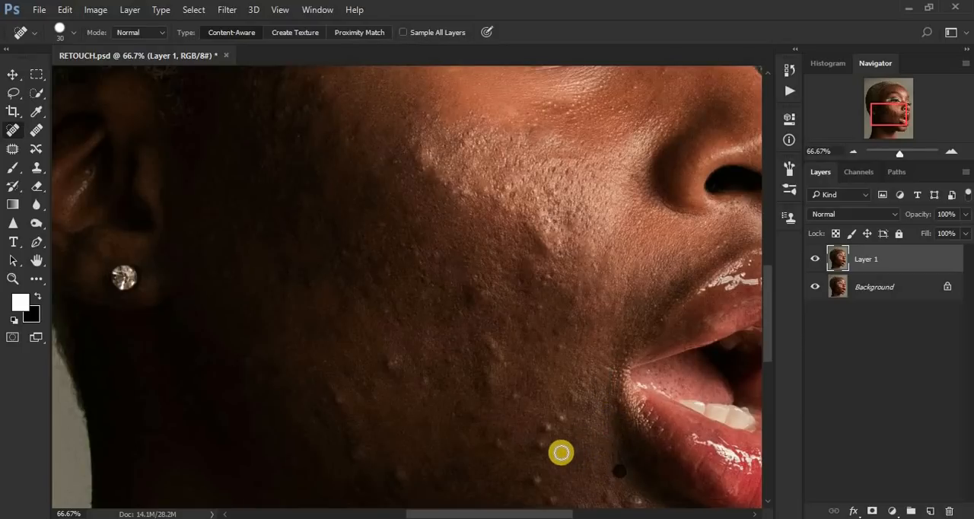
Step: Heal the cluster of raised bumps on the lower cheek, a short distance outward from the mouth corner
{"action": "left_click", "coordinate": [539, 445]}
{"action": "left_click", "coordinate": [547, 428]}
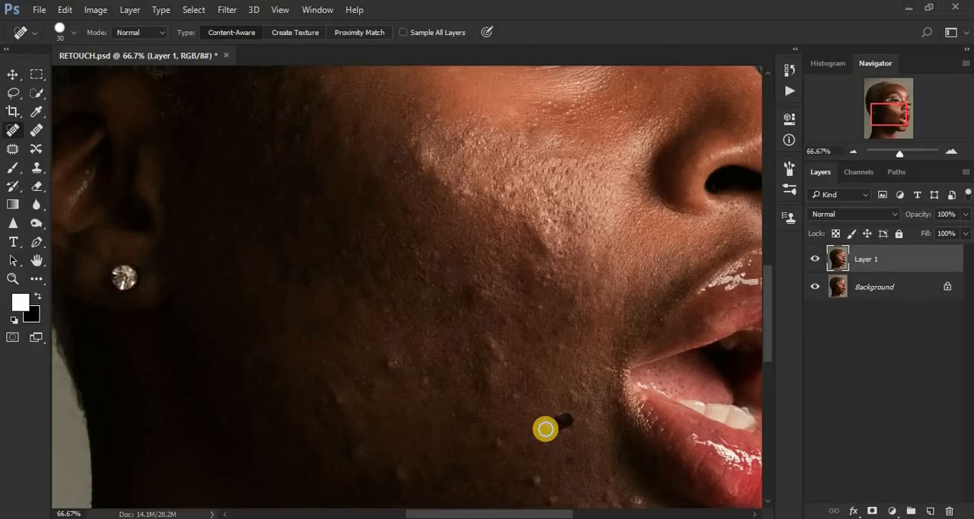
{"action": "left_click", "coordinate": [572, 394]}
{"action": "left_click", "coordinate": [544, 431]}
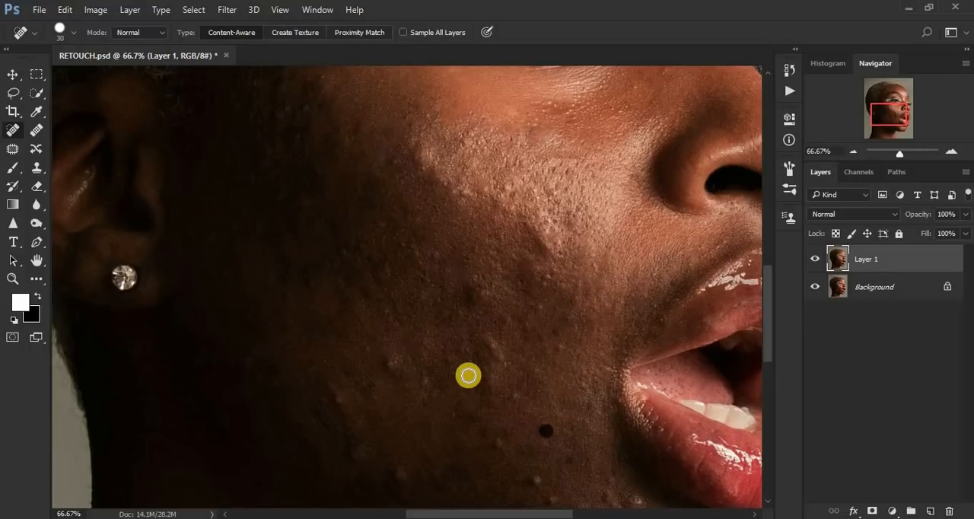
Step: Remove the bumps on the cheek level with the upper lip, between the mouth corner and the shaded mid-cheek
{"action": "left_click", "coordinate": [491, 347]}
{"action": "left_click", "coordinate": [509, 323]}
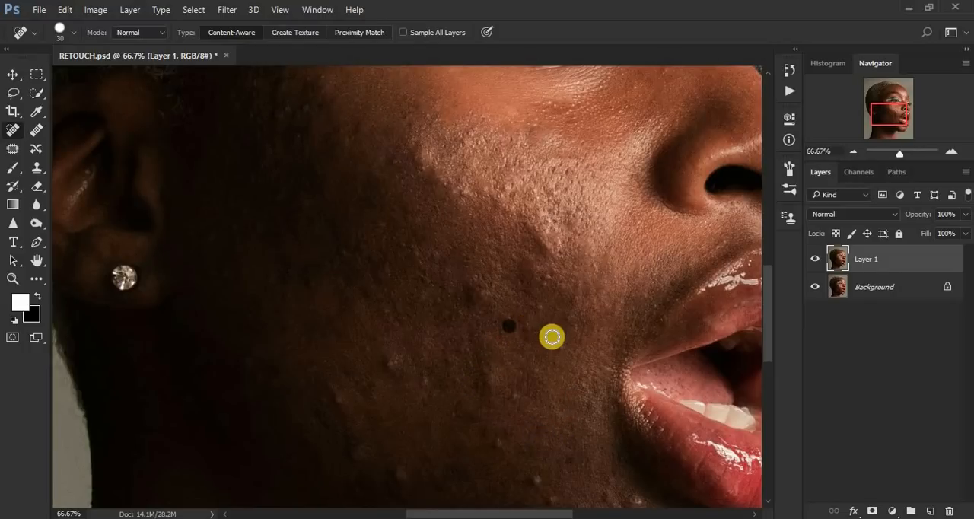
{"action": "left_click", "coordinate": [551, 335]}
{"action": "left_click", "coordinate": [577, 317]}
{"action": "left_click", "coordinate": [558, 356]}
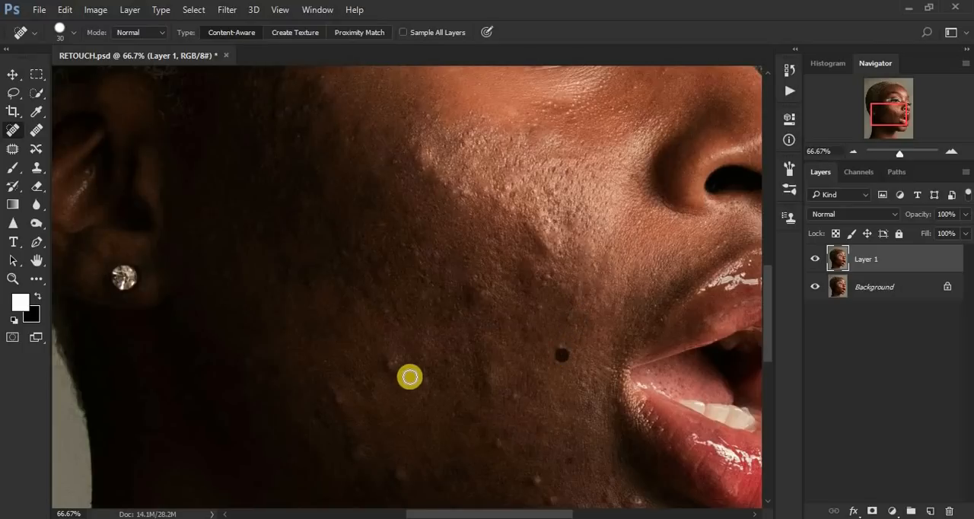
Step: Heal the scattered spots on the shaded lower cheek, from below mid-cheek outward toward the jaw
{"action": "left_click", "coordinate": [391, 358]}
{"action": "left_click", "coordinate": [415, 378]}
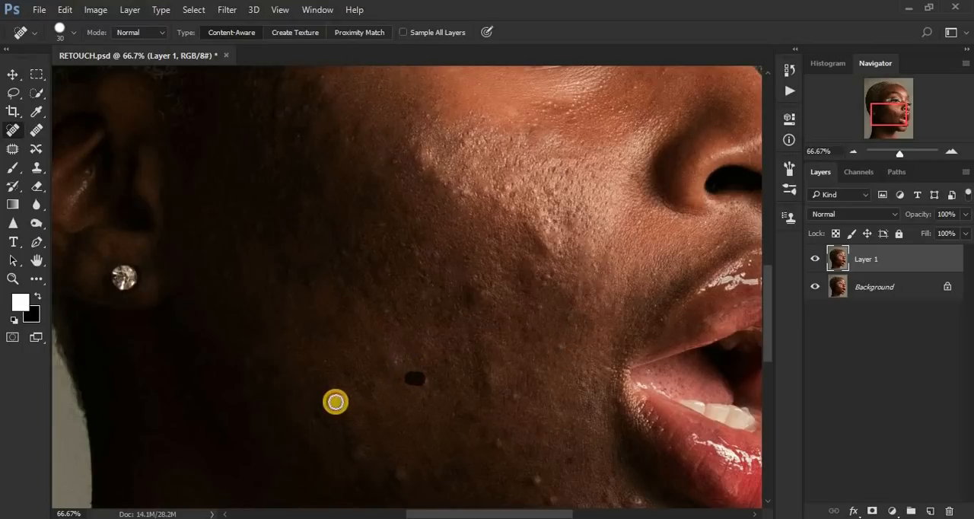
{"action": "left_click", "coordinate": [252, 373]}
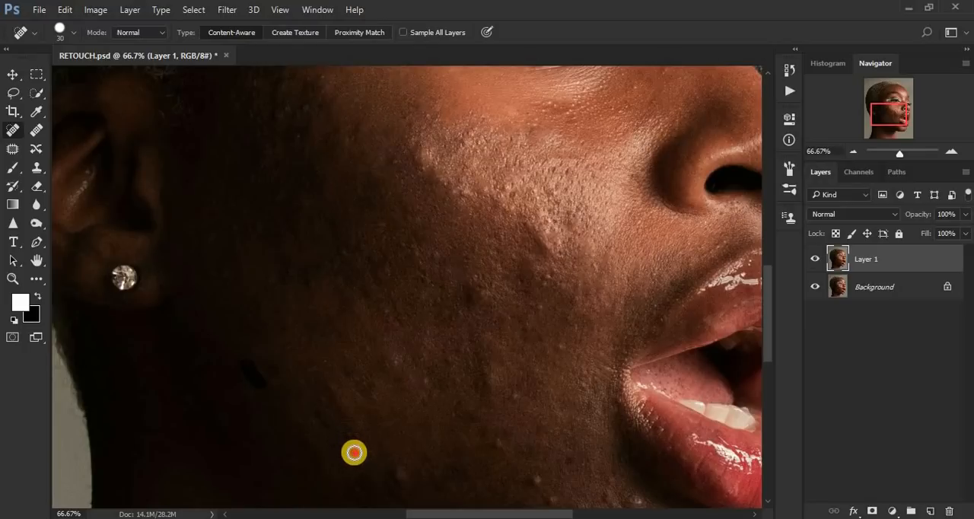
{"action": "left_click", "coordinate": [354, 453]}
{"action": "left_click", "coordinate": [326, 428]}
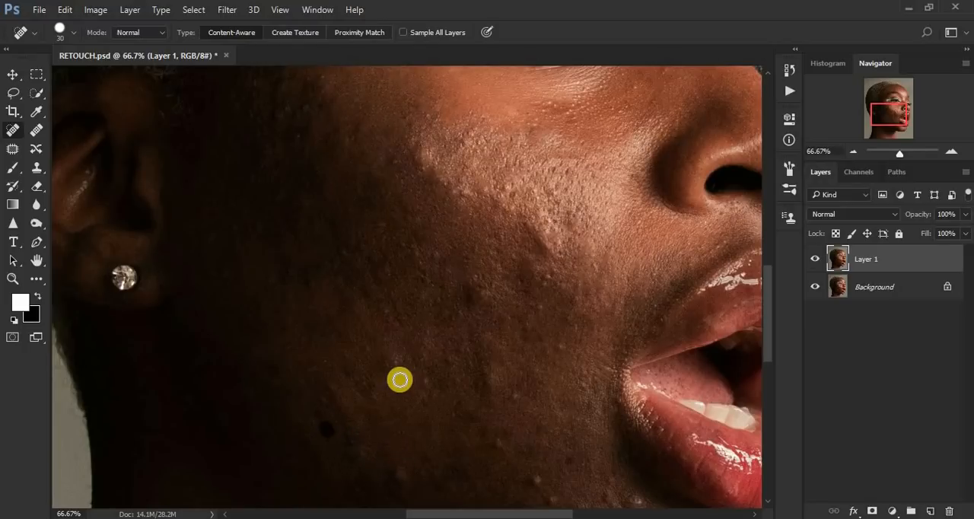
Step: Remove the raised bumps low on the cheek, between the jaw and the lower lip
{"action": "left_click", "coordinate": [497, 442]}
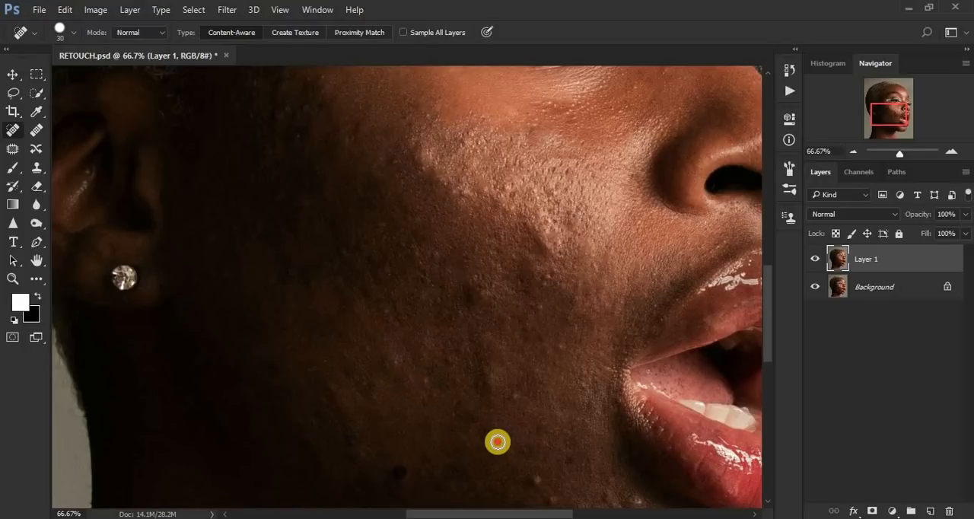
{"action": "left_click", "coordinate": [539, 480]}
{"action": "left_click", "coordinate": [571, 463]}
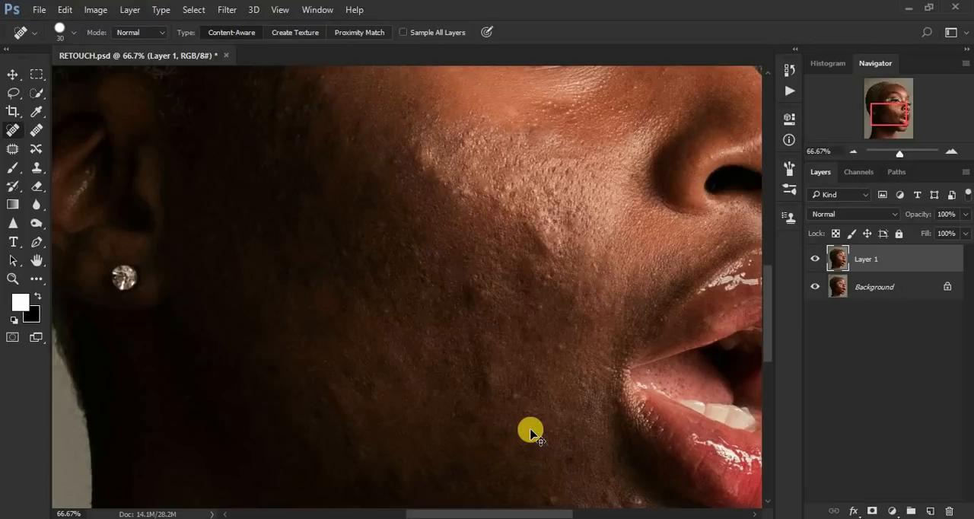
Step: Heal the blemishes on the chin and the skin below the mouth corner, using a brush size of 40
{"action": "key", "text": "ctrl+minus"}
{"action": "key", "text": "ctrl+minus"}
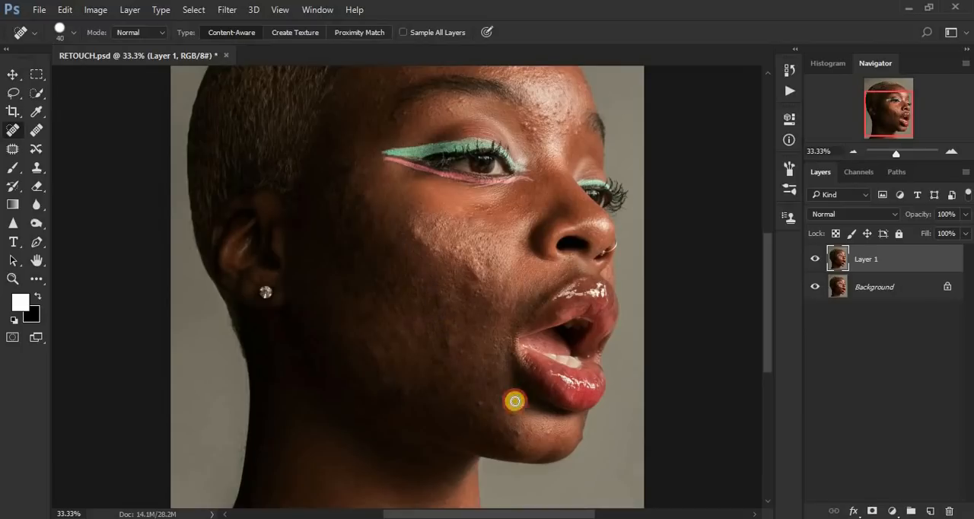
{"action": "left_click", "coordinate": [508, 403]}
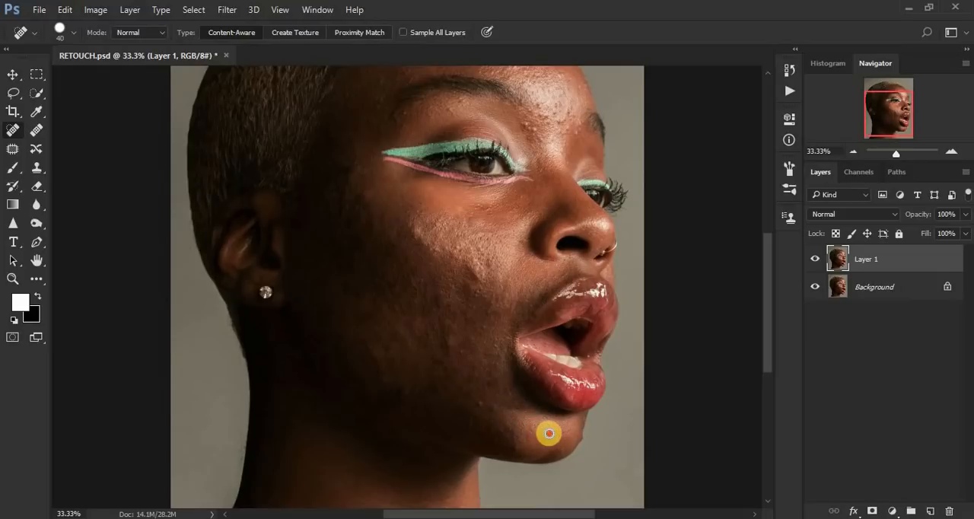
{"action": "left_click", "coordinate": [519, 446]}
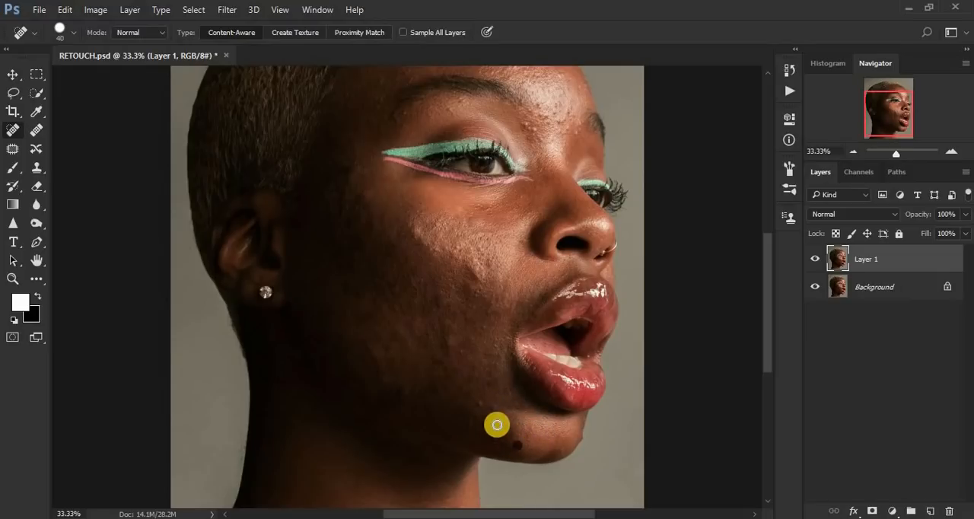
{"action": "left_click", "coordinate": [498, 415]}
{"action": "left_click", "coordinate": [480, 401]}
{"action": "left_click", "coordinate": [490, 431]}
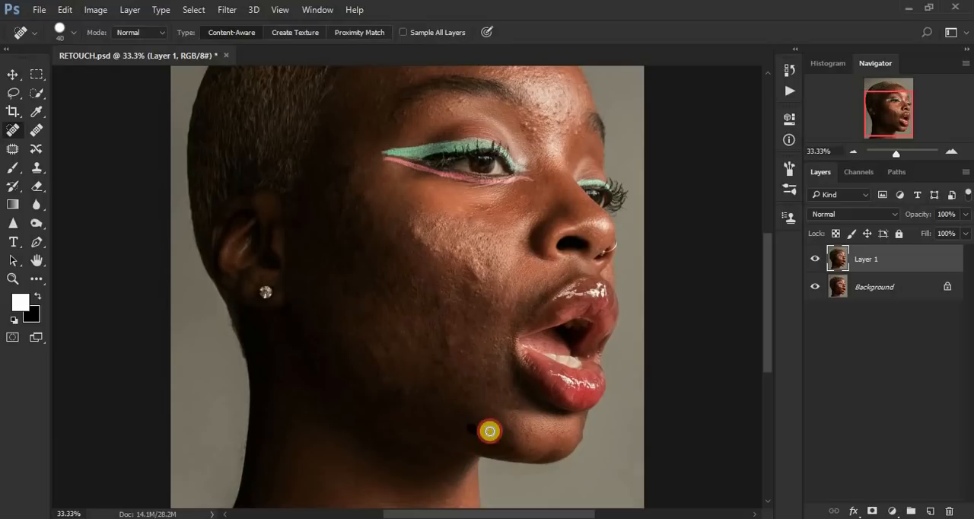
Step: Remove the remaining bumps from the cheek beside the mouth, from the lower end of the cheek highlight down toward the jaw
{"action": "left_click", "coordinate": [477, 360]}
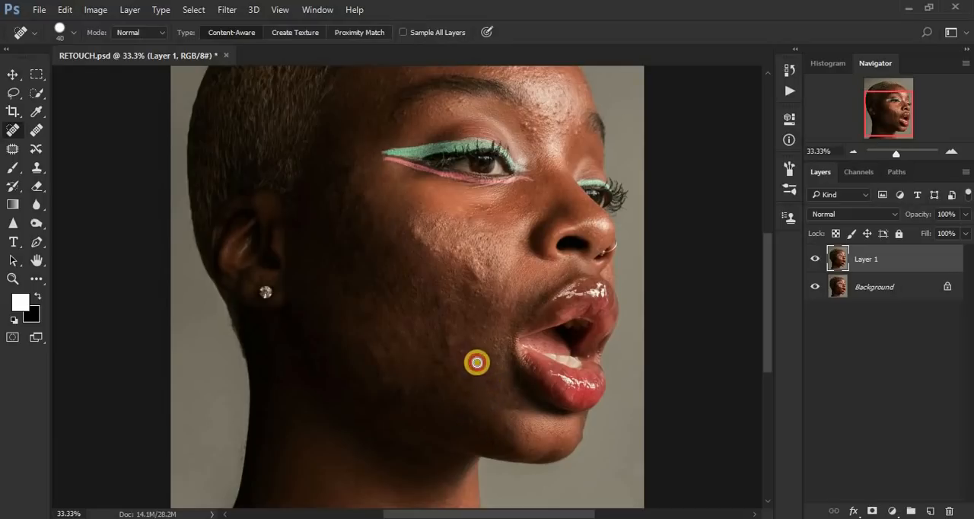
{"action": "left_click", "coordinate": [476, 290]}
{"action": "left_click", "coordinate": [492, 310]}
{"action": "left_click", "coordinate": [460, 352]}
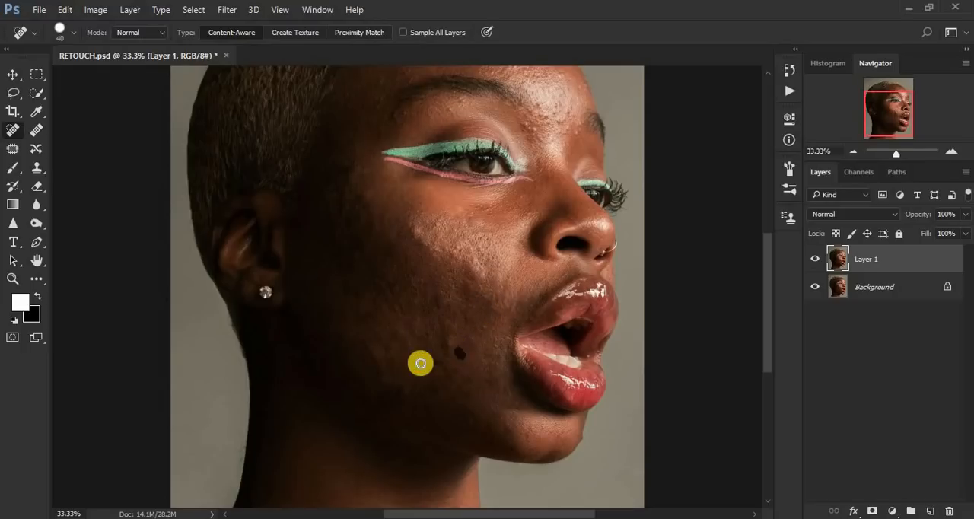
{"action": "left_click", "coordinate": [398, 337]}
{"action": "left_click", "coordinate": [383, 338]}
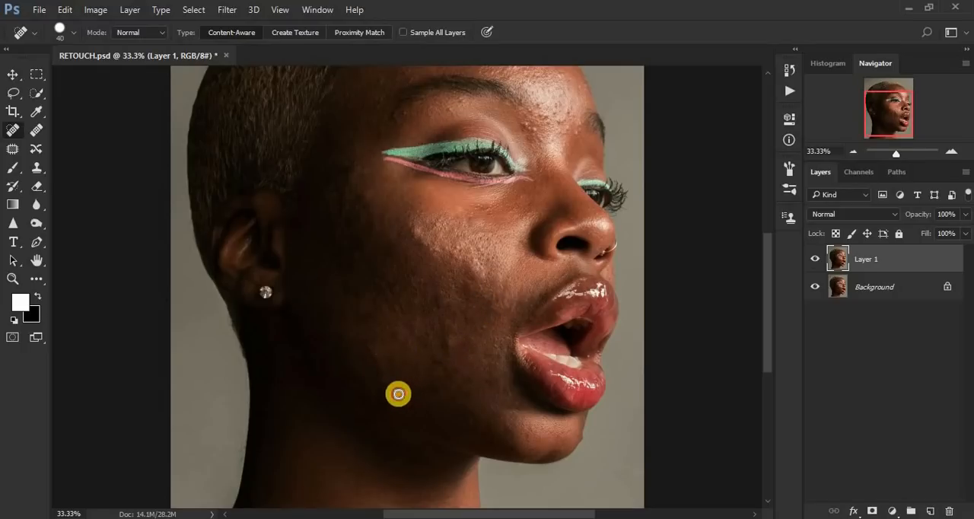
{"action": "left_click", "coordinate": [428, 392]}
Step: Touch up the side of the chin and heal the small spots on the temple around the eyeliner's outer tip
{"action": "left_click", "coordinate": [509, 432]}
{"action": "left_click", "coordinate": [495, 433]}
{"action": "left_click", "coordinate": [349, 221]}
{"action": "left_click", "coordinate": [344, 168]}
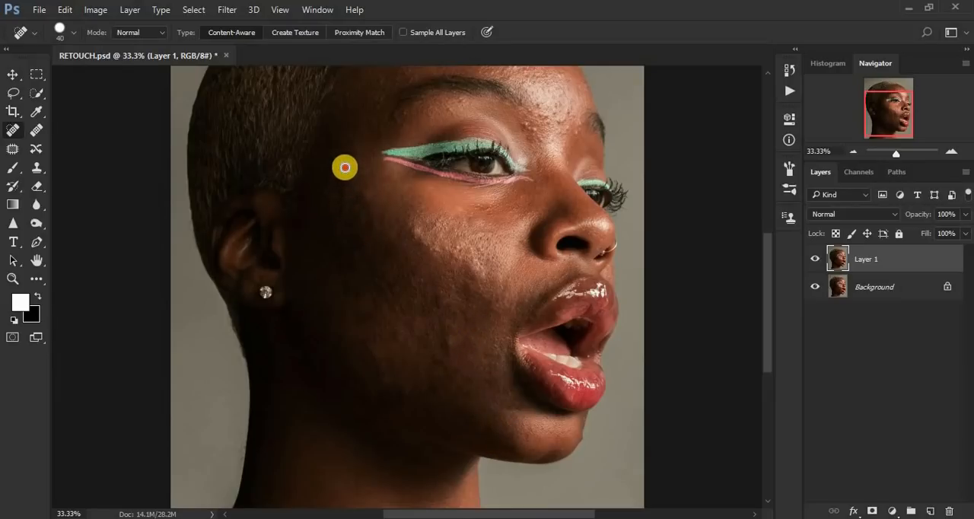
{"action": "left_click", "coordinate": [370, 201]}
{"action": "left_click", "coordinate": [364, 133]}
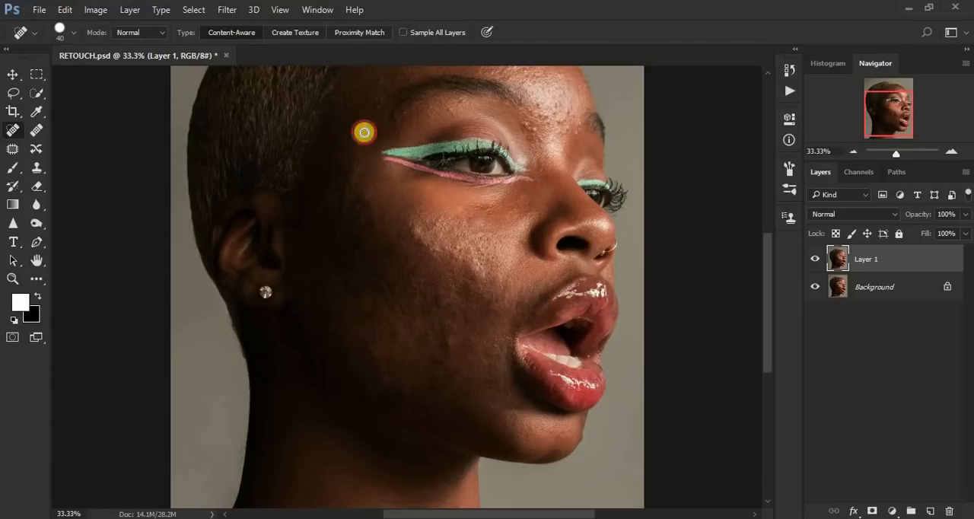
Step: Heal the leftover spots on the mid-cheek, along the cheek highlight and on the outer cheek below the temple
{"action": "left_click", "coordinate": [359, 299]}
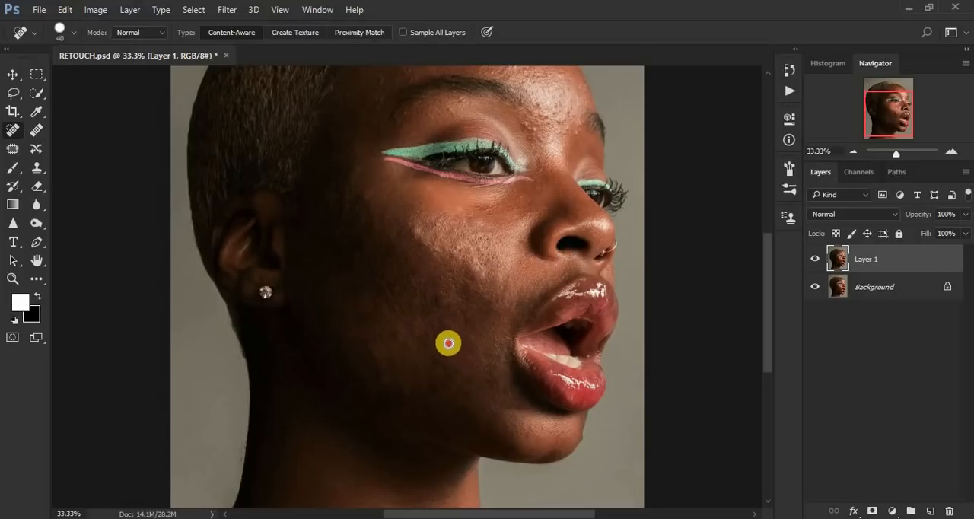
{"action": "left_click", "coordinate": [424, 285]}
{"action": "left_click_drag", "start_coordinate": [501, 294], "coordinate": [505, 284]}
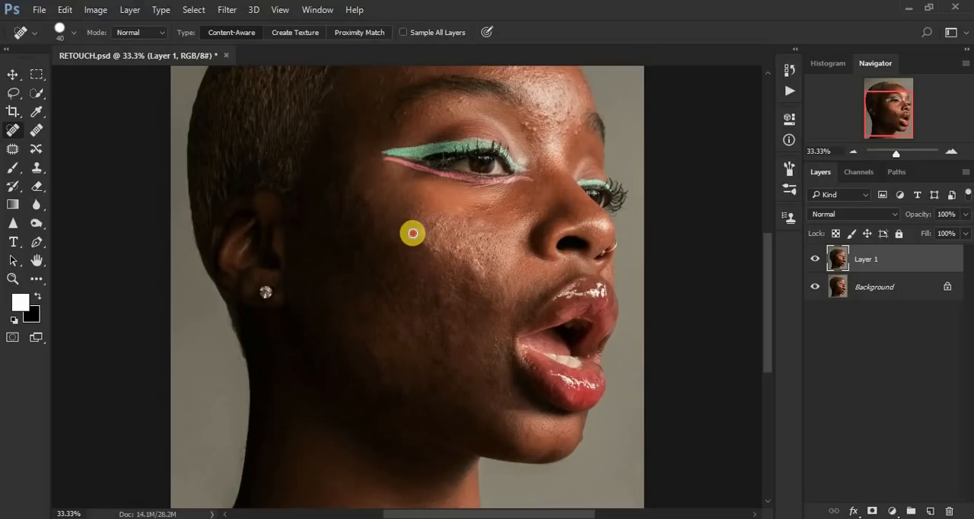
{"action": "left_click", "coordinate": [412, 233]}
{"action": "left_click", "coordinate": [470, 221]}
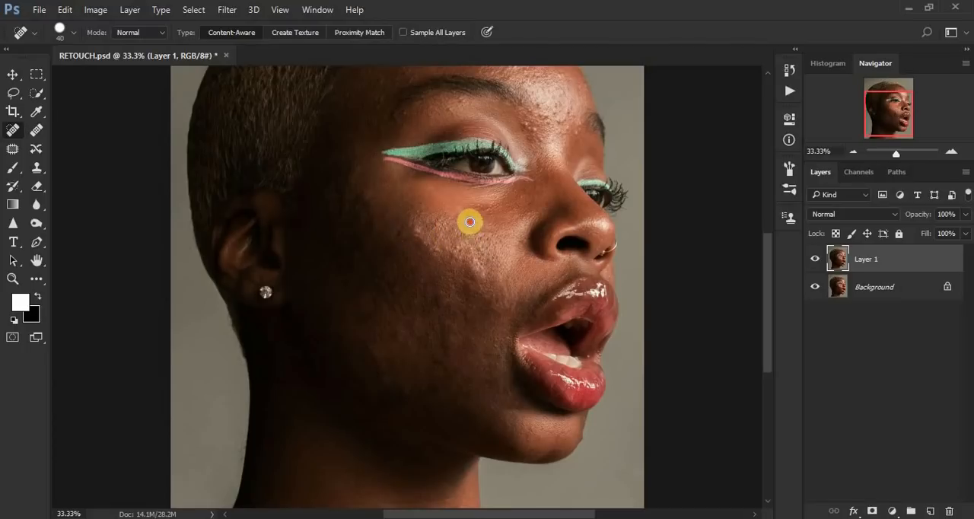
{"action": "left_click", "coordinate": [343, 205]}
{"action": "left_click", "coordinate": [355, 202]}
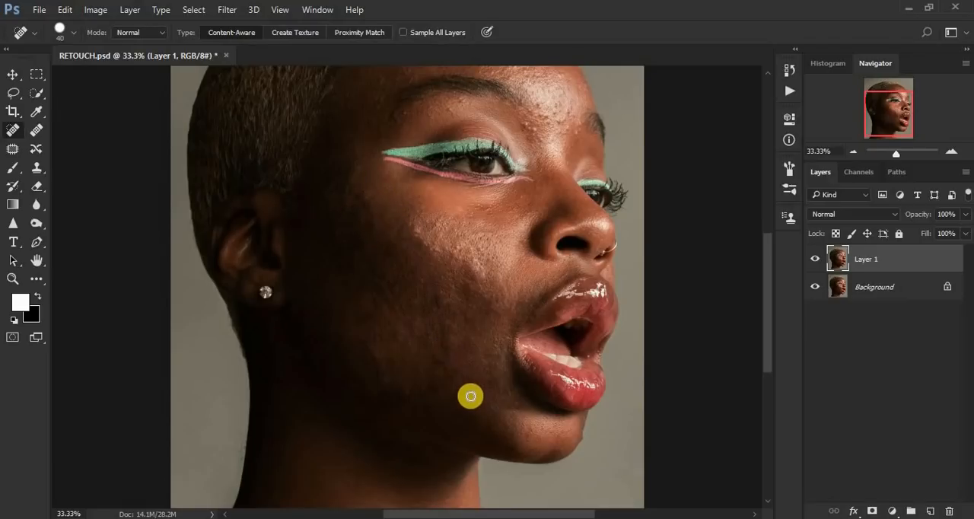
Step: Smooth the uneven spots across the shaded lower cheek, working from the mouth corner outward toward the jaw
{"action": "left_click", "coordinate": [486, 365]}
{"action": "left_click", "coordinate": [435, 367]}
{"action": "left_click", "coordinate": [404, 389]}
{"action": "left_click", "coordinate": [380, 370]}
{"action": "left_click", "coordinate": [402, 339]}
{"action": "left_click", "coordinate": [366, 340]}
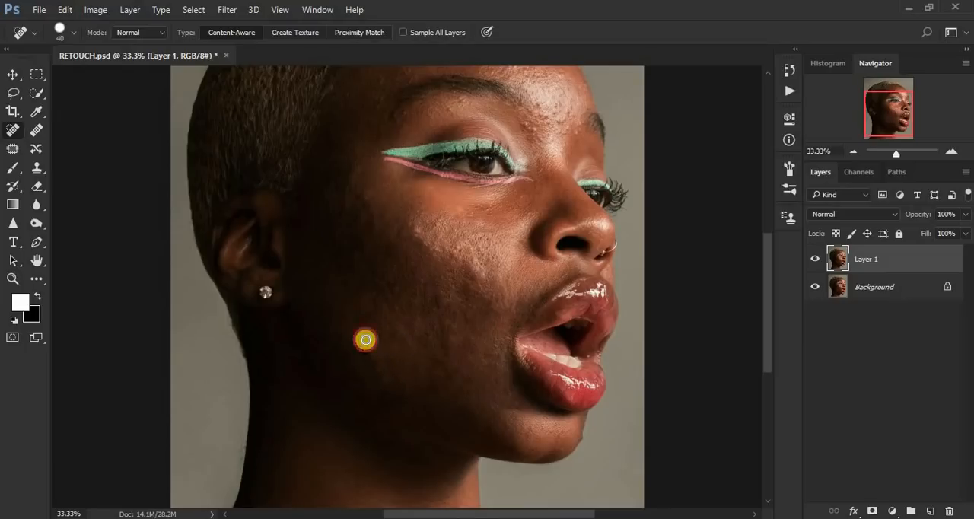
Step: Heal the spots on the upper cheek below the eye, in front of the ear and beside the mouth corner
{"action": "left_click", "coordinate": [438, 218]}
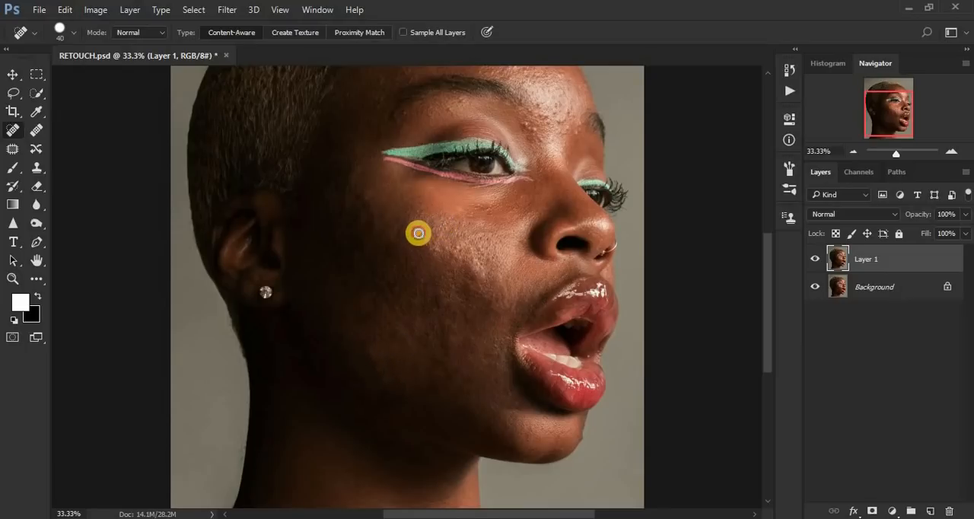
{"action": "left_click", "coordinate": [345, 259]}
{"action": "left_click", "coordinate": [357, 251]}
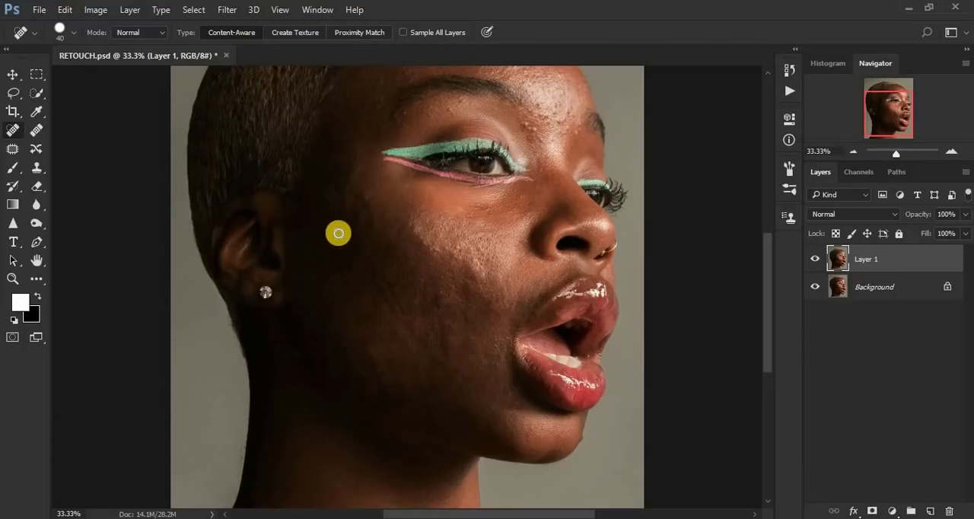
{"action": "left_click", "coordinate": [322, 200]}
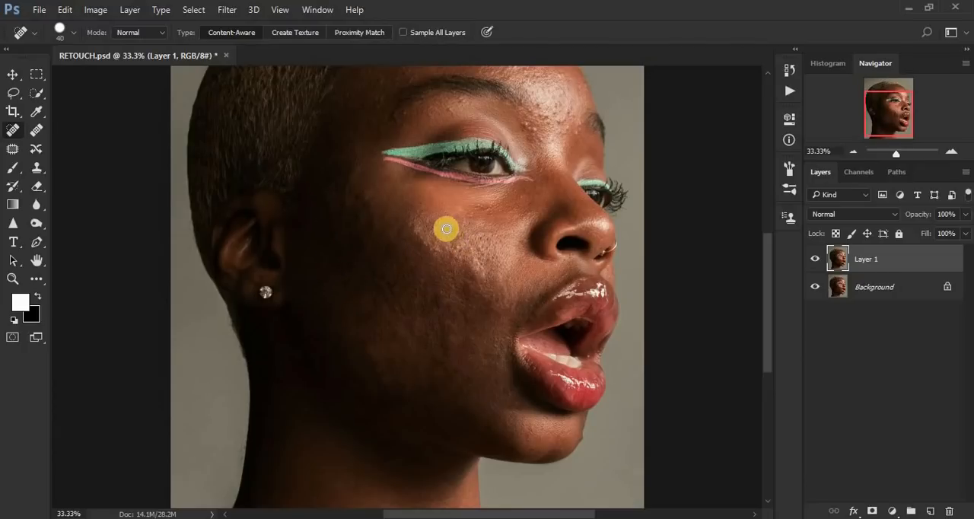
{"action": "left_click", "coordinate": [453, 369]}
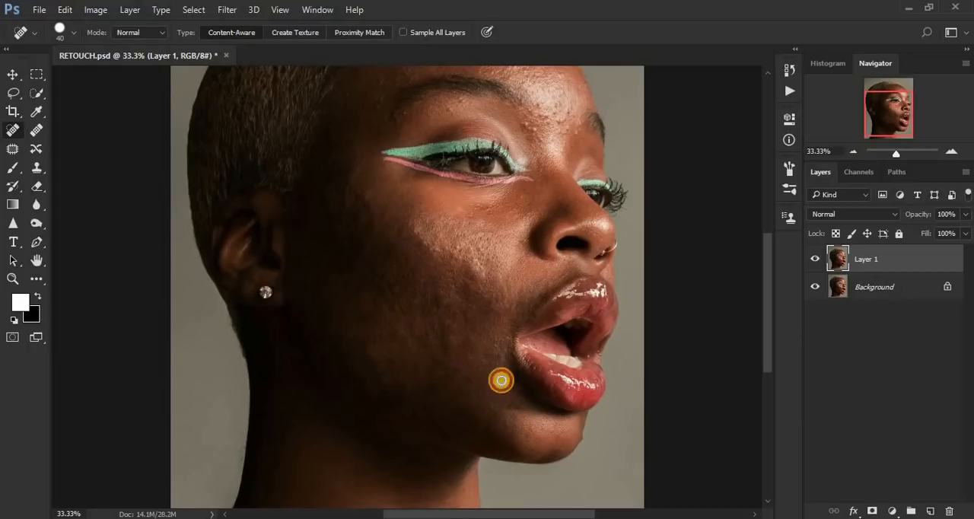
{"action": "left_click", "coordinate": [501, 340]}
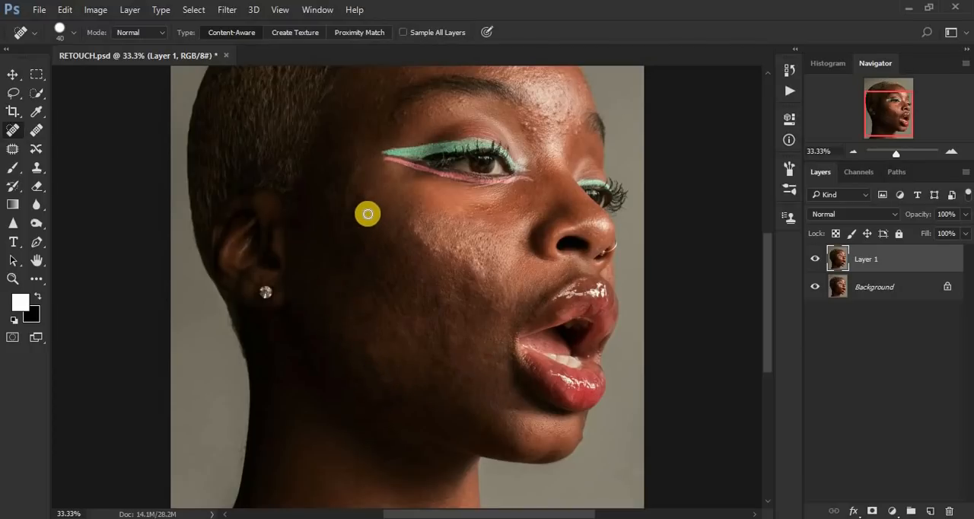
Step: Toggle the visibility of Layer 1 to compare the healed skin with the original, leaving the layer shown
{"action": "left_click", "coordinate": [814, 262]}
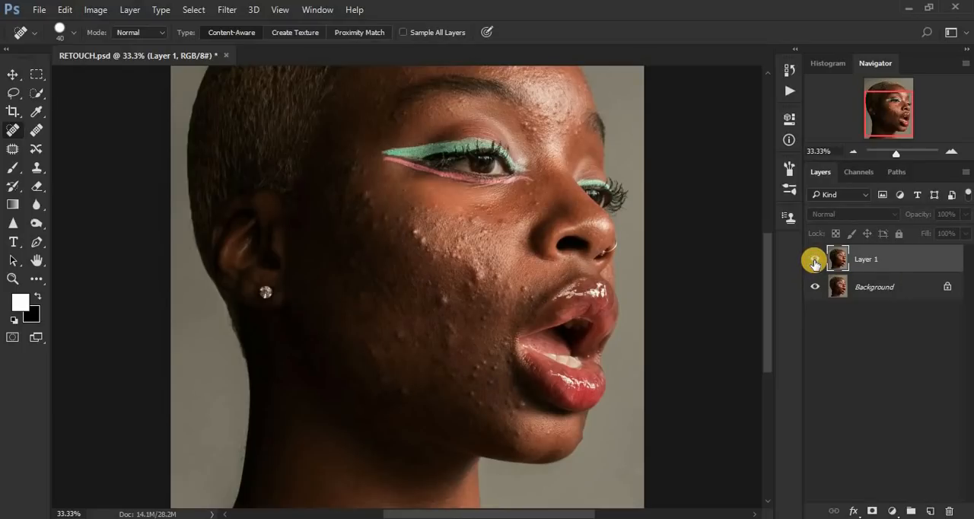
{"action": "left_click", "coordinate": [815, 262]}
{"action": "left_click", "coordinate": [815, 262]}
{"action": "left_click", "coordinate": [814, 262]}
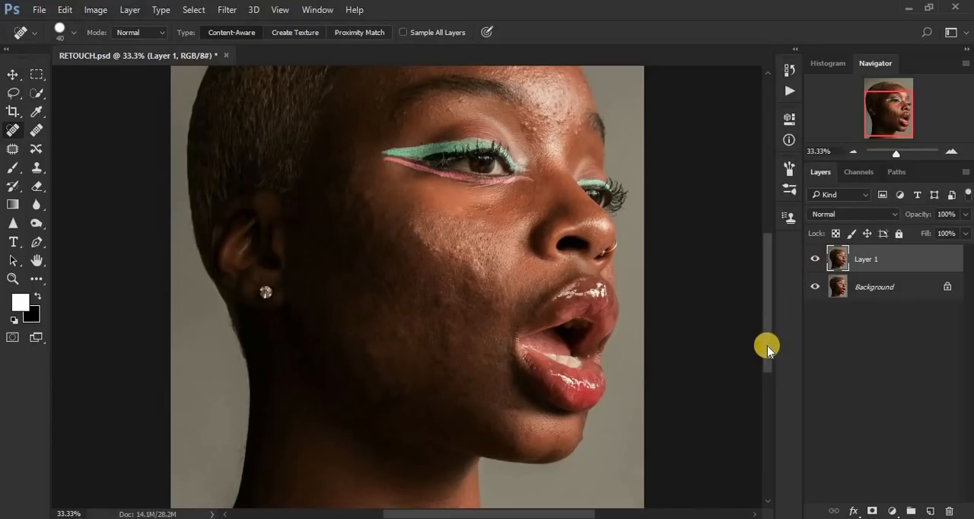
Step: Remove the bumps across the upper and middle forehead, between the hairline and the near eyebrow
{"action": "left_click_drag", "start_coordinate": [767, 346], "coordinate": [764, 287]}
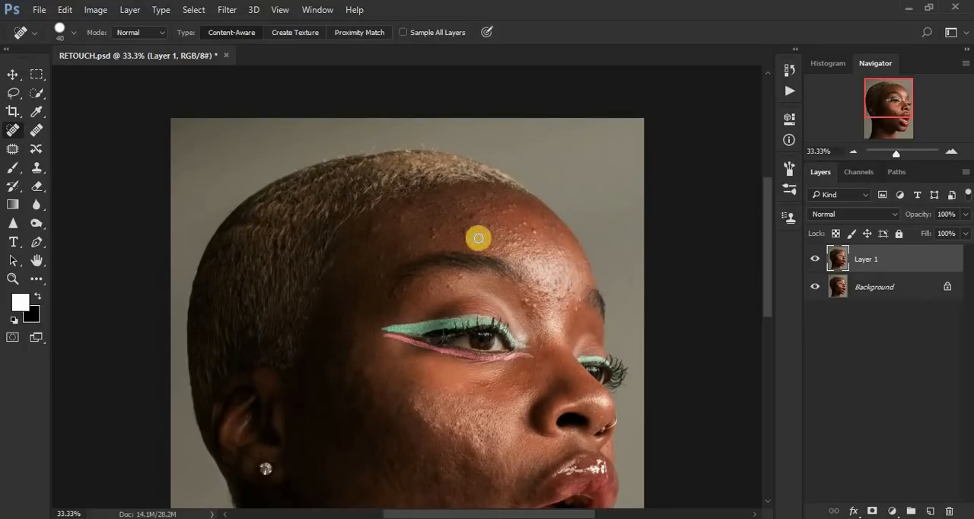
{"action": "left_click", "coordinate": [403, 218]}
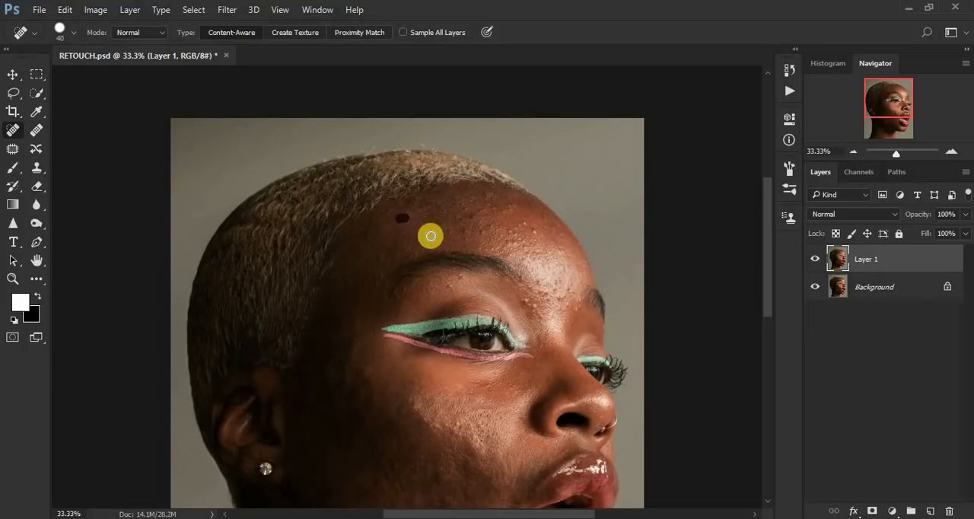
{"action": "left_click", "coordinate": [473, 214]}
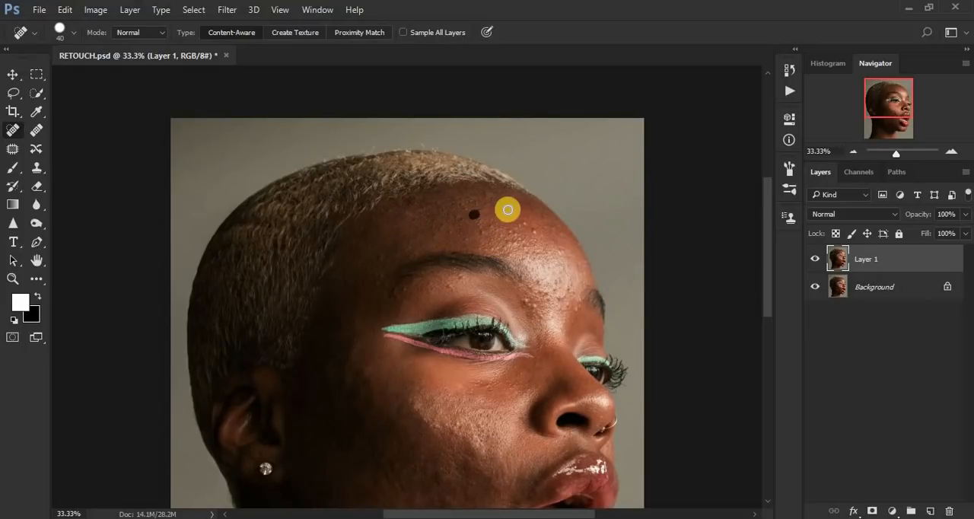
{"action": "left_click", "coordinate": [510, 202]}
{"action": "left_click", "coordinate": [522, 222]}
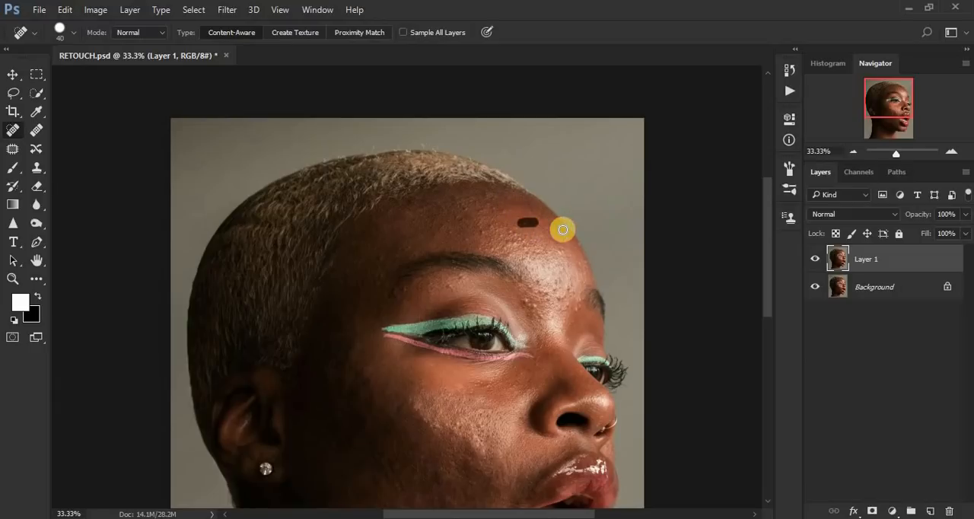
{"action": "left_click", "coordinate": [564, 228]}
{"action": "left_click", "coordinate": [512, 229]}
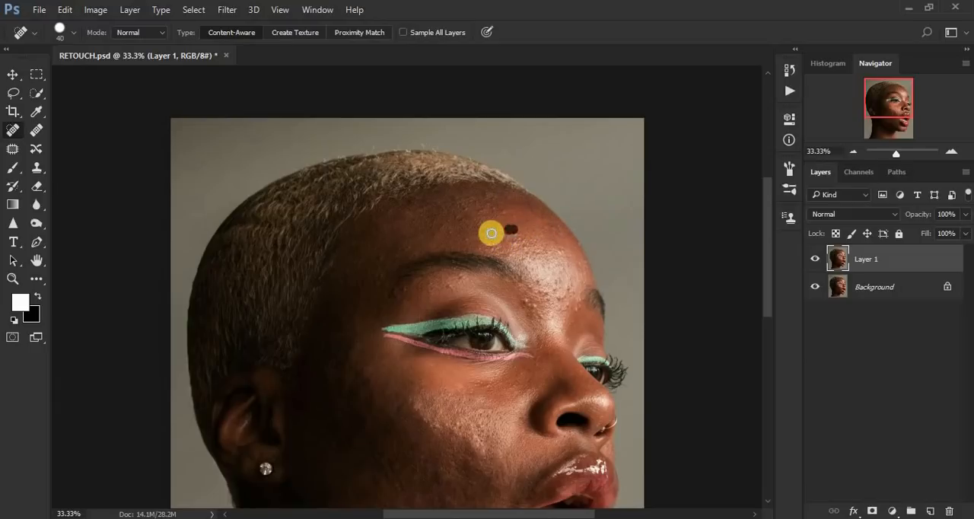
{"action": "left_click", "coordinate": [502, 214]}
Step: Heal the blemishes between the eyebrows and on the bright lower forehead just above them
{"action": "left_click", "coordinate": [563, 296]}
{"action": "left_click", "coordinate": [523, 303]}
{"action": "left_click", "coordinate": [560, 249]}
{"action": "left_click", "coordinate": [584, 267]}
{"action": "left_click", "coordinate": [549, 293]}
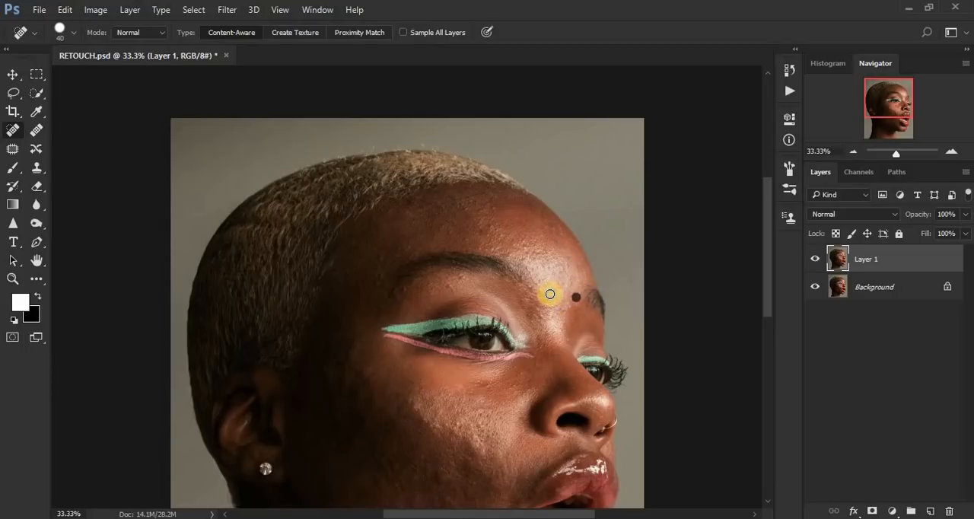
Step: Heal the spots below the near eyebrow's outer end and on the side of the forehead toward the hairline
{"action": "left_click", "coordinate": [395, 295]}
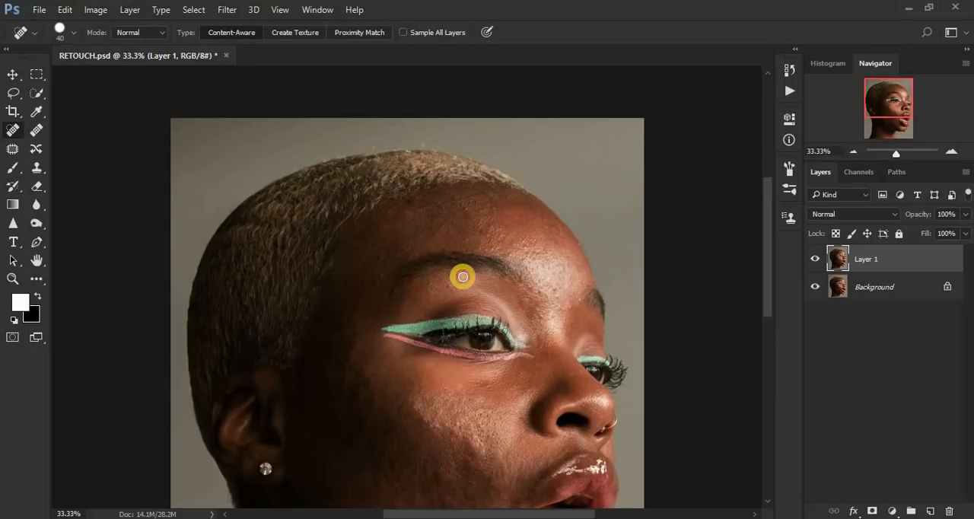
{"action": "left_click", "coordinate": [377, 261]}
{"action": "left_click", "coordinate": [339, 273]}
{"action": "left_click", "coordinate": [358, 250]}
Step: Heal one more uneven spot on the mid-cheek, just below the cheek highlight
{"action": "key", "text": "ctrl+minus"}
{"action": "key", "text": "ctrl+minus"}
{"action": "key", "text": "ctrl+plus"}
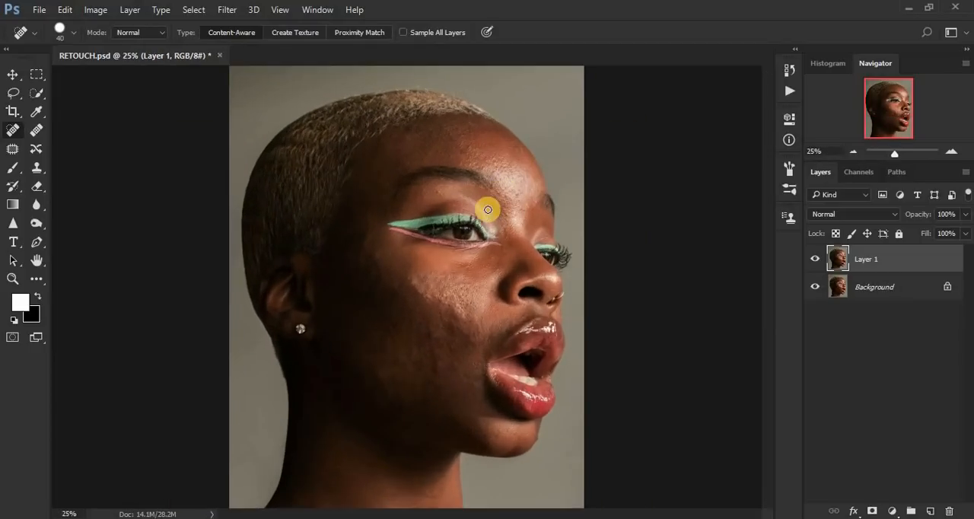
{"action": "left_click", "coordinate": [430, 333]}
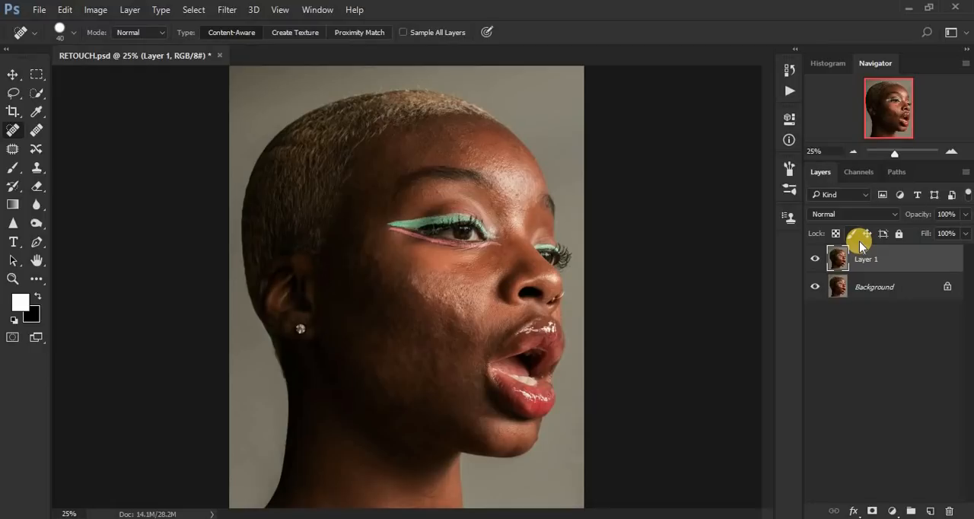
Step: Duplicate the healed Layer 1 twice, keeping only two copies stacked above it
{"action": "key", "text": "ctrl+j"}
{"action": "key", "text": "ctrl+j"}
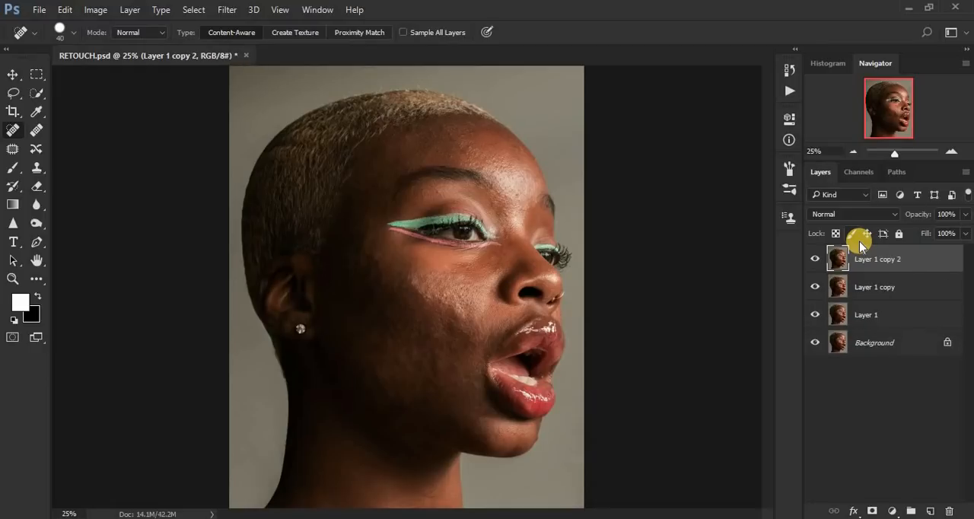
{"action": "left_click_drag", "start_coordinate": [906, 312], "coordinate": [930, 511]}
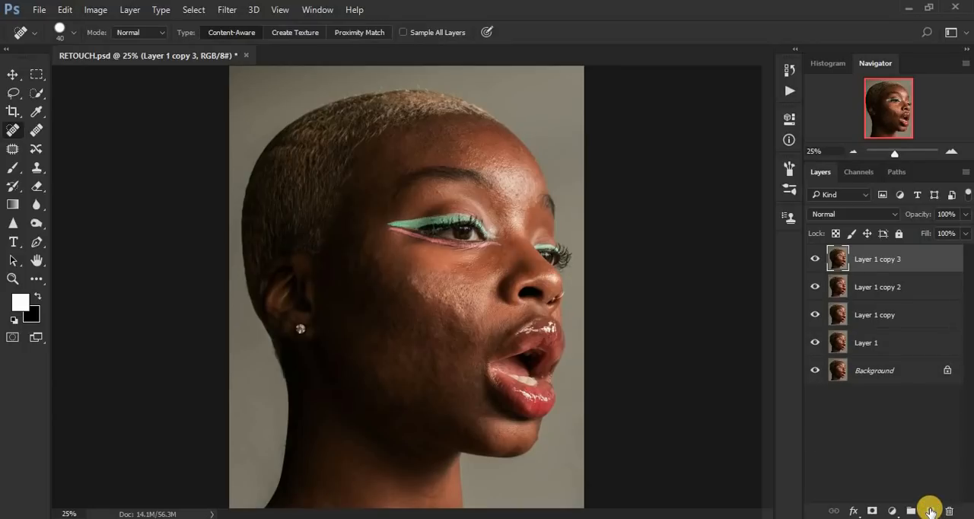
{"action": "key", "text": "ctrl+z"}
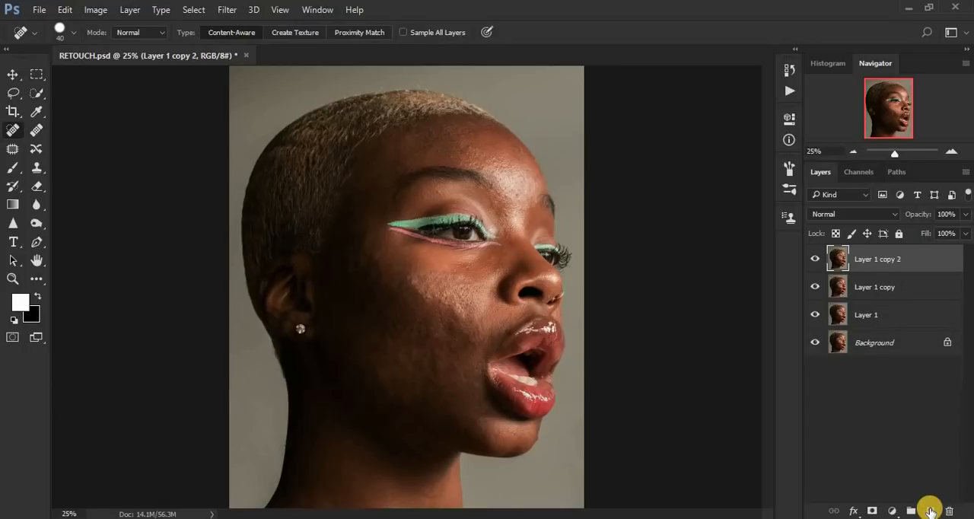
Step: Rename the lower Layer 1 copy to LOW FREQ/COLR and the upper copy to HIGH FREQ/ TEXTURE
{"action": "double_click", "coordinate": [873, 289]}
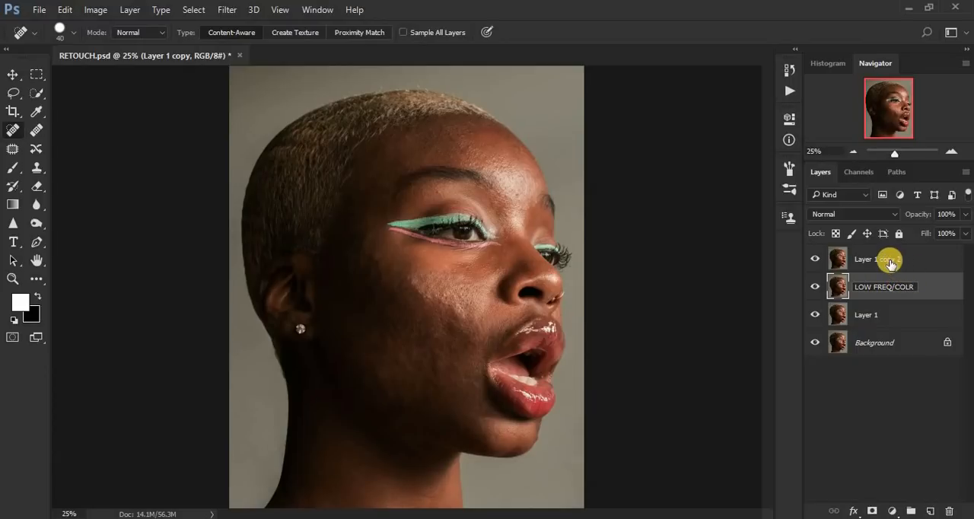
{"action": "left_click", "coordinate": [886, 260]}
{"action": "double_click", "coordinate": [854, 260]}
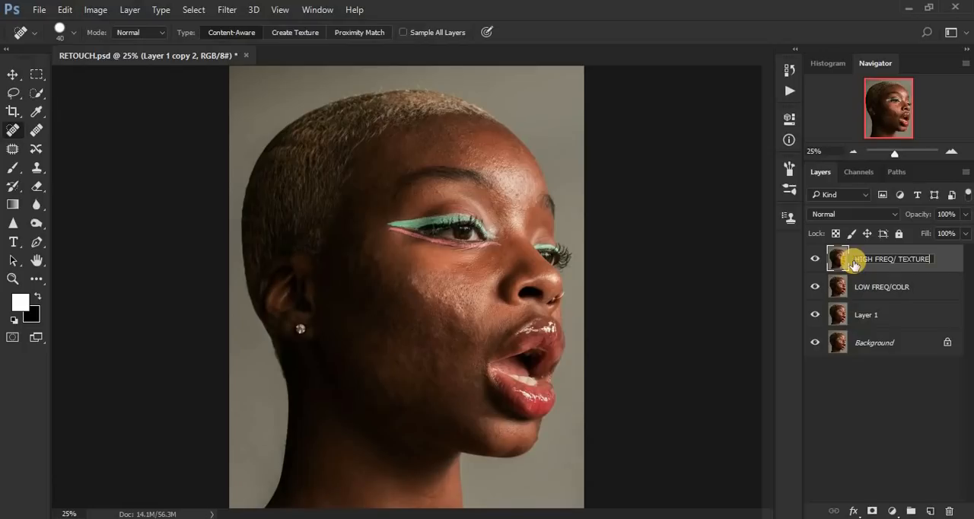
{"action": "key", "text": "Return"}
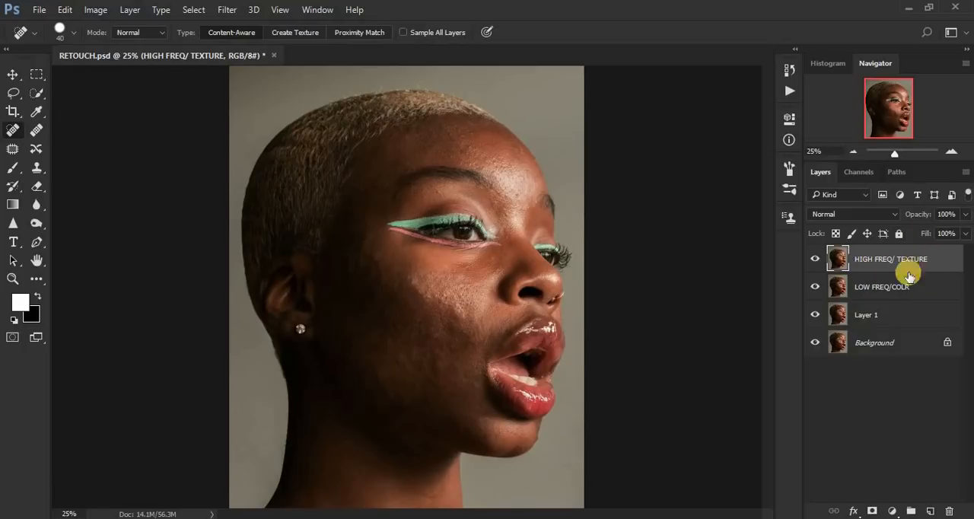
Step: Hide the HIGH FREQ/ TEXTURE layer and make LOW FREQ/COLR the active layer, with the Lasso tool chosen
{"action": "left_click", "coordinate": [816, 260]}
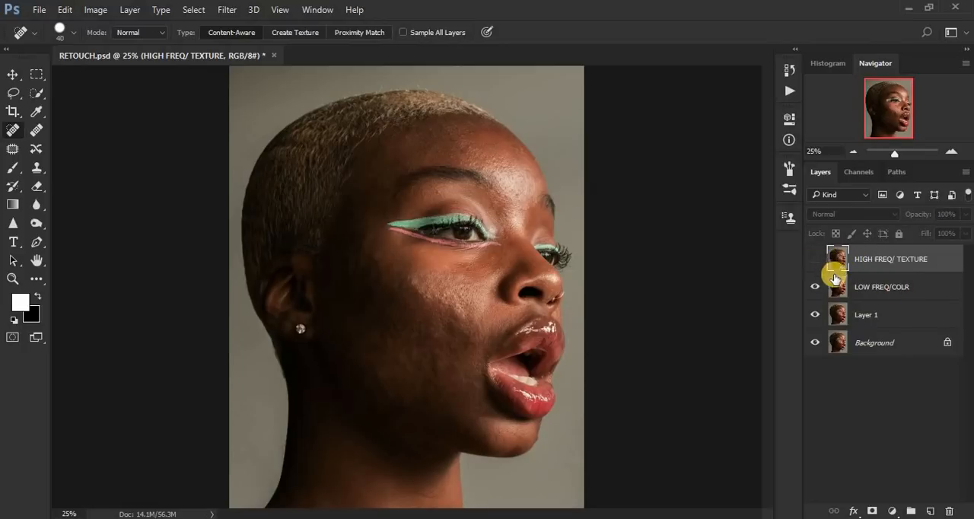
{"action": "left_click", "coordinate": [870, 290]}
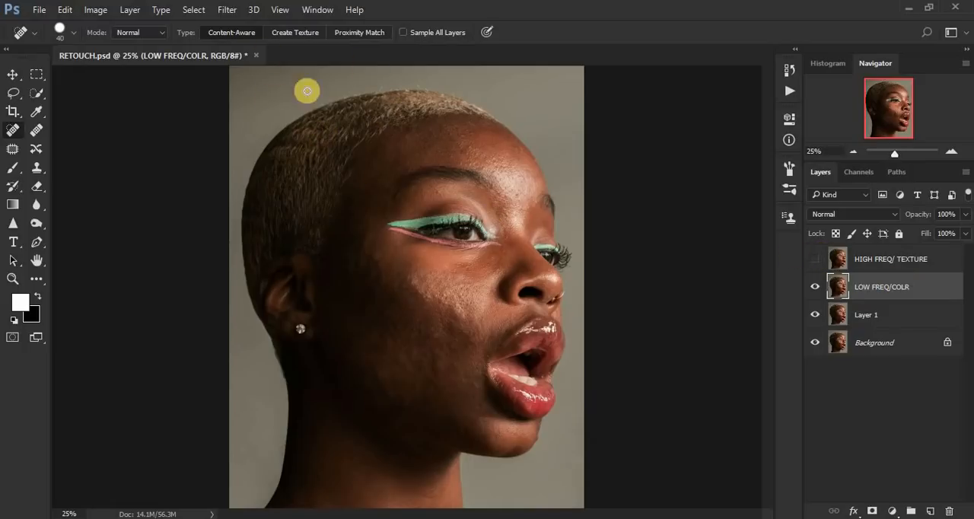
{"action": "left_click", "coordinate": [12, 95]}
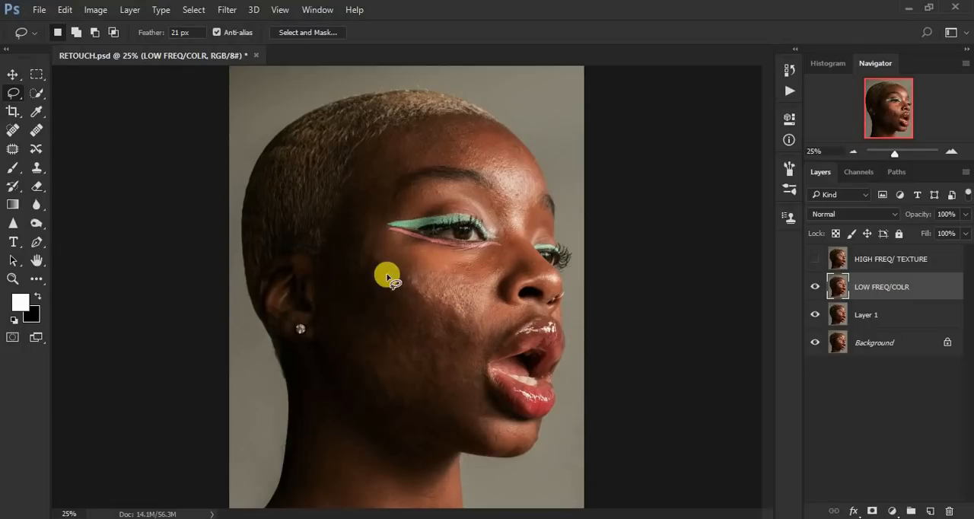
Step: Start a Gaussian Blur on the LOW FREQ/COLR layer with the radius at 0.1 pixels, framing the cheek texture in the preview
{"action": "left_click", "coordinate": [223, 11]}
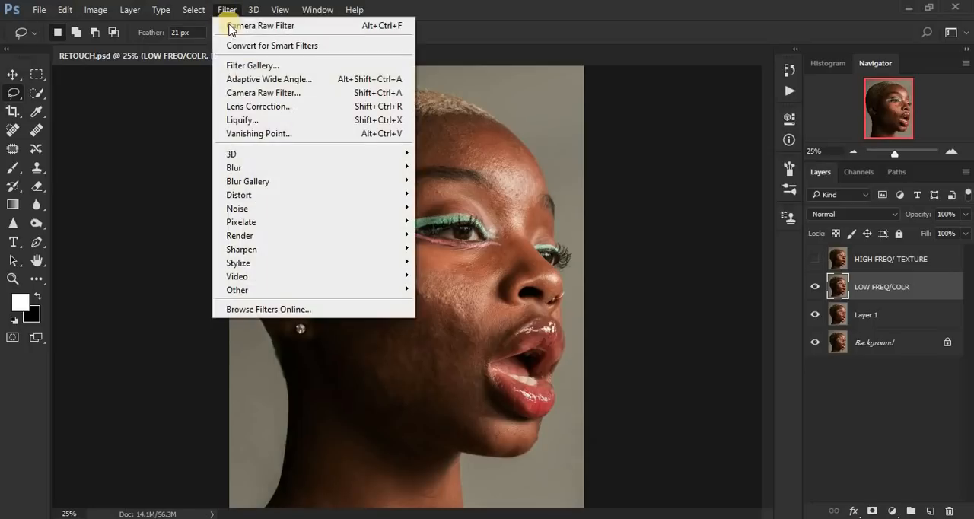
{"action": "mouse_move", "coordinate": [302, 171]}
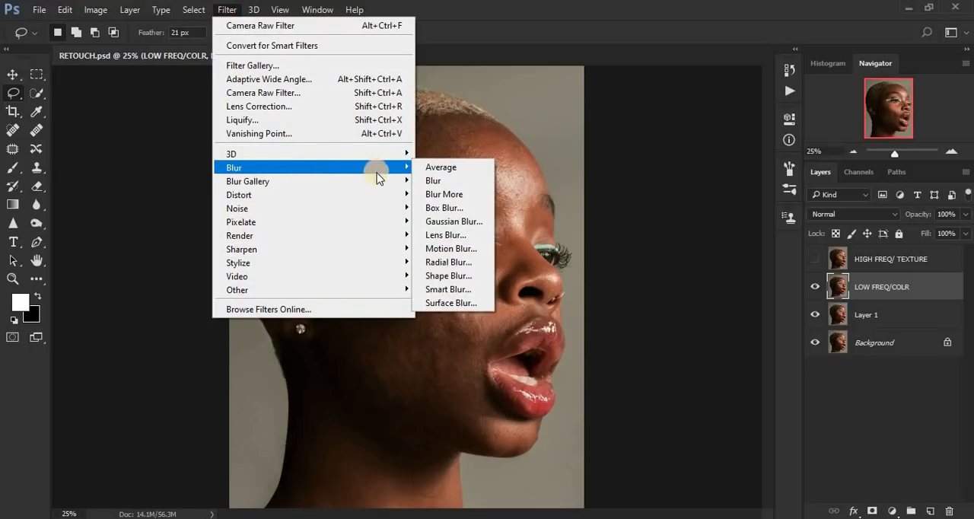
{"action": "left_click", "coordinate": [457, 222]}
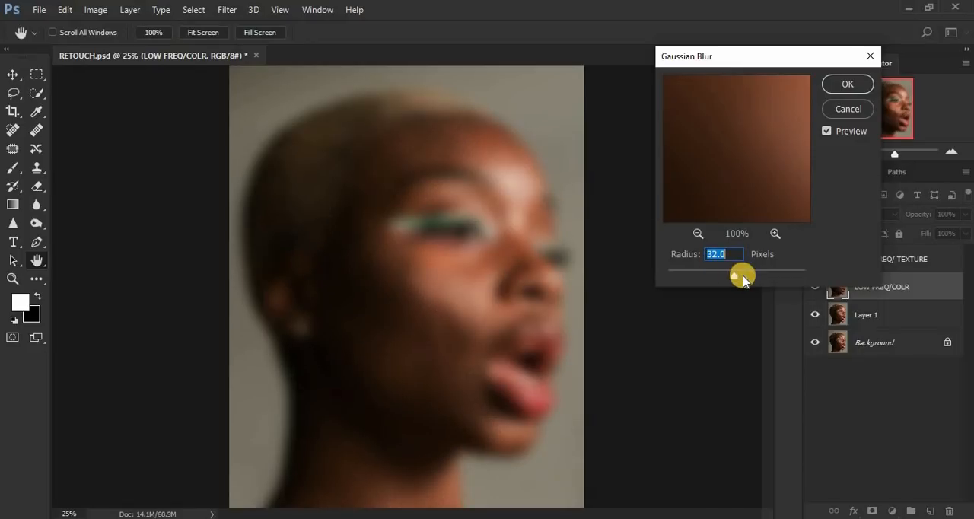
{"action": "left_click_drag", "start_coordinate": [742, 277], "coordinate": [616, 269]}
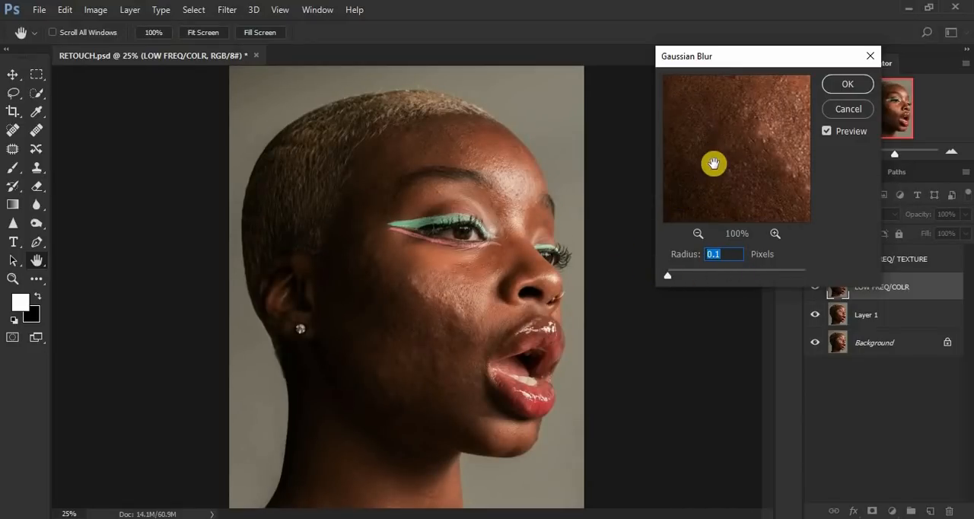
{"action": "left_click_drag", "start_coordinate": [740, 174], "coordinate": [696, 207]}
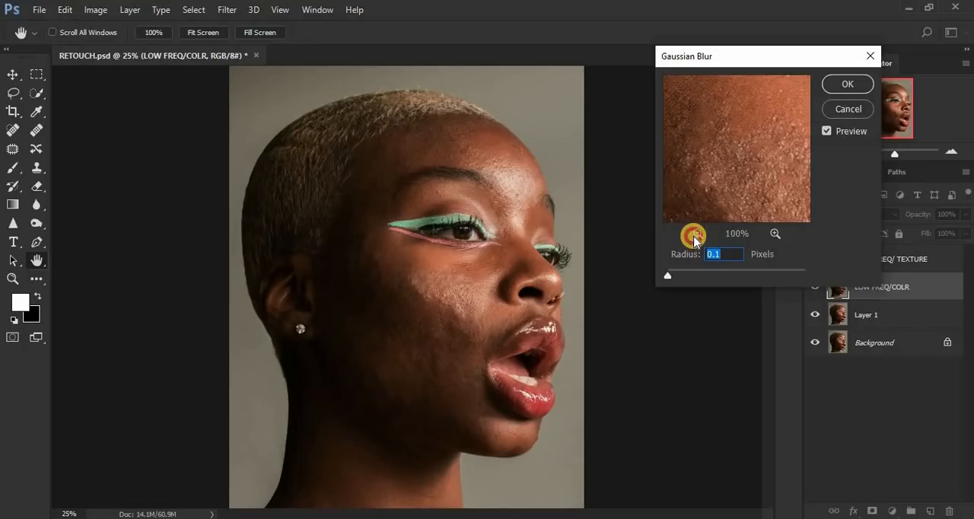
{"action": "left_click", "coordinate": [694, 236]}
{"action": "left_click", "coordinate": [694, 237]}
{"action": "mouse_move", "coordinate": [718, 169]}
{"action": "left_mouse_down"}
{"action": "mouse_move", "coordinate": [695, 153]}
{"action": "mouse_move", "coordinate": [707, 169]}
{"action": "left_mouse_up"}
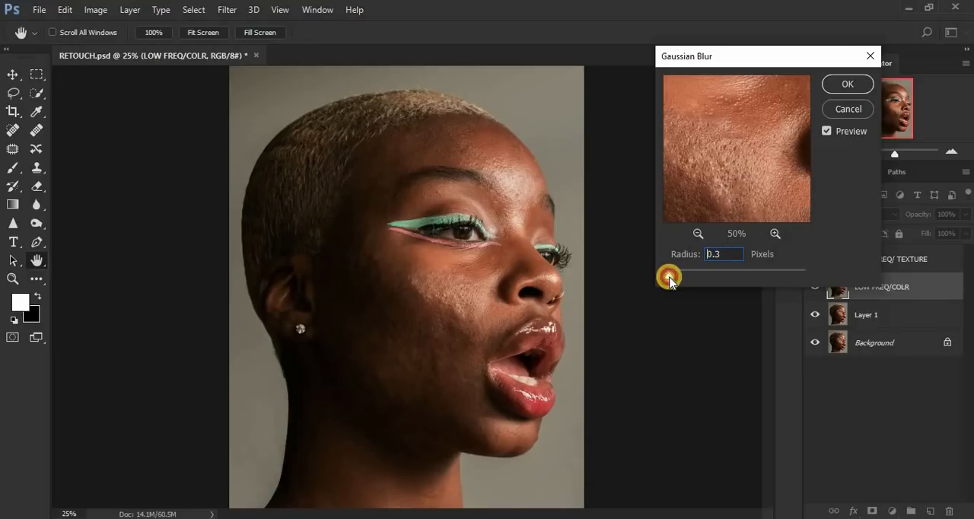
Step: Raise the Gaussian Blur radius until the cheek texture blurs away, at 10.0 pixels, and apply it
{"action": "left_click_drag", "start_coordinate": [670, 279], "coordinate": [669, 277]}
{"action": "left_click_drag", "start_coordinate": [668, 278], "coordinate": [691, 276]}
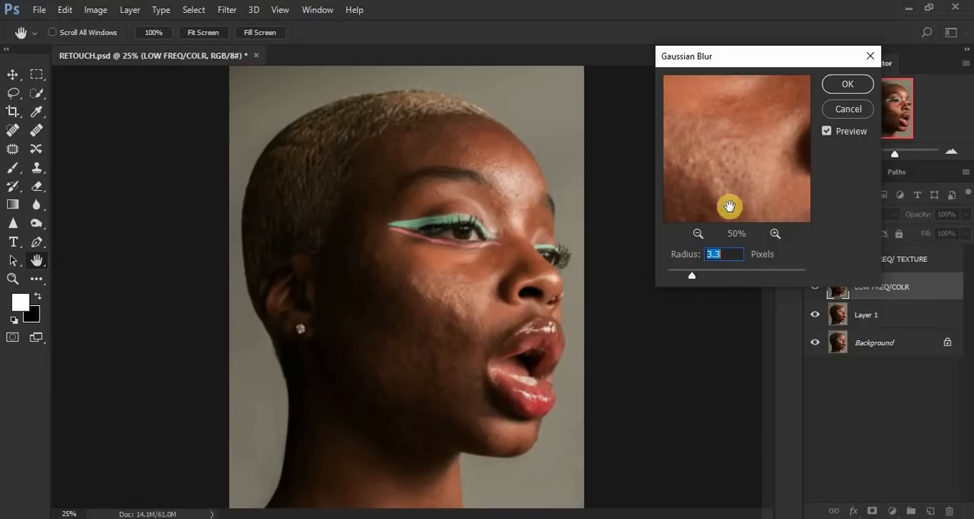
{"action": "left_click_drag", "start_coordinate": [689, 277], "coordinate": [709, 279]}
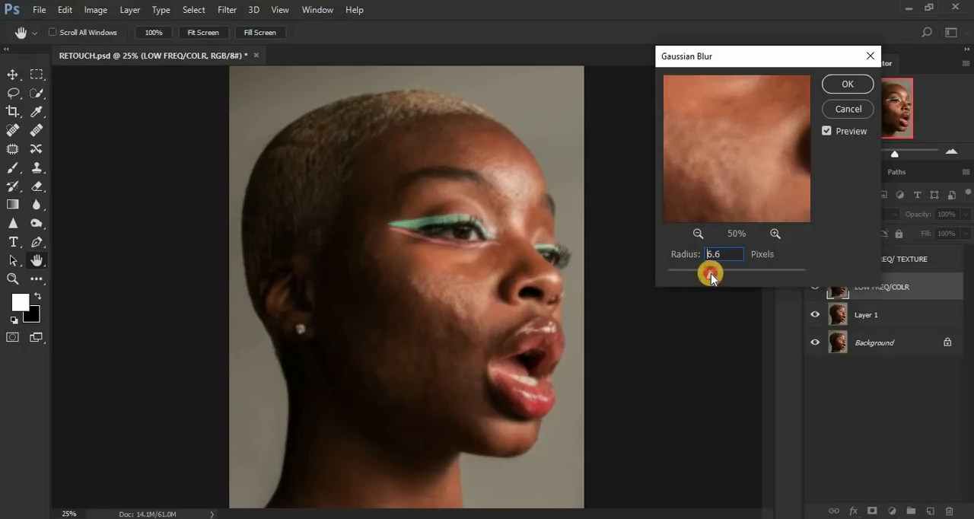
{"action": "left_click", "coordinate": [698, 235]}
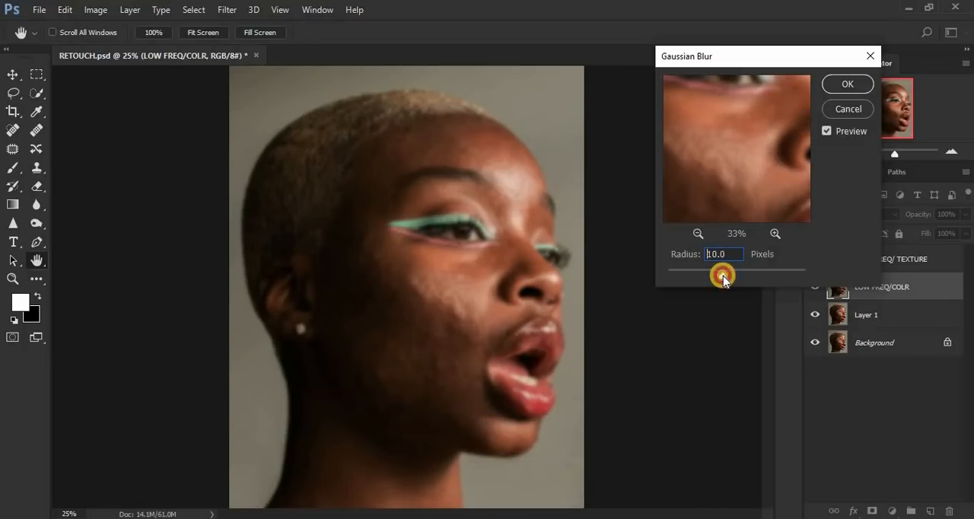
{"action": "left_click_drag", "start_coordinate": [750, 178], "coordinate": [744, 143]}
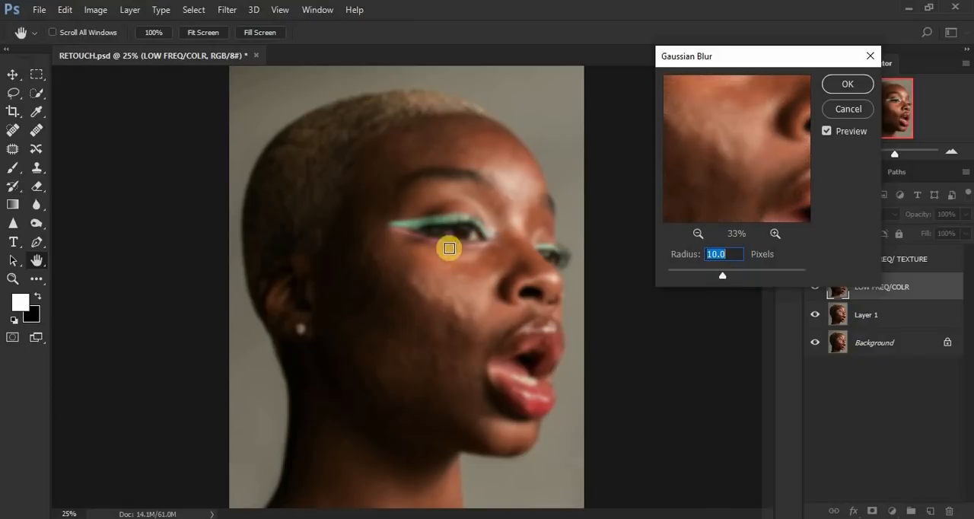
{"action": "left_click", "coordinate": [848, 84]}
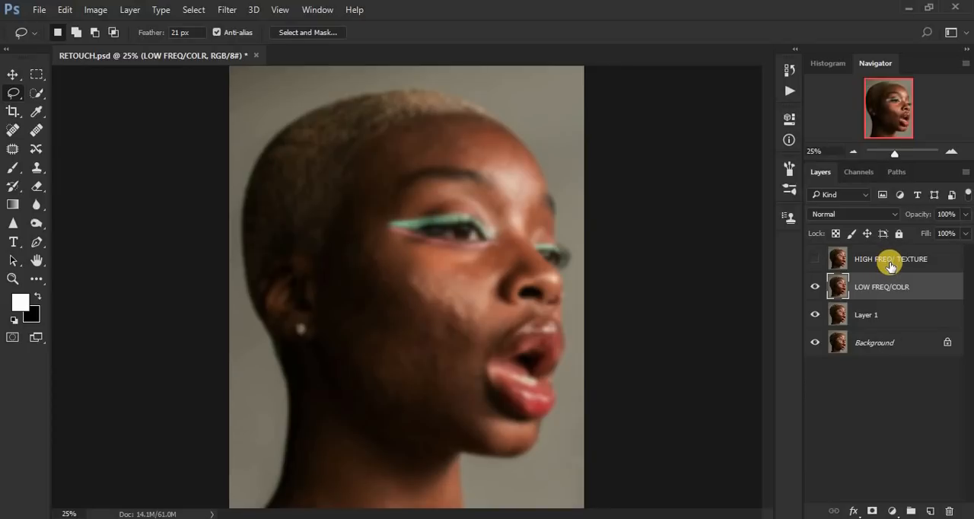
Step: Show and select the HIGH FREQ/ TEXTURE layer, and open Apply Image for it with blending reset to Normal
{"action": "left_click", "coordinate": [891, 267]}
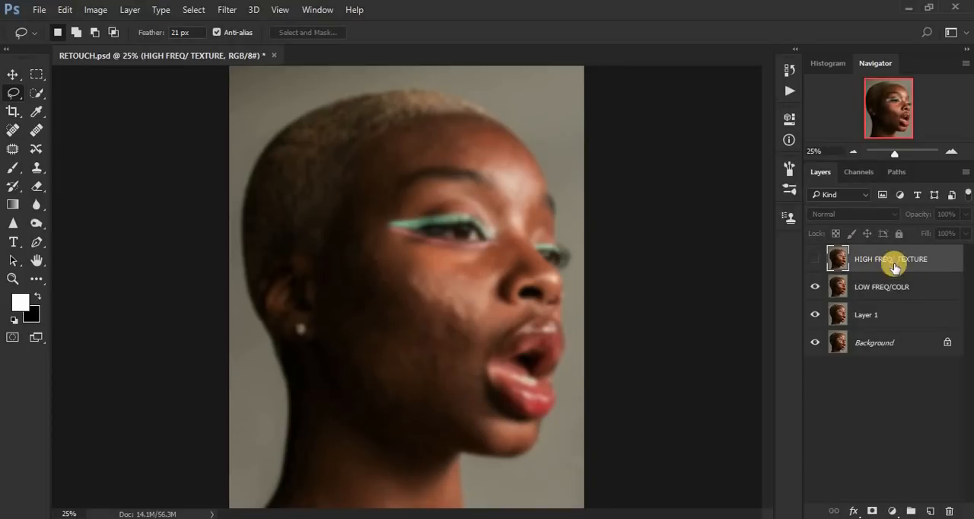
{"action": "left_click", "coordinate": [814, 260]}
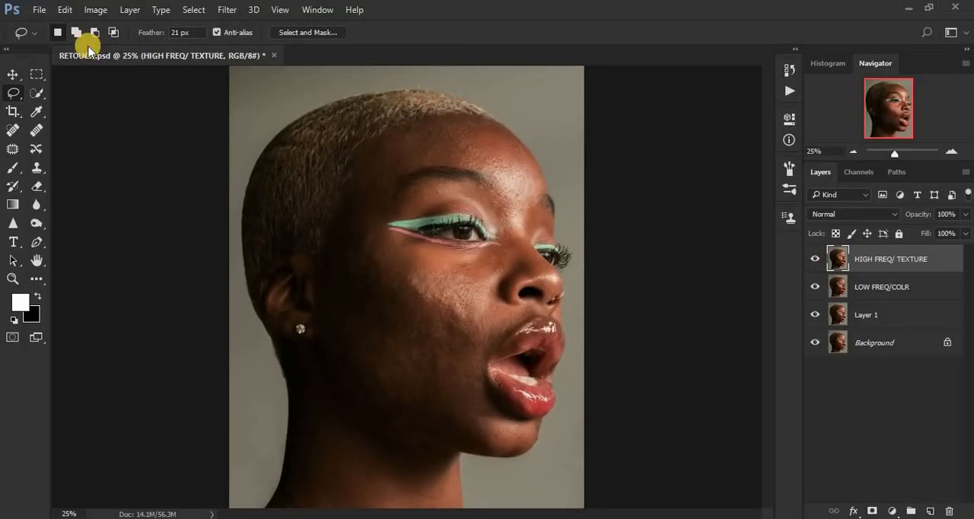
{"action": "left_click", "coordinate": [97, 11]}
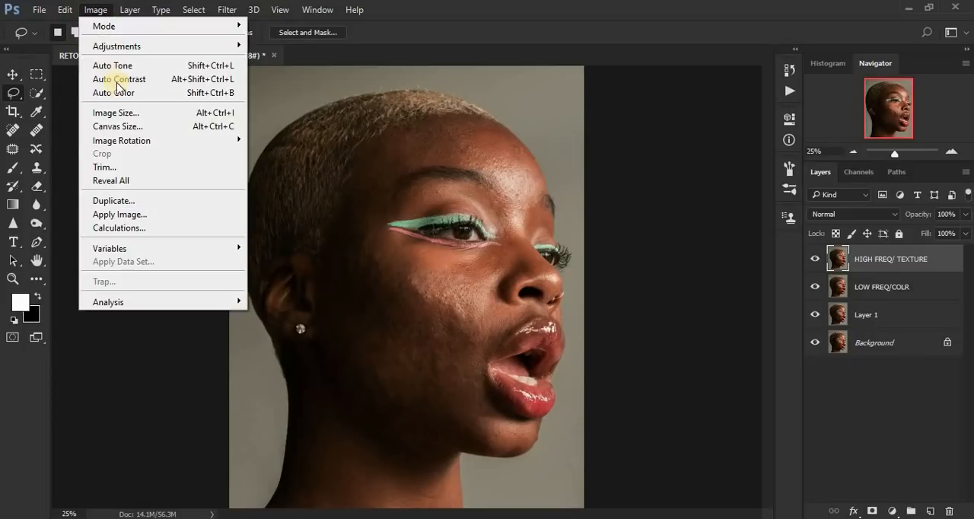
{"action": "left_click", "coordinate": [151, 215]}
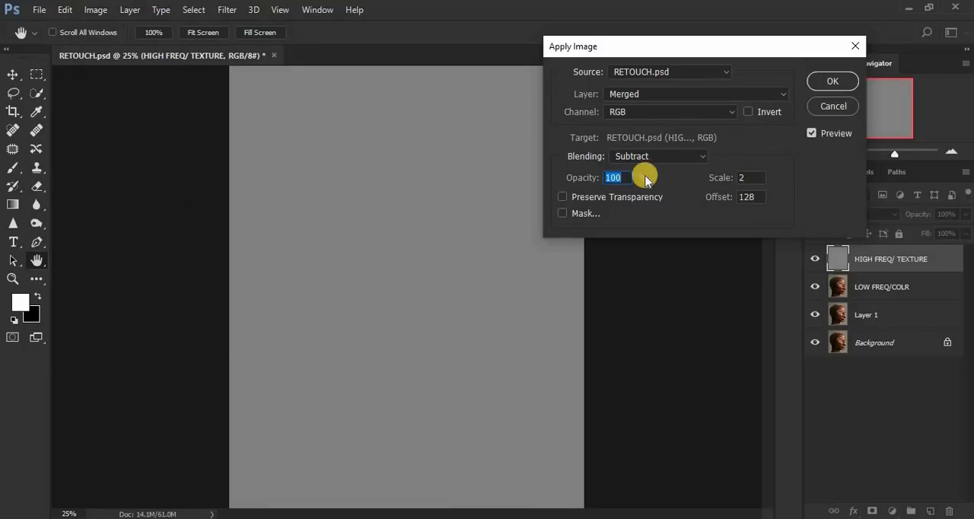
{"action": "left_click", "coordinate": [651, 156]}
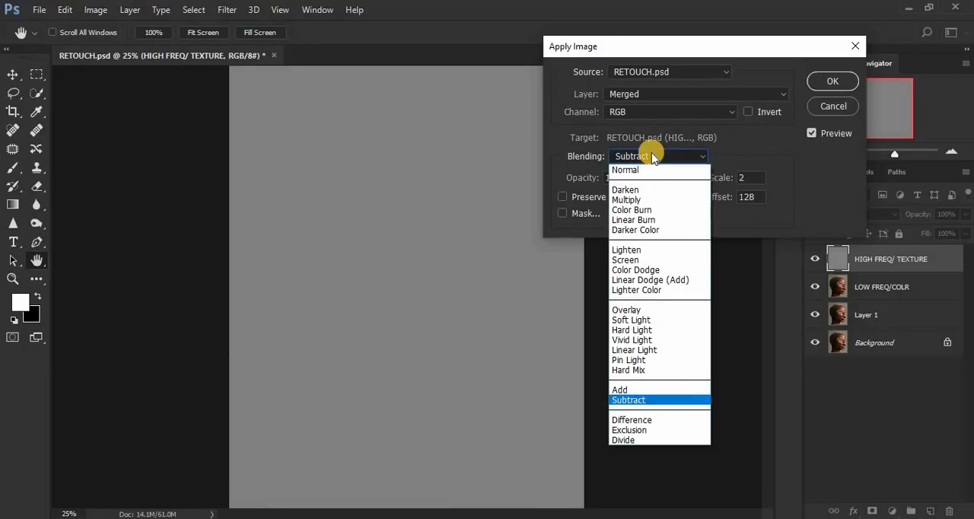
{"action": "left_click", "coordinate": [652, 169]}
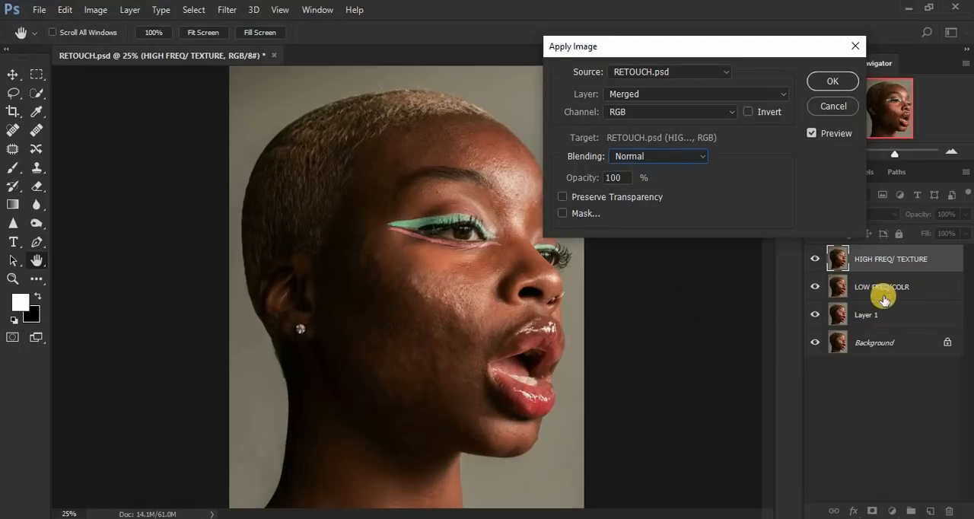
Step: Apply the LOW FREQ/COLR layer to the texture layer with Subtract blending, opacity 100%, scale 2 and offset 128
{"action": "left_click", "coordinate": [660, 101]}
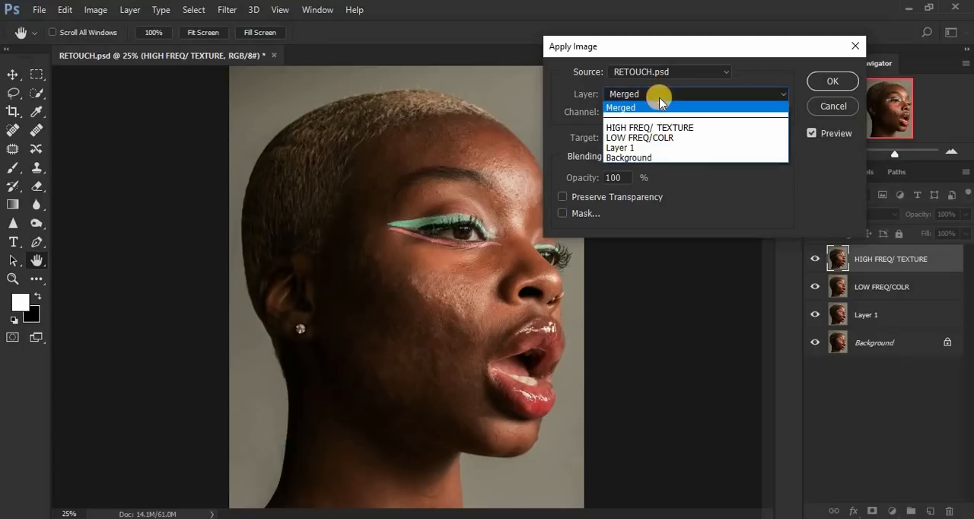
{"action": "left_click", "coordinate": [659, 139]}
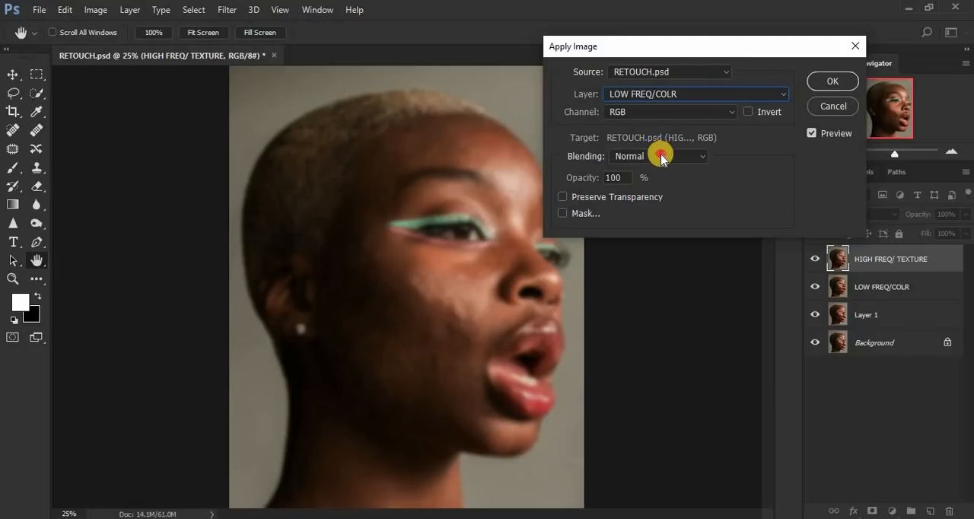
{"action": "left_click", "coordinate": [661, 157]}
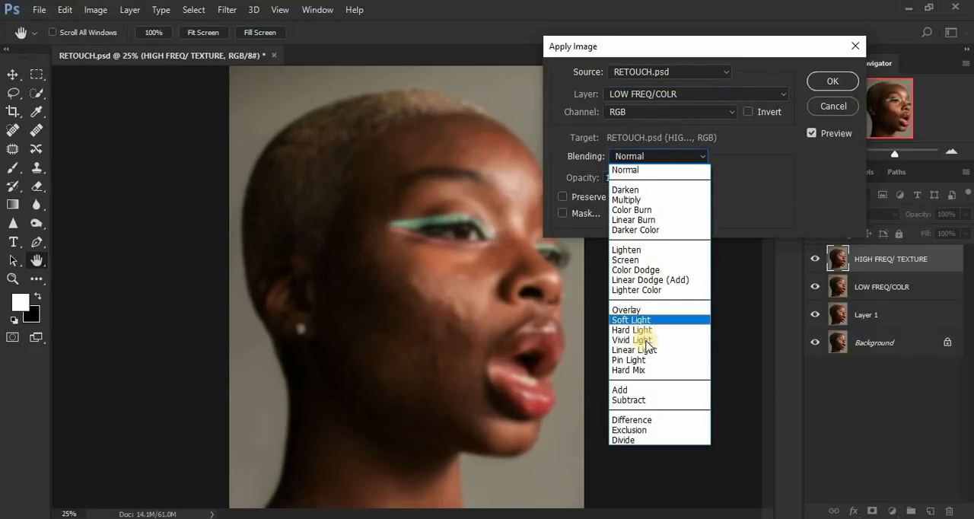
{"action": "left_click", "coordinate": [640, 400]}
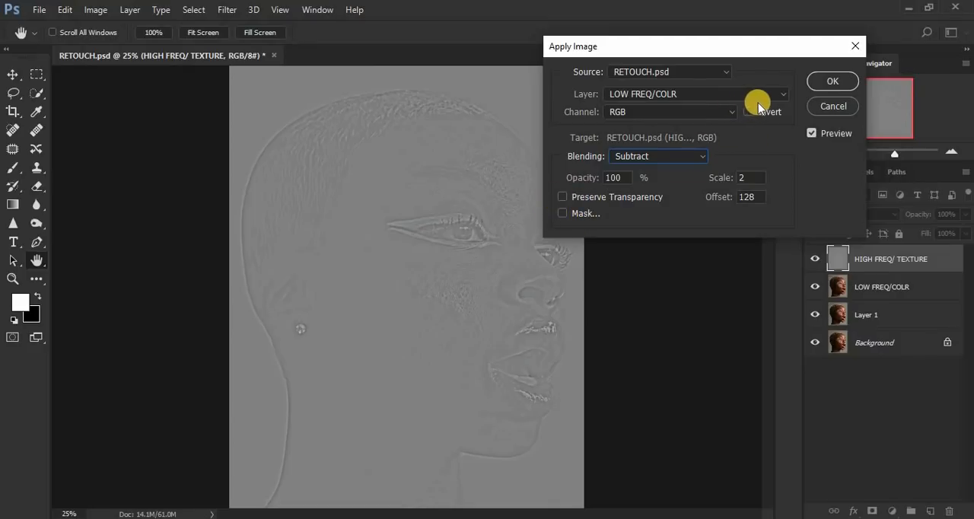
{"action": "left_click", "coordinate": [834, 81]}
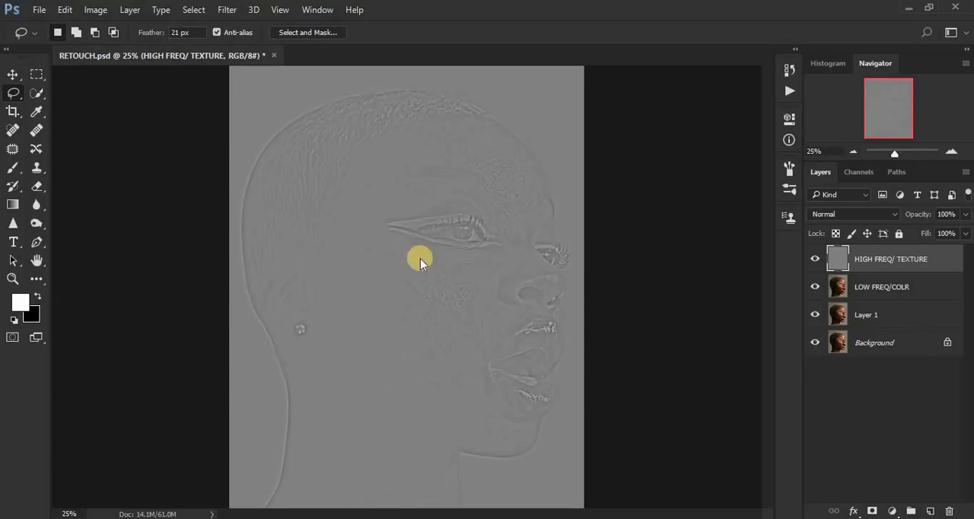
Step: Set the HIGH FREQ/ TEXTURE layer's blend mode to Linear Light
{"action": "key", "text": "ctrl+plus"}
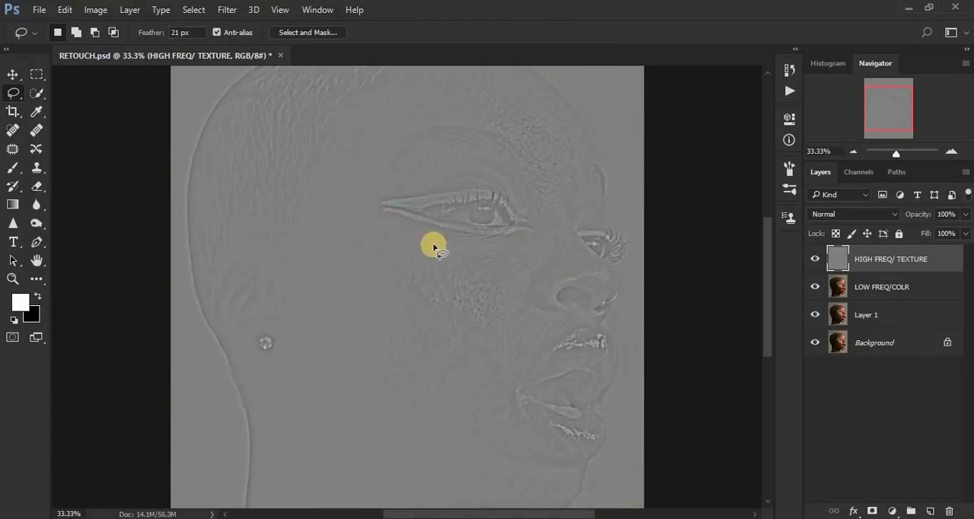
{"action": "left_click", "coordinate": [826, 216]}
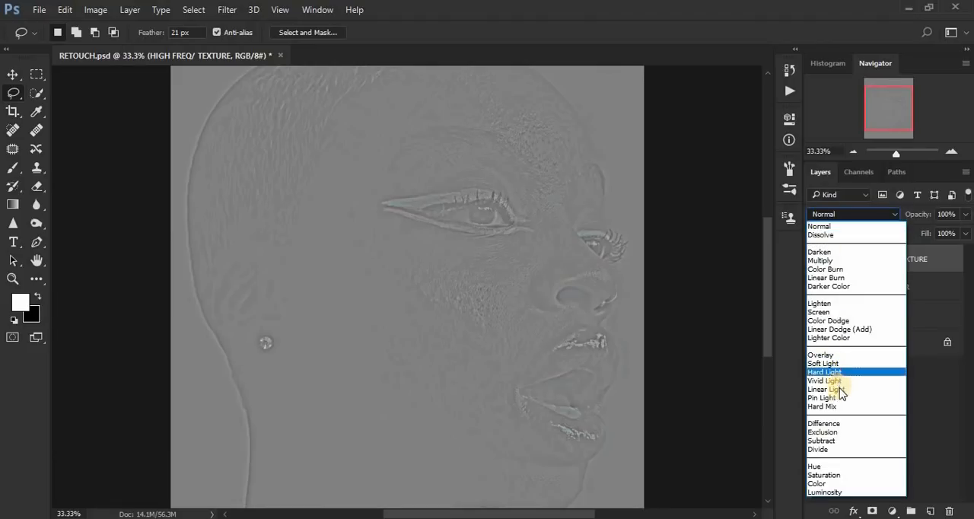
{"action": "left_click", "coordinate": [838, 389]}
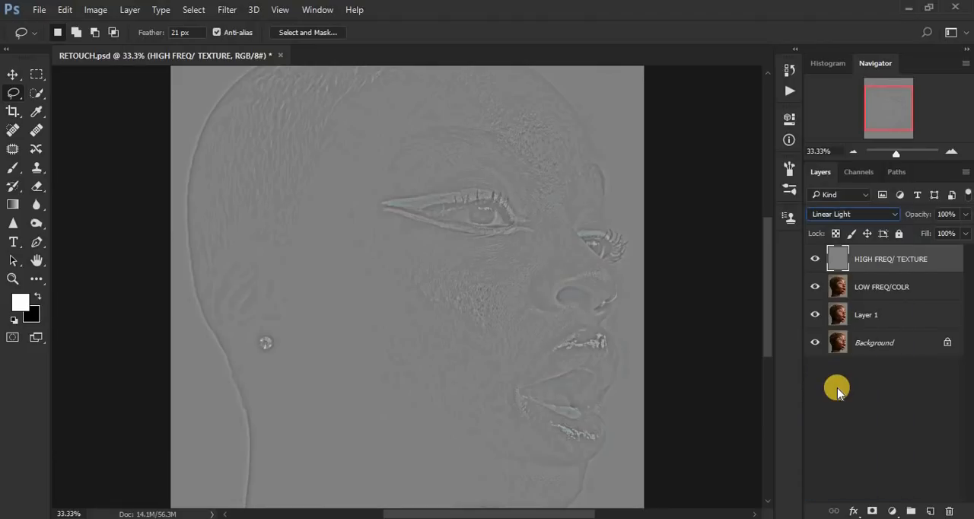
{"action": "key", "text": "ctrl+minus"}
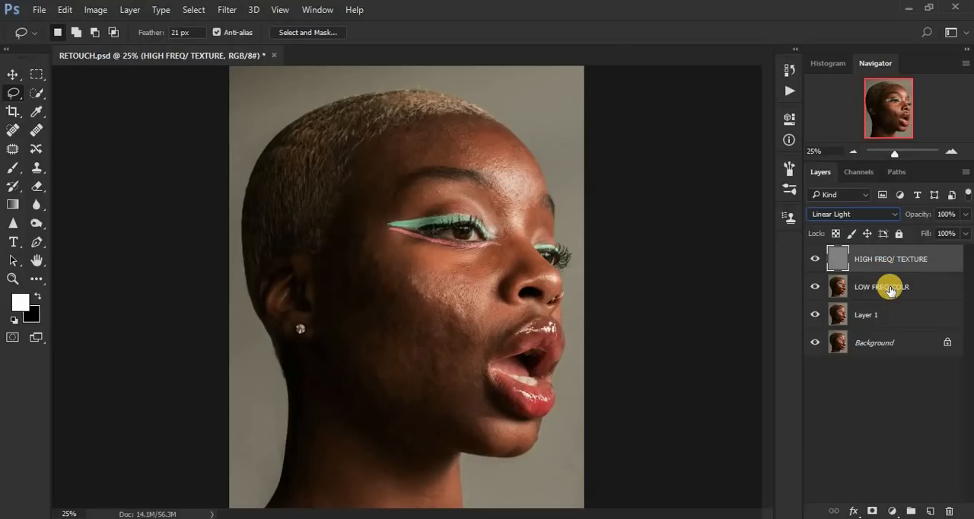
Step: Group the HIGH FREQ/ TEXTURE and LOW FREQ/COLR layers and name the group freq sep
{"action": "left_click", "coordinate": [891, 290], "text": "shift"}
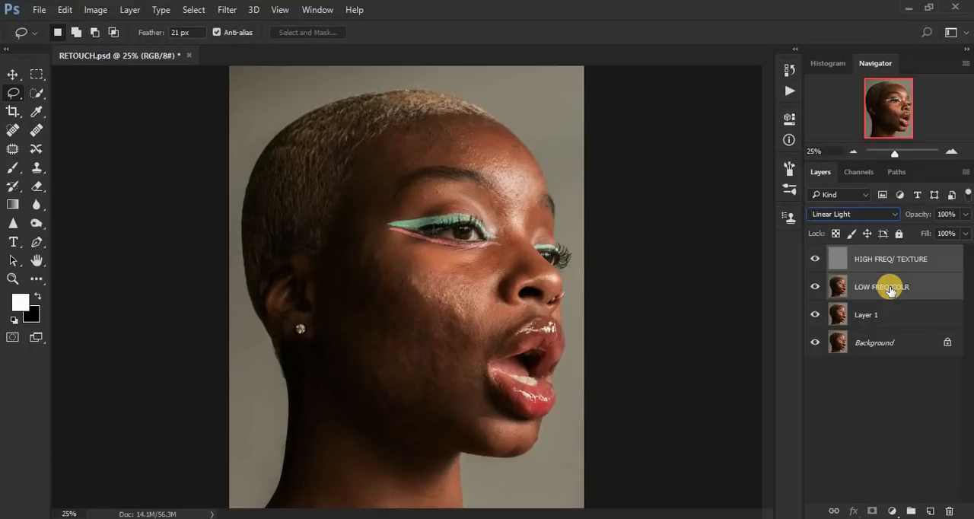
{"action": "key", "text": "ctrl+g"}
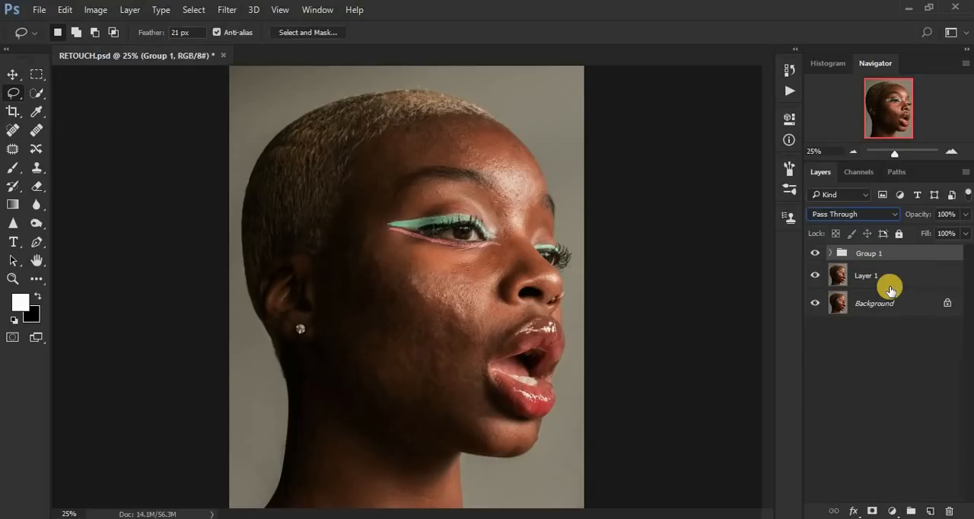
{"action": "double_click", "coordinate": [865, 252]}
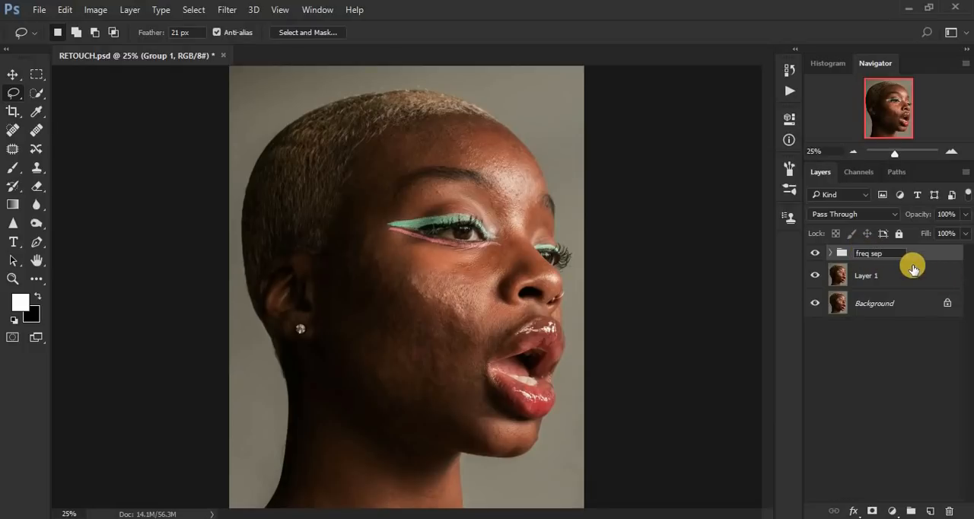
{"action": "key", "text": "Return"}
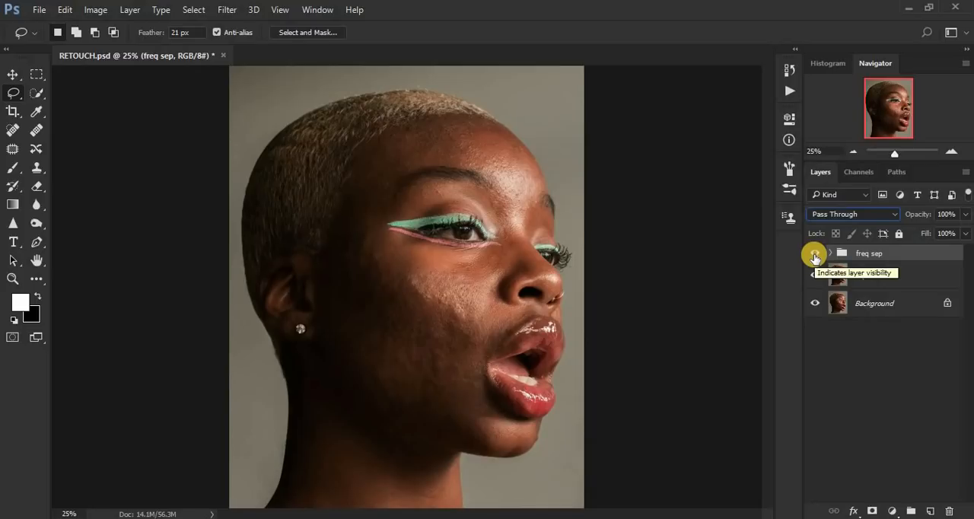
Step: Toggle the freq sep group's visibility repeatedly to compare the portrait with and without the separation
{"action": "left_click", "coordinate": [815, 257]}
{"action": "left_click", "coordinate": [814, 257]}
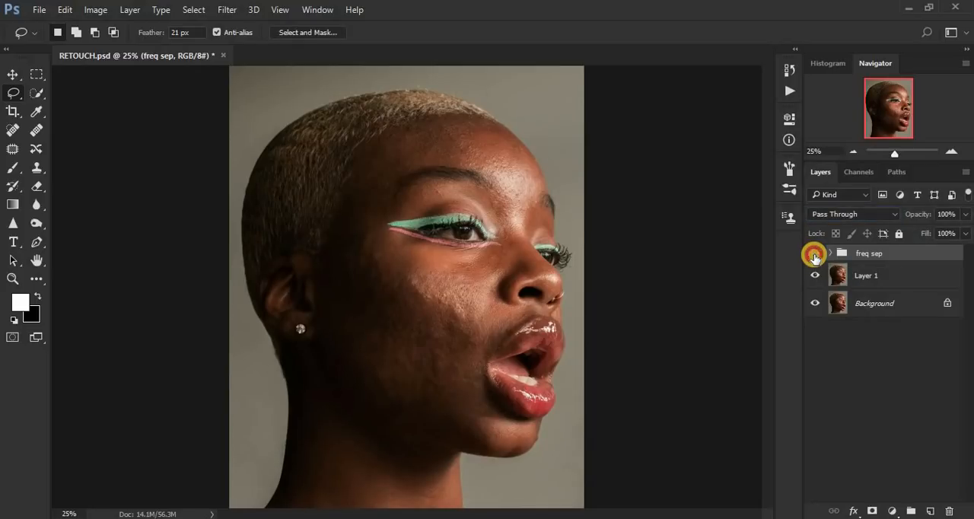
{"action": "left_click", "coordinate": [815, 257]}
{"action": "left_click", "coordinate": [814, 257]}
{"action": "left_click", "coordinate": [815, 257]}
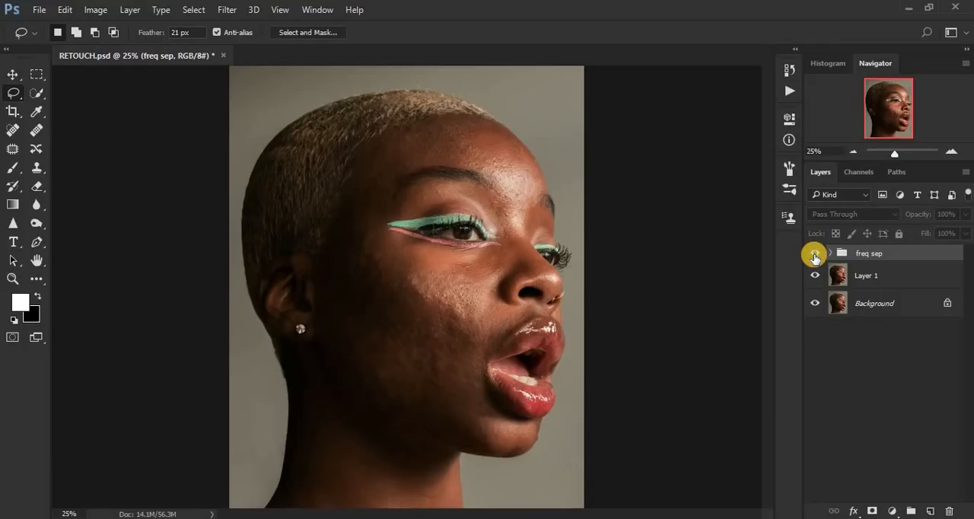
{"action": "left_click", "coordinate": [814, 257]}
{"action": "left_click", "coordinate": [814, 256]}
{"action": "left_click", "coordinate": [814, 257]}
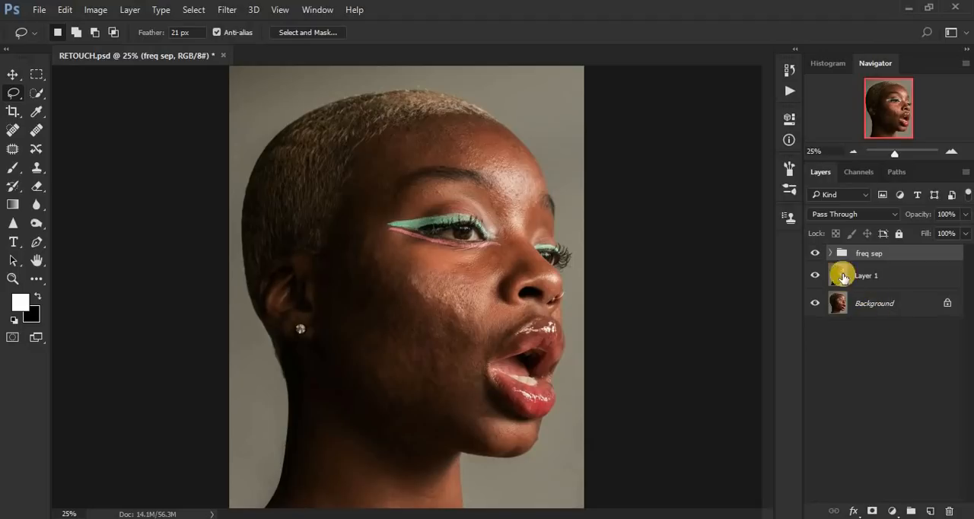
{"action": "left_click", "coordinate": [815, 256]}
{"action": "left_click", "coordinate": [815, 256]}
{"action": "left_click", "coordinate": [815, 256]}
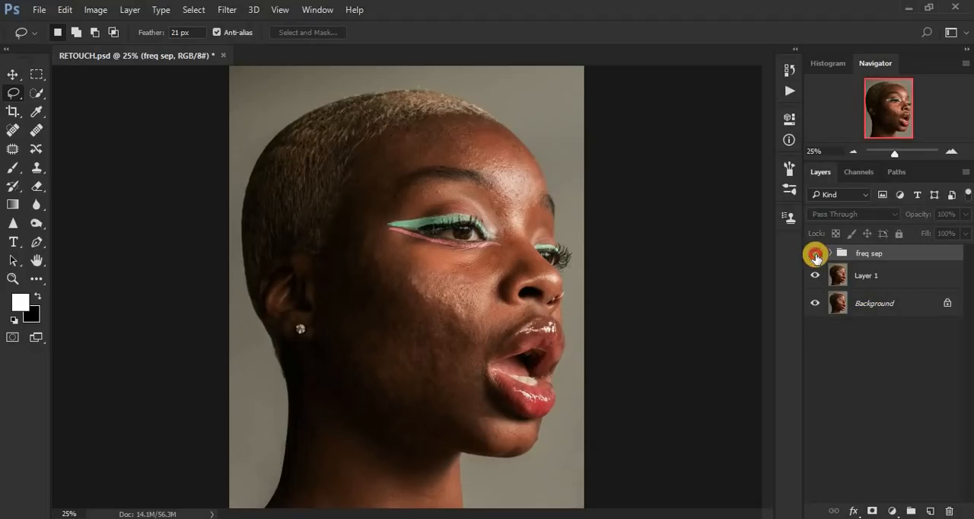
{"action": "left_click", "coordinate": [816, 256]}
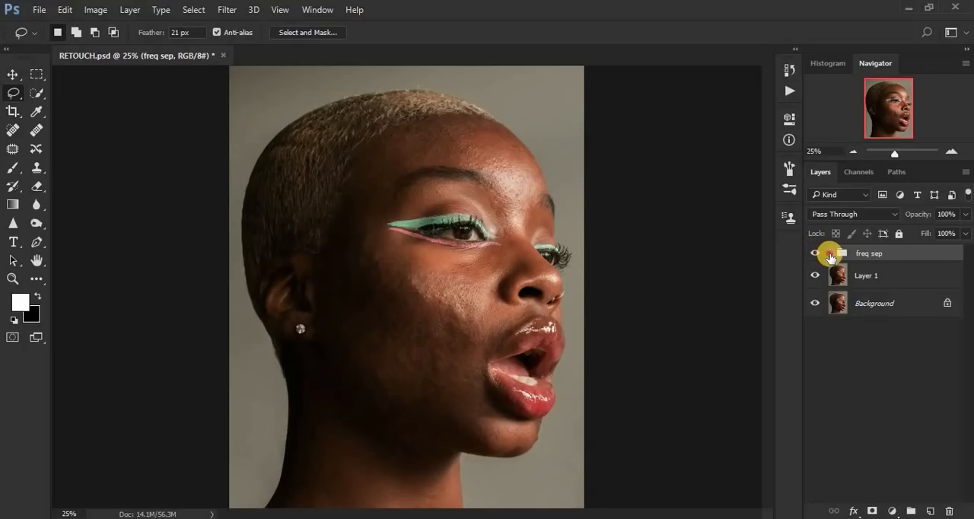
Step: Expand the freq sep group and add a Black & White adjustment layer with default settings above HIGH FREQ/ TEXTURE
{"action": "left_click", "coordinate": [831, 253]}
{"action": "left_click", "coordinate": [831, 253]}
{"action": "left_click", "coordinate": [831, 253]}
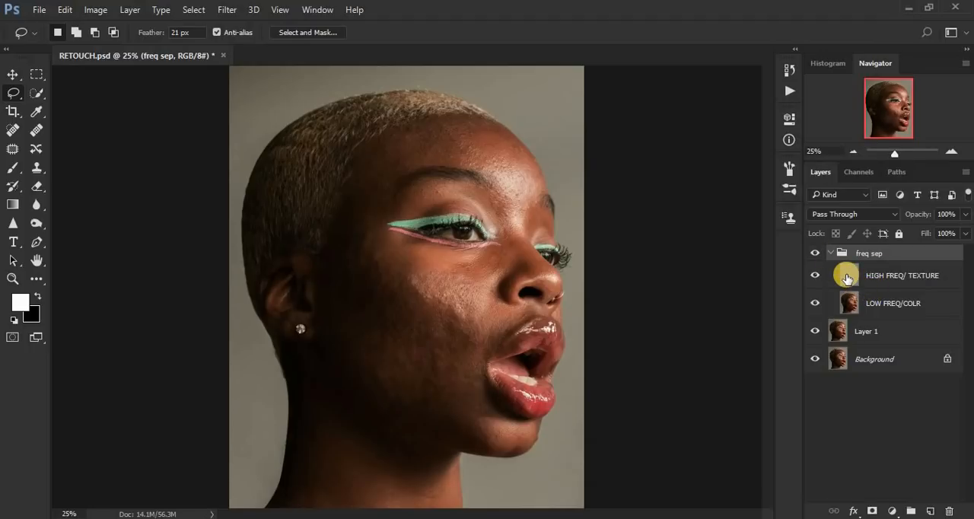
{"action": "left_click", "coordinate": [847, 277]}
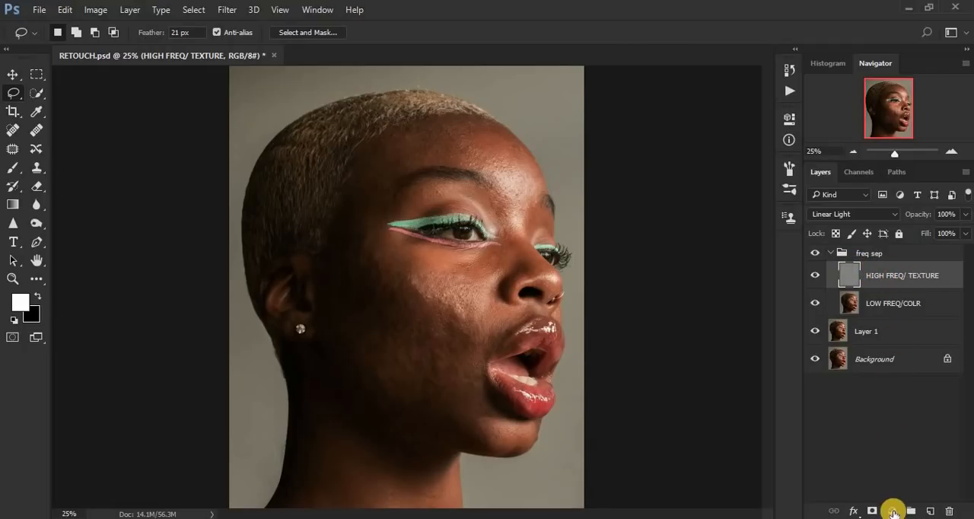
{"action": "left_click", "coordinate": [894, 512]}
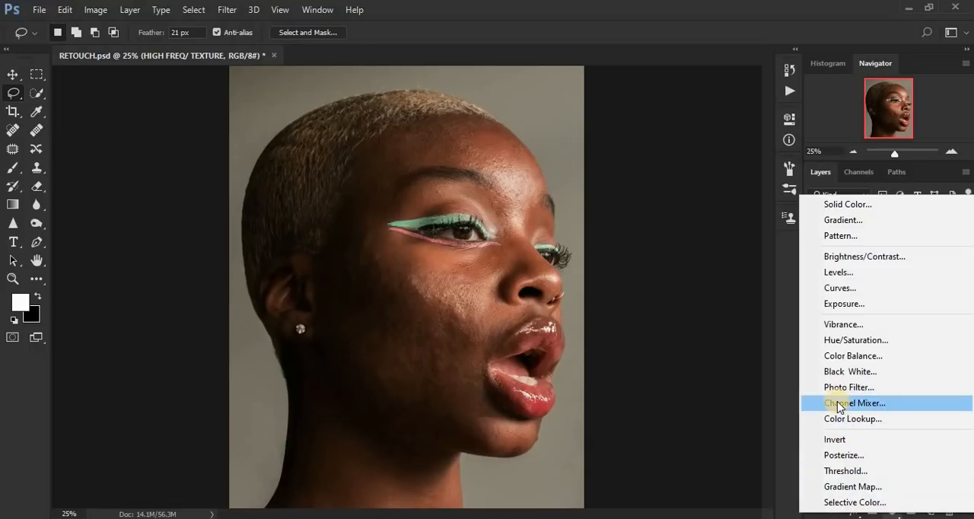
{"action": "left_click", "coordinate": [835, 372]}
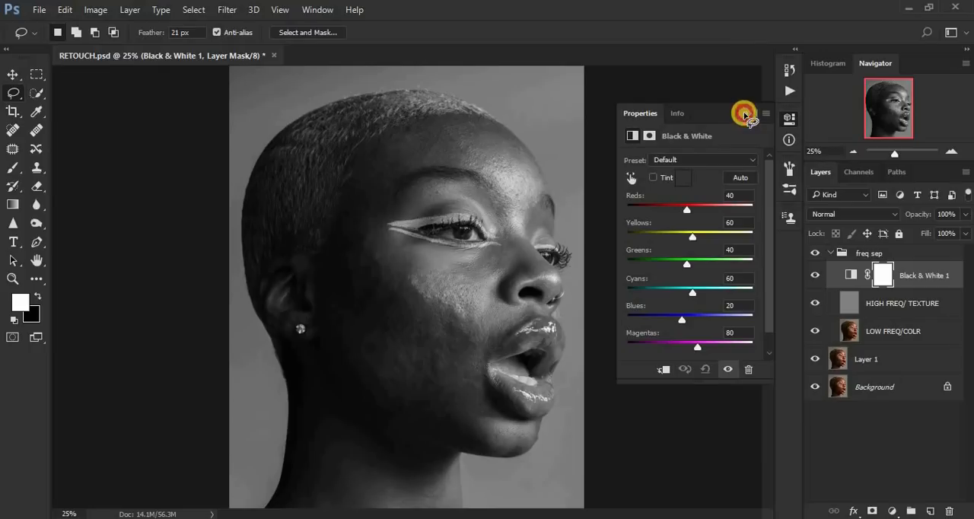
{"action": "left_click", "coordinate": [746, 113]}
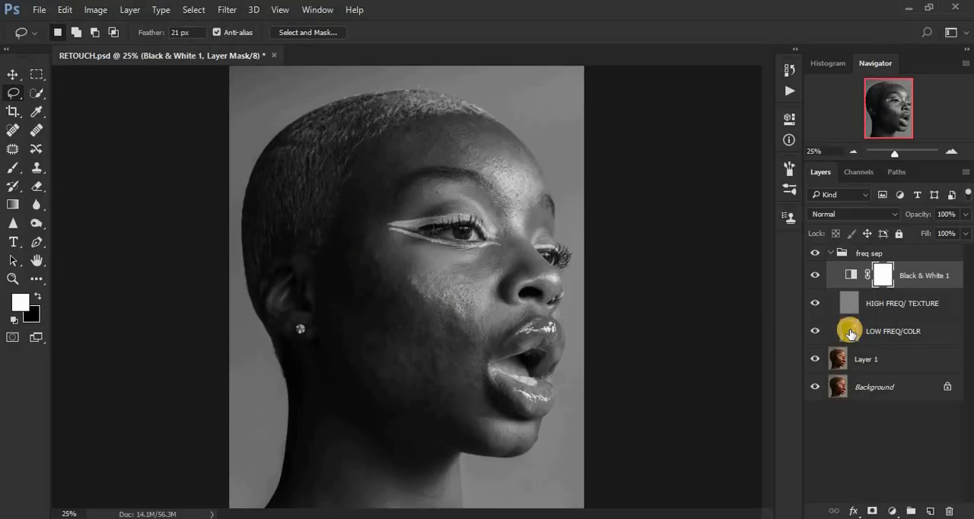
Step: Select the LOW FREQ/COLR layer and activate the Mixer Brush tool
{"action": "left_click", "coordinate": [851, 334]}
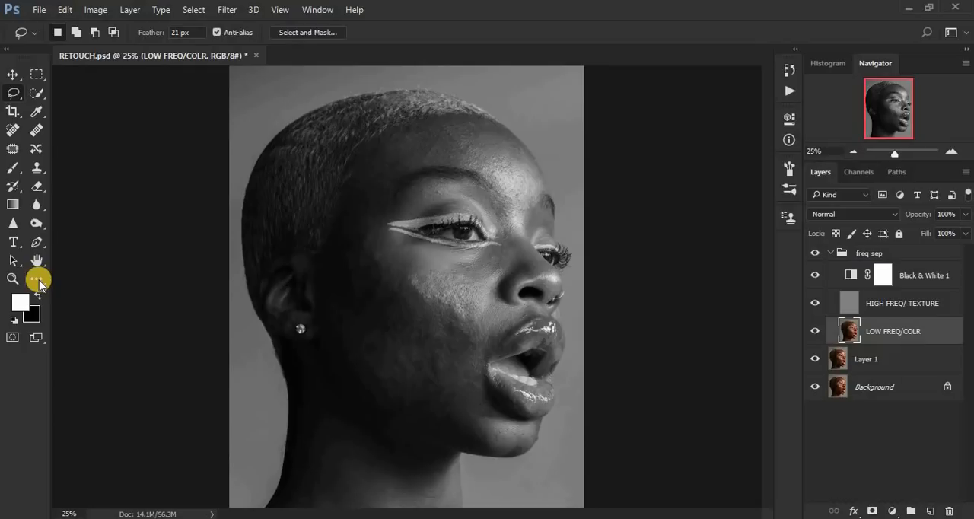
{"action": "left_click", "coordinate": [9, 174]}
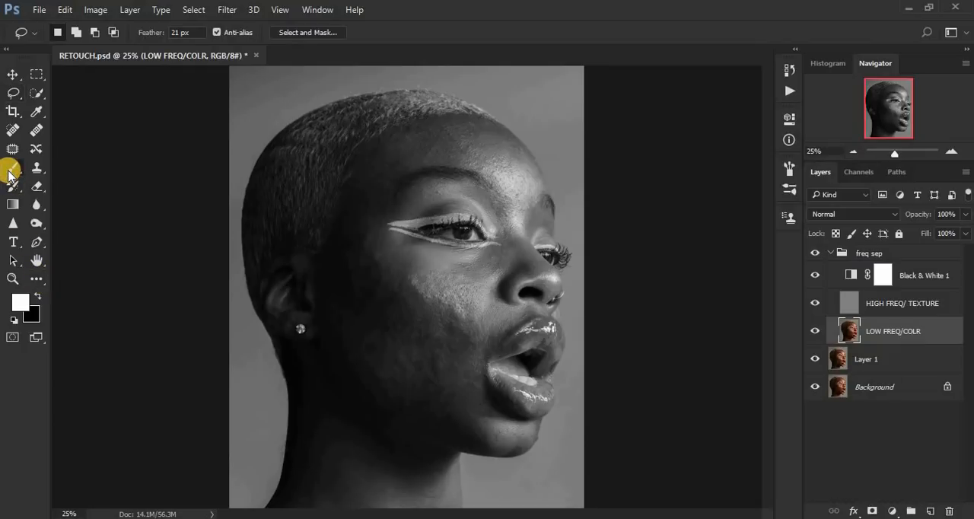
{"action": "right_click", "coordinate": [9, 173]}
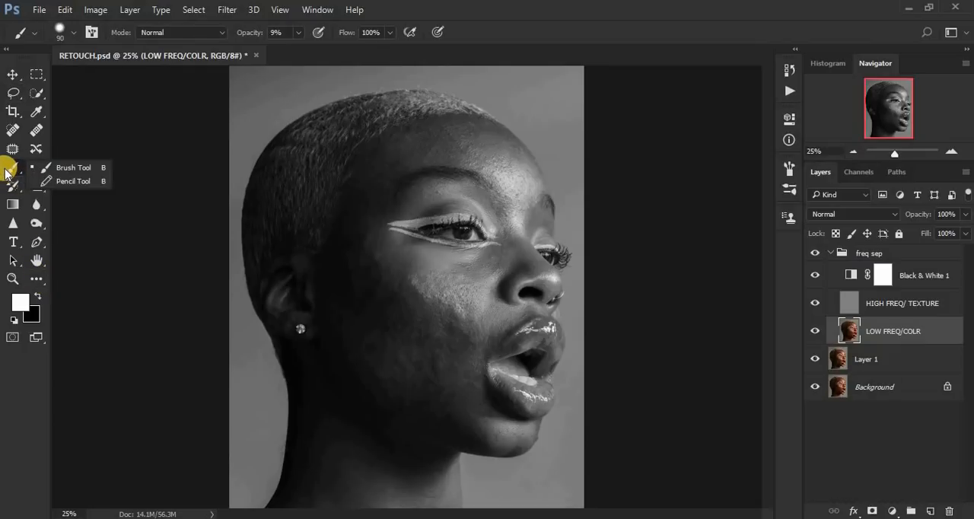
{"action": "left_click", "coordinate": [6, 173]}
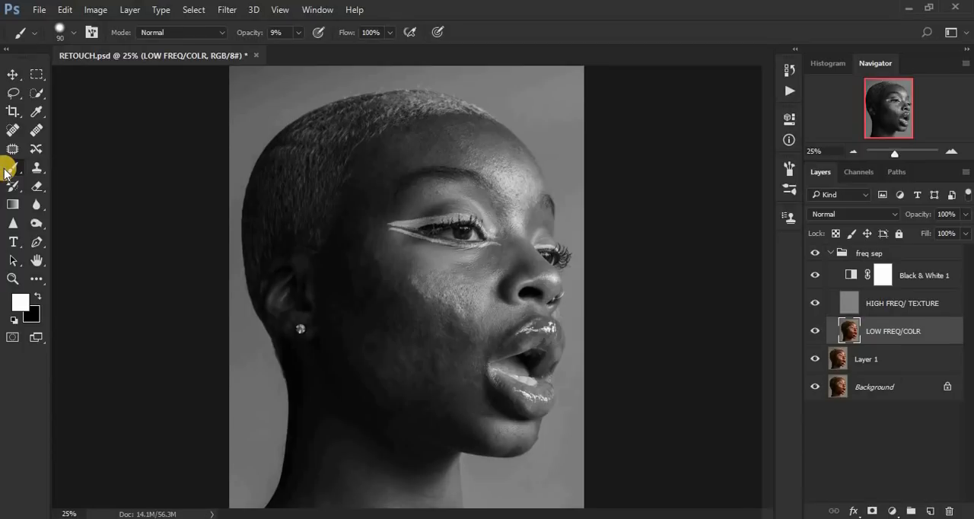
{"action": "left_click", "coordinate": [36, 279]}
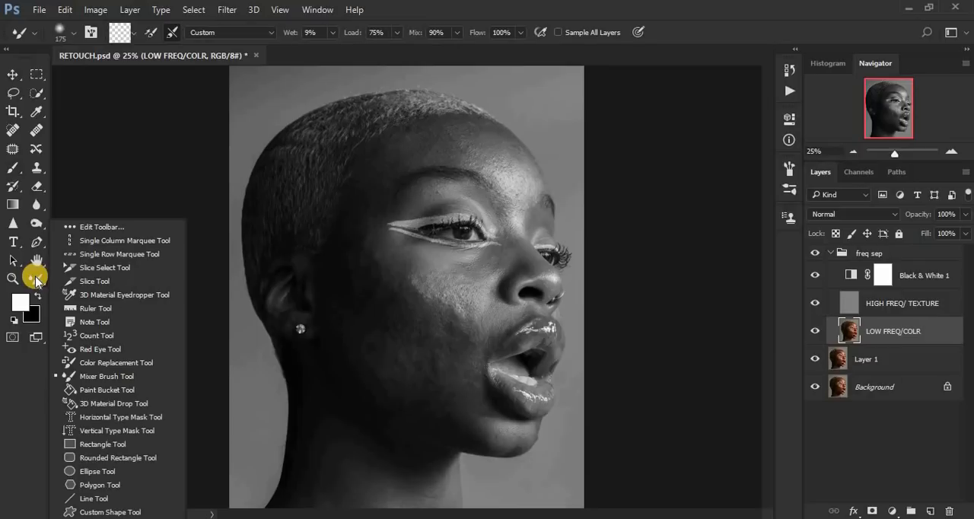
{"action": "left_click", "coordinate": [106, 377]}
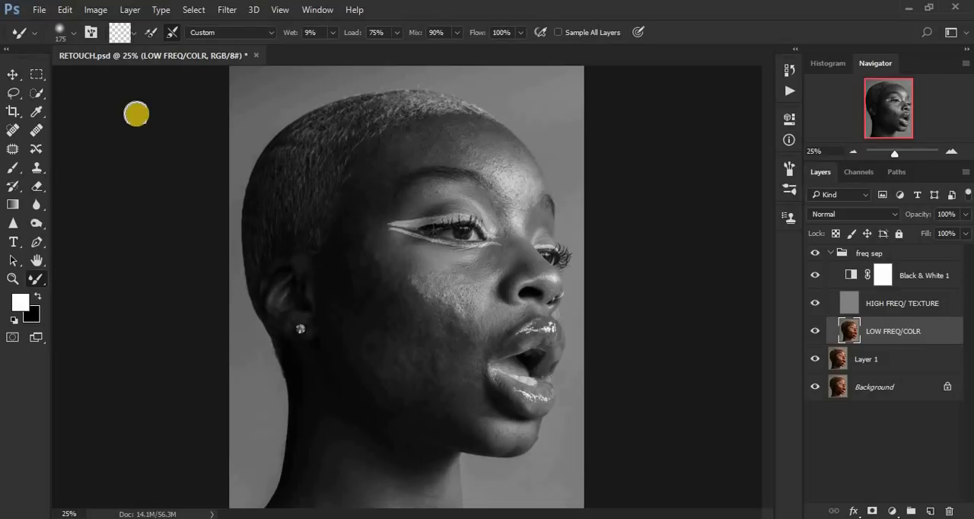
Step: Clean the Mixer Brush of loaded color and keep it set to clean after each stroke
{"action": "left_click", "coordinate": [133, 36]}
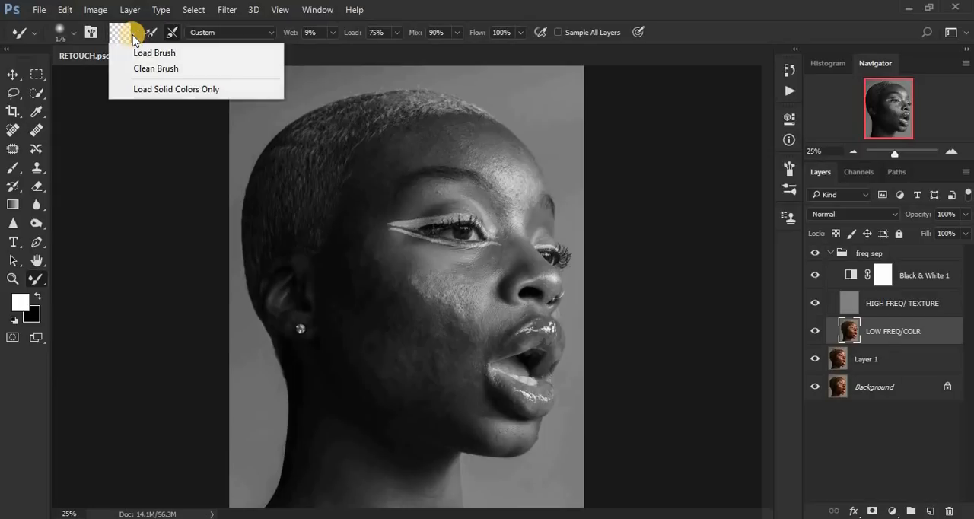
{"action": "left_click", "coordinate": [143, 67]}
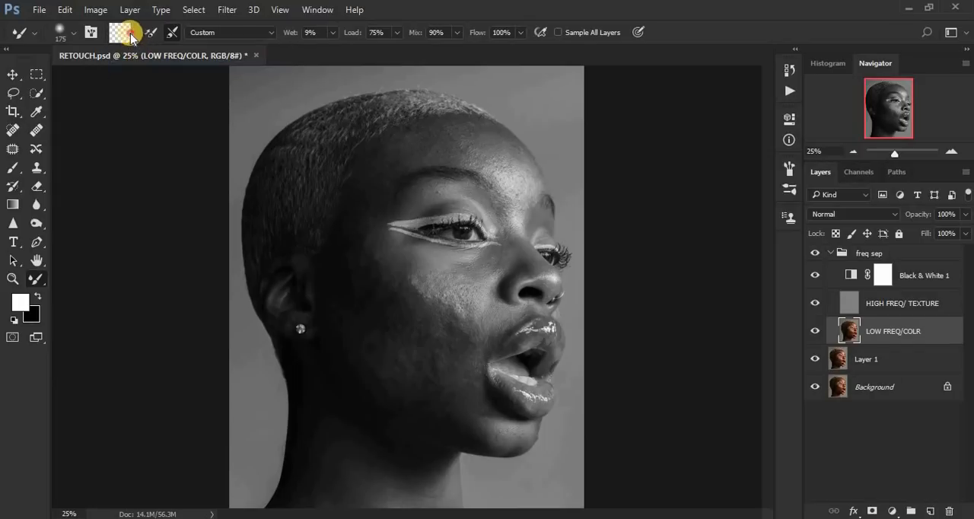
{"action": "left_click", "coordinate": [130, 34]}
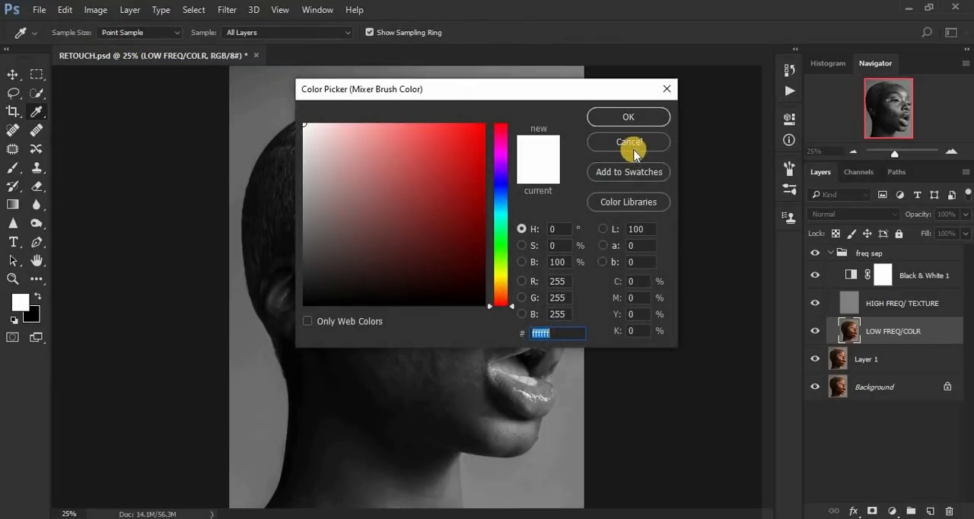
{"action": "left_click", "coordinate": [629, 143]}
{"action": "left_click", "coordinate": [137, 34]}
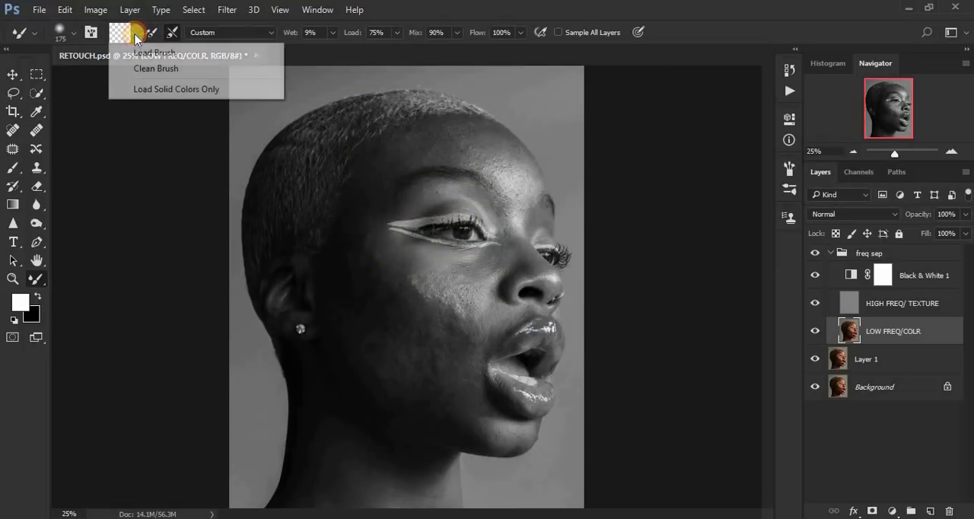
{"action": "left_click", "coordinate": [143, 68]}
{"action": "left_click", "coordinate": [166, 32]}
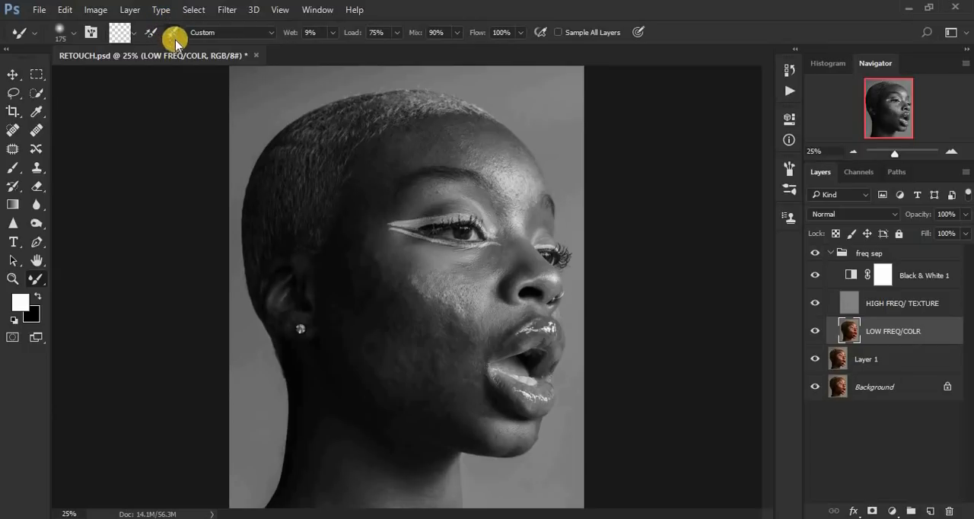
{"action": "left_click", "coordinate": [172, 32]}
Step: Smooth the uneven tones across the cheek, temple and jaw on LOW FREQ/COLR with the Mixer Brush, enlarging the brush to 250
{"action": "left_click_drag", "start_coordinate": [399, 332], "coordinate": [399, 322]}
{"action": "mouse_move", "coordinate": [359, 311]}
{"action": "left_mouse_down"}
{"action": "mouse_move", "coordinate": [350, 276]}
{"action": "mouse_move", "coordinate": [371, 298]}
{"action": "mouse_move", "coordinate": [366, 303]}
{"action": "mouse_move", "coordinate": [357, 257]}
{"action": "mouse_move", "coordinate": [381, 298]}
{"action": "left_mouse_up"}
{"action": "mouse_move", "coordinate": [341, 256]}
{"action": "left_mouse_down"}
{"action": "mouse_move", "coordinate": [358, 365]}
{"action": "mouse_move", "coordinate": [401, 407]}
{"action": "mouse_move", "coordinate": [383, 385]}
{"action": "mouse_move", "coordinate": [426, 405]}
{"action": "mouse_move", "coordinate": [405, 361]}
{"action": "mouse_move", "coordinate": [432, 368]}
{"action": "mouse_move", "coordinate": [388, 320]}
{"action": "mouse_move", "coordinate": [412, 346]}
{"action": "mouse_move", "coordinate": [367, 240]}
{"action": "mouse_move", "coordinate": [385, 283]}
{"action": "mouse_move", "coordinate": [367, 257]}
{"action": "left_mouse_up"}
{"action": "mouse_move", "coordinate": [342, 338]}
{"action": "left_mouse_down"}
{"action": "mouse_move", "coordinate": [367, 378]}
{"action": "mouse_move", "coordinate": [440, 383]}
{"action": "mouse_move", "coordinate": [403, 350]}
{"action": "mouse_move", "coordinate": [432, 393]}
{"action": "mouse_move", "coordinate": [452, 394]}
{"action": "mouse_move", "coordinate": [433, 345]}
{"action": "mouse_move", "coordinate": [425, 348]}
{"action": "left_mouse_up"}
{"action": "left_click", "coordinate": [377, 311]}
{"action": "left_click_drag", "start_coordinate": [356, 206], "coordinate": [353, 247]}
{"action": "mouse_move", "coordinate": [370, 180]}
{"action": "left_mouse_down"}
{"action": "mouse_move", "coordinate": [353, 233]}
{"action": "mouse_move", "coordinate": [383, 267]}
{"action": "mouse_move", "coordinate": [381, 281]}
{"action": "left_mouse_up"}
{"action": "mouse_move", "coordinate": [357, 243]}
{"action": "left_mouse_down"}
{"action": "mouse_move", "coordinate": [344, 294]}
{"action": "mouse_move", "coordinate": [379, 389]}
{"action": "left_mouse_up"}
{"action": "mouse_move", "coordinate": [346, 359]}
{"action": "left_mouse_down"}
{"action": "mouse_move", "coordinate": [392, 412]}
{"action": "mouse_move", "coordinate": [451, 412]}
{"action": "left_mouse_up"}
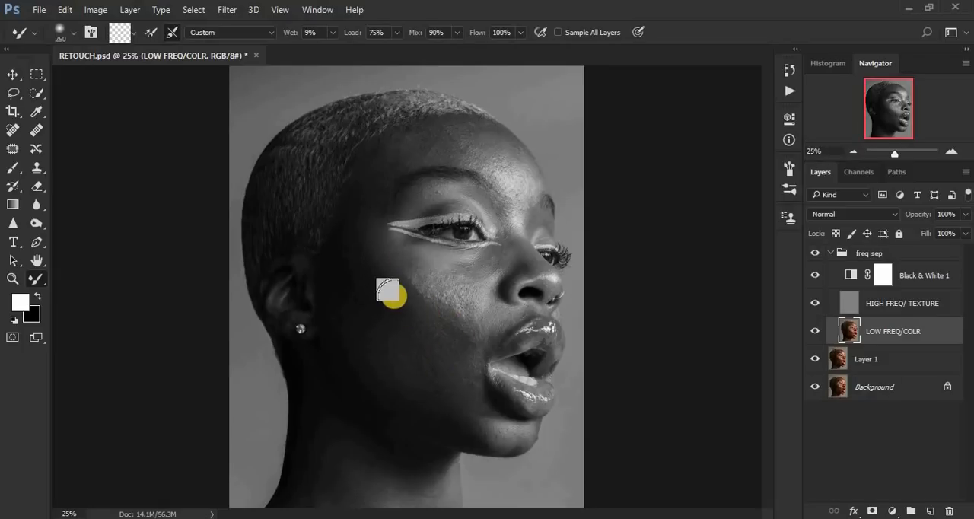
{"action": "mouse_move", "coordinate": [384, 282]}
{"action": "left_mouse_down"}
{"action": "mouse_move", "coordinate": [362, 259]}
{"action": "mouse_move", "coordinate": [358, 265]}
{"action": "mouse_move", "coordinate": [356, 228]}
{"action": "mouse_move", "coordinate": [351, 272]}
{"action": "left_mouse_up"}
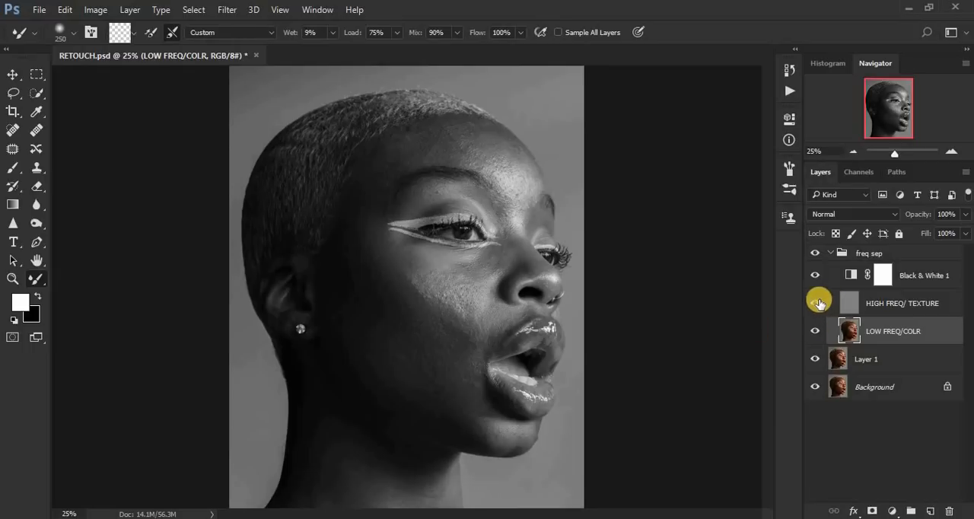
Step: Hide the Black & White layer, compare the color result with the freq sep group off and on, and show the adjustment again
{"action": "left_click", "coordinate": [815, 274]}
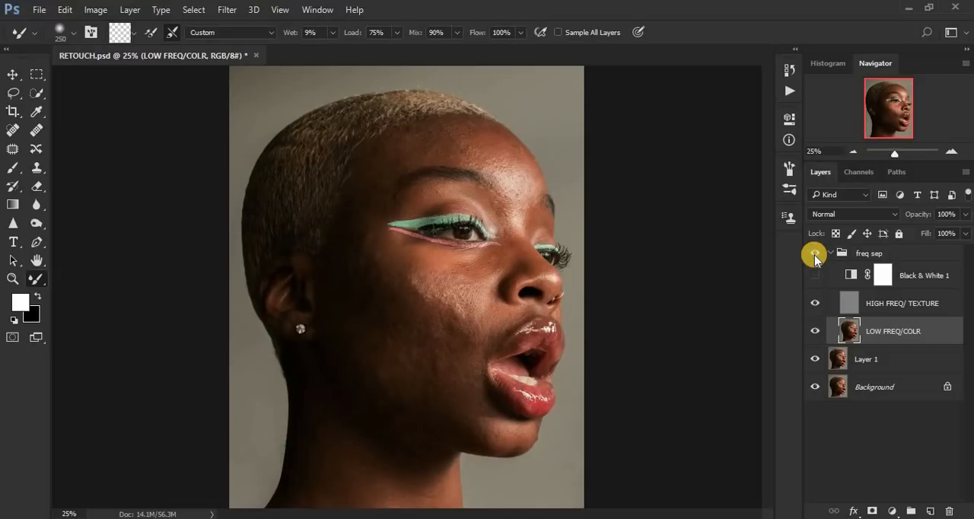
{"action": "left_click", "coordinate": [815, 255]}
{"action": "left_click", "coordinate": [815, 255]}
{"action": "left_click", "coordinate": [814, 255]}
{"action": "left_click", "coordinate": [815, 255]}
{"action": "left_click", "coordinate": [816, 276]}
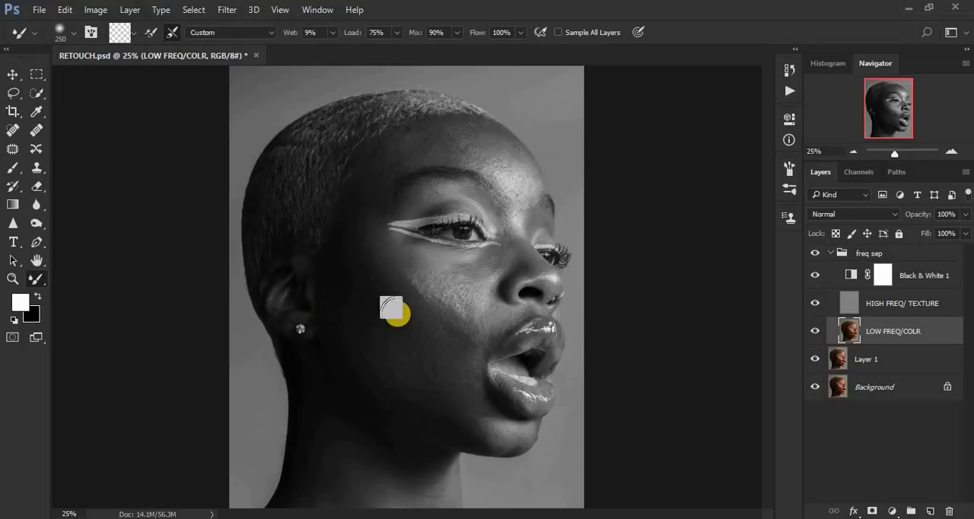
Step: Smooth the uneven tones across the cheek and jaw on LOW FREQ/COLR with the Mixer Brush at size 200
{"action": "key", "text": "["}
{"action": "mouse_move", "coordinate": [364, 271]}
{"action": "left_mouse_down"}
{"action": "mouse_move", "coordinate": [366, 297]}
{"action": "mouse_move", "coordinate": [373, 283]}
{"action": "mouse_move", "coordinate": [396, 307]}
{"action": "left_mouse_up"}
{"action": "mouse_move", "coordinate": [357, 336]}
{"action": "left_mouse_down"}
{"action": "mouse_move", "coordinate": [329, 296]}
{"action": "mouse_move", "coordinate": [397, 391]}
{"action": "mouse_move", "coordinate": [384, 381]}
{"action": "mouse_move", "coordinate": [409, 380]}
{"action": "left_mouse_up"}
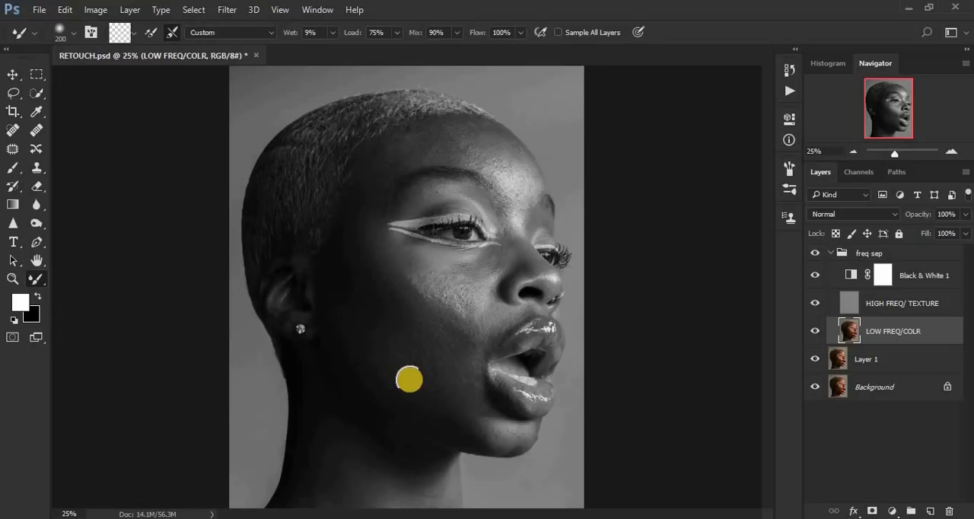
{"action": "mouse_move", "coordinate": [416, 347]}
{"action": "left_mouse_down"}
{"action": "mouse_move", "coordinate": [356, 231]}
{"action": "mouse_move", "coordinate": [357, 255]}
{"action": "mouse_move", "coordinate": [391, 257]}
{"action": "left_mouse_up"}
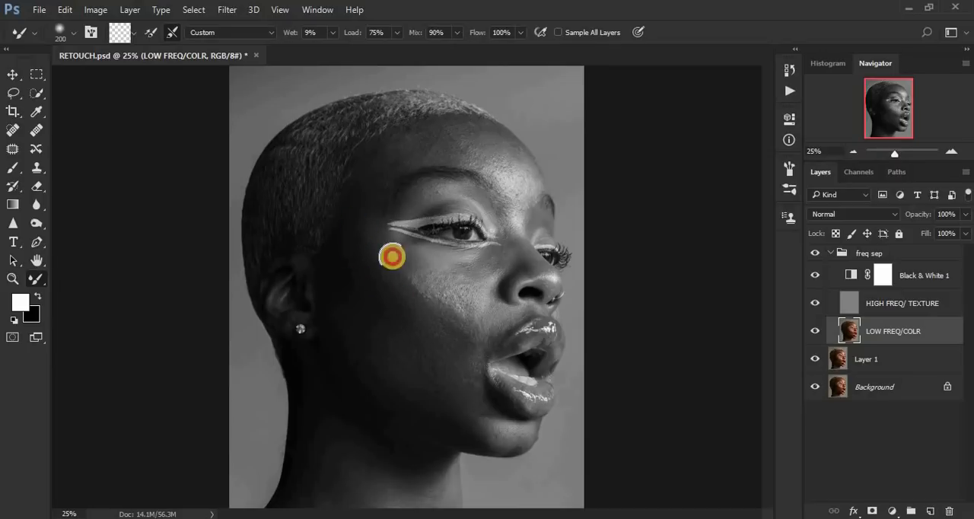
{"action": "mouse_move", "coordinate": [447, 328]}
{"action": "left_mouse_down"}
{"action": "mouse_move", "coordinate": [430, 333]}
{"action": "mouse_move", "coordinate": [446, 361]}
{"action": "mouse_move", "coordinate": [426, 352]}
{"action": "mouse_move", "coordinate": [467, 416]}
{"action": "mouse_move", "coordinate": [404, 378]}
{"action": "left_mouse_up"}
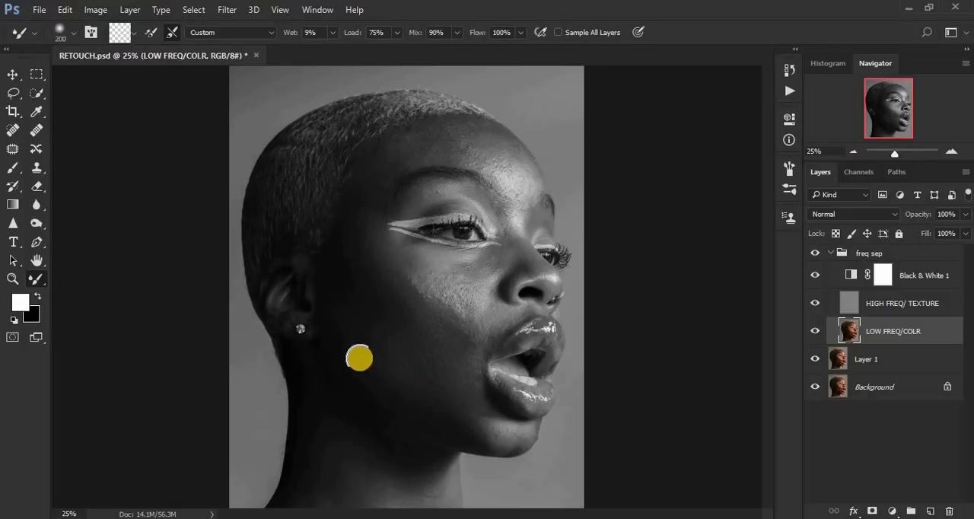
{"action": "left_click_drag", "start_coordinate": [334, 333], "coordinate": [343, 349]}
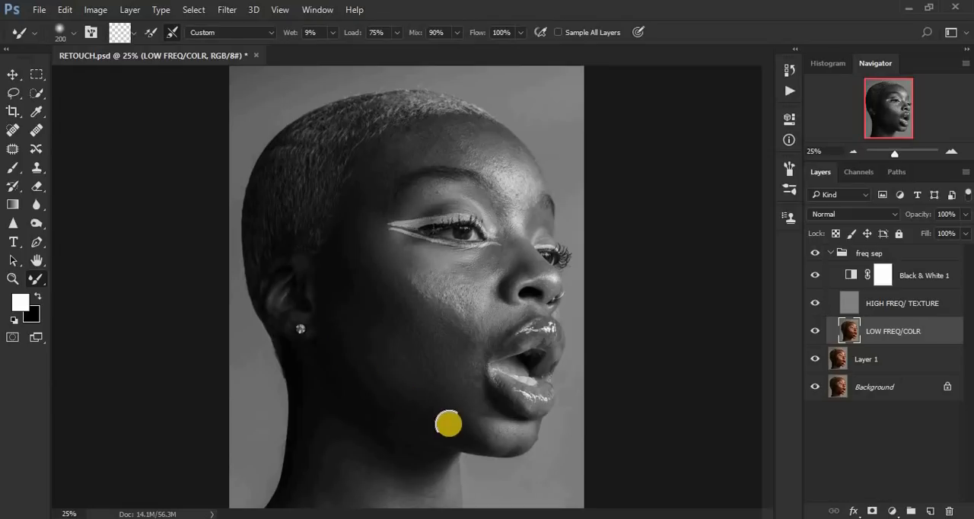
{"action": "mouse_move", "coordinate": [475, 426]}
{"action": "left_mouse_down"}
{"action": "mouse_move", "coordinate": [461, 406]}
{"action": "mouse_move", "coordinate": [462, 358]}
{"action": "mouse_move", "coordinate": [463, 369]}
{"action": "left_mouse_up"}
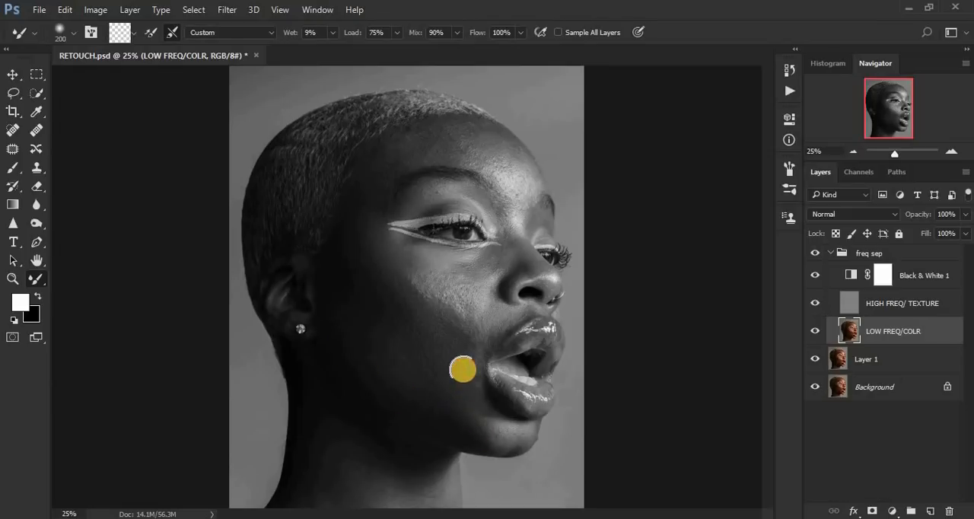
{"action": "mouse_move", "coordinate": [456, 316]}
{"action": "left_mouse_down"}
{"action": "mouse_move", "coordinate": [431, 291]}
{"action": "mouse_move", "coordinate": [447, 296]}
{"action": "left_mouse_up"}
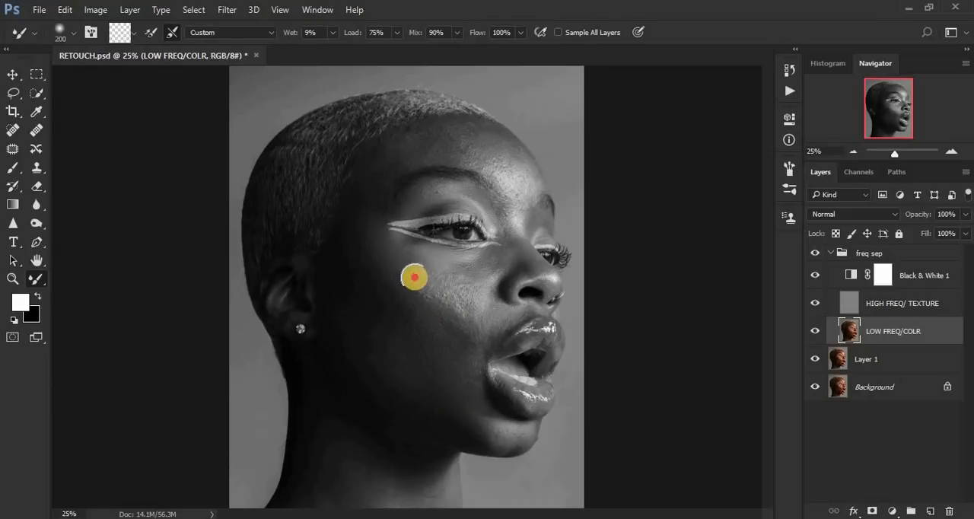
Step: Blend the tones from the temple and upper cheek down to beside the mouth, reducing the Mixer Brush to 150
{"action": "left_click_drag", "start_coordinate": [388, 270], "coordinate": [372, 245]}
{"action": "mouse_move", "coordinate": [403, 300]}
{"action": "left_mouse_down"}
{"action": "mouse_move", "coordinate": [383, 264]}
{"action": "mouse_move", "coordinate": [431, 304]}
{"action": "mouse_move", "coordinate": [426, 294]}
{"action": "mouse_move", "coordinate": [438, 284]}
{"action": "mouse_move", "coordinate": [457, 295]}
{"action": "left_mouse_up"}
{"action": "mouse_move", "coordinate": [455, 293]}
{"action": "left_mouse_down"}
{"action": "mouse_move", "coordinate": [402, 255]}
{"action": "mouse_move", "coordinate": [420, 278]}
{"action": "mouse_move", "coordinate": [488, 261]}
{"action": "mouse_move", "coordinate": [435, 263]}
{"action": "mouse_move", "coordinate": [415, 253]}
{"action": "mouse_move", "coordinate": [443, 309]}
{"action": "mouse_move", "coordinate": [411, 277]}
{"action": "mouse_move", "coordinate": [447, 314]}
{"action": "mouse_move", "coordinate": [484, 322]}
{"action": "mouse_move", "coordinate": [481, 336]}
{"action": "mouse_move", "coordinate": [486, 327]}
{"action": "mouse_move", "coordinate": [443, 323]}
{"action": "mouse_move", "coordinate": [471, 354]}
{"action": "mouse_move", "coordinate": [456, 326]}
{"action": "mouse_move", "coordinate": [464, 344]}
{"action": "mouse_move", "coordinate": [484, 327]}
{"action": "mouse_move", "coordinate": [464, 346]}
{"action": "mouse_move", "coordinate": [436, 319]}
{"action": "mouse_move", "coordinate": [472, 386]}
{"action": "left_mouse_up"}
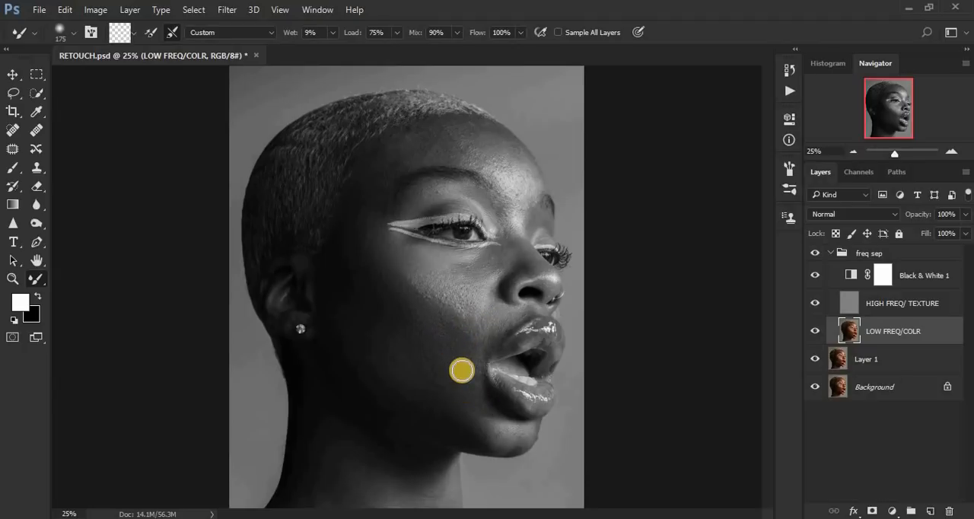
{"action": "key", "text": "bracketleft"}
{"action": "mouse_move", "coordinate": [470, 362]}
{"action": "left_mouse_down"}
{"action": "mouse_move", "coordinate": [497, 321]}
{"action": "mouse_move", "coordinate": [452, 329]}
{"action": "mouse_move", "coordinate": [422, 307]}
{"action": "mouse_move", "coordinate": [444, 321]}
{"action": "left_mouse_up"}
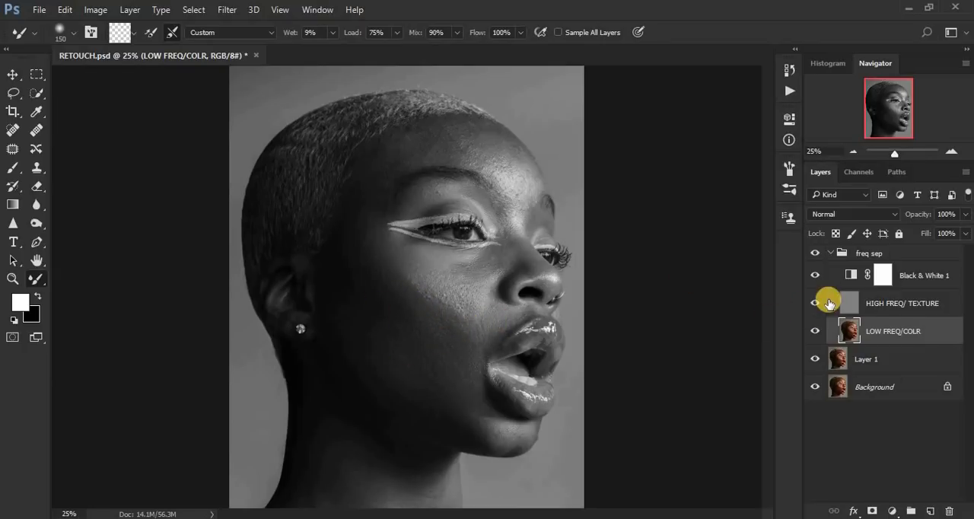
Step: Hide the Black & White layer, compare the color image with the freq sep group off and on, and show the adjustment again
{"action": "left_click", "coordinate": [815, 275]}
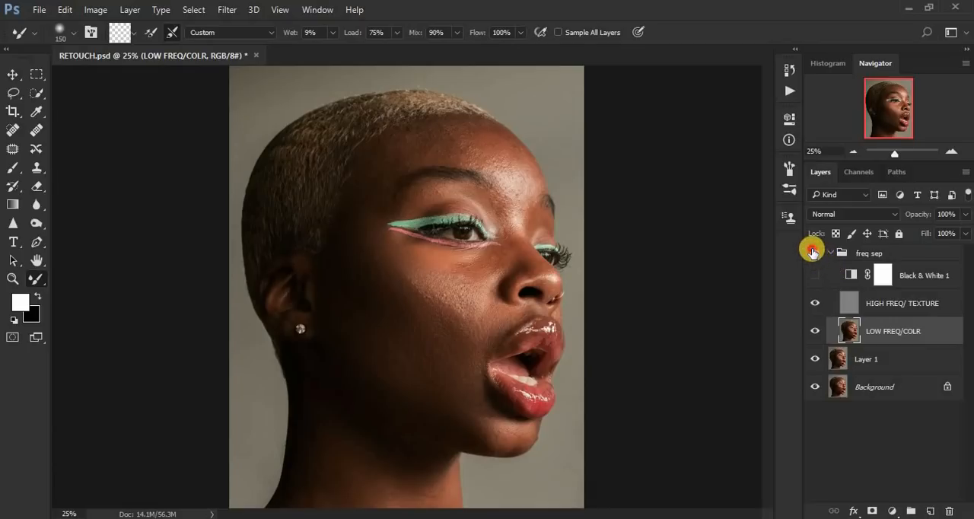
{"action": "left_click", "coordinate": [814, 253]}
{"action": "left_click", "coordinate": [814, 253]}
{"action": "left_click", "coordinate": [814, 252]}
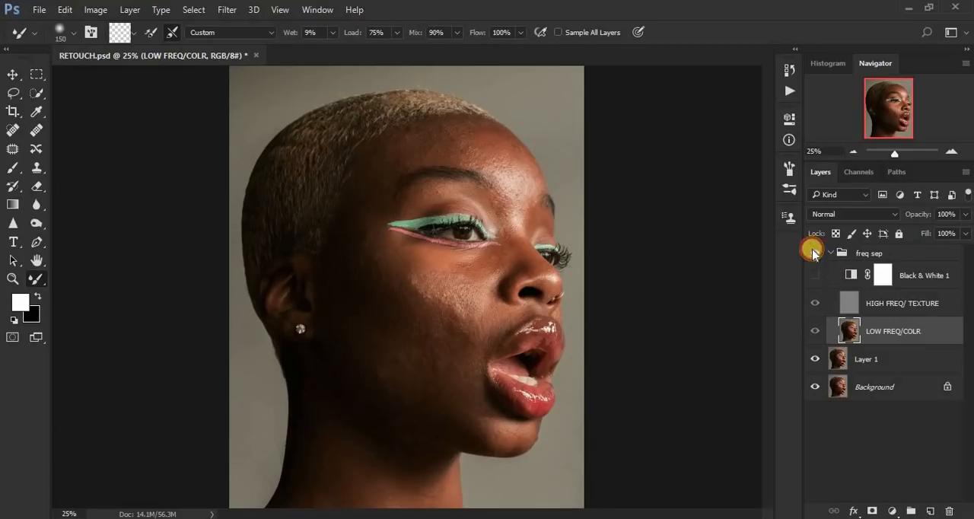
{"action": "left_click", "coordinate": [814, 253]}
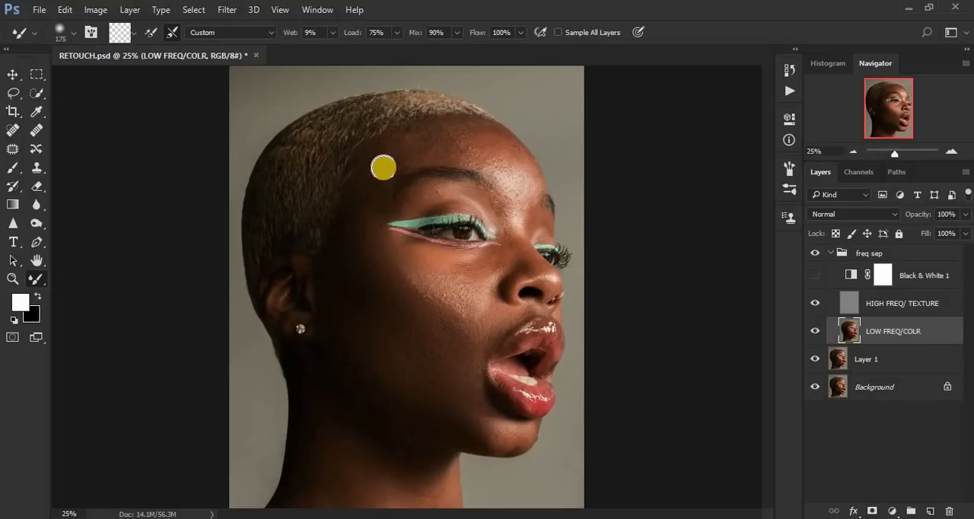
{"action": "left_click", "coordinate": [815, 275]}
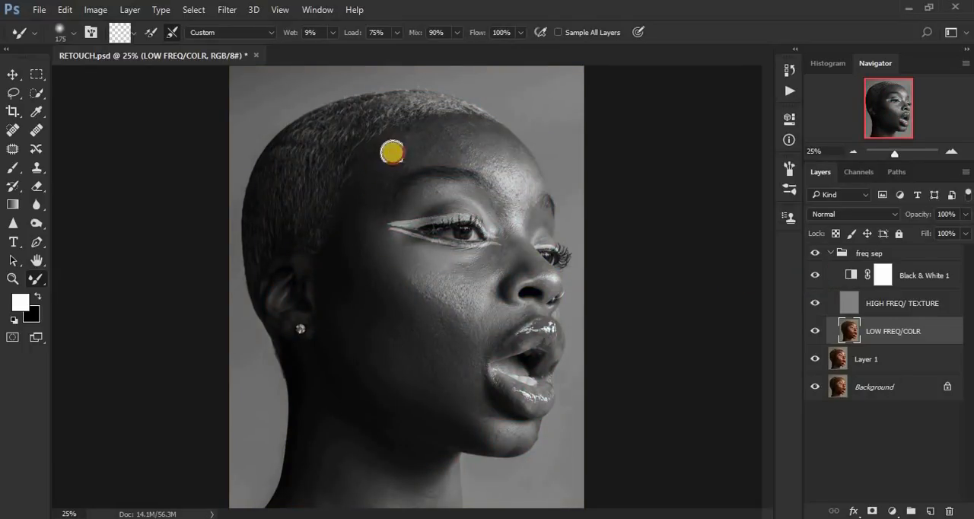
Step: Smooth the tones across the forehead, from the temple to between the brows, with the Mixer Brush at size 175
{"action": "mouse_move", "coordinate": [393, 152]}
{"action": "left_mouse_down"}
{"action": "mouse_move", "coordinate": [459, 139]}
{"action": "mouse_move", "coordinate": [418, 140]}
{"action": "mouse_move", "coordinate": [425, 136]}
{"action": "mouse_move", "coordinate": [382, 159]}
{"action": "mouse_move", "coordinate": [446, 128]}
{"action": "mouse_move", "coordinate": [434, 126]}
{"action": "mouse_move", "coordinate": [465, 148]}
{"action": "mouse_move", "coordinate": [448, 136]}
{"action": "mouse_move", "coordinate": [394, 157]}
{"action": "mouse_move", "coordinate": [413, 145]}
{"action": "mouse_move", "coordinate": [372, 173]}
{"action": "mouse_move", "coordinate": [381, 183]}
{"action": "mouse_move", "coordinate": [369, 205]}
{"action": "left_mouse_up"}
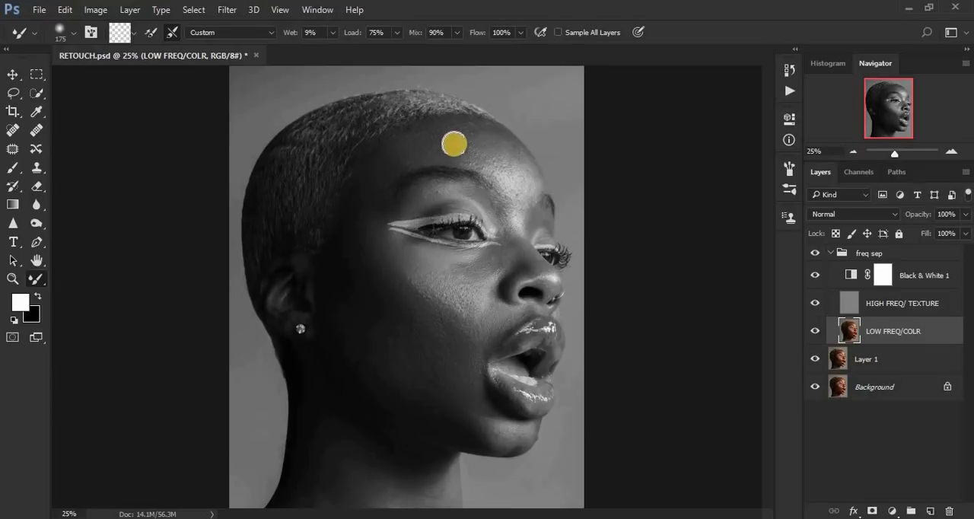
{"action": "mouse_move", "coordinate": [486, 152]}
{"action": "left_mouse_down"}
{"action": "mouse_move", "coordinate": [496, 167]}
{"action": "mouse_move", "coordinate": [474, 152]}
{"action": "mouse_move", "coordinate": [498, 141]}
{"action": "left_mouse_up"}
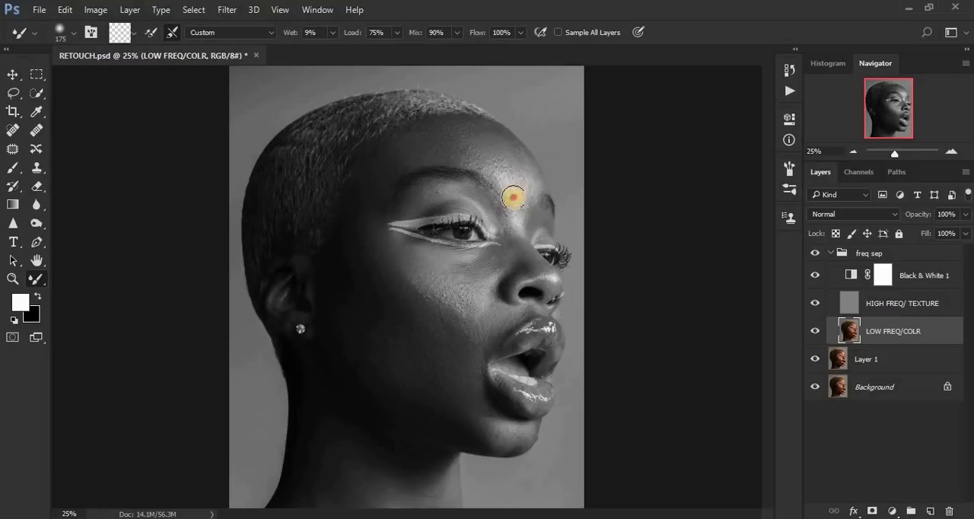
{"action": "mouse_move", "coordinate": [513, 198]}
{"action": "left_mouse_down"}
{"action": "mouse_move", "coordinate": [499, 162]}
{"action": "mouse_move", "coordinate": [502, 174]}
{"action": "mouse_move", "coordinate": [463, 130]}
{"action": "mouse_move", "coordinate": [496, 137]}
{"action": "mouse_move", "coordinate": [486, 129]}
{"action": "mouse_move", "coordinate": [528, 175]}
{"action": "mouse_move", "coordinate": [527, 187]}
{"action": "mouse_move", "coordinate": [522, 169]}
{"action": "mouse_move", "coordinate": [522, 196]}
{"action": "mouse_move", "coordinate": [459, 135]}
{"action": "mouse_move", "coordinate": [412, 140]}
{"action": "left_mouse_up"}
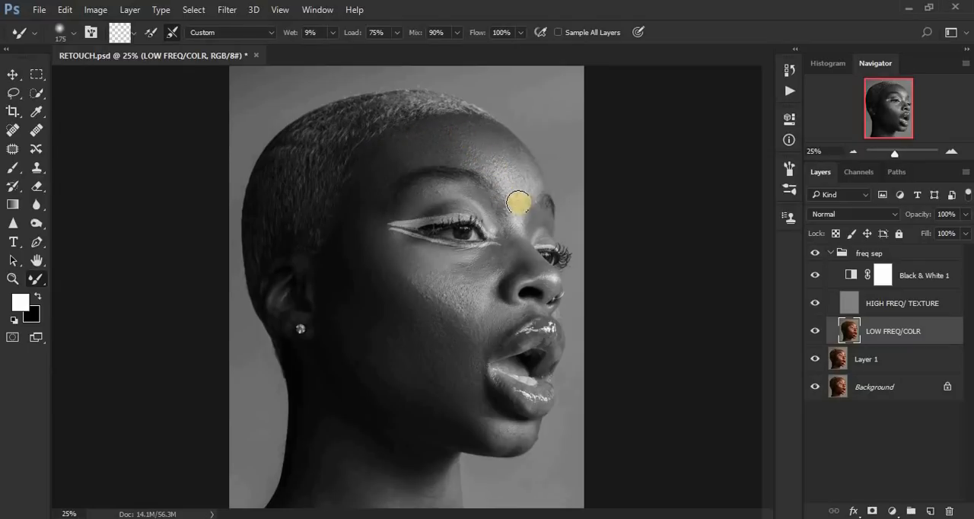
{"action": "mouse_move", "coordinate": [520, 201]}
{"action": "left_mouse_down"}
{"action": "mouse_move", "coordinate": [517, 215]}
{"action": "mouse_move", "coordinate": [516, 206]}
{"action": "left_mouse_up"}
Step: Even out the forehead highlight and the bridge of the nose with the Mixer Brush reduced to 125
{"action": "mouse_move", "coordinate": [520, 171]}
{"action": "left_mouse_down"}
{"action": "mouse_move", "coordinate": [530, 186]}
{"action": "mouse_move", "coordinate": [500, 177]}
{"action": "mouse_move", "coordinate": [507, 180]}
{"action": "left_mouse_up"}
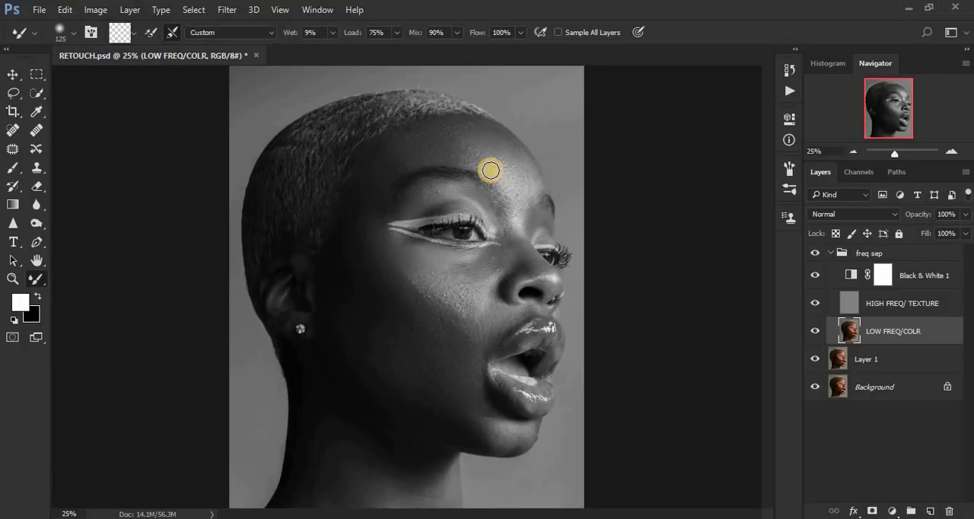
{"action": "left_click_drag", "start_coordinate": [464, 154], "coordinate": [474, 157]}
{"action": "mouse_move", "coordinate": [520, 248]}
{"action": "left_mouse_down"}
{"action": "mouse_move", "coordinate": [525, 263]}
{"action": "mouse_move", "coordinate": [518, 239]}
{"action": "mouse_move", "coordinate": [528, 257]}
{"action": "left_mouse_up"}
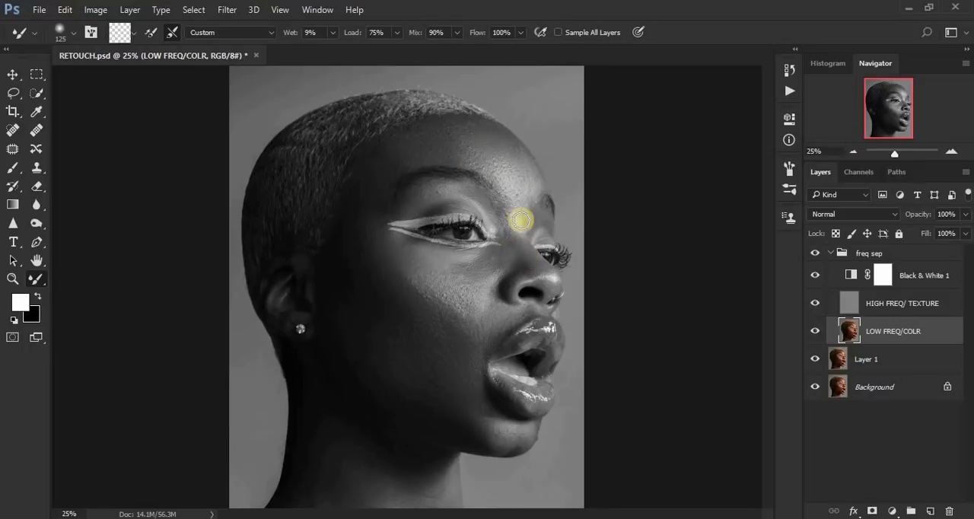
{"action": "mouse_move", "coordinate": [514, 150]}
{"action": "left_mouse_down"}
{"action": "mouse_move", "coordinate": [505, 137]}
{"action": "mouse_move", "coordinate": [520, 157]}
{"action": "mouse_move", "coordinate": [478, 152]}
{"action": "left_mouse_up"}
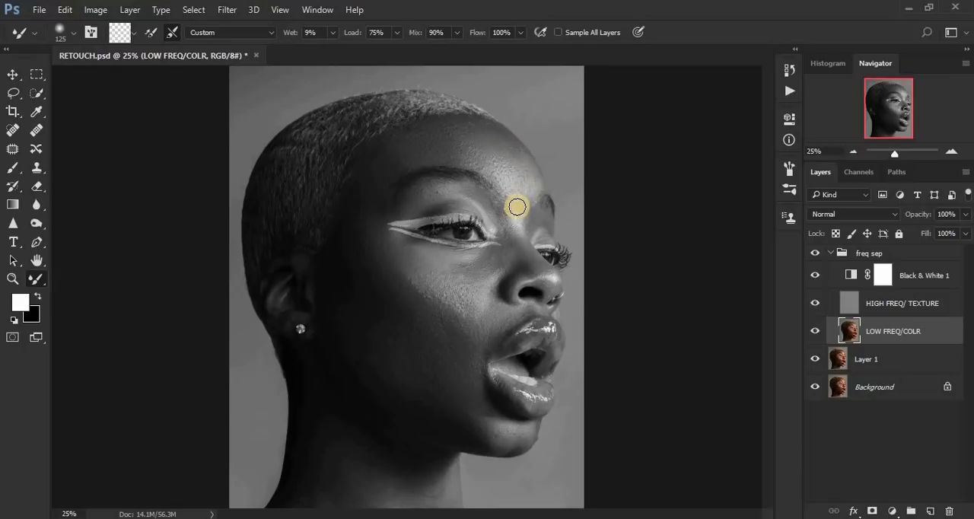
{"action": "mouse_move", "coordinate": [518, 208]}
{"action": "left_mouse_down"}
{"action": "mouse_move", "coordinate": [520, 250]}
{"action": "mouse_move", "coordinate": [504, 233]}
{"action": "mouse_move", "coordinate": [522, 267]}
{"action": "mouse_move", "coordinate": [512, 255]}
{"action": "mouse_move", "coordinate": [478, 266]}
{"action": "mouse_move", "coordinate": [516, 257]}
{"action": "mouse_move", "coordinate": [508, 236]}
{"action": "mouse_move", "coordinate": [527, 267]}
{"action": "left_mouse_up"}
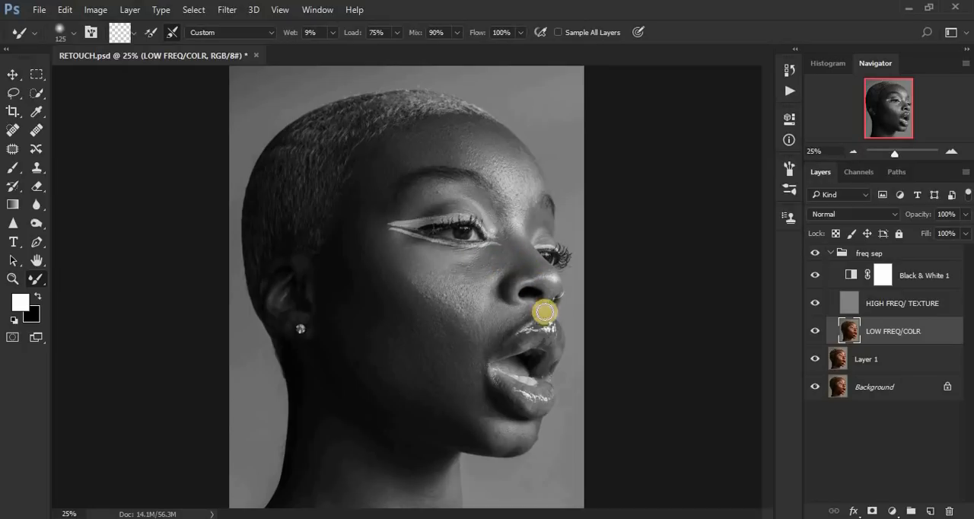
Step: Smooth the upper lip area, temple, chin and cheek at brush size 125, and blend the neck at size 250
{"action": "mouse_move", "coordinate": [543, 311]}
{"action": "left_mouse_down"}
{"action": "mouse_move", "coordinate": [503, 315]}
{"action": "mouse_move", "coordinate": [516, 312]}
{"action": "mouse_move", "coordinate": [503, 312]}
{"action": "mouse_move", "coordinate": [495, 297]}
{"action": "mouse_move", "coordinate": [465, 304]}
{"action": "mouse_move", "coordinate": [448, 289]}
{"action": "mouse_move", "coordinate": [471, 312]}
{"action": "mouse_move", "coordinate": [432, 291]}
{"action": "mouse_move", "coordinate": [449, 303]}
{"action": "mouse_move", "coordinate": [440, 300]}
{"action": "mouse_move", "coordinate": [397, 268]}
{"action": "mouse_move", "coordinate": [445, 299]}
{"action": "mouse_move", "coordinate": [395, 257]}
{"action": "mouse_move", "coordinate": [414, 282]}
{"action": "mouse_move", "coordinate": [395, 258]}
{"action": "mouse_move", "coordinate": [411, 255]}
{"action": "mouse_move", "coordinate": [357, 228]}
{"action": "mouse_move", "coordinate": [366, 252]}
{"action": "mouse_move", "coordinate": [362, 205]}
{"action": "mouse_move", "coordinate": [357, 246]}
{"action": "left_mouse_up"}
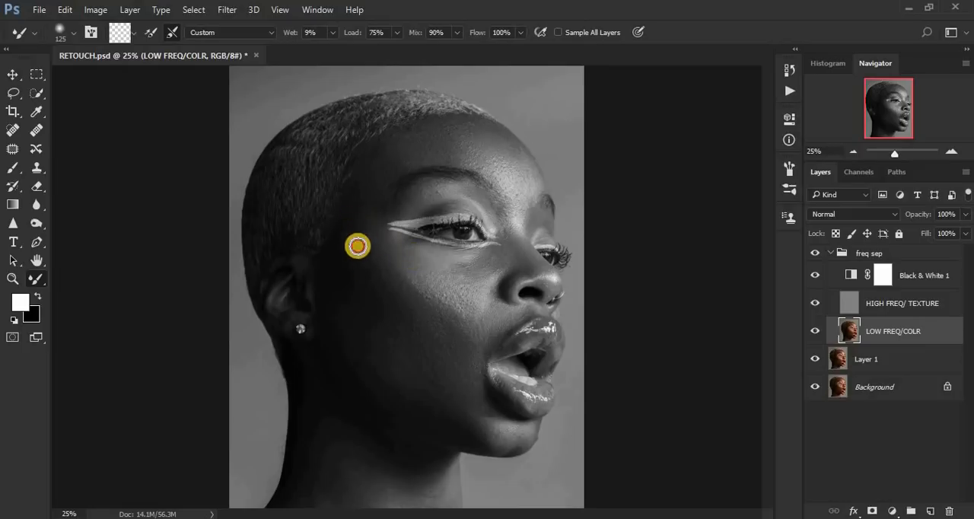
{"action": "mouse_move", "coordinate": [497, 431]}
{"action": "left_mouse_down"}
{"action": "mouse_move", "coordinate": [478, 409]}
{"action": "mouse_move", "coordinate": [483, 430]}
{"action": "mouse_move", "coordinate": [472, 370]}
{"action": "mouse_move", "coordinate": [479, 424]}
{"action": "mouse_move", "coordinate": [497, 441]}
{"action": "mouse_move", "coordinate": [485, 408]}
{"action": "mouse_move", "coordinate": [491, 433]}
{"action": "mouse_move", "coordinate": [483, 409]}
{"action": "mouse_move", "coordinate": [484, 418]}
{"action": "mouse_move", "coordinate": [468, 394]}
{"action": "mouse_move", "coordinate": [446, 389]}
{"action": "mouse_move", "coordinate": [523, 438]}
{"action": "mouse_move", "coordinate": [486, 419]}
{"action": "mouse_move", "coordinate": [473, 359]}
{"action": "mouse_move", "coordinate": [477, 384]}
{"action": "mouse_move", "coordinate": [454, 381]}
{"action": "mouse_move", "coordinate": [420, 339]}
{"action": "mouse_move", "coordinate": [408, 351]}
{"action": "mouse_move", "coordinate": [389, 329]}
{"action": "mouse_move", "coordinate": [433, 342]}
{"action": "mouse_move", "coordinate": [402, 329]}
{"action": "left_mouse_up"}
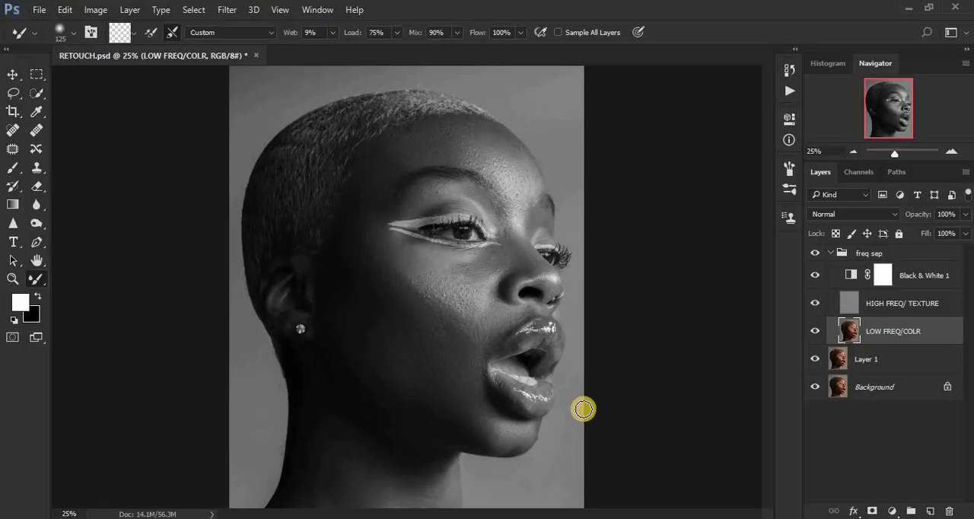
{"action": "key", "text": "ctrl+minus"}
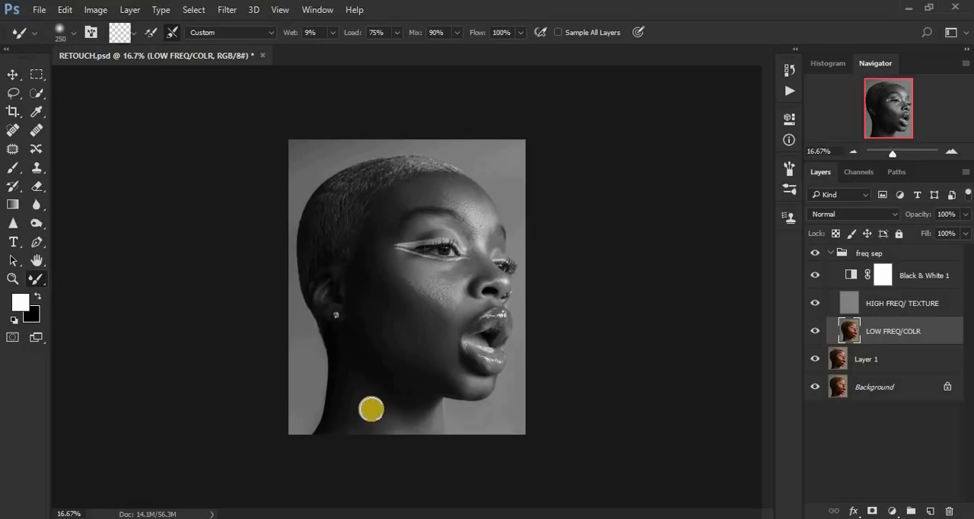
{"action": "mouse_move", "coordinate": [370, 407]}
{"action": "left_mouse_down"}
{"action": "mouse_move", "coordinate": [350, 375]}
{"action": "mouse_move", "coordinate": [342, 435]}
{"action": "mouse_move", "coordinate": [356, 401]}
{"action": "mouse_move", "coordinate": [384, 419]}
{"action": "mouse_move", "coordinate": [379, 410]}
{"action": "mouse_move", "coordinate": [426, 434]}
{"action": "left_mouse_up"}
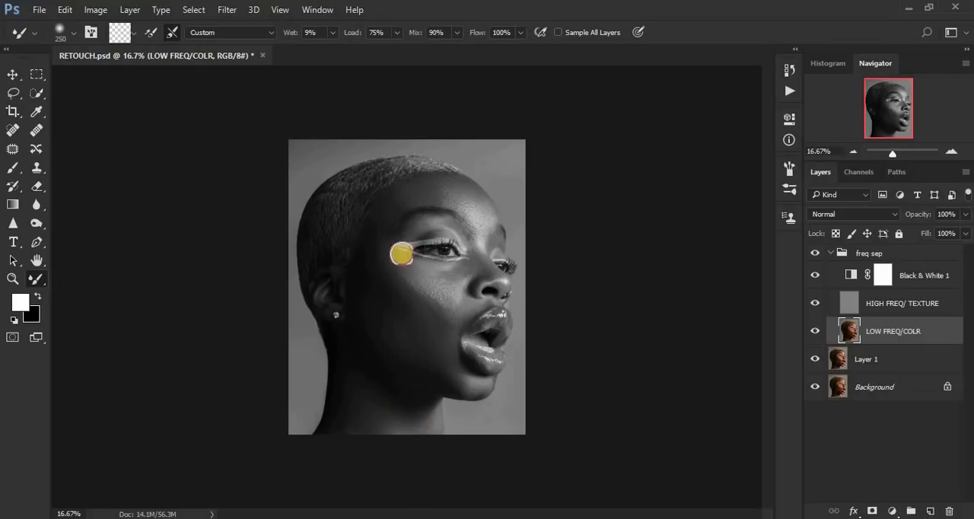
Step: Hide the Black & White 1 layer and compare the color portrait with the freq sep group off and on
{"action": "left_click", "coordinate": [814, 276]}
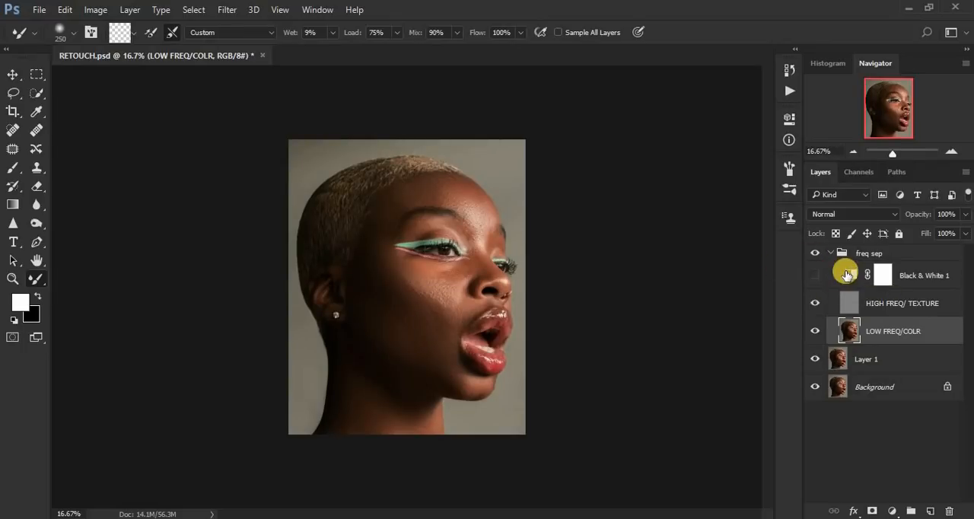
{"action": "left_click", "coordinate": [816, 255]}
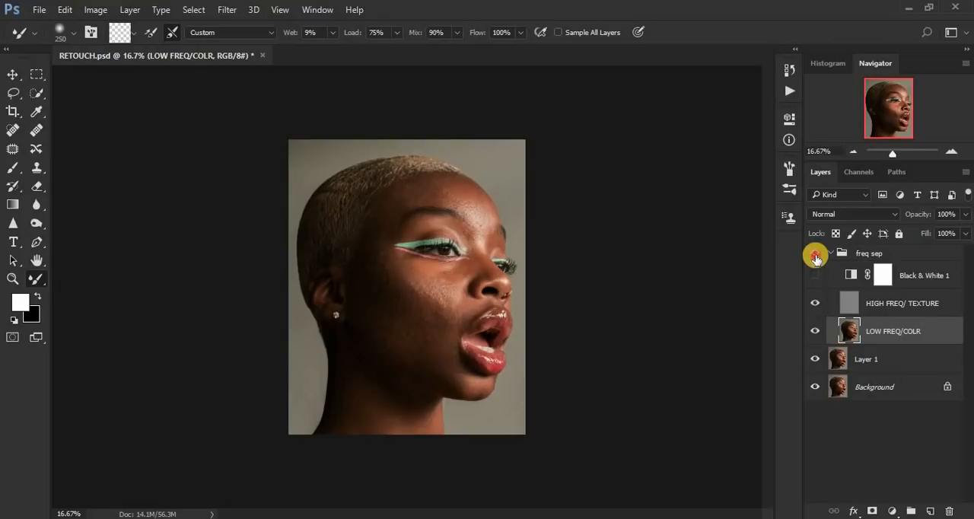
{"action": "left_click", "coordinate": [816, 258]}
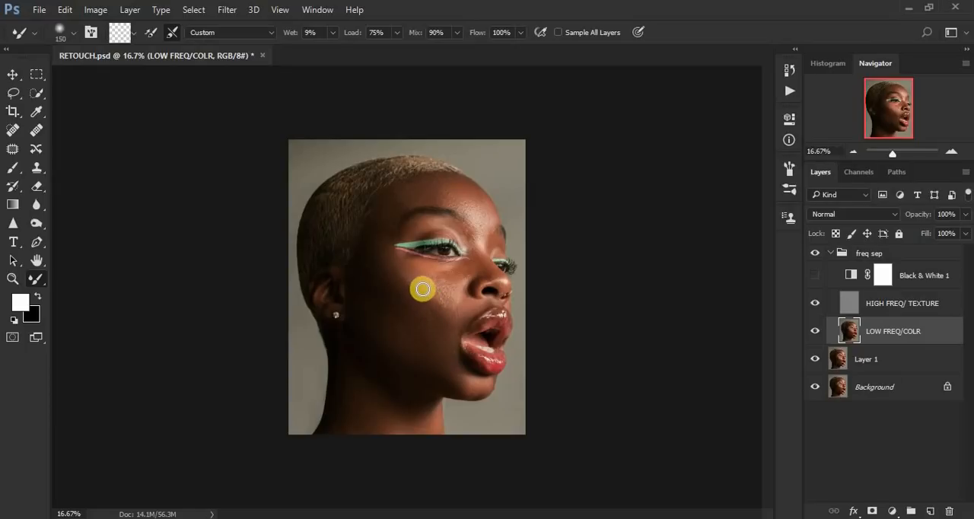
Step: Blend the remaining uneven tones on the cheek and beside the mouth in color with the Mixer Brush at size 150
{"action": "mouse_move", "coordinate": [419, 285]}
{"action": "left_mouse_down"}
{"action": "mouse_move", "coordinate": [433, 306]}
{"action": "mouse_move", "coordinate": [423, 285]}
{"action": "mouse_move", "coordinate": [438, 299]}
{"action": "mouse_move", "coordinate": [417, 288]}
{"action": "left_mouse_up"}
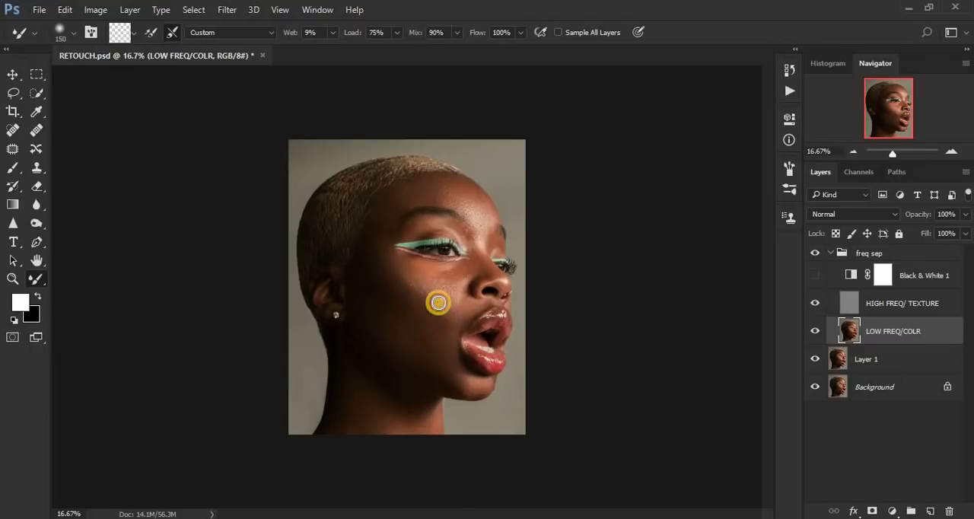
{"action": "mouse_move", "coordinate": [437, 304]}
{"action": "left_mouse_down"}
{"action": "mouse_move", "coordinate": [394, 330]}
{"action": "mouse_move", "coordinate": [401, 322]}
{"action": "mouse_move", "coordinate": [388, 316]}
{"action": "left_mouse_up"}
{"action": "mouse_move", "coordinate": [425, 342]}
{"action": "left_mouse_down"}
{"action": "mouse_move", "coordinate": [401, 335]}
{"action": "mouse_move", "coordinate": [429, 344]}
{"action": "mouse_move", "coordinate": [394, 320]}
{"action": "mouse_move", "coordinate": [432, 339]}
{"action": "mouse_move", "coordinate": [407, 331]}
{"action": "mouse_move", "coordinate": [413, 325]}
{"action": "mouse_move", "coordinate": [385, 297]}
{"action": "mouse_move", "coordinate": [421, 333]}
{"action": "mouse_move", "coordinate": [407, 335]}
{"action": "mouse_move", "coordinate": [395, 300]}
{"action": "left_mouse_up"}
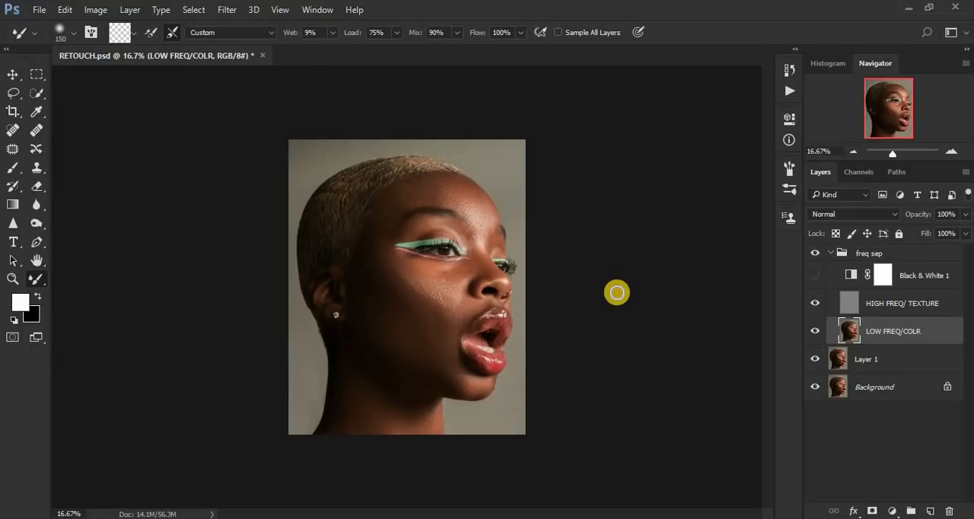
{"action": "left_click_drag", "start_coordinate": [460, 322], "coordinate": [441, 307]}
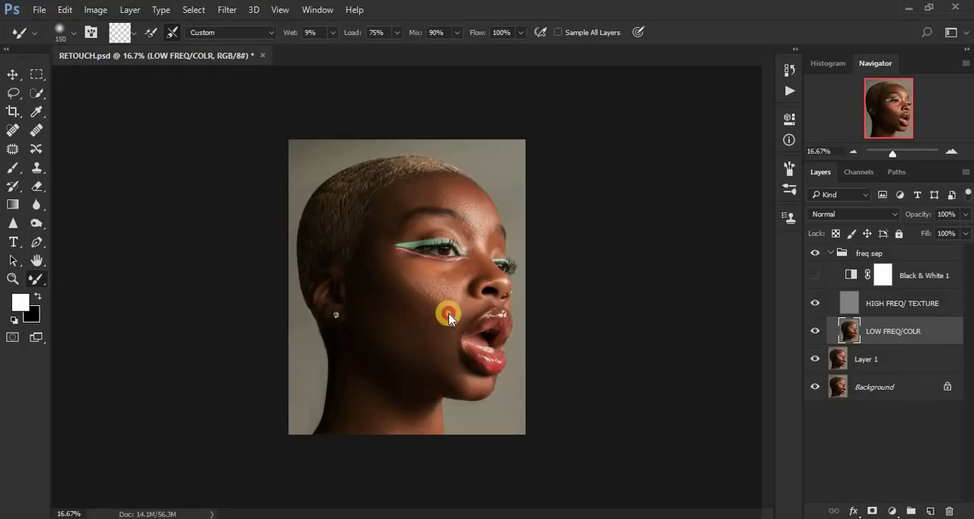
Step: Compare the portrait with the freq sep group off and on, and delete the Black & White 1 adjustment layer
{"action": "left_click", "coordinate": [814, 255]}
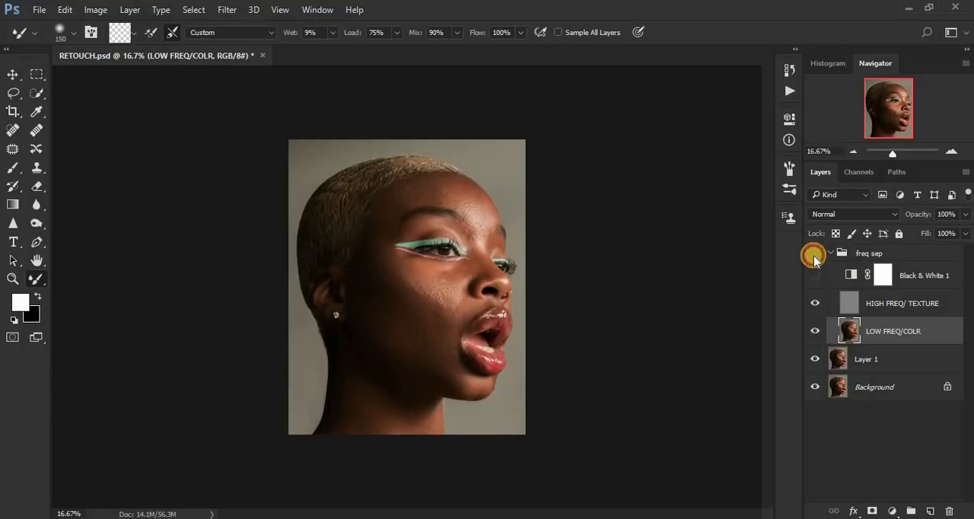
{"action": "left_click", "coordinate": [814, 257]}
{"action": "left_click_drag", "start_coordinate": [910, 278], "coordinate": [951, 510]}
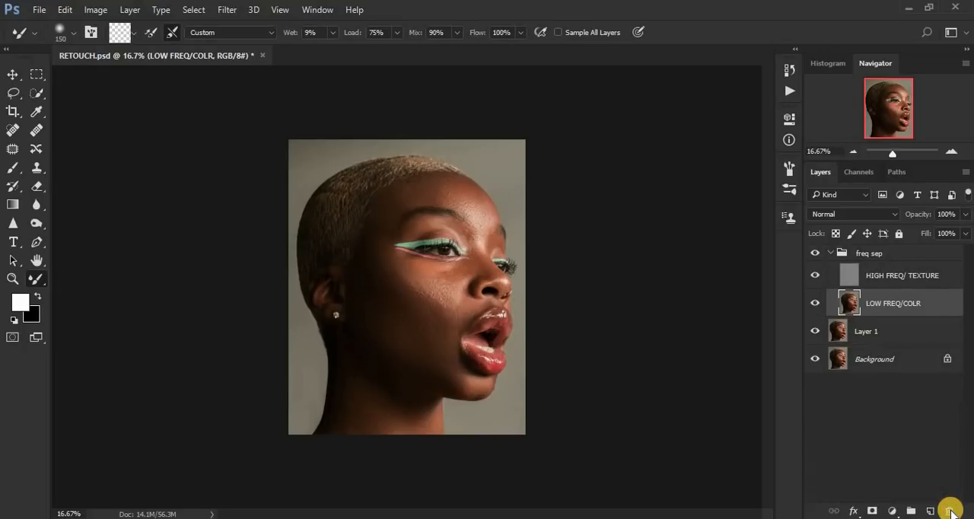
Step: Lasso the under-eye and upper cheek area from the temple to beside the nose with a 21 px feather
{"action": "left_click", "coordinate": [14, 95]}
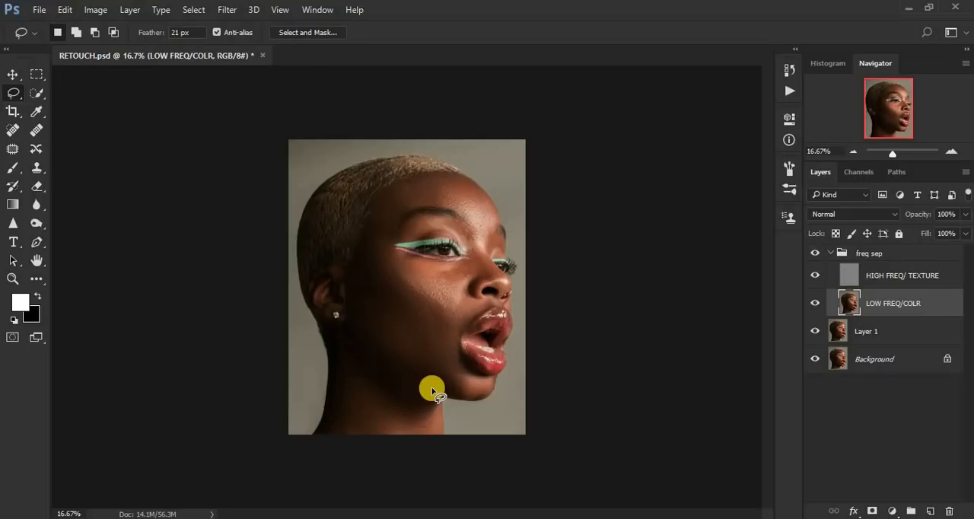
{"action": "key", "text": "ctrl+plus"}
{"action": "key", "text": "ctrl+plus"}
{"action": "key", "text": "ctrl+plus"}
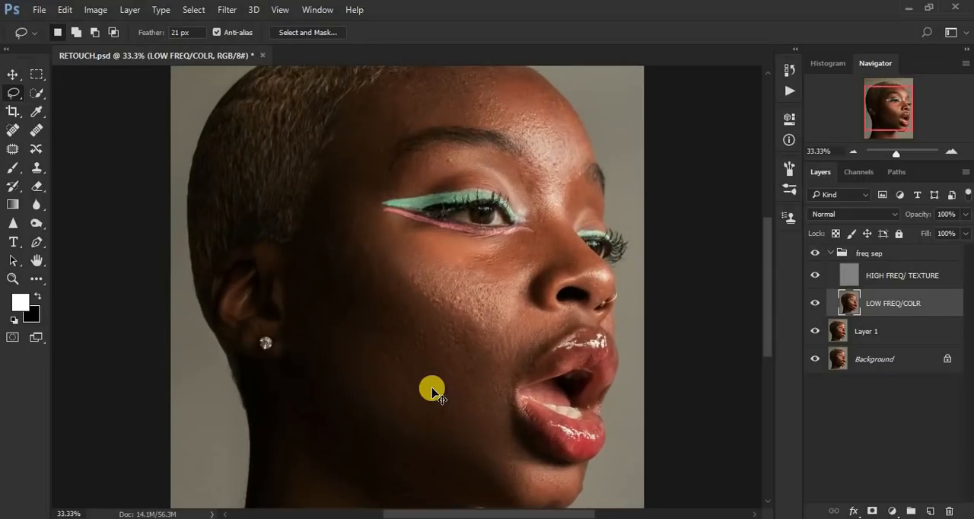
{"action": "key", "text": "ctrl+minus"}
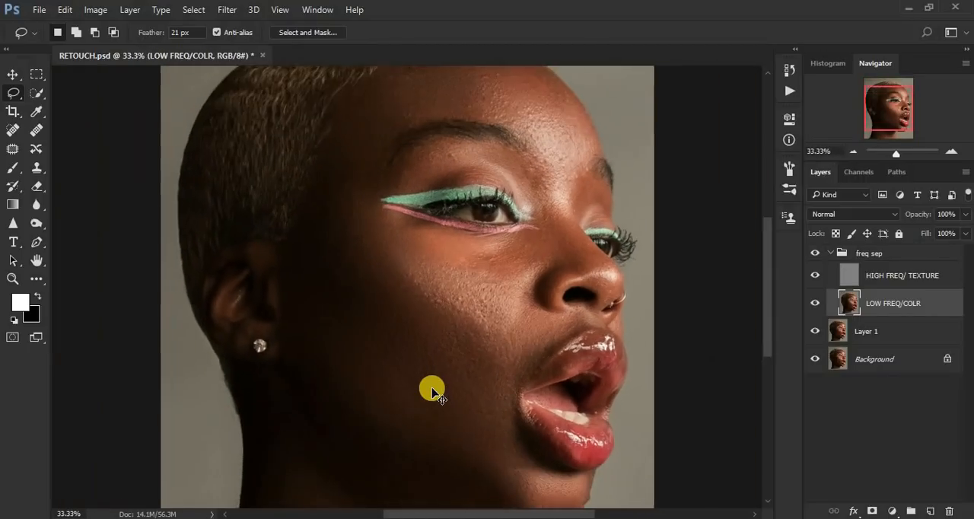
{"action": "key", "text": "ctrl+plus"}
{"action": "key", "text": "ctrl+minus"}
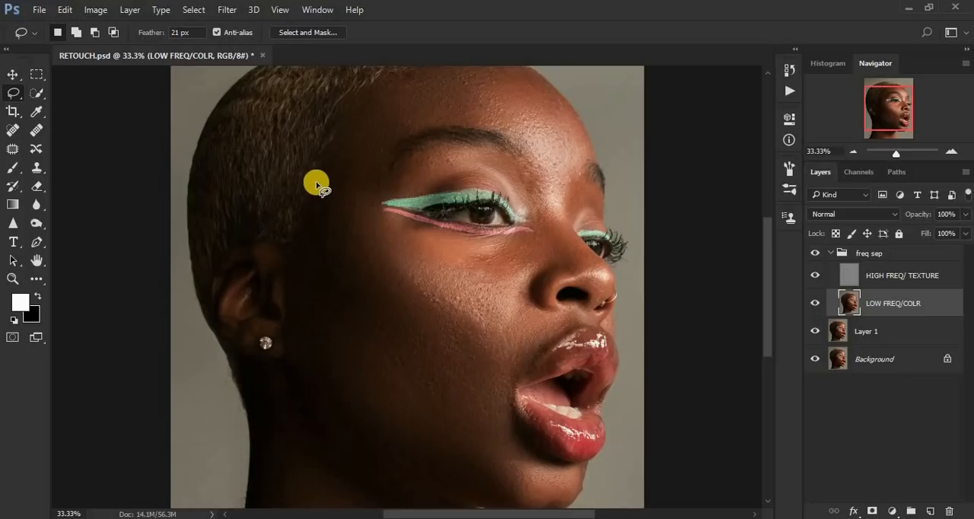
{"action": "left_click_drag", "start_coordinate": [315, 181], "coordinate": [316, 184]}
{"action": "mouse_move", "coordinate": [339, 226]}
{"action": "left_mouse_down"}
{"action": "mouse_move", "coordinate": [431, 322]}
{"action": "mouse_move", "coordinate": [493, 333]}
{"action": "mouse_move", "coordinate": [515, 312]}
{"action": "mouse_move", "coordinate": [523, 279]}
{"action": "mouse_move", "coordinate": [510, 254]}
{"action": "mouse_move", "coordinate": [415, 236]}
{"action": "mouse_move", "coordinate": [379, 215]}
{"action": "mouse_move", "coordinate": [350, 173]}
{"action": "mouse_move", "coordinate": [319, 184]}
{"action": "left_mouse_up"}
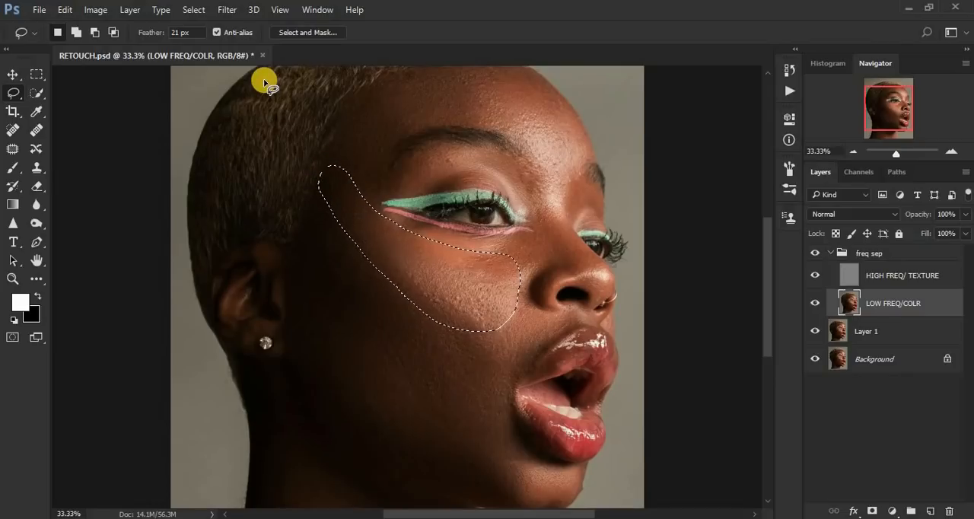
Step: Start a Gaussian Blur on the selected cheek area of LOW FREQ/COLR and raise its radius to 30.4 pixels
{"action": "left_click", "coordinate": [229, 12]}
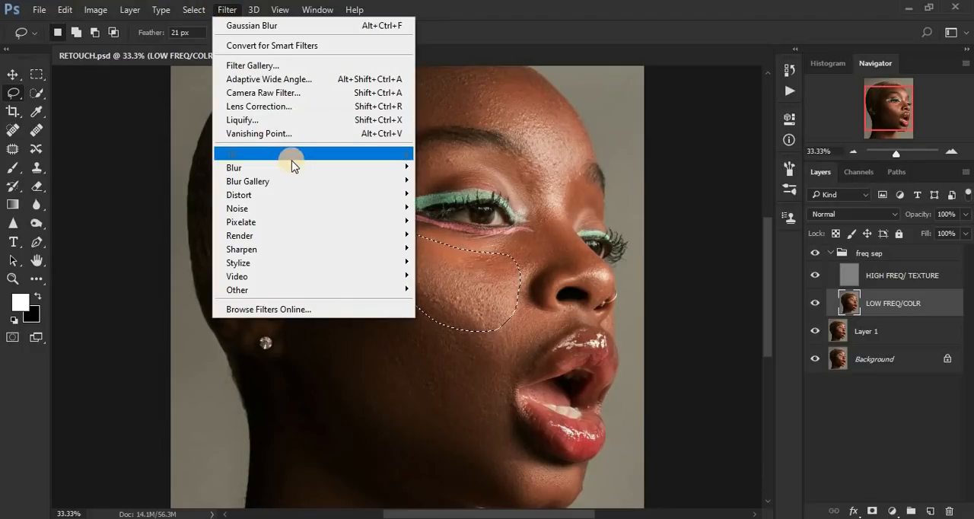
{"action": "mouse_move", "coordinate": [398, 174]}
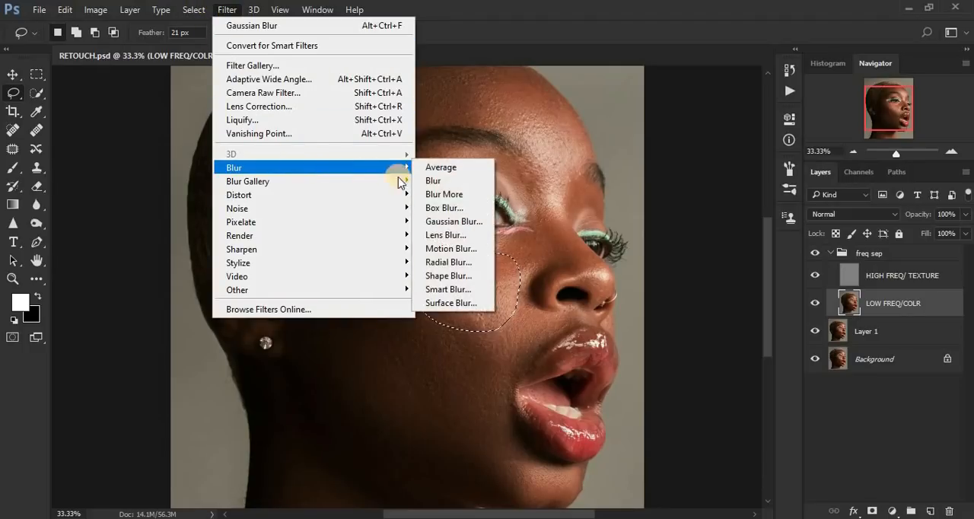
{"action": "left_click", "coordinate": [460, 221]}
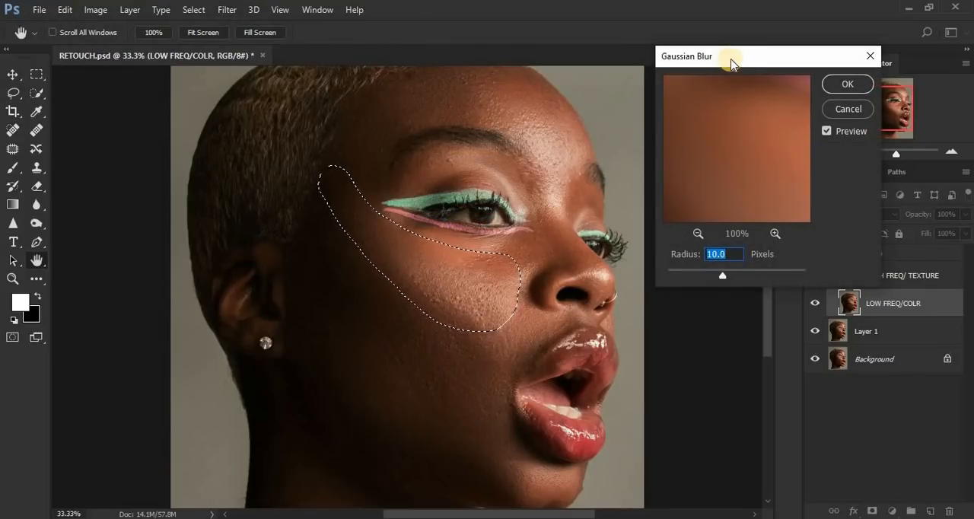
{"action": "left_click_drag", "start_coordinate": [739, 58], "coordinate": [738, 41]}
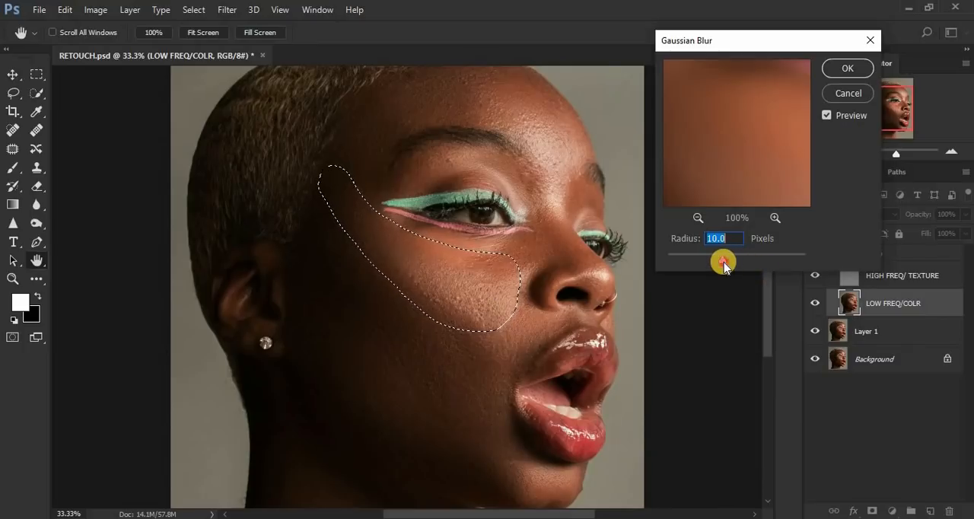
{"action": "left_click_drag", "start_coordinate": [724, 264], "coordinate": [728, 265]}
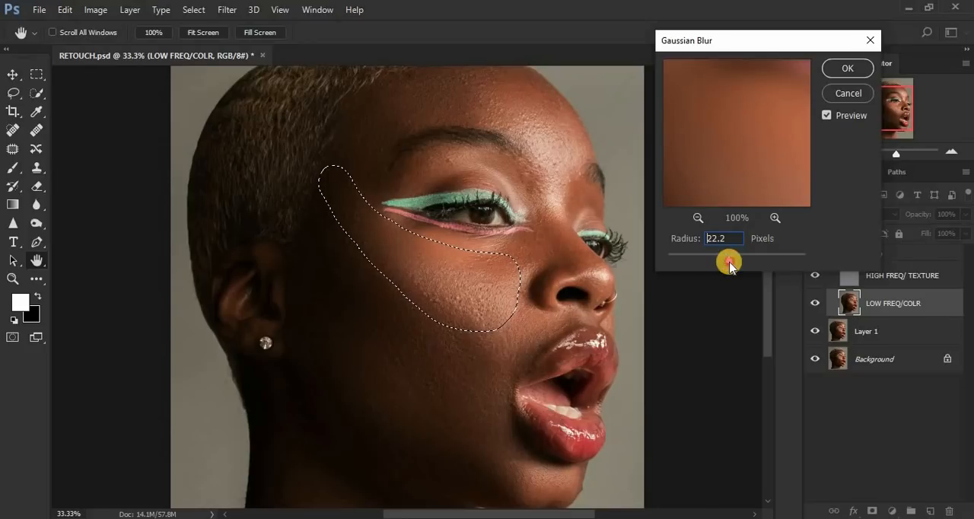
{"action": "left_click_drag", "start_coordinate": [729, 265], "coordinate": [735, 265]}
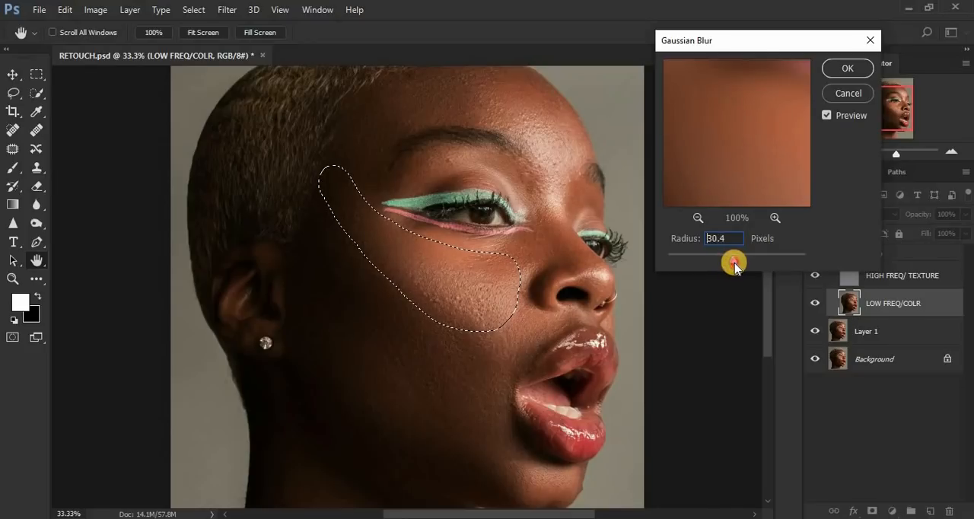
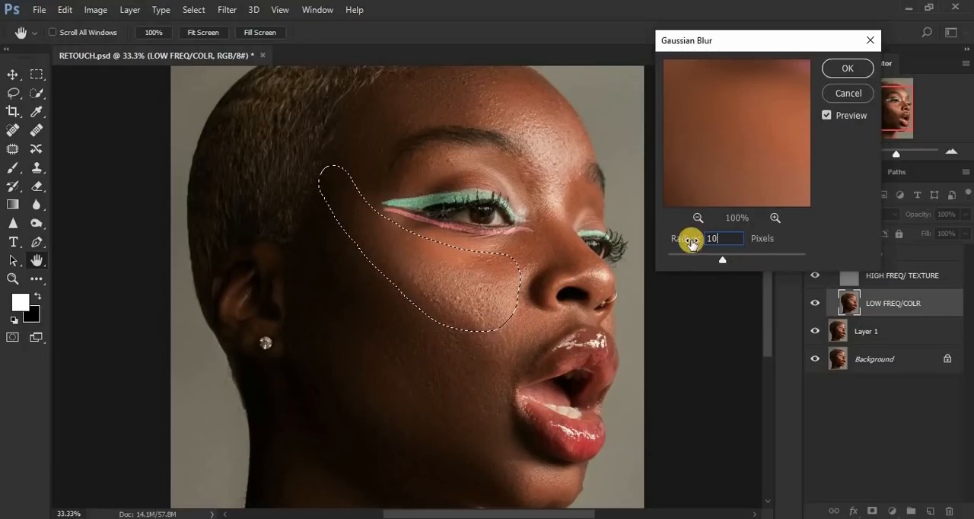
Step: Set the Gaussian Blur radius to 32 pixels, apply it to the selected upper cheek area and clear the selection
{"action": "left_click_drag", "start_coordinate": [736, 237], "coordinate": [711, 235]}
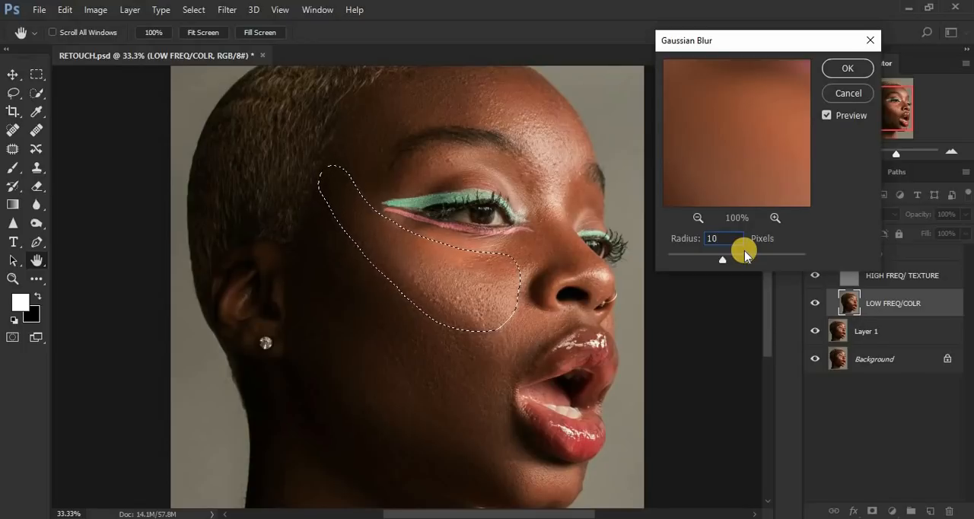
{"action": "key", "text": "BackSpace"}
{"action": "type", "text": "32"}
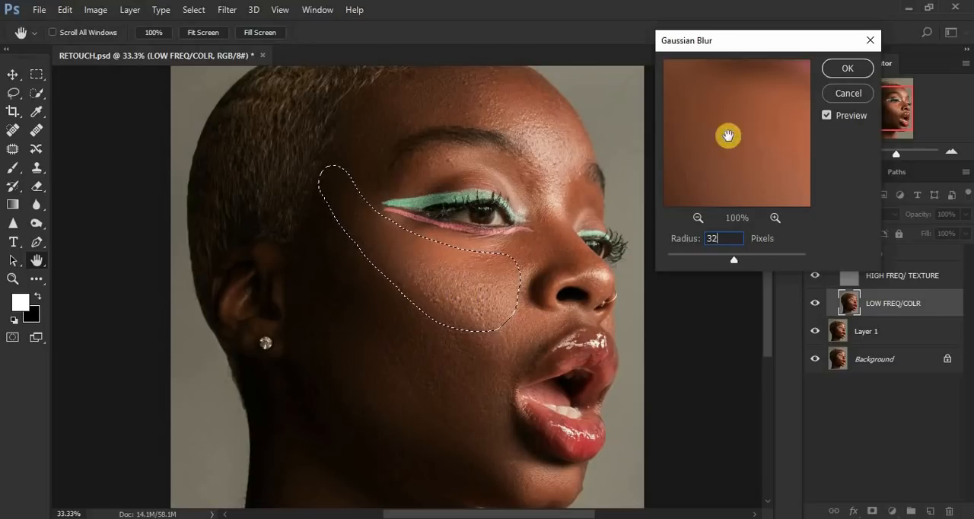
{"action": "left_click", "coordinate": [837, 69]}
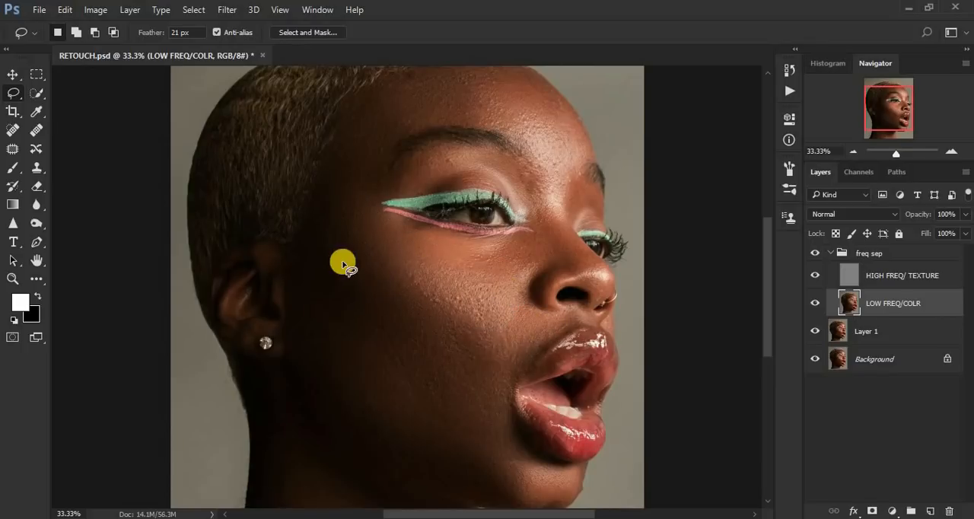
Step: Lasso the cheek from in front of the ear to beside the mouth, repeat the Gaussian Blur on it and deselect
{"action": "left_click", "coordinate": [322, 220]}
{"action": "mouse_move", "coordinate": [322, 219]}
{"action": "left_mouse_down"}
{"action": "mouse_move", "coordinate": [443, 304]}
{"action": "mouse_move", "coordinate": [527, 341]}
{"action": "mouse_move", "coordinate": [529, 354]}
{"action": "mouse_move", "coordinate": [491, 407]}
{"action": "mouse_move", "coordinate": [424, 411]}
{"action": "mouse_move", "coordinate": [371, 386]}
{"action": "mouse_move", "coordinate": [304, 319]}
{"action": "mouse_move", "coordinate": [293, 265]}
{"action": "mouse_move", "coordinate": [309, 220]}
{"action": "left_mouse_up"}
{"action": "right_click", "coordinate": [324, 252]}
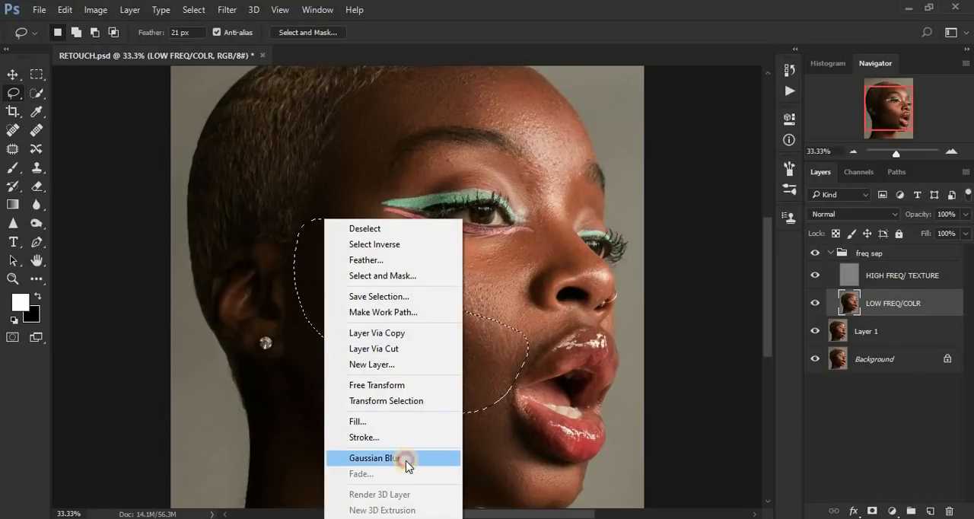
{"action": "left_click", "coordinate": [403, 458]}
{"action": "left_click", "coordinate": [405, 460]}
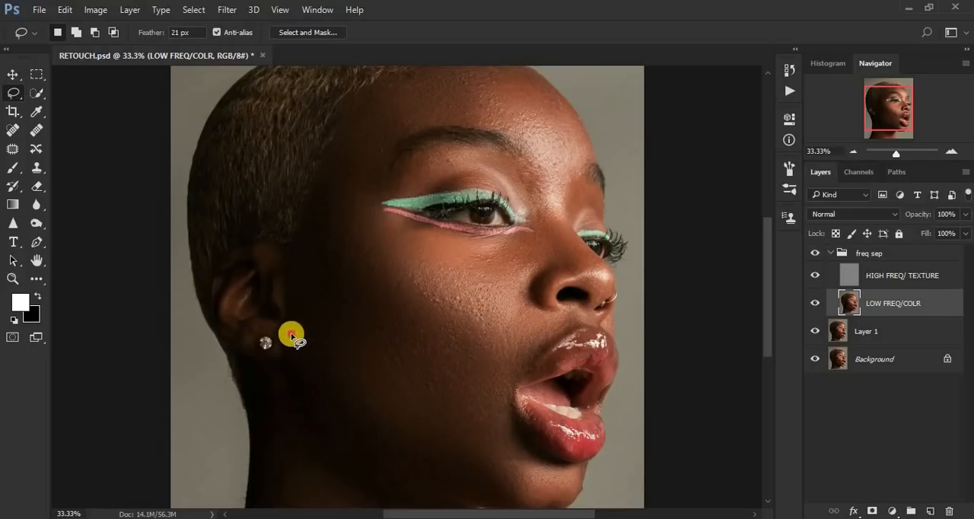
Step: Lasso the lower cheek and jaw from the earlobe toward the chin, repeat the Gaussian Blur on it and deselect
{"action": "mouse_move", "coordinate": [291, 333]}
{"action": "left_mouse_down"}
{"action": "mouse_move", "coordinate": [394, 387]}
{"action": "mouse_move", "coordinate": [507, 424]}
{"action": "mouse_move", "coordinate": [520, 465]}
{"action": "mouse_move", "coordinate": [505, 487]}
{"action": "mouse_move", "coordinate": [459, 485]}
{"action": "mouse_move", "coordinate": [409, 475]}
{"action": "mouse_move", "coordinate": [325, 433]}
{"action": "mouse_move", "coordinate": [296, 393]}
{"action": "mouse_move", "coordinate": [292, 337]}
{"action": "left_mouse_up"}
{"action": "right_click", "coordinate": [323, 380]}
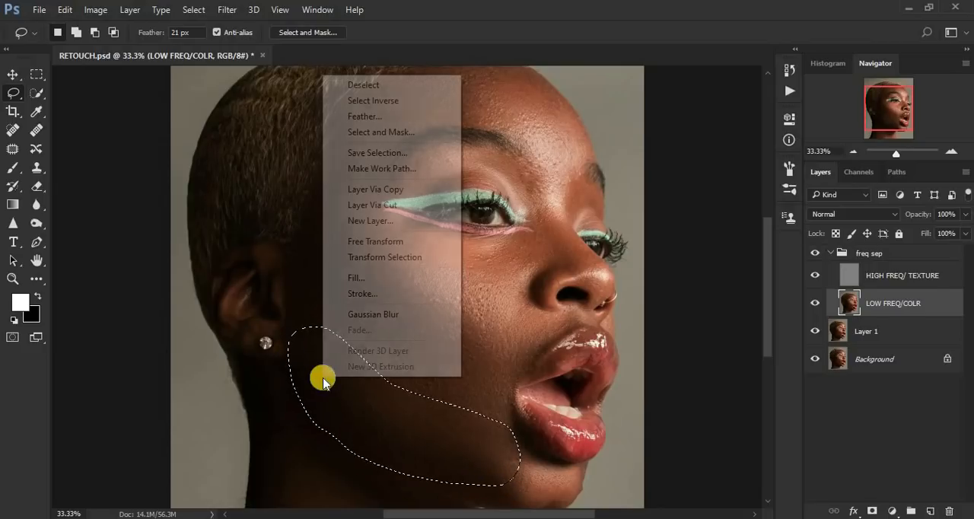
{"action": "left_click", "coordinate": [380, 314]}
{"action": "key", "text": "ctrl+d"}
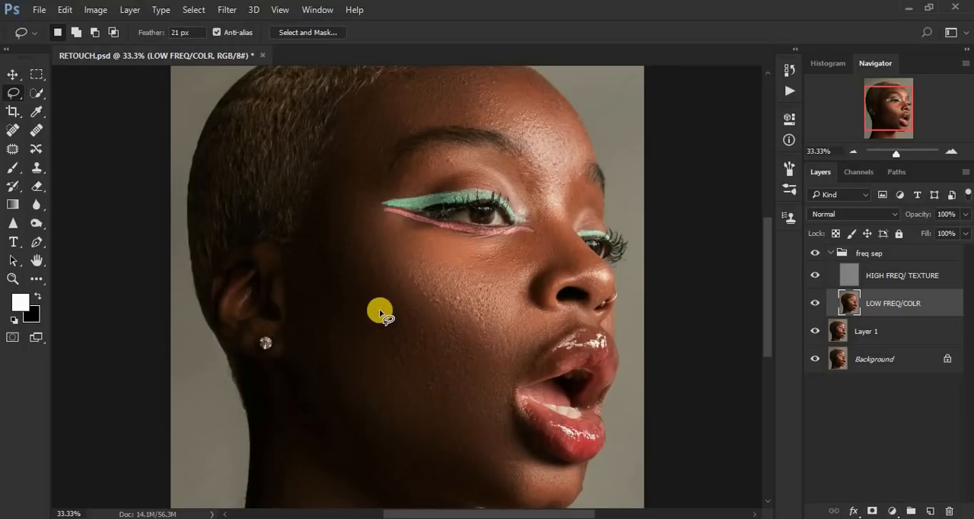
Step: Lasso the chin below the lower lip, blur it with the same Gaussian Blur and deselect
{"action": "left_click_drag", "start_coordinate": [766, 311], "coordinate": [765, 345]}
{"action": "mouse_move", "coordinate": [535, 360]}
{"action": "left_mouse_down"}
{"action": "mouse_move", "coordinate": [492, 373]}
{"action": "mouse_move", "coordinate": [494, 398]}
{"action": "mouse_move", "coordinate": [518, 415]}
{"action": "mouse_move", "coordinate": [554, 412]}
{"action": "mouse_move", "coordinate": [576, 397]}
{"action": "mouse_move", "coordinate": [572, 379]}
{"action": "mouse_move", "coordinate": [540, 368]}
{"action": "left_mouse_up"}
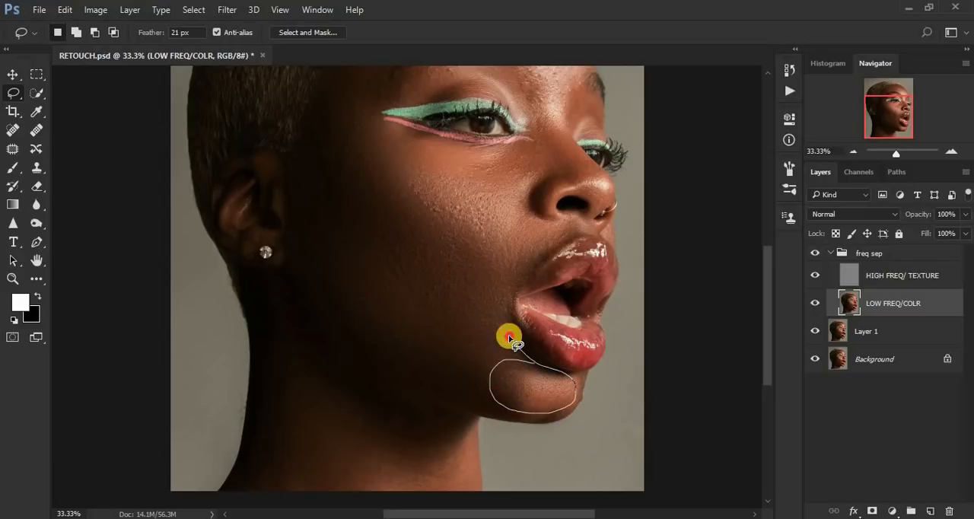
{"action": "right_click", "coordinate": [509, 380]}
{"action": "left_click", "coordinate": [563, 315]}
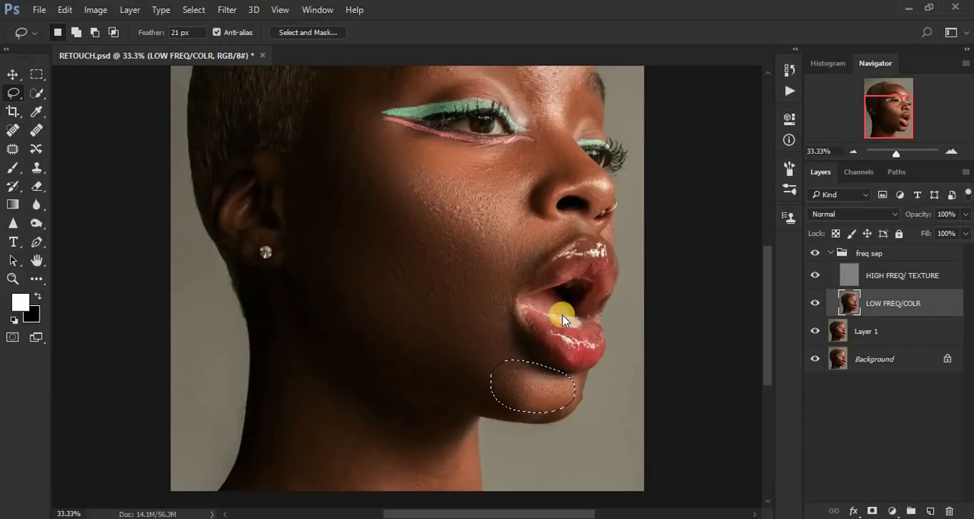
{"action": "left_click", "coordinate": [562, 315]}
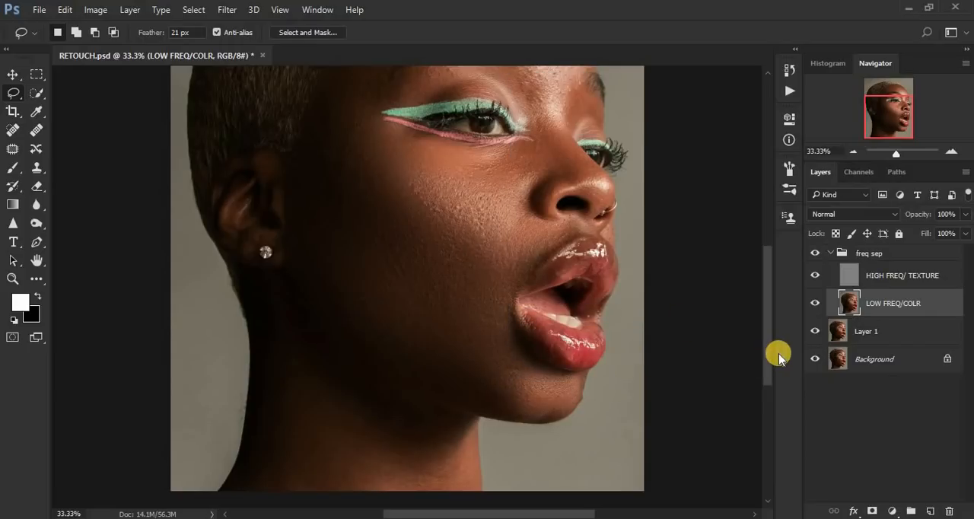
Step: Lasso the narrow area directly below the nearer eye, repeat the Gaussian Blur on it and deselect
{"action": "left_click_drag", "start_coordinate": [765, 348], "coordinate": [762, 309]}
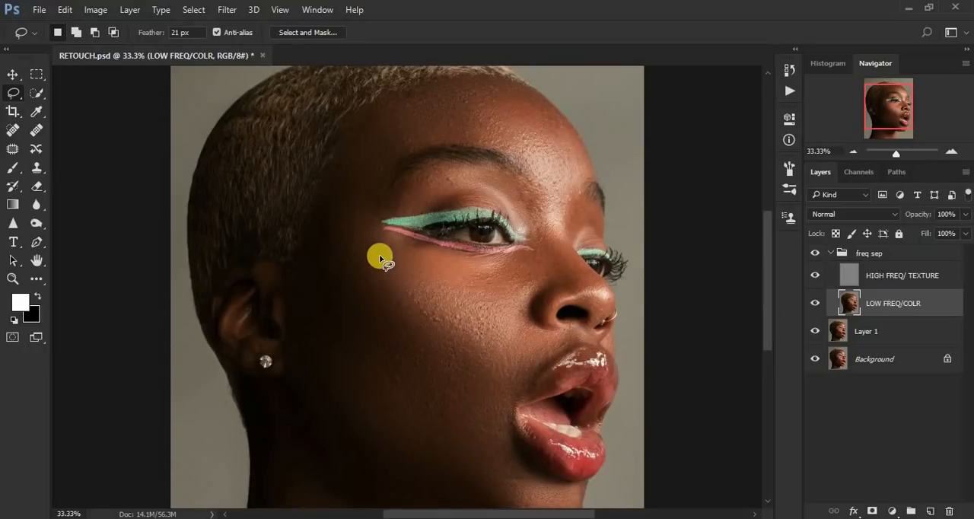
{"action": "mouse_move", "coordinate": [372, 227]}
{"action": "left_mouse_down"}
{"action": "mouse_move", "coordinate": [398, 274]}
{"action": "mouse_move", "coordinate": [448, 292]}
{"action": "mouse_move", "coordinate": [494, 284]}
{"action": "mouse_move", "coordinate": [525, 261]}
{"action": "mouse_move", "coordinate": [404, 244]}
{"action": "mouse_move", "coordinate": [421, 255]}
{"action": "left_mouse_up"}
{"action": "right_click", "coordinate": [422, 255]}
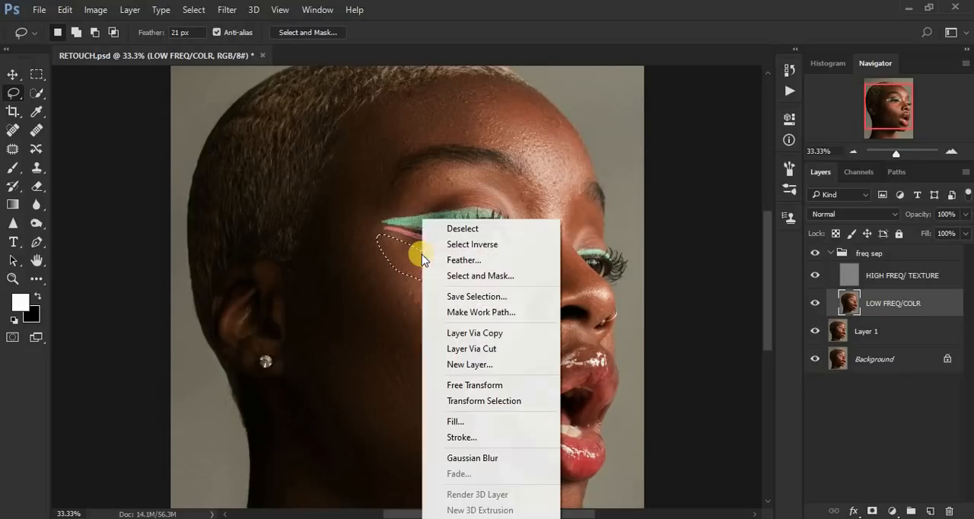
{"action": "left_click", "coordinate": [498, 459]}
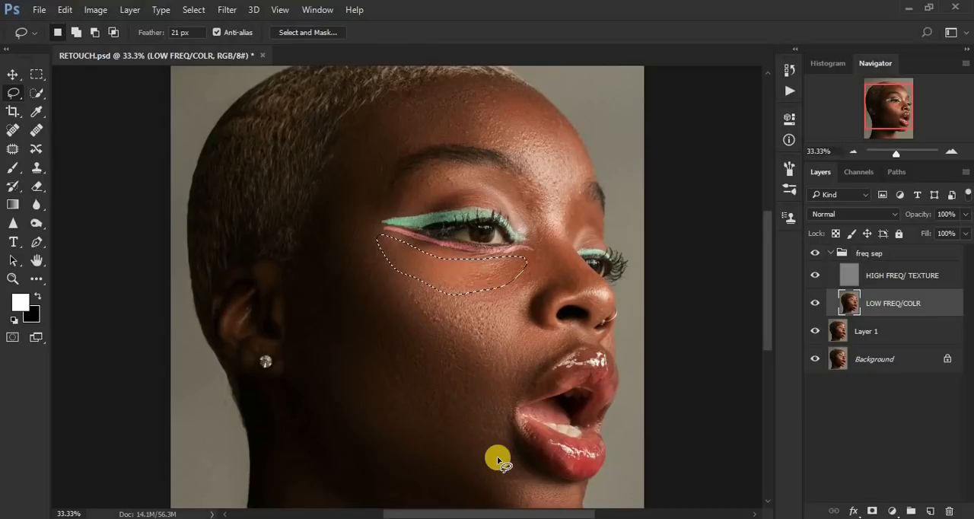
{"action": "left_click", "coordinate": [498, 459]}
Step: Lasso the forehead from the temple to above the eyebrows, apply the same Gaussian Blur and deselect
{"action": "left_click_drag", "start_coordinate": [770, 322], "coordinate": [769, 298]}
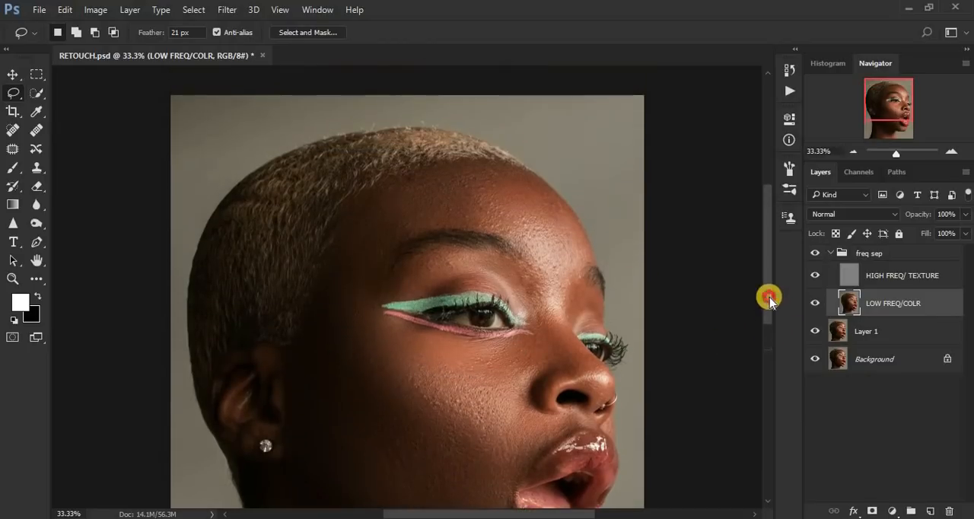
{"action": "mouse_move", "coordinate": [318, 267]}
{"action": "left_mouse_down"}
{"action": "mouse_move", "coordinate": [335, 293]}
{"action": "mouse_move", "coordinate": [359, 294]}
{"action": "mouse_move", "coordinate": [404, 240]}
{"action": "mouse_move", "coordinate": [443, 223]}
{"action": "mouse_move", "coordinate": [568, 255]}
{"action": "mouse_move", "coordinate": [582, 247]}
{"action": "mouse_move", "coordinate": [556, 202]}
{"action": "mouse_move", "coordinate": [518, 170]}
{"action": "mouse_move", "coordinate": [483, 163]}
{"action": "mouse_move", "coordinate": [376, 195]}
{"action": "mouse_move", "coordinate": [327, 255]}
{"action": "left_mouse_up"}
{"action": "right_click", "coordinate": [374, 227]}
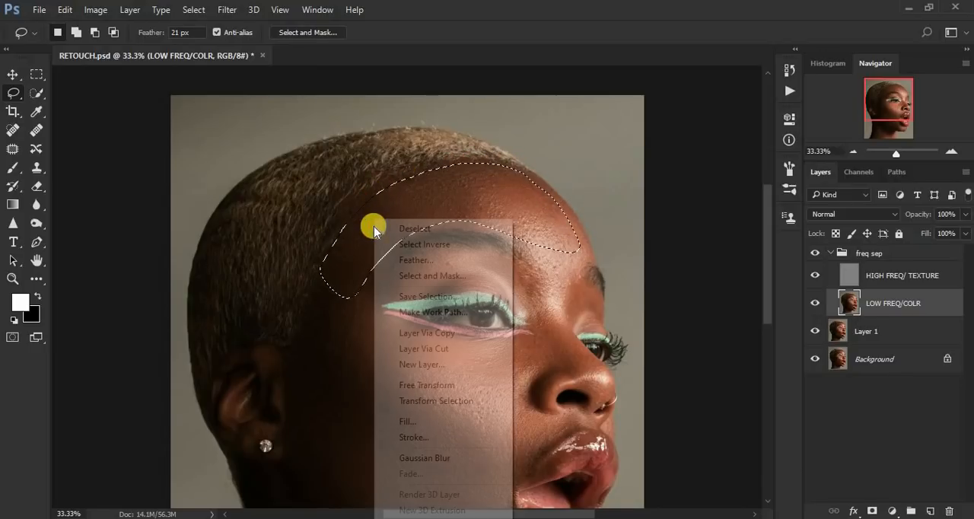
{"action": "left_click", "coordinate": [474, 457]}
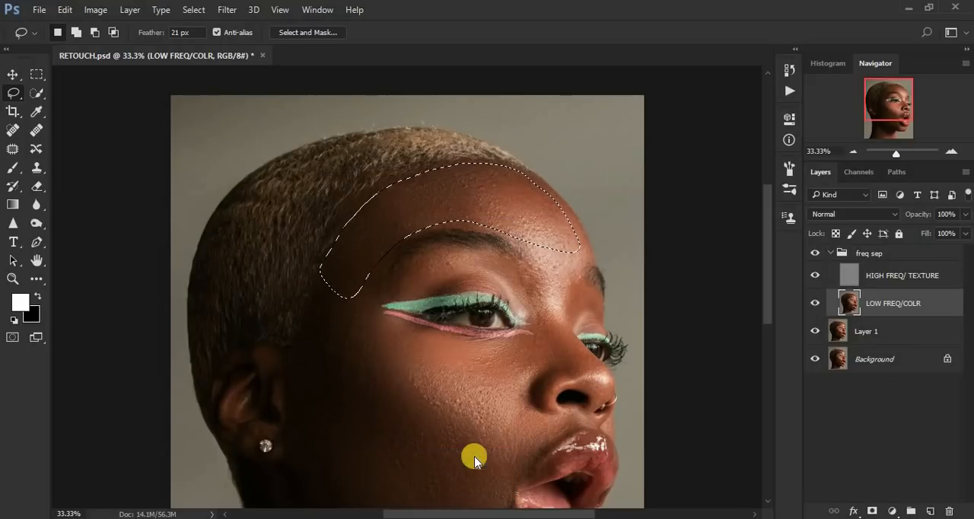
{"action": "key", "text": "ctrl+d"}
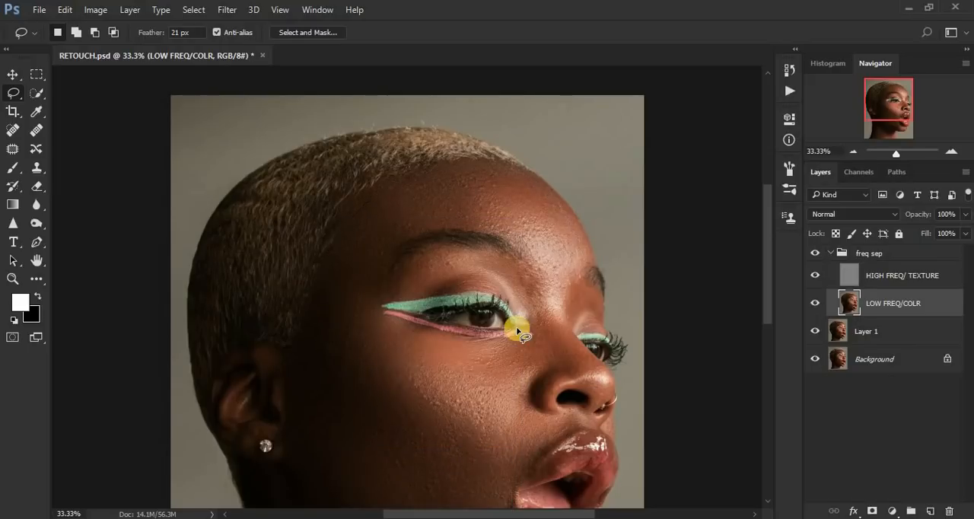
Step: Lasso the small area between the eyebrows at the nose bridge, repeat the Gaussian Blur on it and deselect
{"action": "mouse_move", "coordinate": [532, 259]}
{"action": "left_mouse_down"}
{"action": "mouse_move", "coordinate": [538, 294]}
{"action": "mouse_move", "coordinate": [559, 317]}
{"action": "mouse_move", "coordinate": [563, 271]}
{"action": "mouse_move", "coordinate": [543, 272]}
{"action": "left_mouse_up"}
{"action": "right_click", "coordinate": [544, 272]}
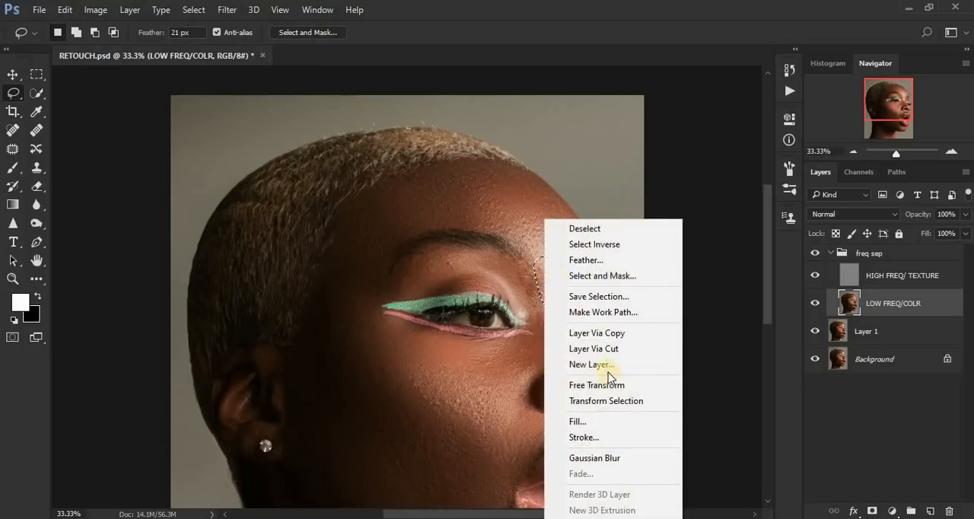
{"action": "left_click", "coordinate": [623, 459]}
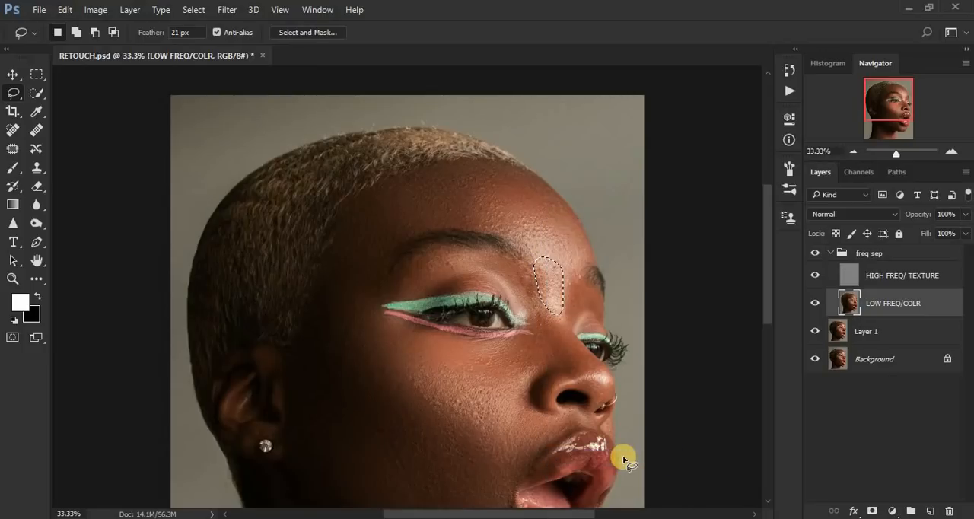
{"action": "key", "text": "ctrl+d"}
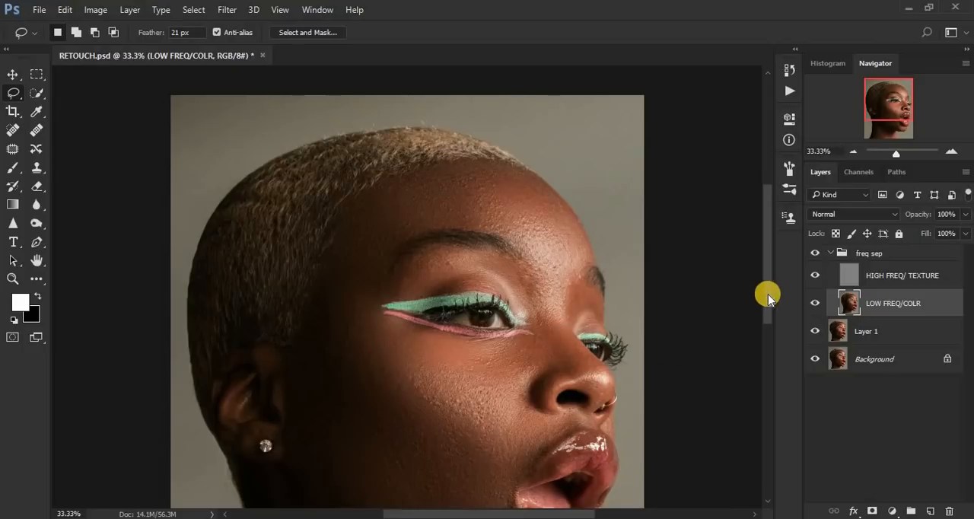
Step: Lasso the skin between the cheek, nostril and upper lip, repeat the Gaussian Blur on it and deselect
{"action": "left_click_drag", "start_coordinate": [768, 294], "coordinate": [774, 329]}
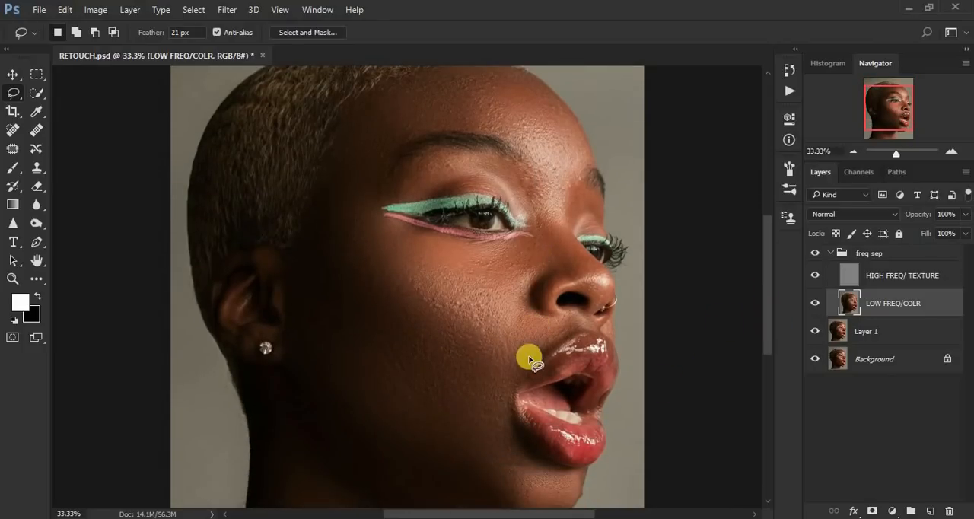
{"action": "mouse_move", "coordinate": [499, 362]}
{"action": "left_mouse_down"}
{"action": "mouse_move", "coordinate": [509, 387]}
{"action": "mouse_move", "coordinate": [578, 329]}
{"action": "mouse_move", "coordinate": [531, 307]}
{"action": "left_mouse_up"}
{"action": "right_click", "coordinate": [526, 332]}
{"action": "left_click", "coordinate": [580, 269]}
{"action": "key", "text": "ctrl+d"}
{"action": "key", "text": "ctrl+minus"}
{"action": "key", "text": "ctrl+minus"}
{"action": "key", "text": "ctrl+plus"}
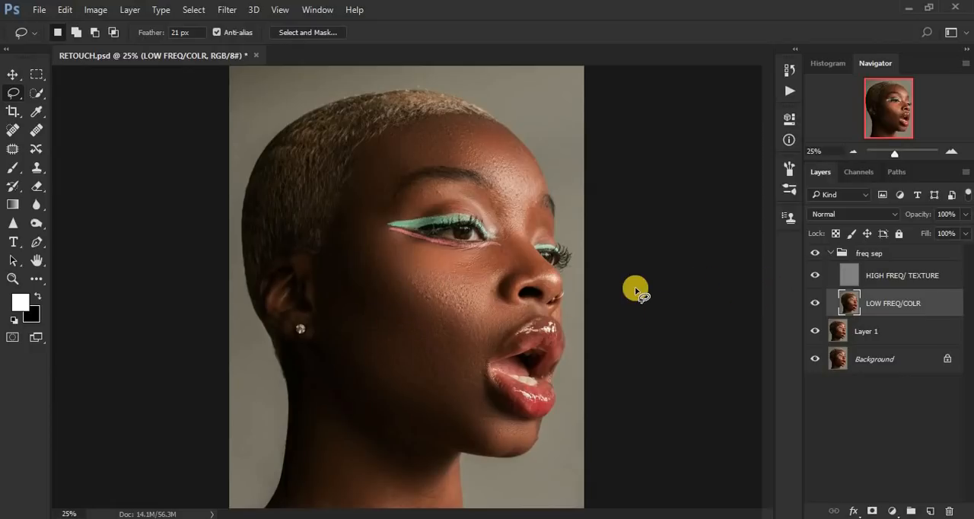
{"action": "key", "text": "ctrl+minus"}
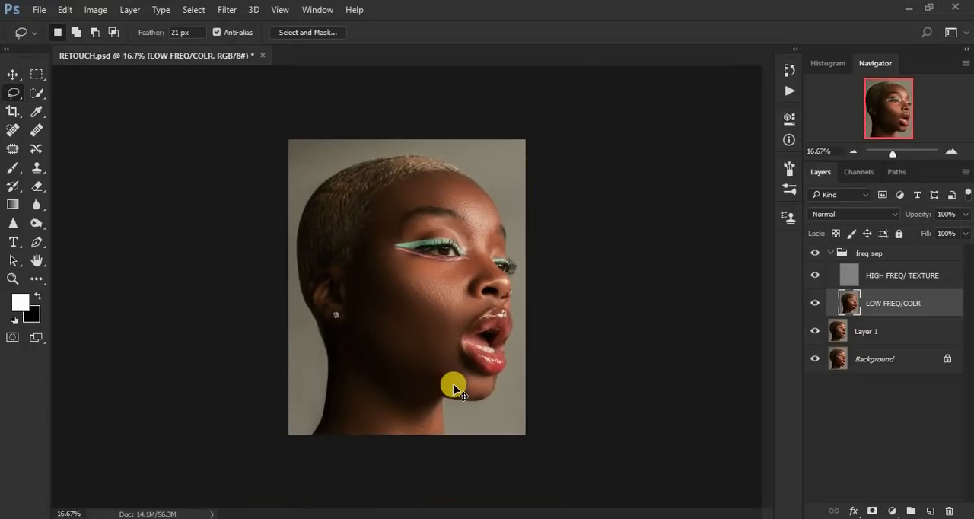
{"action": "key", "text": "ctrl+plus"}
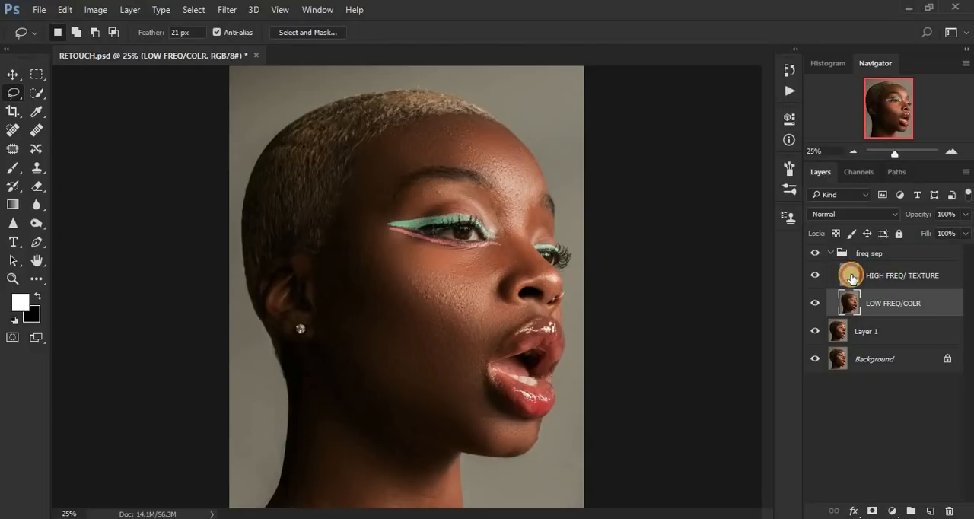
Step: Activate the HIGH FREQ/ TEXTURE layer and ready the Clone Stamp tool at brush size 35 for the cheek
{"action": "left_click", "coordinate": [851, 277]}
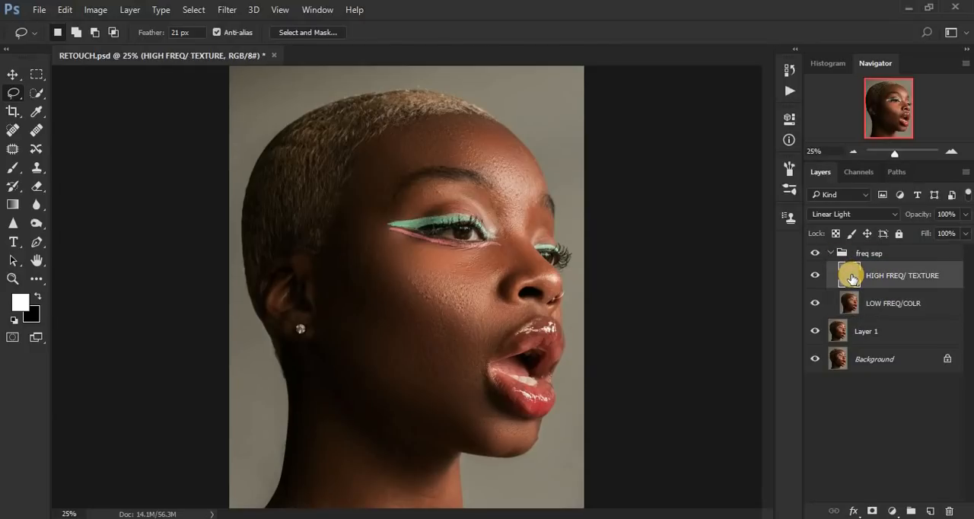
{"action": "left_click", "coordinate": [37, 173]}
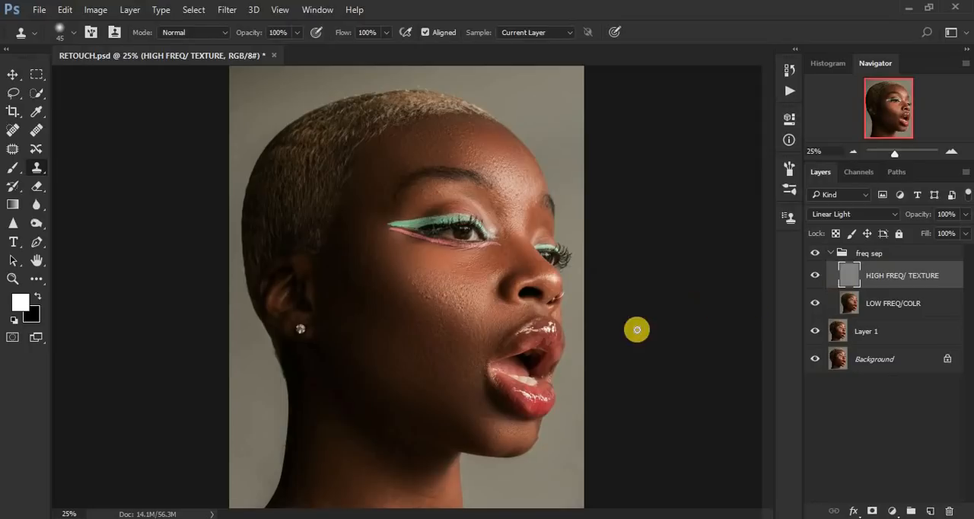
{"action": "key", "text": "ctrl+plus"}
{"action": "key", "text": "ctrl+plus"}
{"action": "key", "text": "ctrl+plus"}
{"action": "key", "text": "ctrl+plus"}
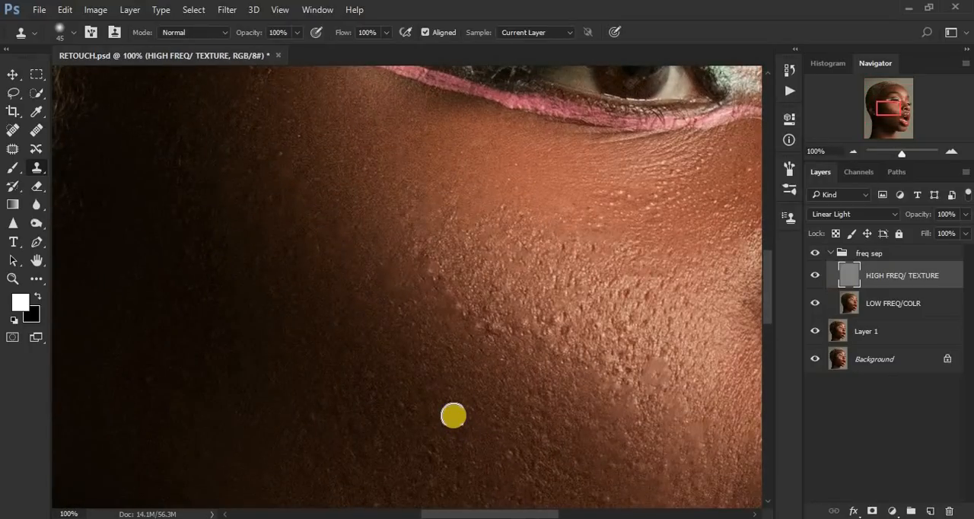
{"action": "left_click_drag", "start_coordinate": [769, 281], "coordinate": [770, 303]}
{"action": "key", "text": "ctrl+minus"}
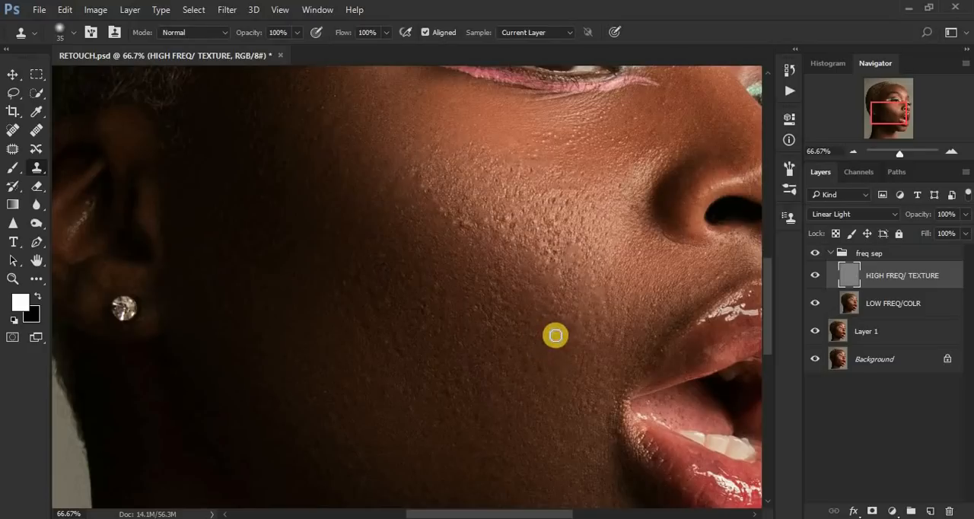
Step: Clone smooth skin texture over the bumps on the mid-cheek beside the mouth corner, resampling between short strokes
{"action": "left_click", "coordinate": [538, 343]}
{"action": "left_click", "coordinate": [526, 365]}
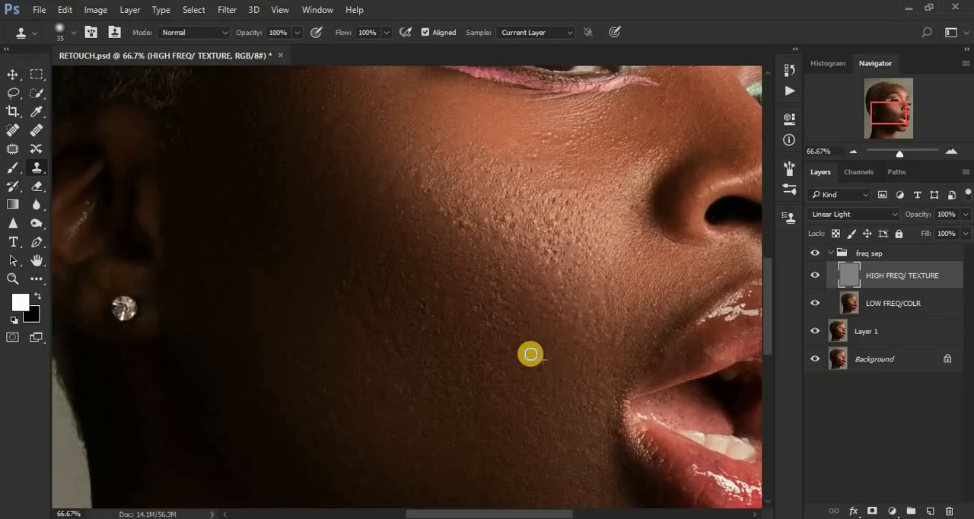
{"action": "left_click", "coordinate": [540, 376], "text": "alt"}
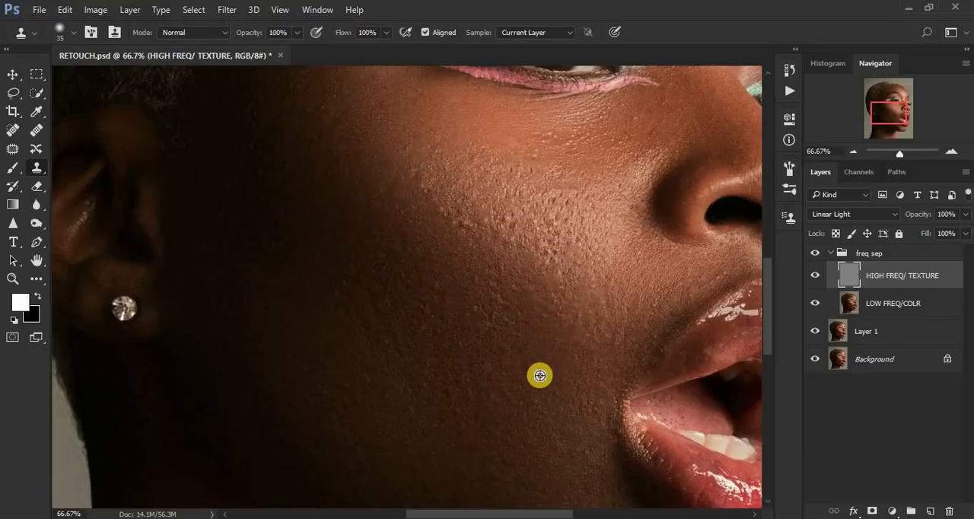
{"action": "left_click", "coordinate": [535, 329], "text": "alt"}
{"action": "left_click", "coordinate": [524, 316]}
{"action": "left_click", "coordinate": [516, 287]}
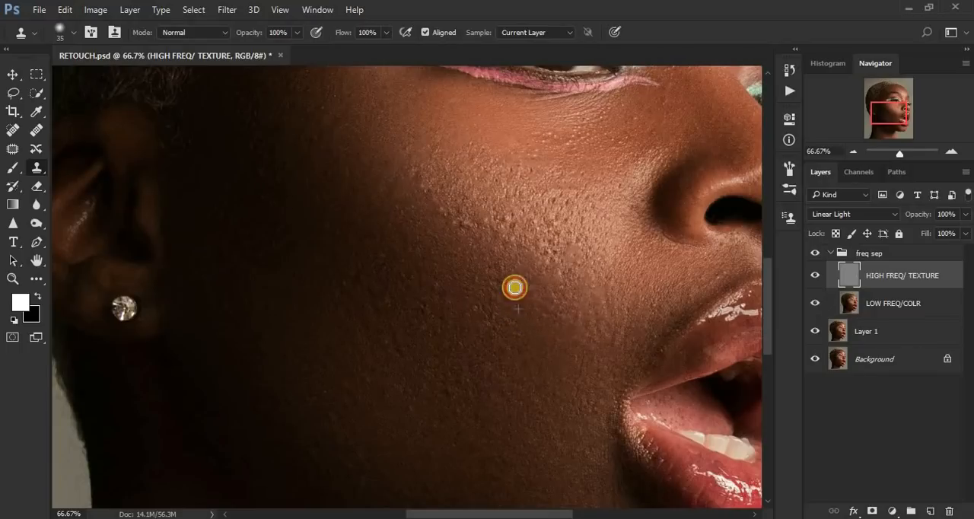
{"action": "left_click", "coordinate": [522, 324], "text": "alt"}
{"action": "left_click", "coordinate": [516, 312]}
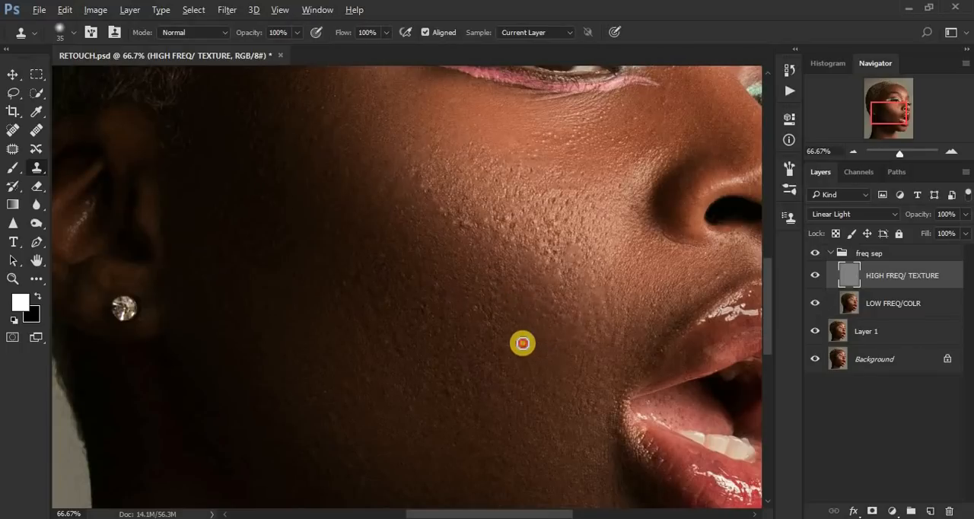
{"action": "left_click", "coordinate": [522, 343]}
{"action": "left_click", "coordinate": [520, 357], "text": "alt"}
{"action": "left_click", "coordinate": [505, 344]}
{"action": "left_click", "coordinate": [505, 330], "text": "alt"}
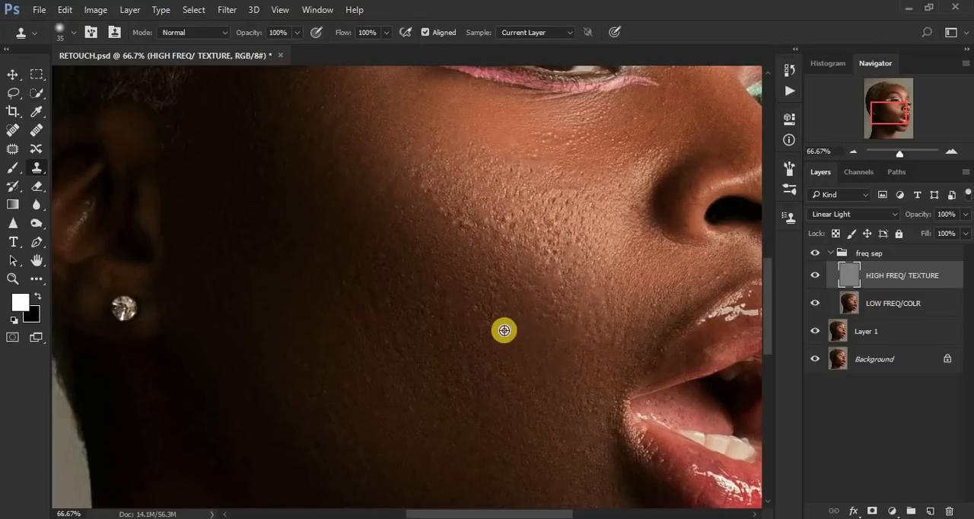
Step: Clone clean texture over the rough spots just below the bright cheek highlight, sampling from adjacent skin
{"action": "left_click", "coordinate": [493, 331]}
{"action": "left_click", "coordinate": [501, 302], "text": "alt"}
{"action": "left_click", "coordinate": [510, 281]}
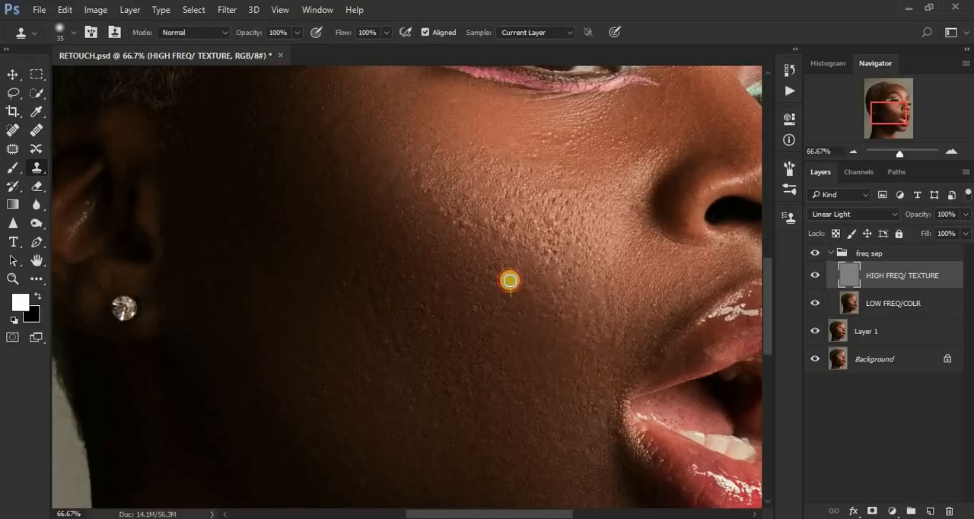
{"action": "left_click", "coordinate": [513, 279], "text": "alt"}
{"action": "left_click", "coordinate": [497, 264]}
{"action": "left_click", "coordinate": [513, 288], "text": "alt"}
{"action": "left_click", "coordinate": [493, 280]}
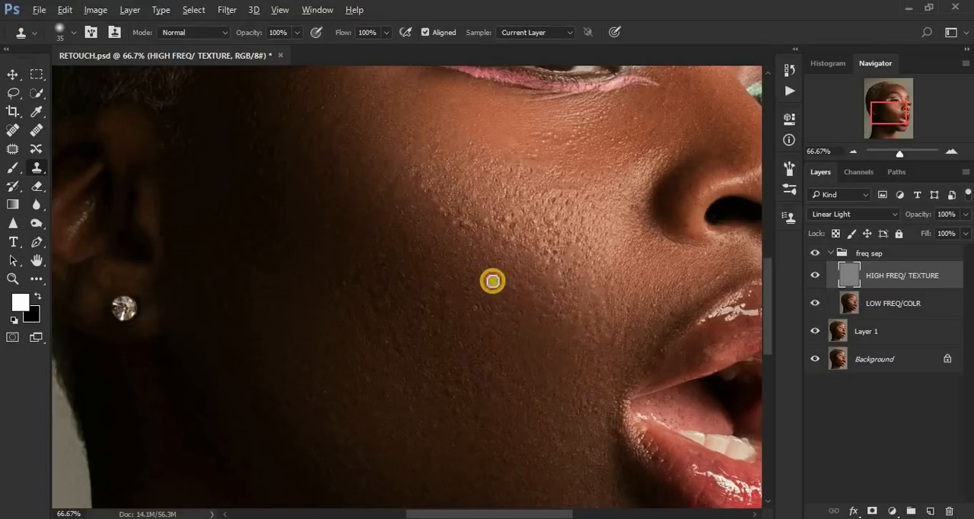
{"action": "left_click", "coordinate": [503, 278], "text": "alt"}
{"action": "left_click", "coordinate": [526, 324]}
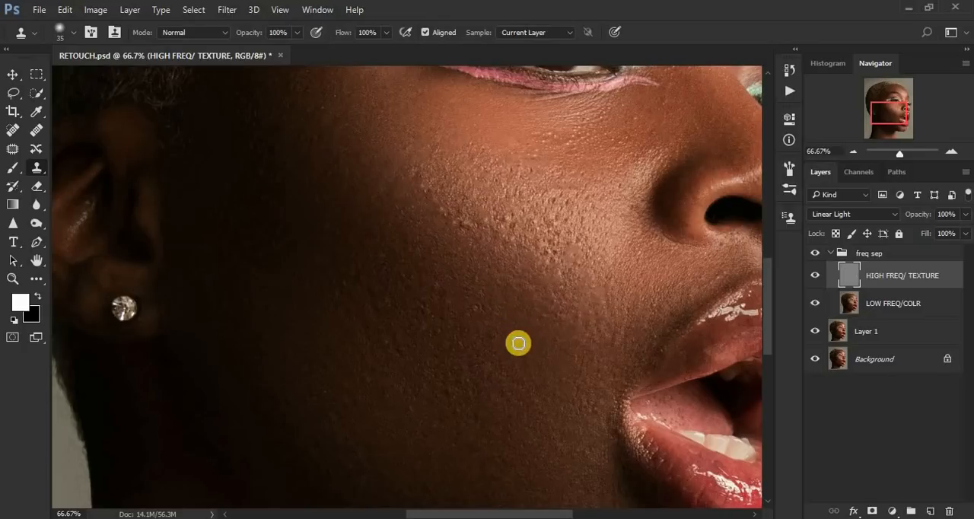
Step: Stamp out the bumps across the centre of the cheek, working from the mouth side toward the ear
{"action": "left_click", "coordinate": [496, 343]}
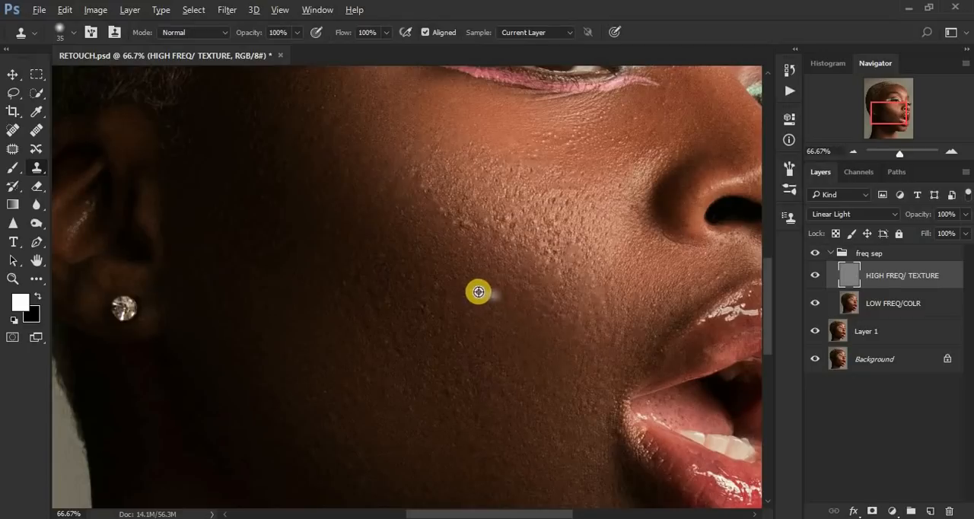
{"action": "left_click", "coordinate": [480, 364]}
{"action": "left_click_drag", "start_coordinate": [485, 352], "coordinate": [465, 339]}
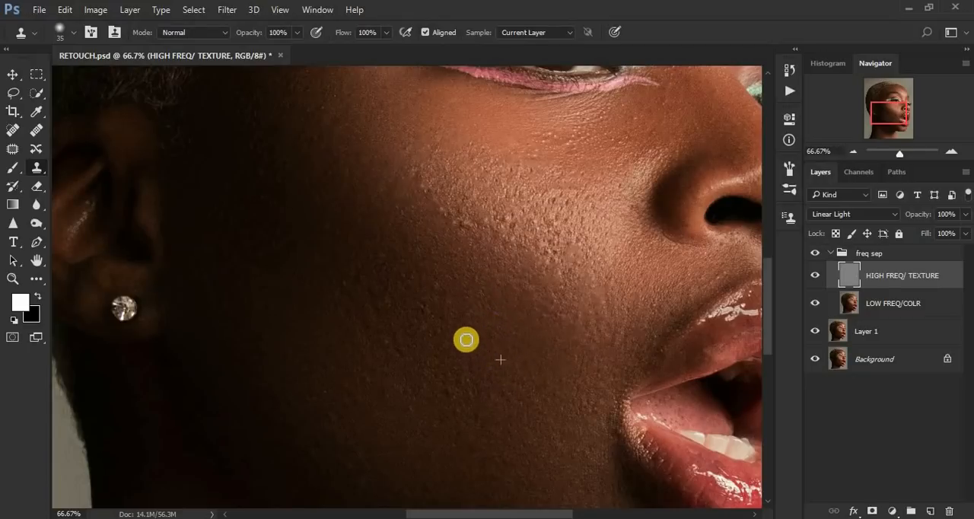
{"action": "left_click", "coordinate": [446, 309], "text": "alt"}
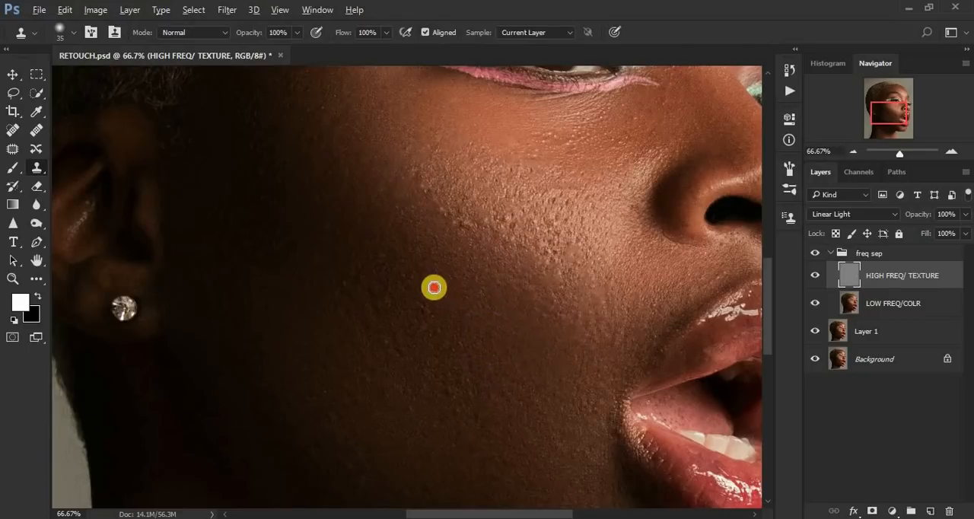
{"action": "left_click_drag", "start_coordinate": [461, 334], "coordinate": [441, 335]}
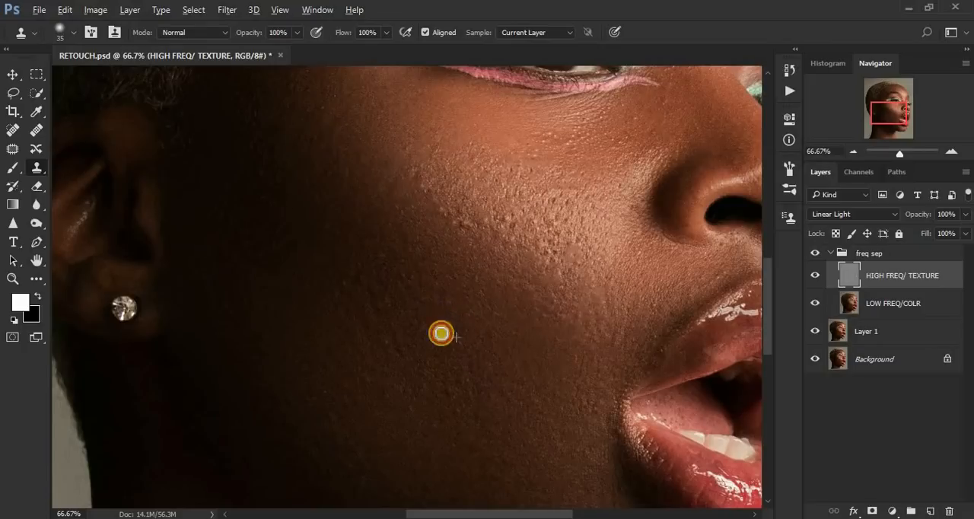
Step: Clone smoother texture over the blemishes on the lower cheek level with the mouth corner
{"action": "left_click", "coordinate": [471, 374]}
{"action": "left_click", "coordinate": [457, 376], "text": "alt"}
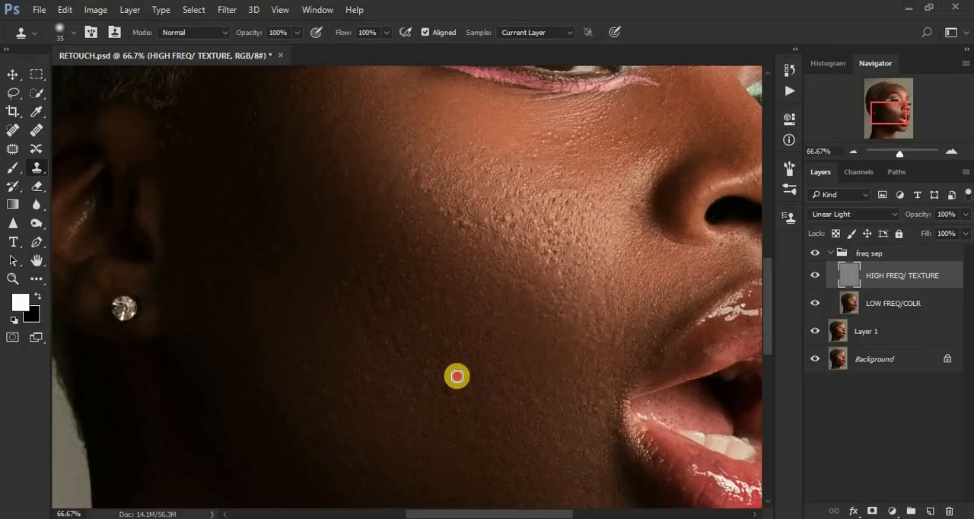
{"action": "left_click_drag", "start_coordinate": [482, 398], "coordinate": [497, 427]}
{"action": "left_click", "coordinate": [469, 389]}
{"action": "left_click", "coordinate": [476, 380], "text": "alt"}
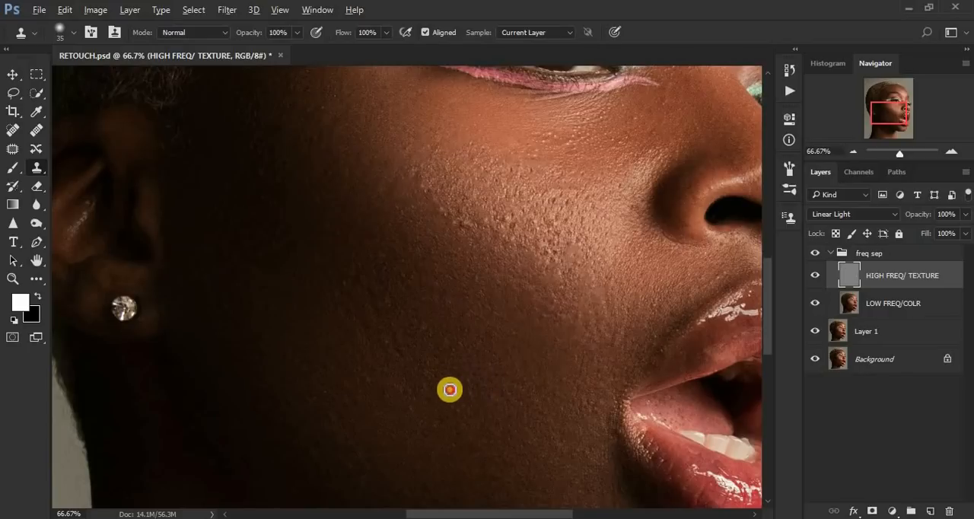
{"action": "left_click_drag", "start_coordinate": [450, 368], "coordinate": [460, 366]}
Step: Clean the bumps on the shadowed mid-cheek between the ear and the cheek centre with clone strokes
{"action": "left_click", "coordinate": [424, 351], "text": "alt"}
{"action": "left_click", "coordinate": [395, 338]}
{"action": "left_click", "coordinate": [406, 337]}
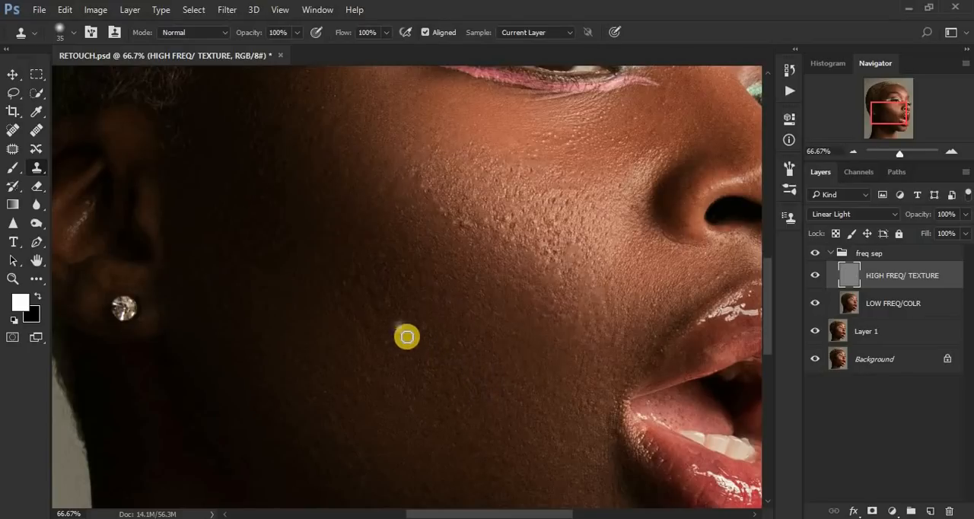
{"action": "left_click", "coordinate": [363, 317], "text": "alt"}
{"action": "left_click", "coordinate": [400, 315]}
{"action": "left_click", "coordinate": [377, 304]}
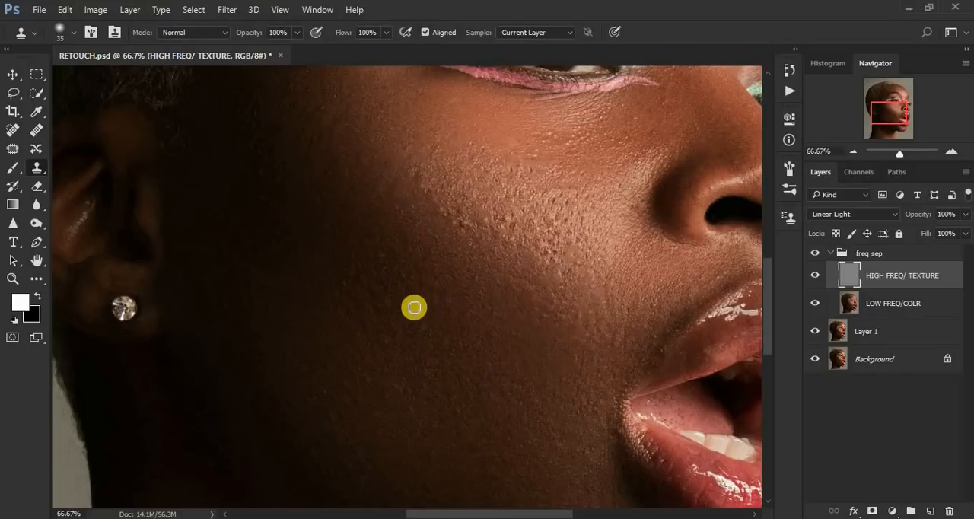
{"action": "left_click", "coordinate": [365, 276]}
{"action": "left_click", "coordinate": [416, 275]}
{"action": "left_click", "coordinate": [452, 287]}
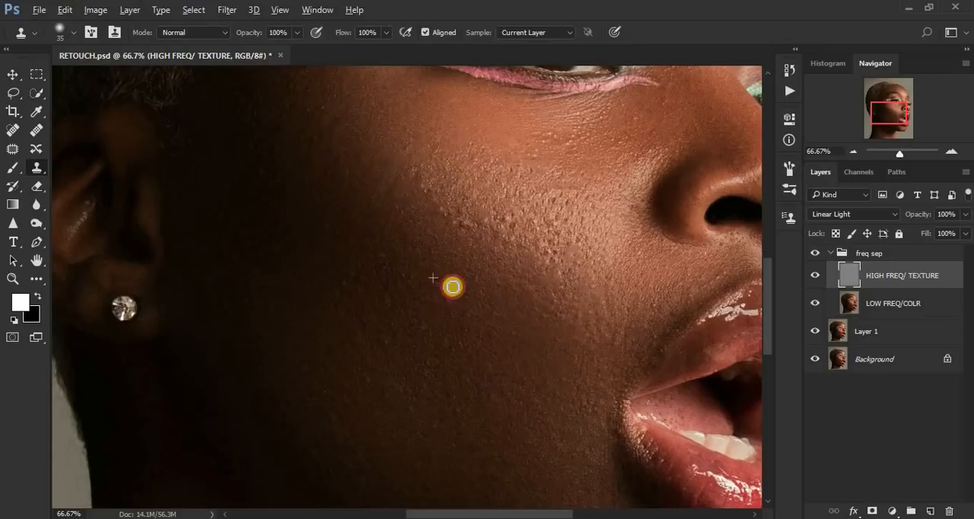
{"action": "left_click", "coordinate": [447, 302]}
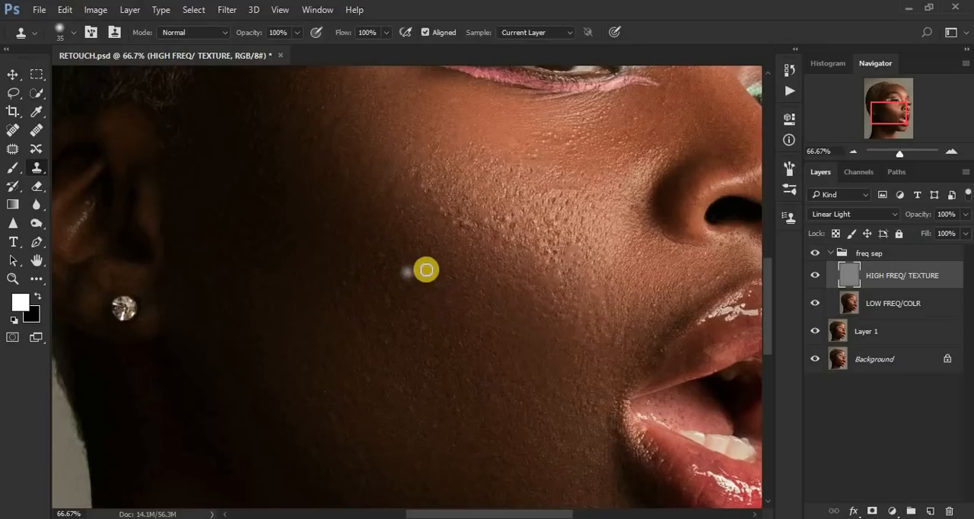
Step: Clone over the remaining spots on the darker side of the cheek, level with the earring
{"action": "left_click", "coordinate": [382, 270]}
{"action": "left_click", "coordinate": [376, 284]}
{"action": "left_click", "coordinate": [363, 286], "text": "alt"}
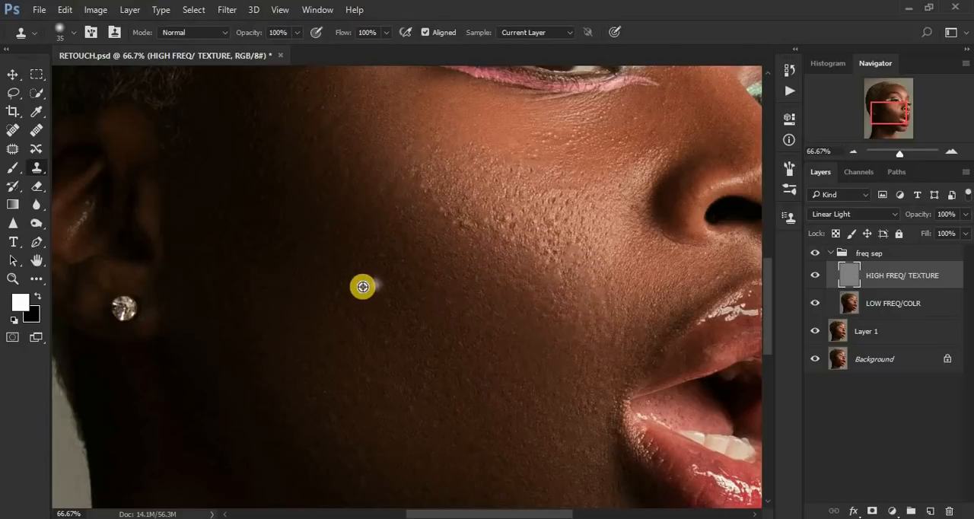
{"action": "left_click", "coordinate": [401, 288]}
{"action": "left_click", "coordinate": [402, 303], "text": "alt"}
Step: Go over the centre of the cheek again with the Clone Stamp to even out leftover bumps
{"action": "left_click", "coordinate": [457, 325]}
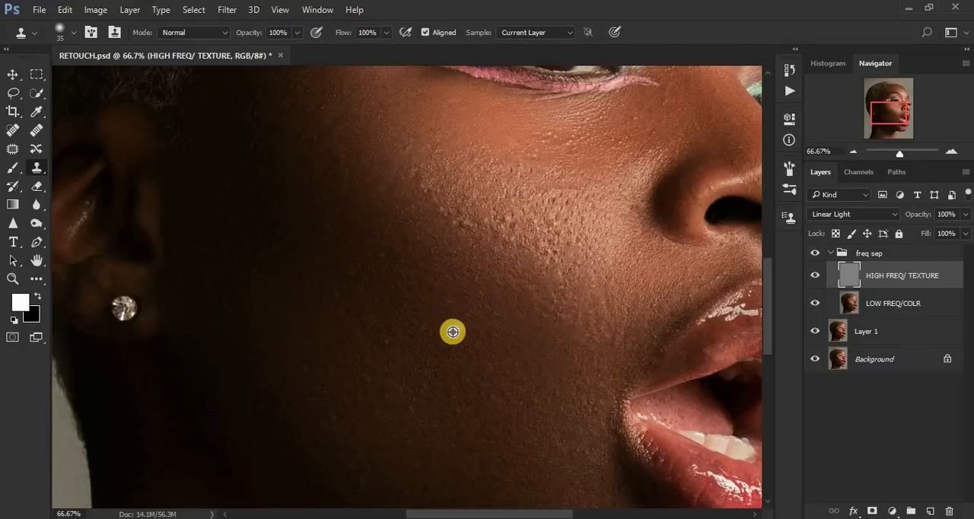
{"action": "left_click", "coordinate": [437, 332], "text": "alt"}
{"action": "left_click", "coordinate": [431, 320]}
{"action": "left_click", "coordinate": [485, 342], "text": "alt"}
{"action": "left_click", "coordinate": [463, 344]}
{"action": "left_click", "coordinate": [472, 349]}
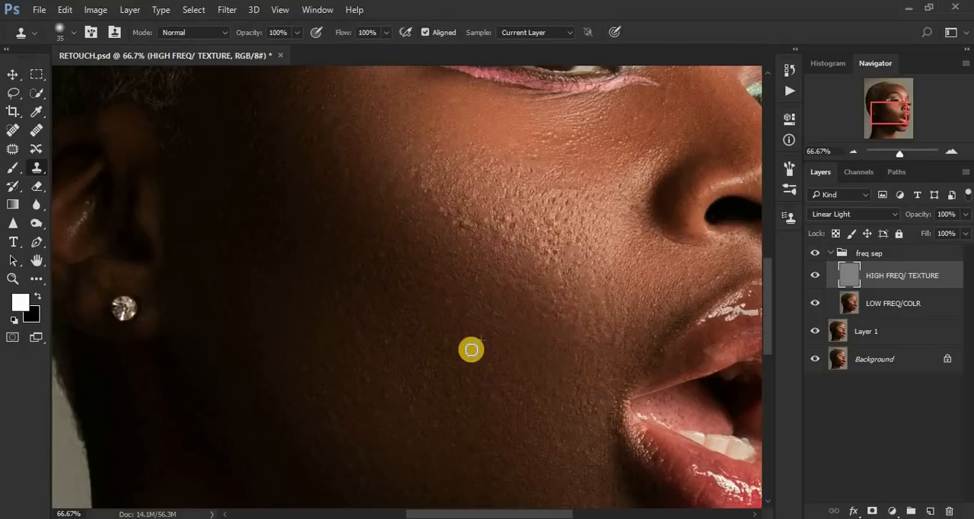
{"action": "left_click", "coordinate": [452, 344], "text": "alt"}
{"action": "left_click", "coordinate": [492, 373]}
Step: Smooth the texture of the lower cheek toward the jaw with repeated clone samples and short strokes
{"action": "left_click", "coordinate": [464, 390]}
{"action": "left_click", "coordinate": [429, 406], "text": "alt"}
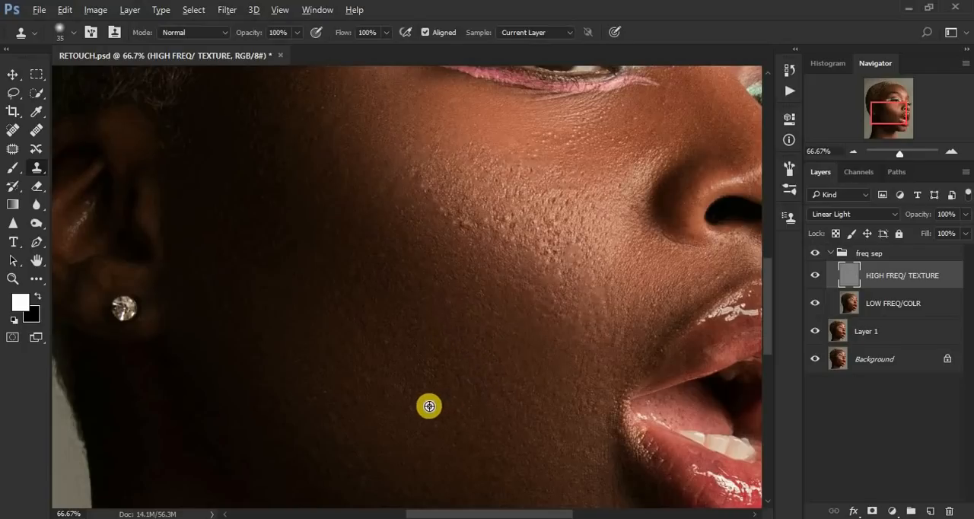
{"action": "left_click", "coordinate": [419, 406]}
{"action": "left_click", "coordinate": [431, 388], "text": "alt"}
{"action": "left_click", "coordinate": [442, 381]}
{"action": "left_click", "coordinate": [439, 357]}
{"action": "left_click", "coordinate": [455, 359]}
{"action": "left_click", "coordinate": [449, 376], "text": "alt"}
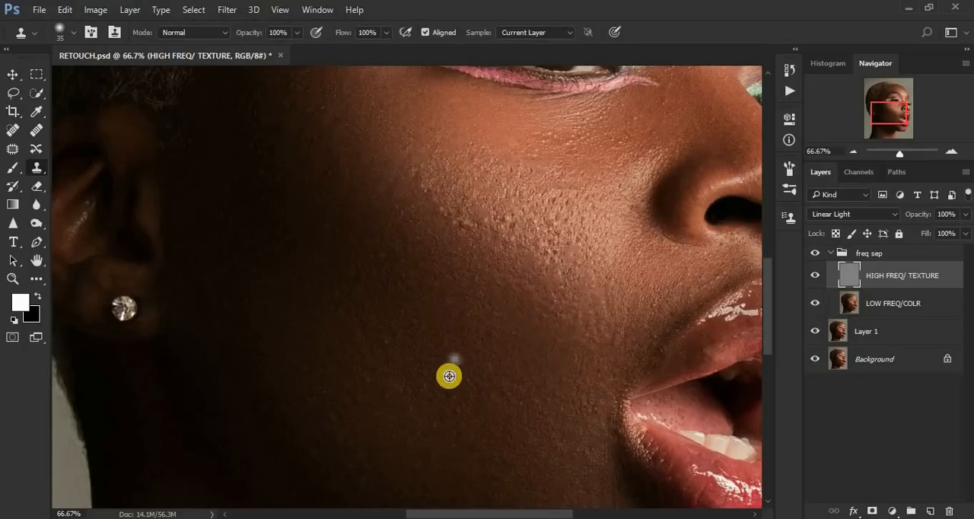
{"action": "left_click", "coordinate": [428, 376]}
{"action": "left_click", "coordinate": [432, 363], "text": "alt"}
{"action": "left_click", "coordinate": [427, 361]}
Step: Clone clean texture over the pores on the shadowed cheek, moving upward toward the ear
{"action": "left_click", "coordinate": [414, 332], "text": "alt"}
{"action": "left_click", "coordinate": [385, 335]}
{"action": "left_click", "coordinate": [419, 333]}
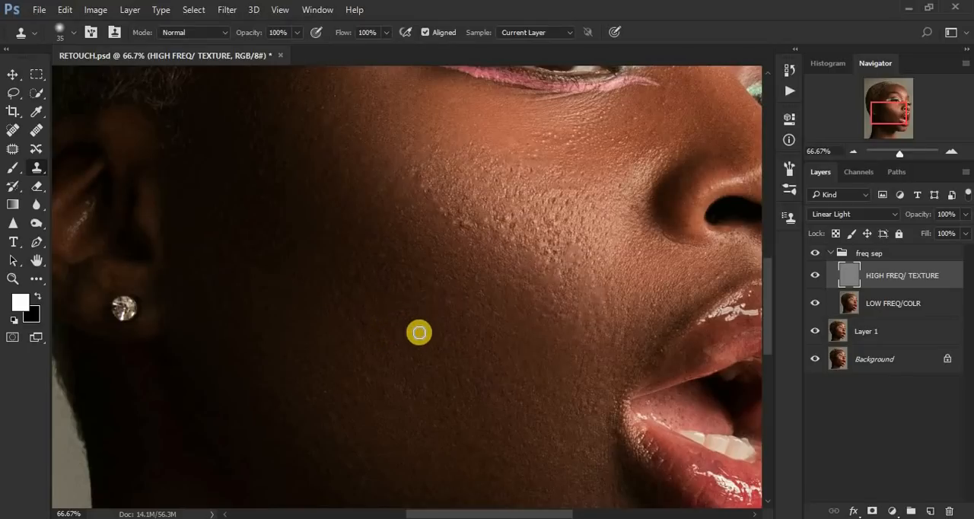
{"action": "left_click", "coordinate": [401, 329]}
{"action": "left_click", "coordinate": [382, 323], "text": "alt"}
{"action": "left_click", "coordinate": [364, 306]}
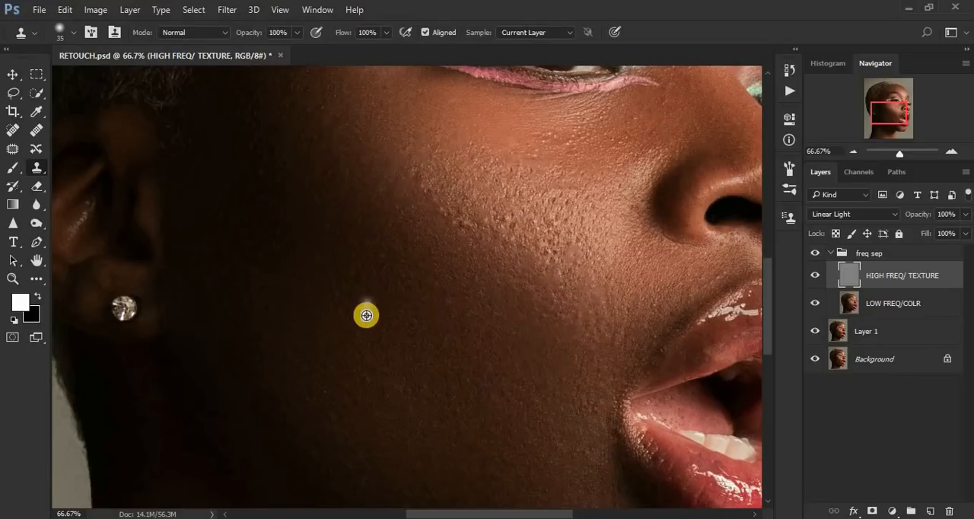
{"action": "left_click", "coordinate": [332, 260], "text": "alt"}
Step: Clone out the small bumps along the shadow edge below the cheek highlight on the ear side
{"action": "left_click", "coordinate": [414, 287]}
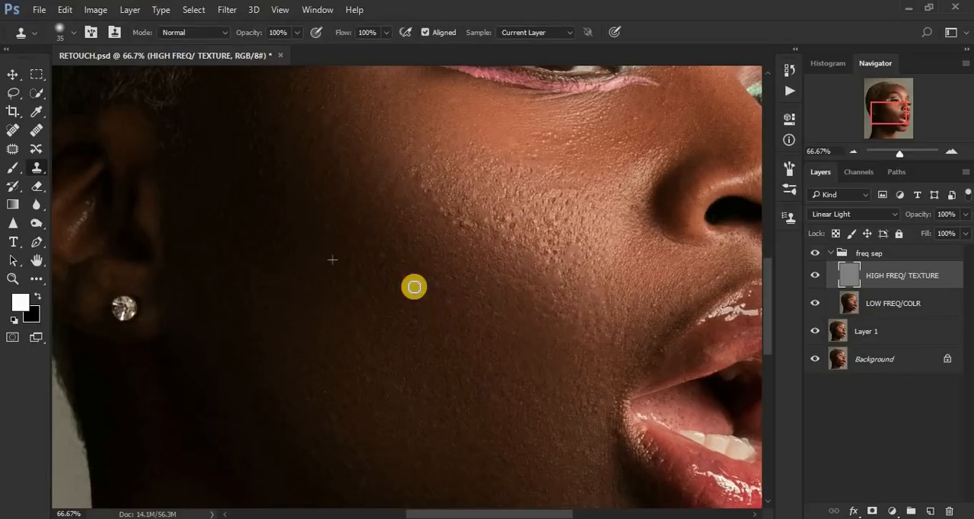
{"action": "left_click", "coordinate": [454, 276], "text": "alt"}
{"action": "left_click", "coordinate": [460, 290]}
{"action": "left_click", "coordinate": [409, 263], "text": "alt"}
{"action": "left_click", "coordinate": [384, 256]}
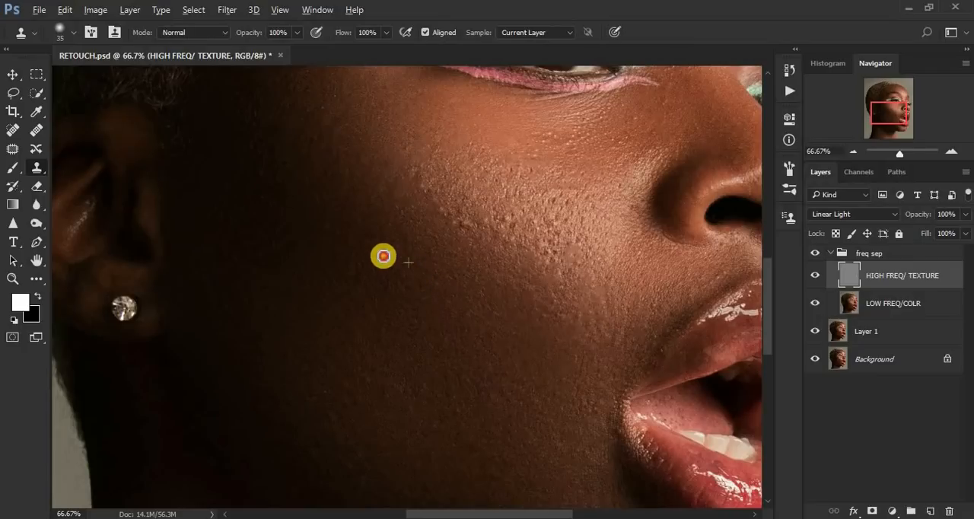
Step: Clone smooth texture over the rough skin between the cheek and the corner of the upper lip
{"action": "left_click", "coordinate": [608, 304], "text": "alt"}
{"action": "left_click", "coordinate": [614, 284]}
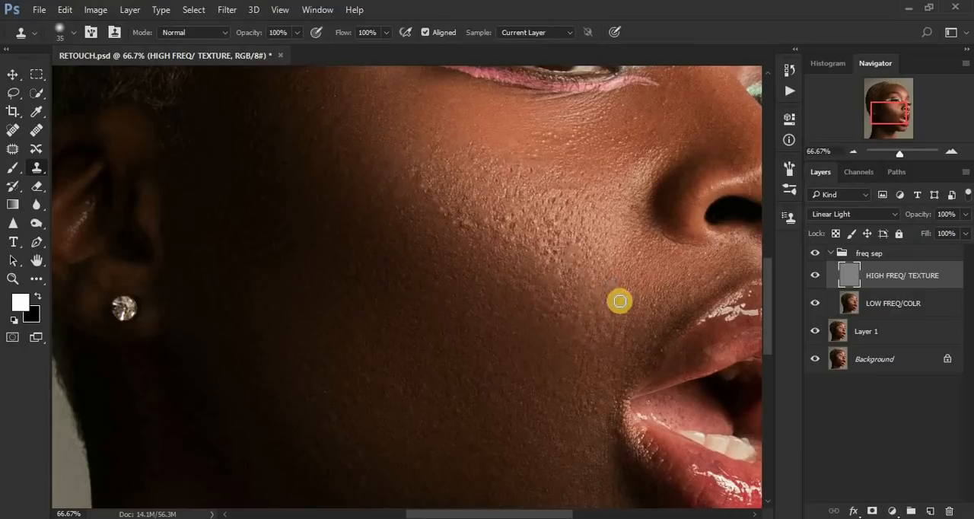
{"action": "left_click", "coordinate": [619, 347], "text": "alt"}
{"action": "left_click", "coordinate": [620, 321]}
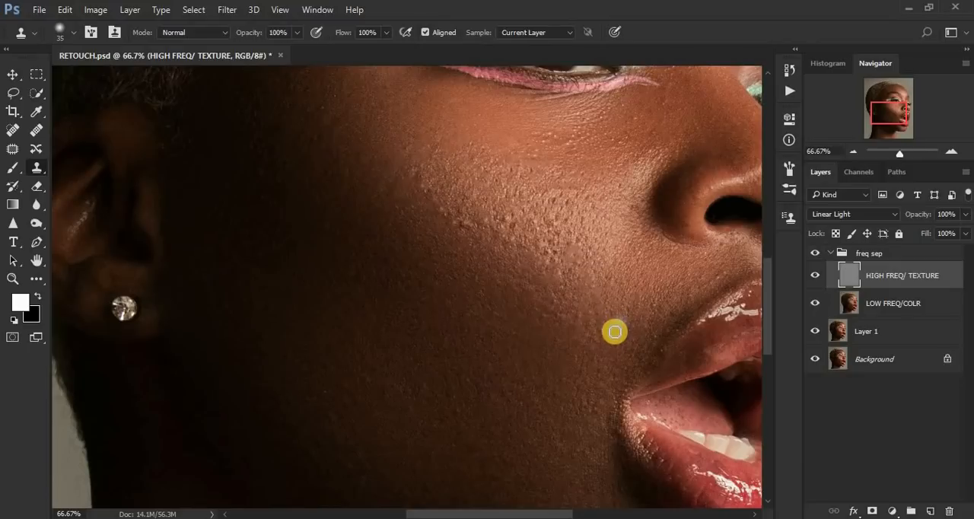
{"action": "left_click", "coordinate": [595, 315]}
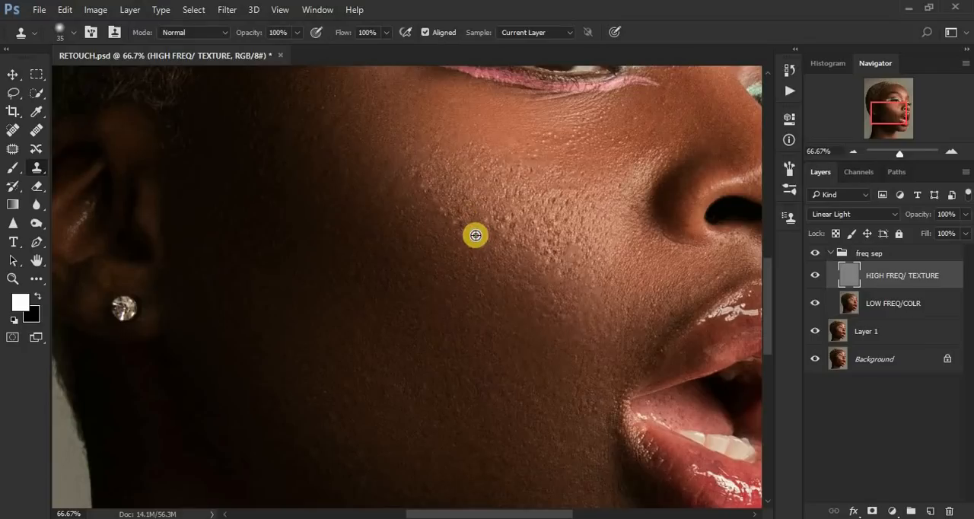
Step: Stamp out the prominent bumps on the ear-side edge of the bright cheek highlight
{"action": "left_click", "coordinate": [459, 220], "text": "alt"}
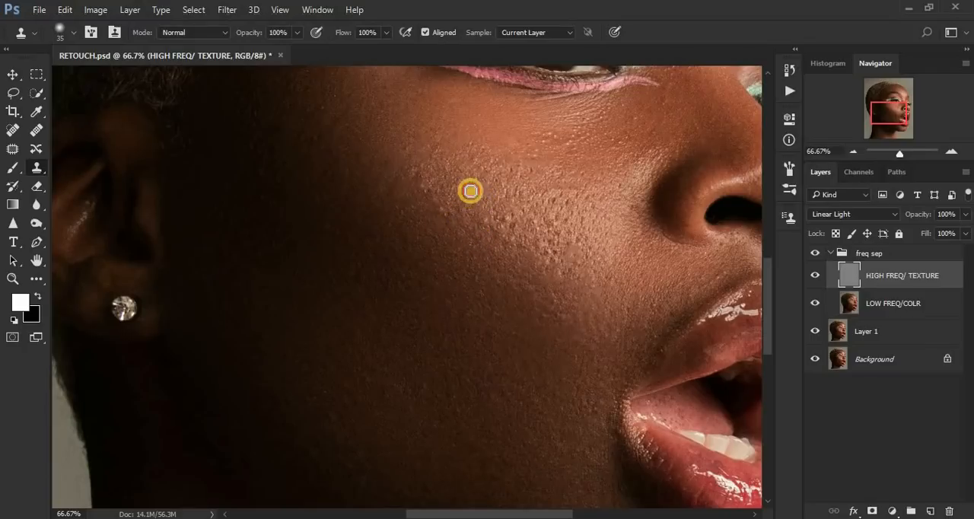
{"action": "left_click", "coordinate": [464, 210]}
{"action": "left_click", "coordinate": [461, 216], "text": "alt"}
{"action": "left_click", "coordinate": [443, 208]}
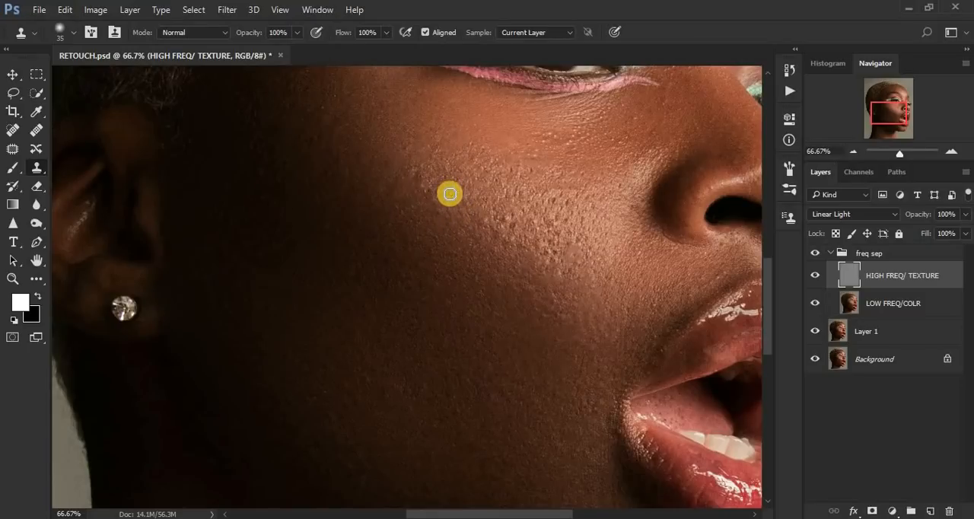
{"action": "left_click", "coordinate": [428, 187]}
{"action": "left_click", "coordinate": [470, 186]}
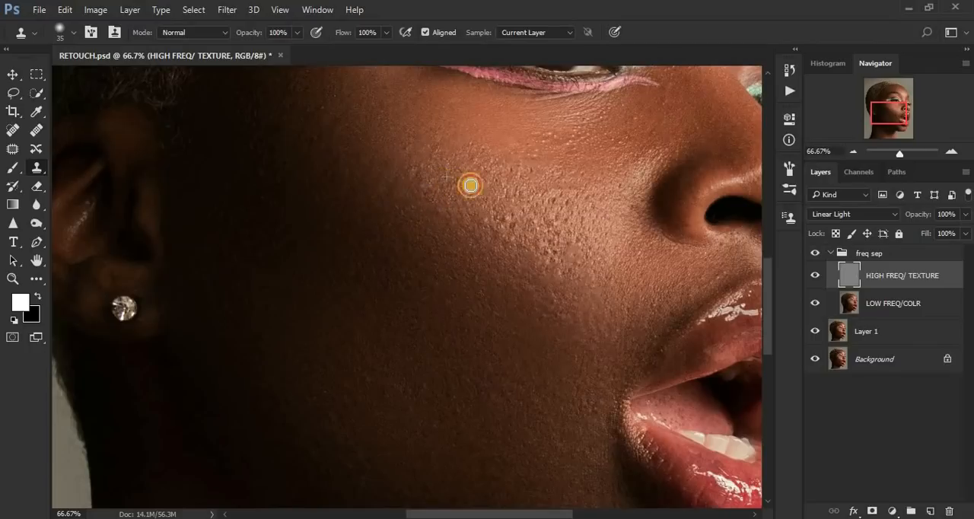
Step: Clone out the raised bumps in the middle of the bright cheek highlight
{"action": "left_click", "coordinate": [525, 225], "text": "alt"}
{"action": "left_click", "coordinate": [515, 210]}
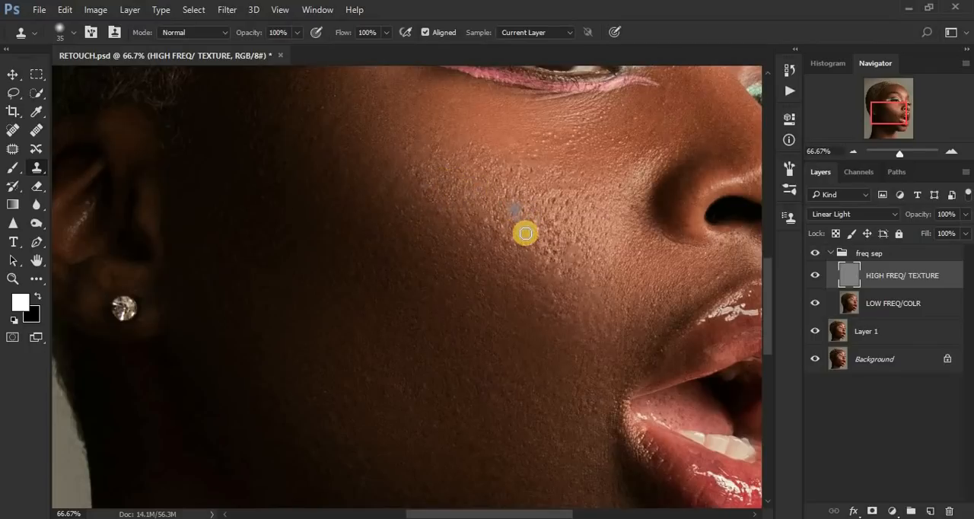
{"action": "left_click", "coordinate": [520, 237]}
{"action": "left_click", "coordinate": [518, 246], "text": "alt"}
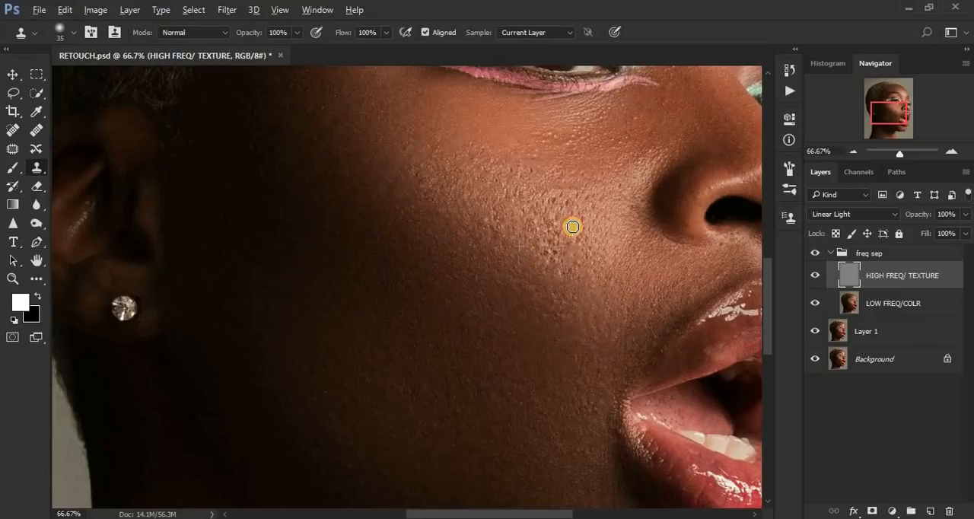
{"action": "left_click", "coordinate": [577, 229]}
{"action": "left_click", "coordinate": [558, 243], "text": "alt"}
{"action": "left_click", "coordinate": [601, 219]}
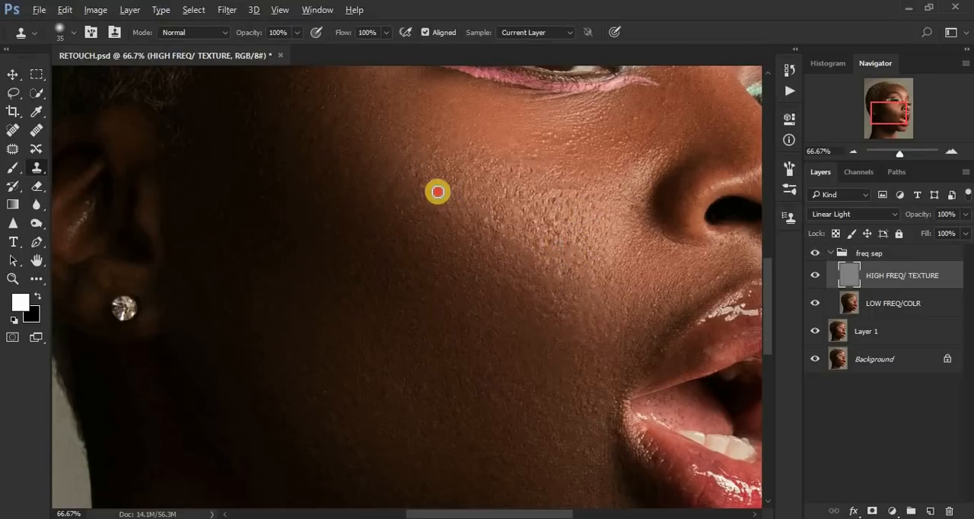
Step: Clone smooth texture over the upper shadowed cheek, working from the highlight's edge toward the ear
{"action": "left_click", "coordinate": [457, 280], "text": "alt"}
{"action": "left_click", "coordinate": [366, 188], "text": "alt"}
{"action": "left_click", "coordinate": [351, 170]}
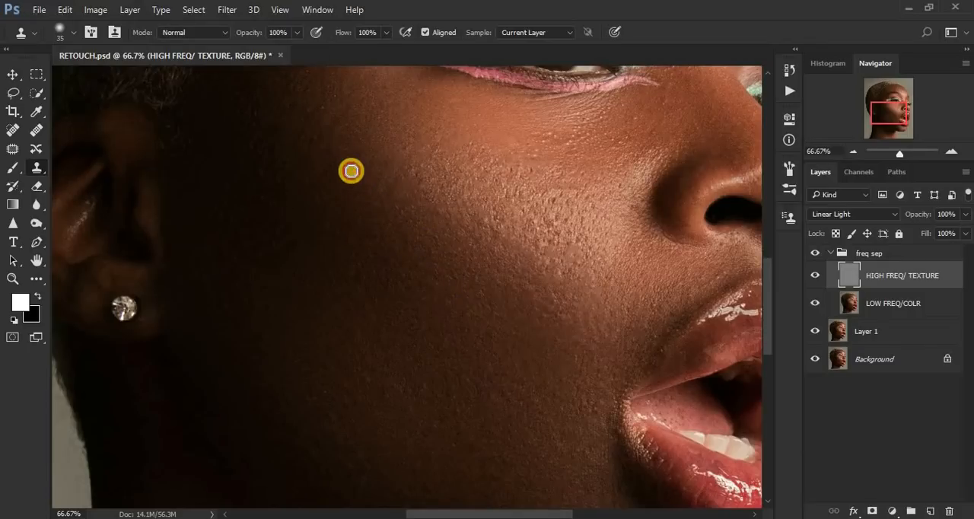
{"action": "left_click", "coordinate": [344, 143], "text": "alt"}
{"action": "left_click", "coordinate": [336, 132]}
{"action": "left_click", "coordinate": [295, 174], "text": "alt"}
{"action": "left_click", "coordinate": [275, 172]}
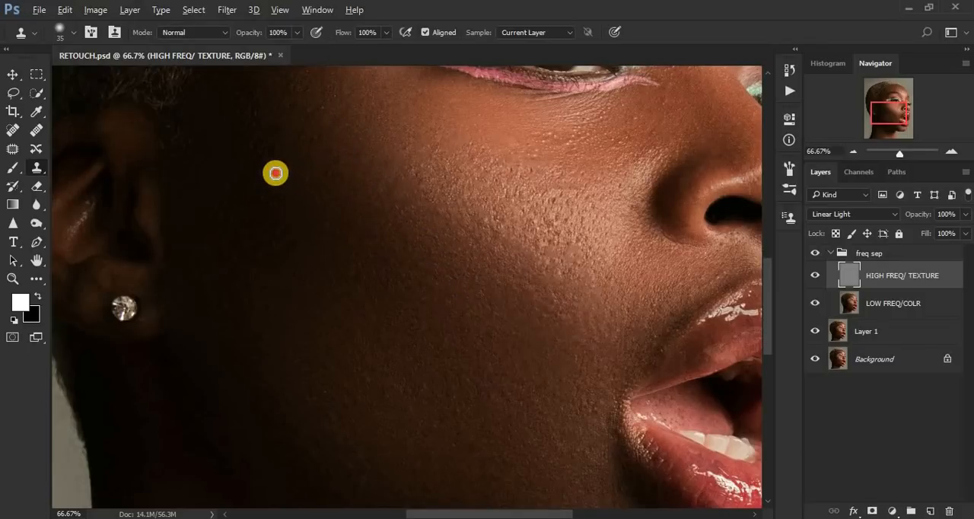
Step: Stamp clean texture over the dark skin in front of the ear, moving up toward the temple
{"action": "left_click", "coordinate": [292, 182], "text": "alt"}
{"action": "left_click", "coordinate": [260, 175]}
{"action": "left_click", "coordinate": [267, 141], "text": "alt"}
{"action": "left_click", "coordinate": [252, 146]}
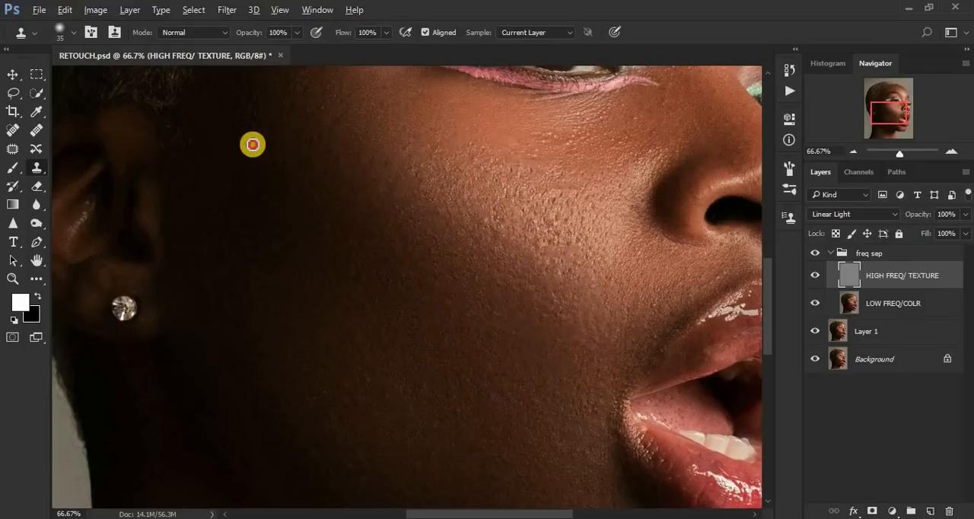
{"action": "left_click", "coordinate": [272, 115], "text": "alt"}
{"action": "left_click", "coordinate": [253, 106]}
Step: Clone out the remaining spots on the dark cheek beside the earring and down toward the jaw
{"action": "left_click", "coordinate": [342, 260], "text": "alt"}
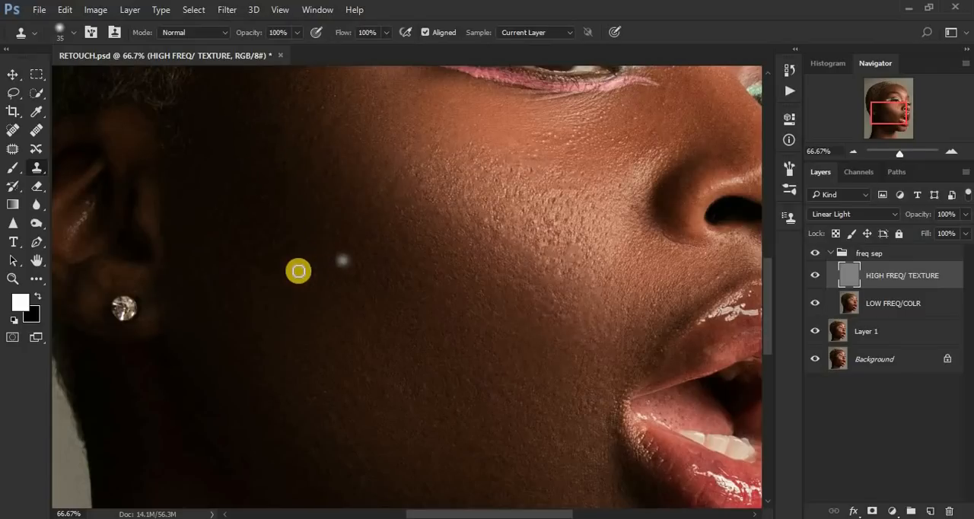
{"action": "left_click", "coordinate": [263, 260]}
{"action": "left_click", "coordinate": [283, 277]}
{"action": "left_click", "coordinate": [374, 406], "text": "alt"}
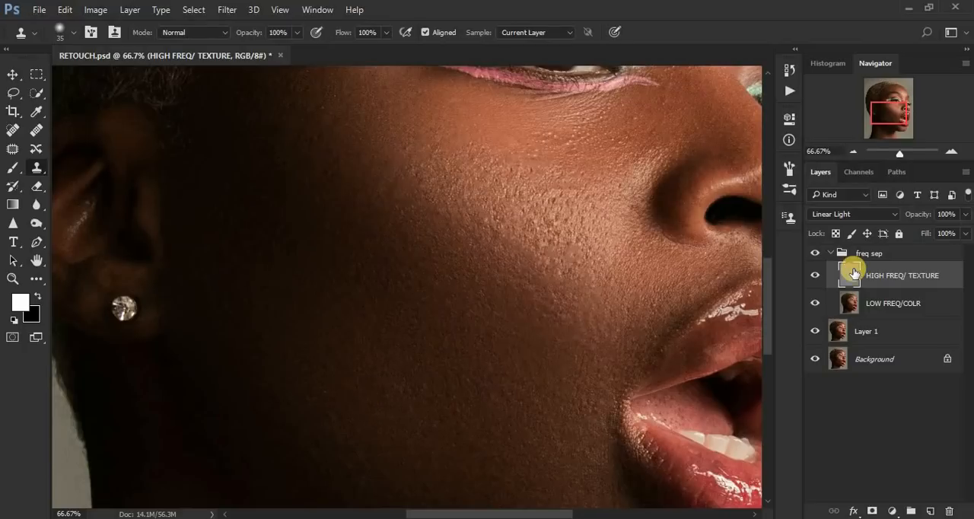
Step: Toggle the freq sep group's visibility to compare the cheek before and after retouching
{"action": "left_click", "coordinate": [814, 254]}
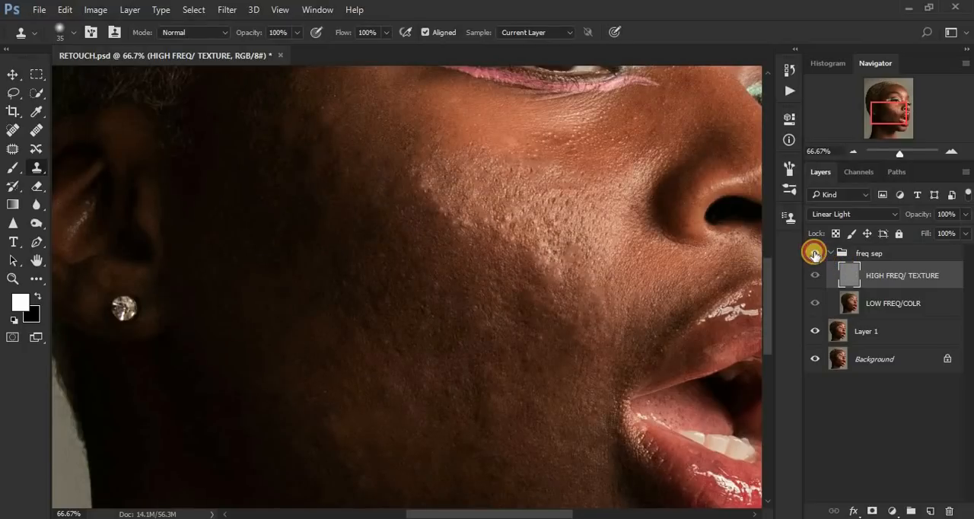
{"action": "left_click", "coordinate": [814, 254]}
{"action": "left_click", "coordinate": [815, 253]}
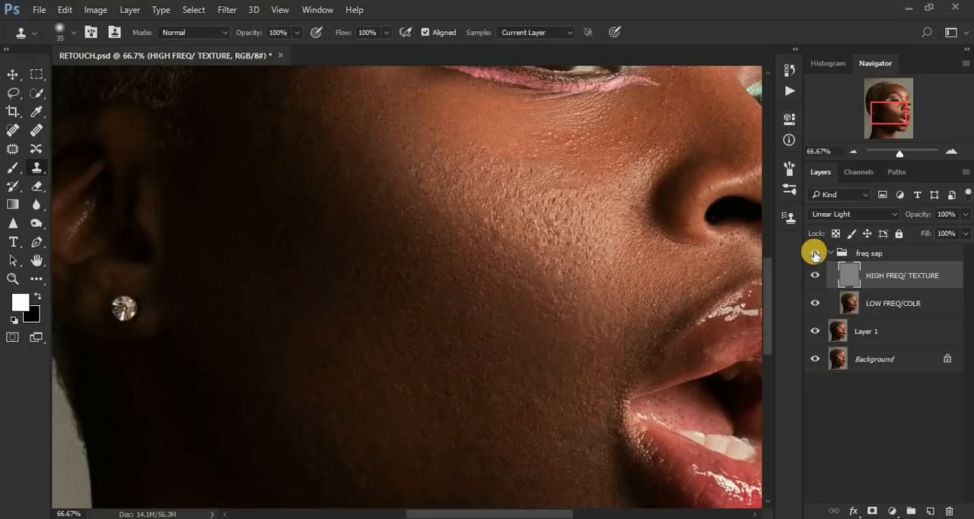
{"action": "left_click", "coordinate": [816, 254]}
{"action": "left_click", "coordinate": [815, 253]}
{"action": "left_click", "coordinate": [815, 253]}
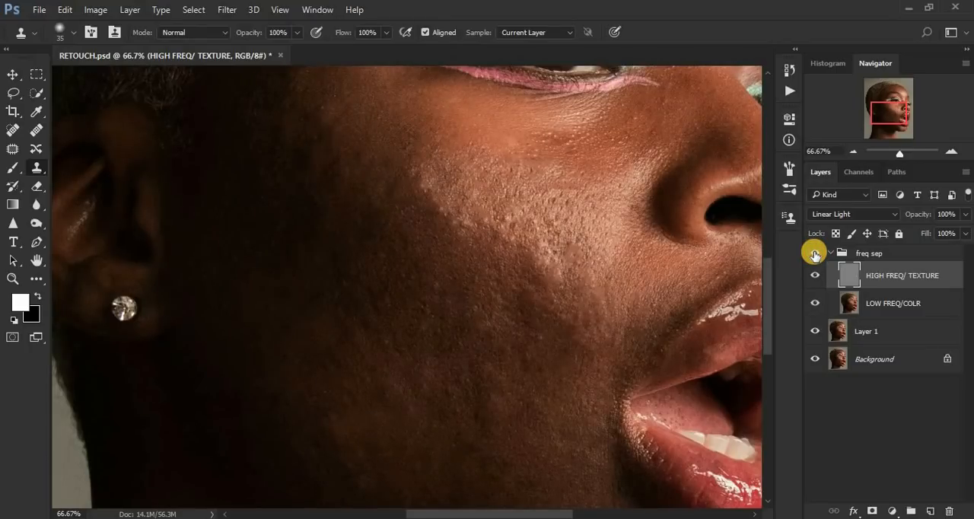
{"action": "left_click", "coordinate": [815, 253]}
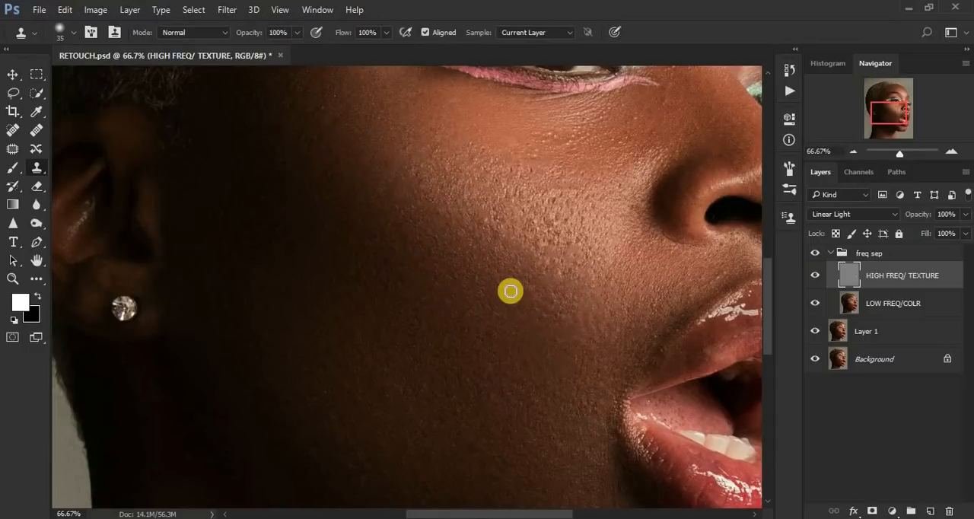
Step: Clone finer texture over the pits on the nose side of the cheek highlight
{"action": "left_click", "coordinate": [581, 313], "text": "alt"}
{"action": "left_click", "coordinate": [563, 298]}
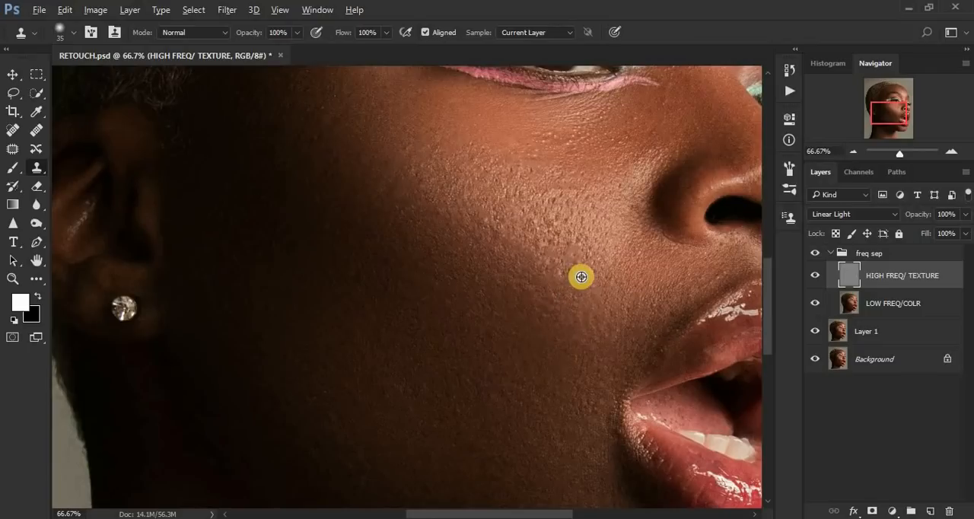
{"action": "left_click", "coordinate": [560, 239], "text": "alt"}
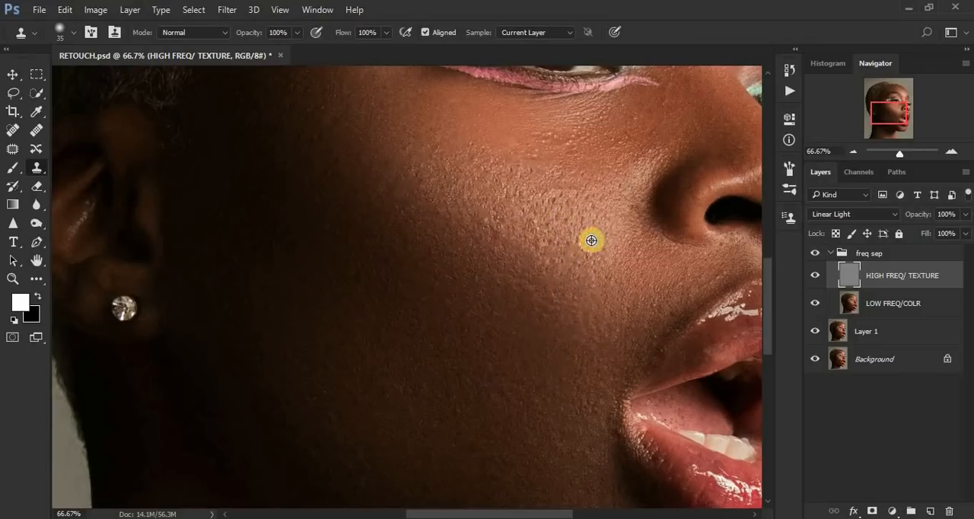
{"action": "left_click", "coordinate": [552, 198], "text": "alt"}
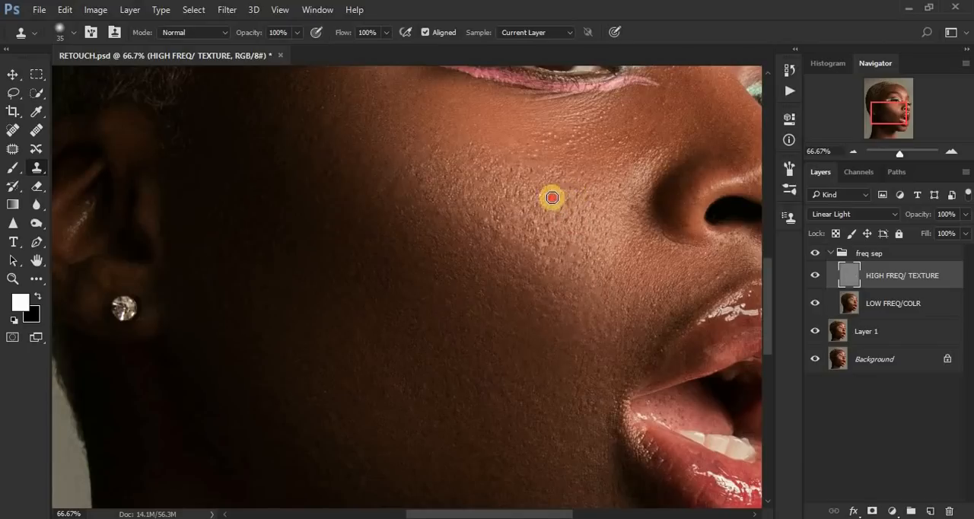
{"action": "left_click", "coordinate": [590, 202]}
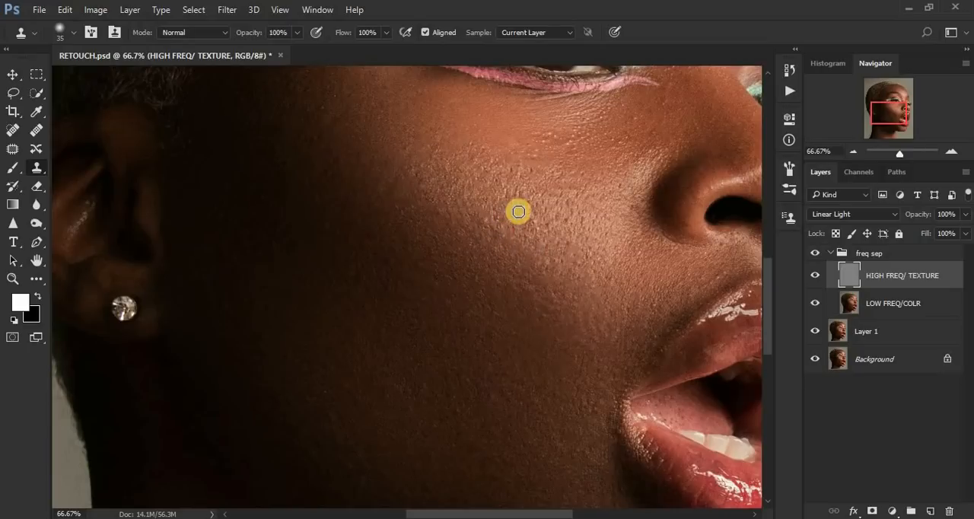
Step: Stamp out the pores across the centre and lower ear-side edge of the cheek highlight
{"action": "left_click", "coordinate": [492, 230]}
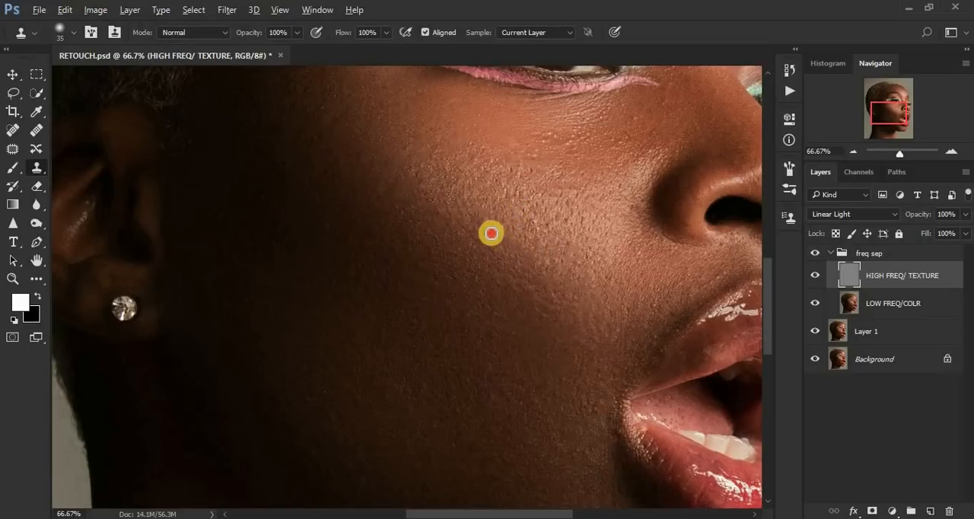
{"action": "left_click", "coordinate": [532, 227]}
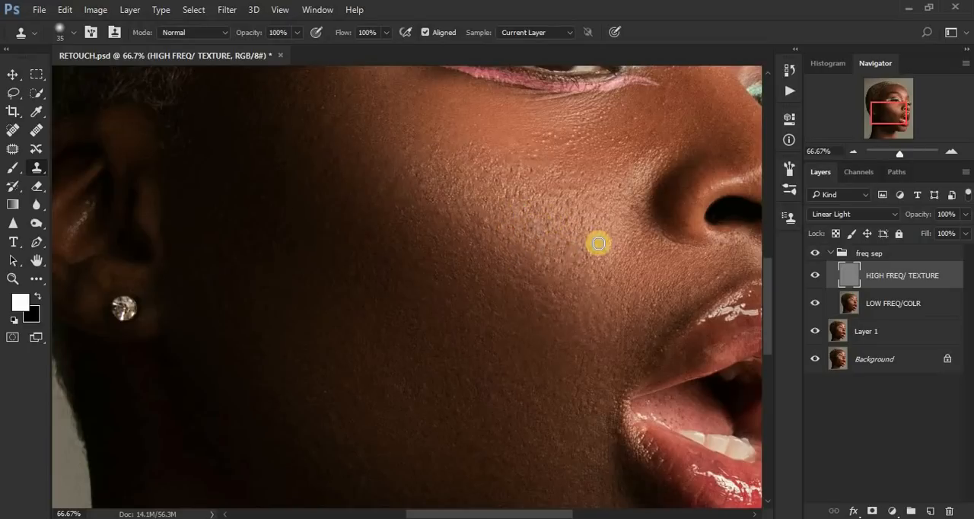
{"action": "left_click", "coordinate": [570, 246]}
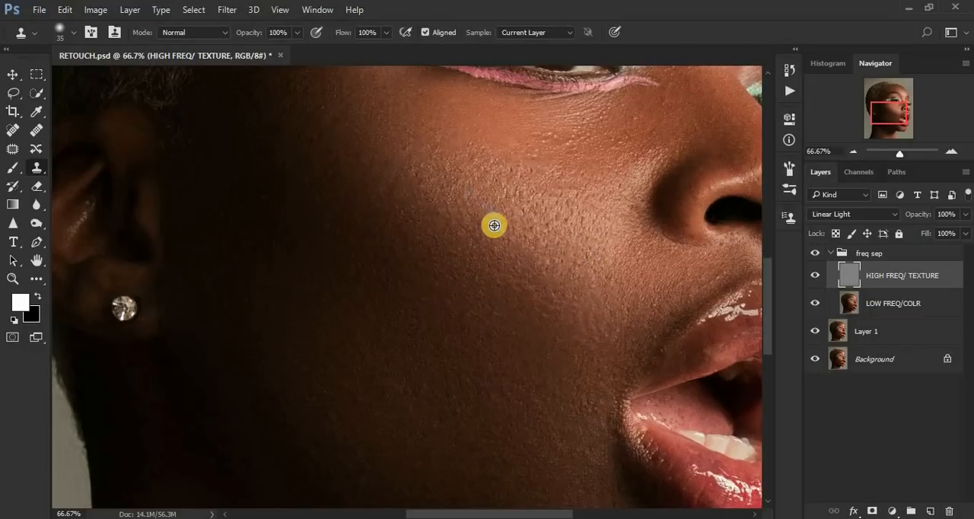
{"action": "left_click", "coordinate": [490, 229]}
{"action": "left_click", "coordinate": [523, 233], "text": "alt"}
{"action": "left_click", "coordinate": [502, 231]}
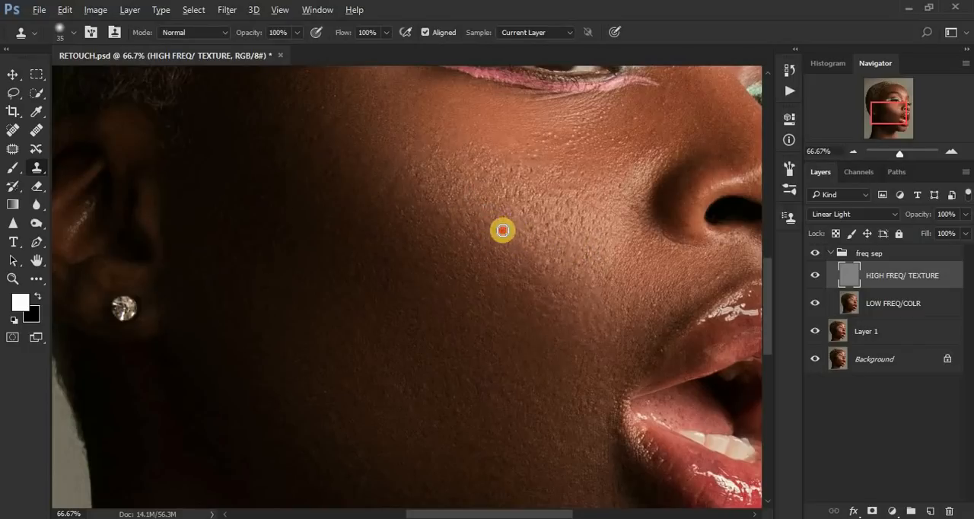
{"action": "left_click", "coordinate": [510, 230], "text": "alt"}
{"action": "left_click", "coordinate": [510, 261]}
{"action": "left_click", "coordinate": [525, 245], "text": "alt"}
Step: Clone smooth texture over the bumps on the highlight's lower end, down toward the upper lip
{"action": "left_click", "coordinate": [570, 237]}
{"action": "left_click", "coordinate": [577, 225], "text": "alt"}
{"action": "left_click", "coordinate": [575, 264]}
{"action": "left_click", "coordinate": [575, 273], "text": "alt"}
{"action": "left_click", "coordinate": [546, 255]}
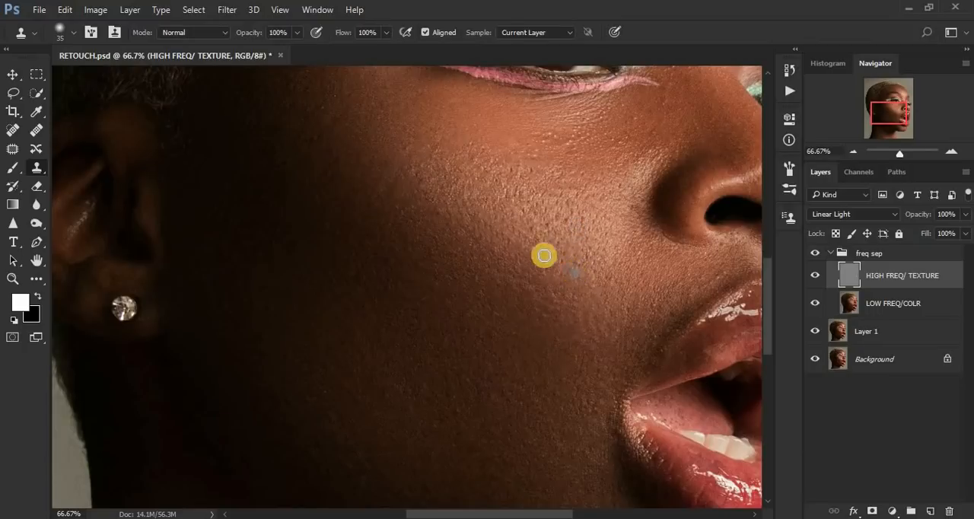
{"action": "left_click", "coordinate": [580, 310], "text": "alt"}
{"action": "left_click", "coordinate": [559, 307]}
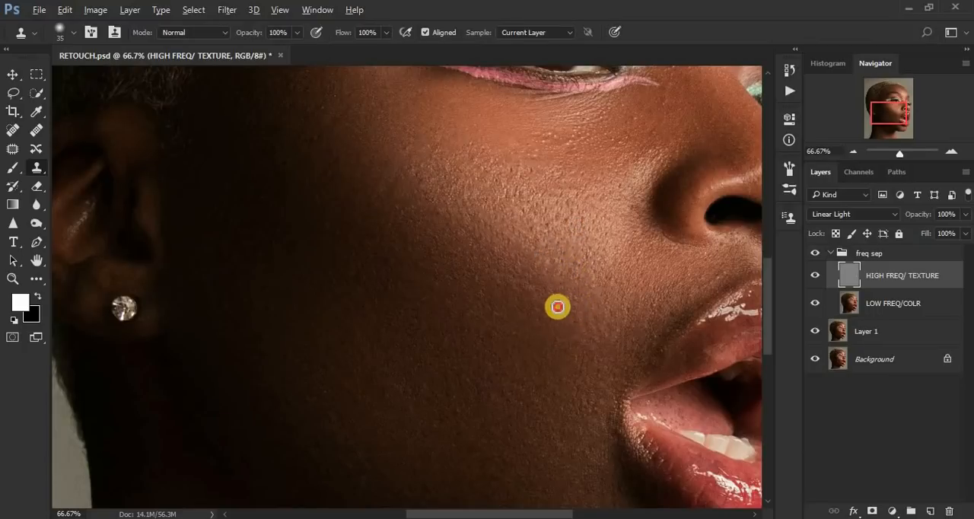
Step: Paint cloned texture over the shadowed side of the face, from beside the earring up to the temple
{"action": "left_click", "coordinate": [385, 209], "text": "alt"}
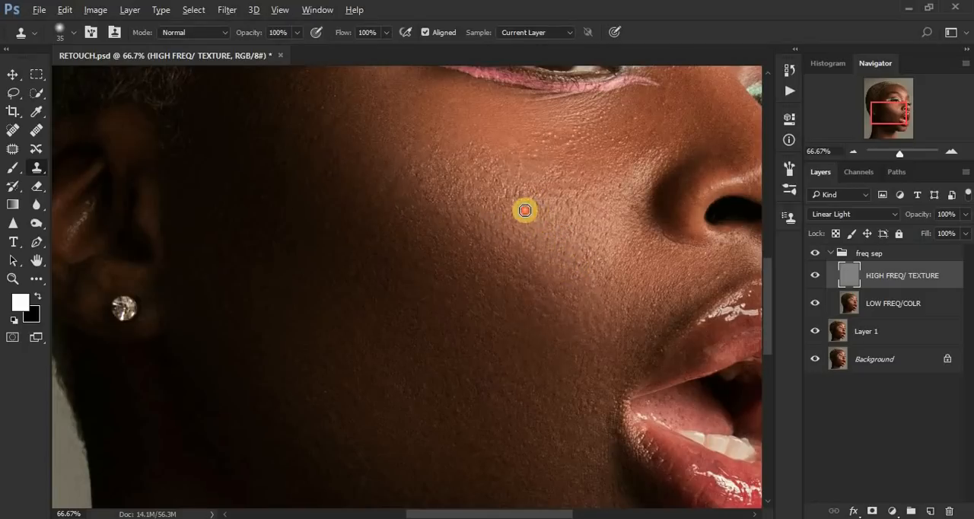
{"action": "mouse_move", "coordinate": [337, 141]}
{"action": "left_mouse_down"}
{"action": "mouse_move", "coordinate": [309, 126]}
{"action": "mouse_move", "coordinate": [325, 138]}
{"action": "mouse_move", "coordinate": [312, 143]}
{"action": "mouse_move", "coordinate": [307, 129]}
{"action": "mouse_move", "coordinate": [322, 140]}
{"action": "mouse_move", "coordinate": [295, 141]}
{"action": "mouse_move", "coordinate": [324, 128]}
{"action": "mouse_move", "coordinate": [334, 146]}
{"action": "mouse_move", "coordinate": [304, 141]}
{"action": "mouse_move", "coordinate": [309, 121]}
{"action": "mouse_move", "coordinate": [324, 152]}
{"action": "mouse_move", "coordinate": [305, 140]}
{"action": "mouse_move", "coordinate": [335, 144]}
{"action": "mouse_move", "coordinate": [279, 131]}
{"action": "mouse_move", "coordinate": [255, 150]}
{"action": "mouse_move", "coordinate": [361, 240]}
{"action": "left_mouse_up"}
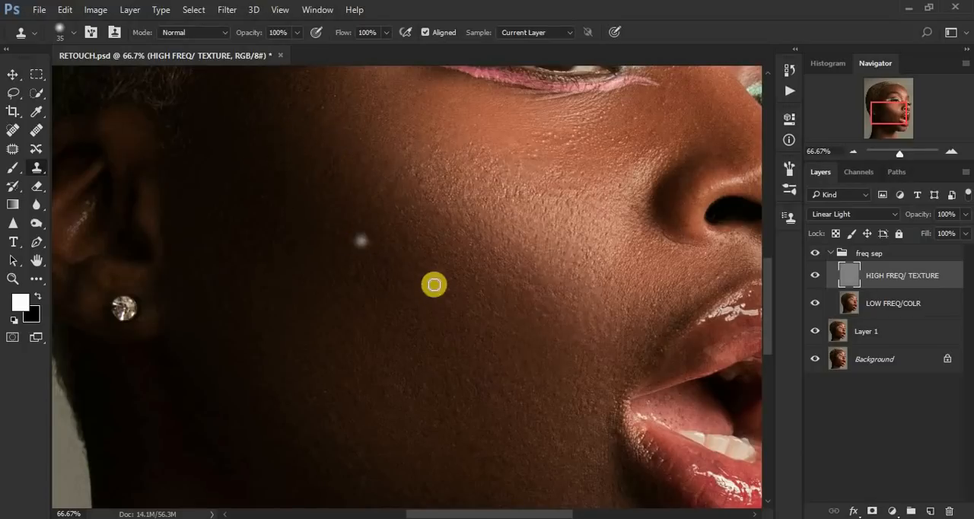
{"action": "mouse_move", "coordinate": [283, 315]}
{"action": "left_mouse_down"}
{"action": "mouse_move", "coordinate": [273, 289]}
{"action": "mouse_move", "coordinate": [235, 251]}
{"action": "left_mouse_up"}
{"action": "left_click", "coordinate": [259, 263], "text": "alt"}
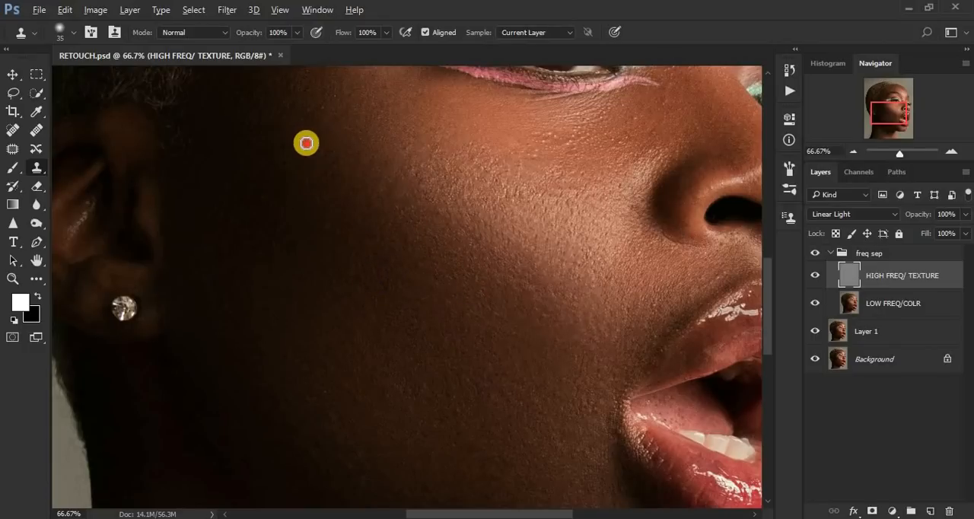
{"action": "mouse_move", "coordinate": [307, 143]}
{"action": "left_mouse_down"}
{"action": "mouse_move", "coordinate": [312, 108]}
{"action": "mouse_move", "coordinate": [289, 99]}
{"action": "mouse_move", "coordinate": [297, 85]}
{"action": "mouse_move", "coordinate": [281, 105]}
{"action": "left_mouse_up"}
{"action": "left_click", "coordinate": [311, 107], "text": "alt"}
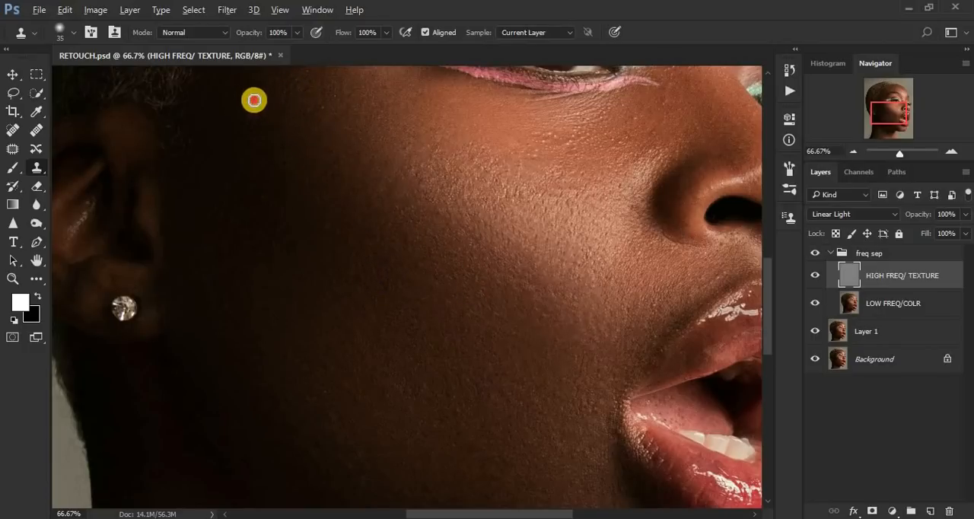
Step: Clone out the small bumps on the lower cheek between the mouth corner and the jaw
{"action": "left_click", "coordinate": [471, 365], "text": "alt"}
{"action": "mouse_move", "coordinate": [468, 380]}
{"action": "left_mouse_down"}
{"action": "mouse_move", "coordinate": [444, 378]}
{"action": "mouse_move", "coordinate": [422, 391]}
{"action": "left_mouse_up"}
{"action": "left_click", "coordinate": [449, 393], "text": "alt"}
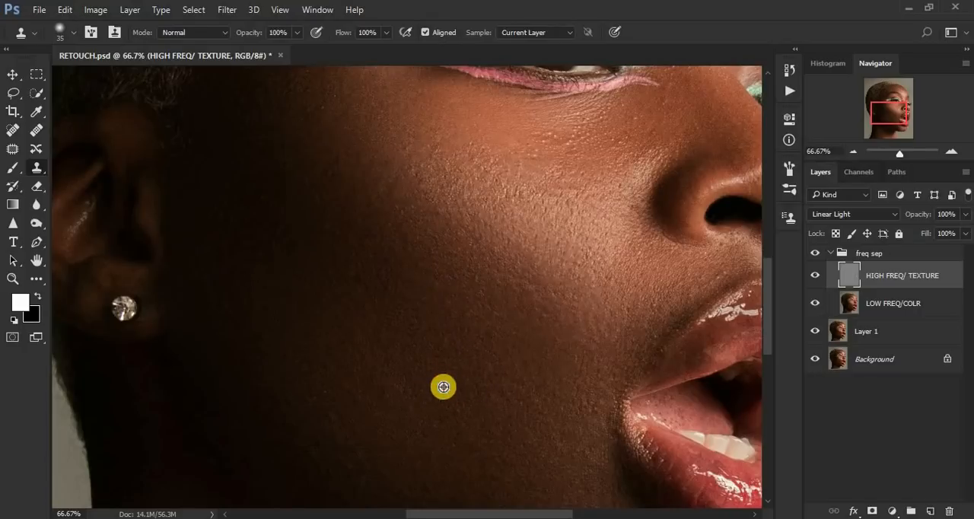
{"action": "left_click", "coordinate": [441, 388], "text": "alt"}
{"action": "left_click", "coordinate": [407, 379]}
{"action": "left_click", "coordinate": [322, 400], "text": "alt"}
{"action": "left_click", "coordinate": [469, 377]}
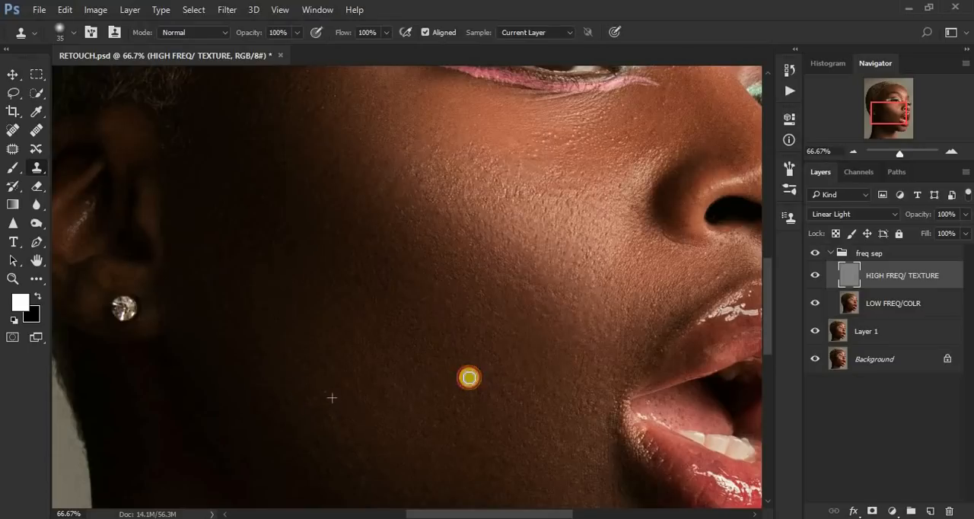
Step: Clone over the blemishes on the upper cheek where the highlight fades into shadow
{"action": "left_click", "coordinate": [355, 174], "text": "alt"}
{"action": "left_click", "coordinate": [339, 156]}
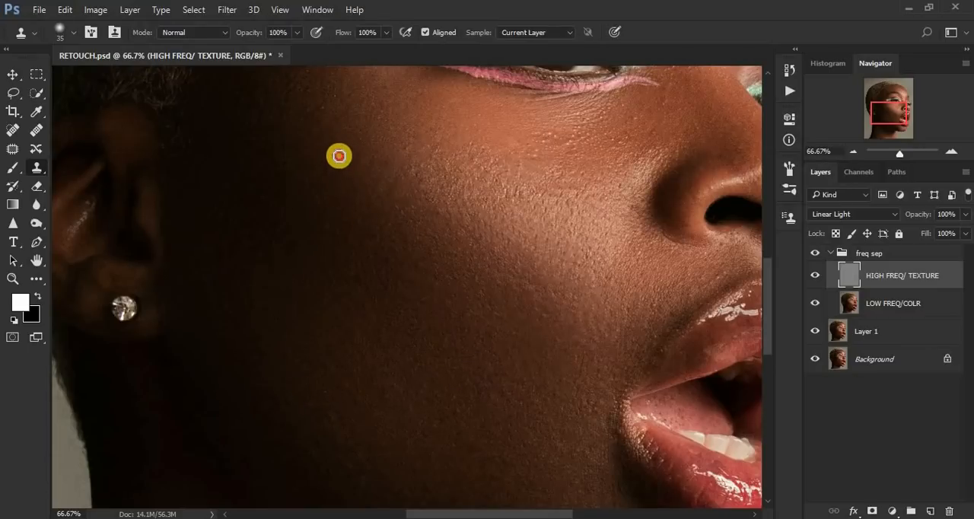
{"action": "left_click", "coordinate": [350, 173], "text": "alt"}
{"action": "left_click_drag", "start_coordinate": [337, 176], "coordinate": [328, 173]}
Step: Clone clean texture over the bumps along the upper part of the cheek highlight, below the eye
{"action": "left_click", "coordinate": [444, 207]}
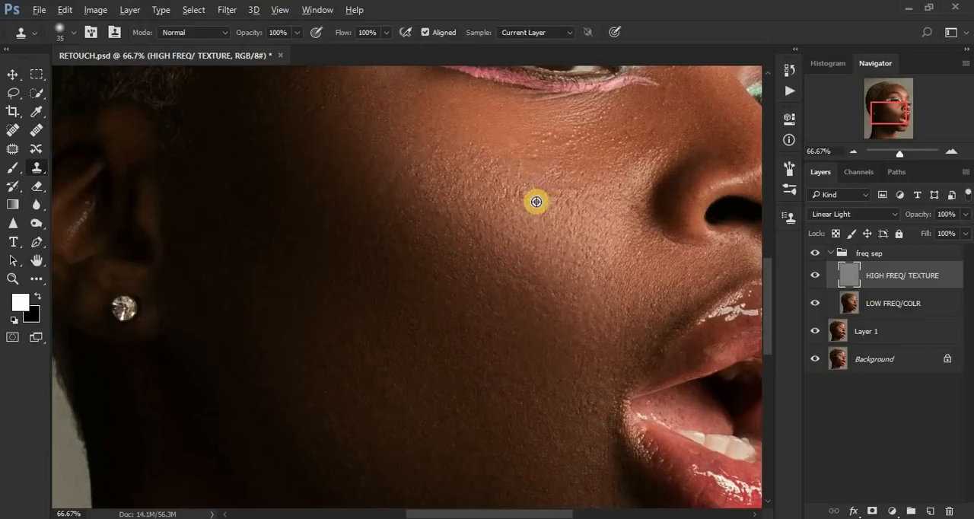
{"action": "left_click", "coordinate": [526, 199], "text": "alt"}
{"action": "left_click", "coordinate": [510, 198]}
{"action": "left_click", "coordinate": [570, 201], "text": "alt"}
{"action": "left_click", "coordinate": [542, 197]}
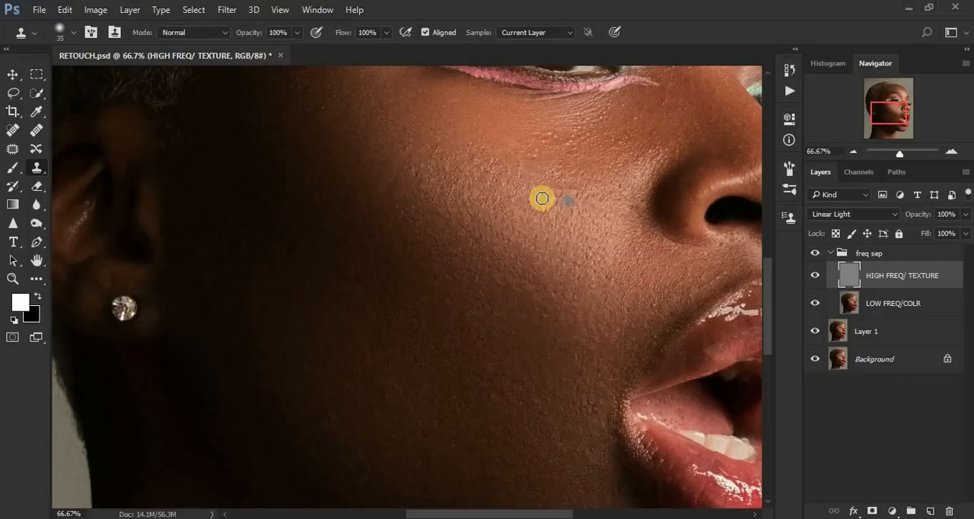
{"action": "left_click", "coordinate": [560, 157], "text": "alt"}
{"action": "left_click", "coordinate": [500, 155]}
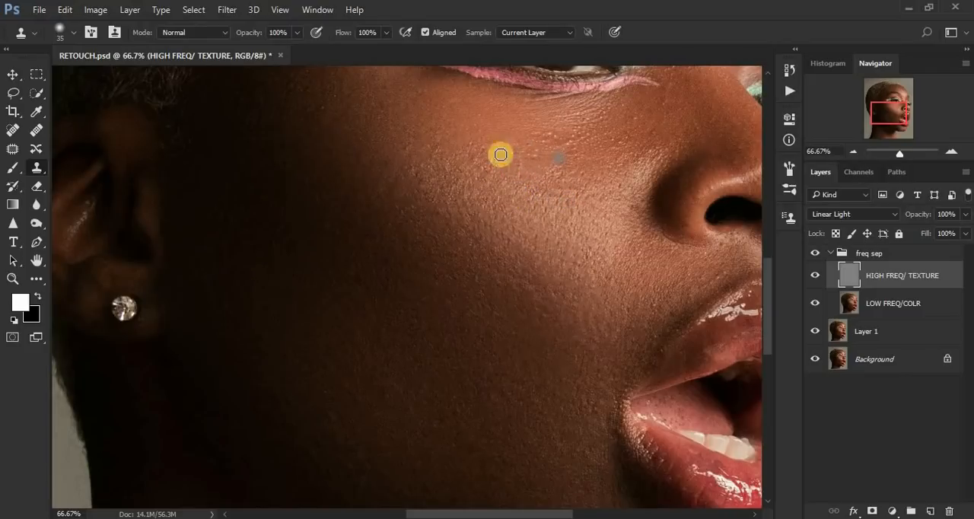
Step: Stamp smooth texture over the skin between the outer cheekbone and the temple
{"action": "left_click", "coordinate": [404, 138], "text": "alt"}
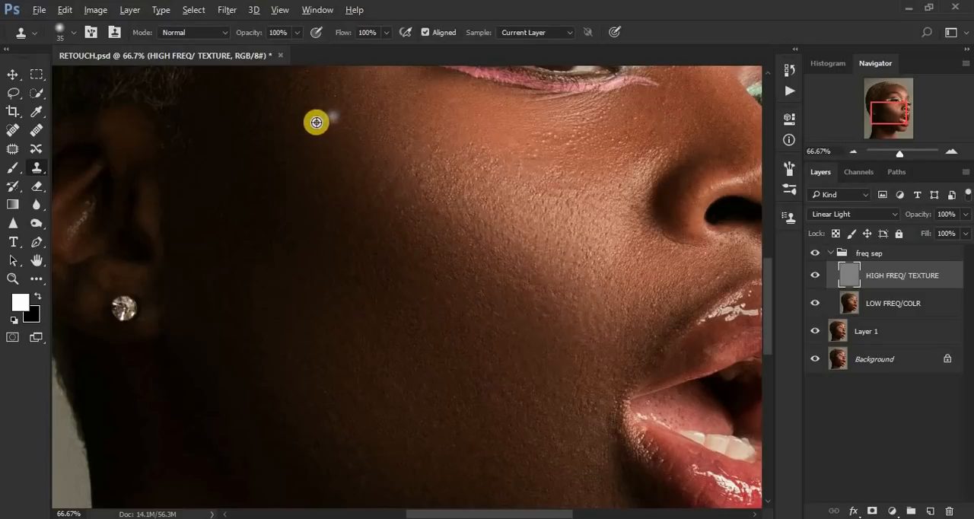
{"action": "left_click", "coordinate": [346, 156], "text": "alt"}
{"action": "left_click", "coordinate": [290, 148]}
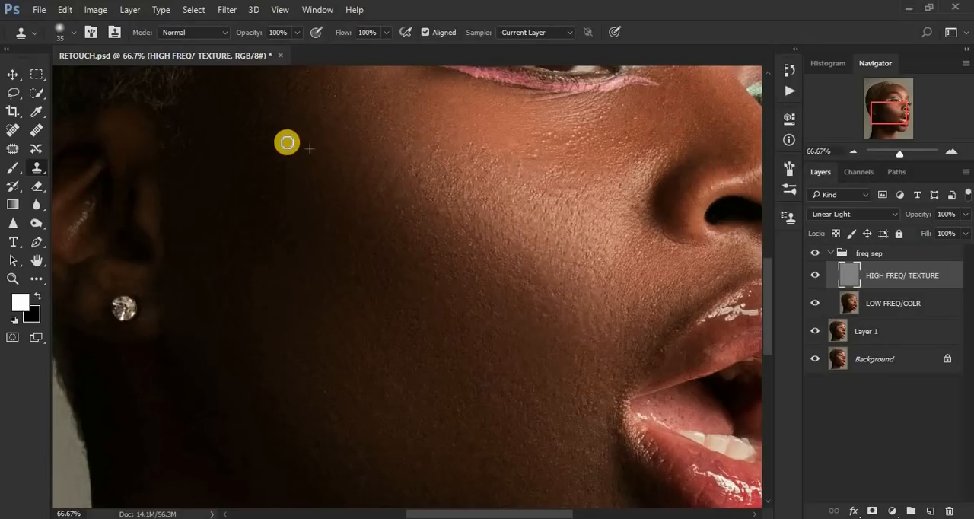
{"action": "key", "text": "ctrl+minus"}
{"action": "key", "text": "ctrl+minus"}
{"action": "key", "text": "ctrl+minus"}
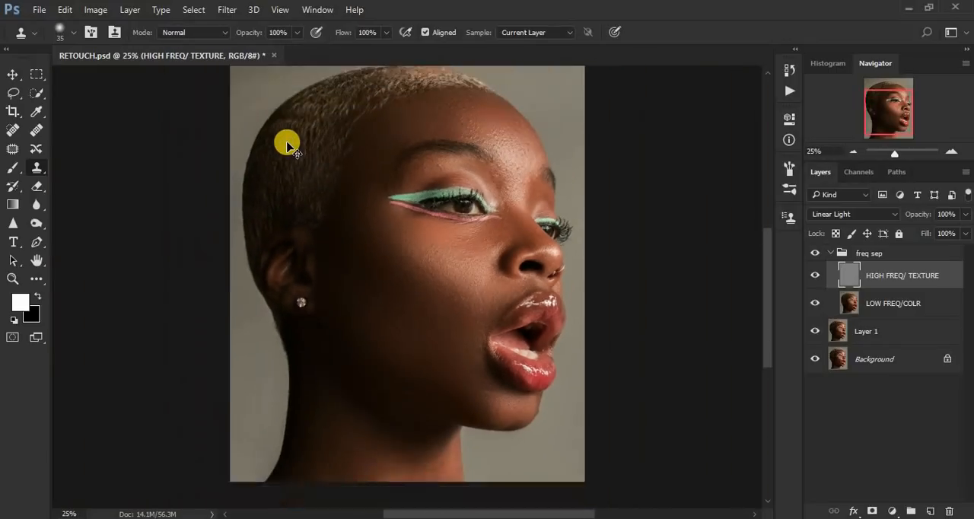
{"action": "key", "text": "ctrl+plus"}
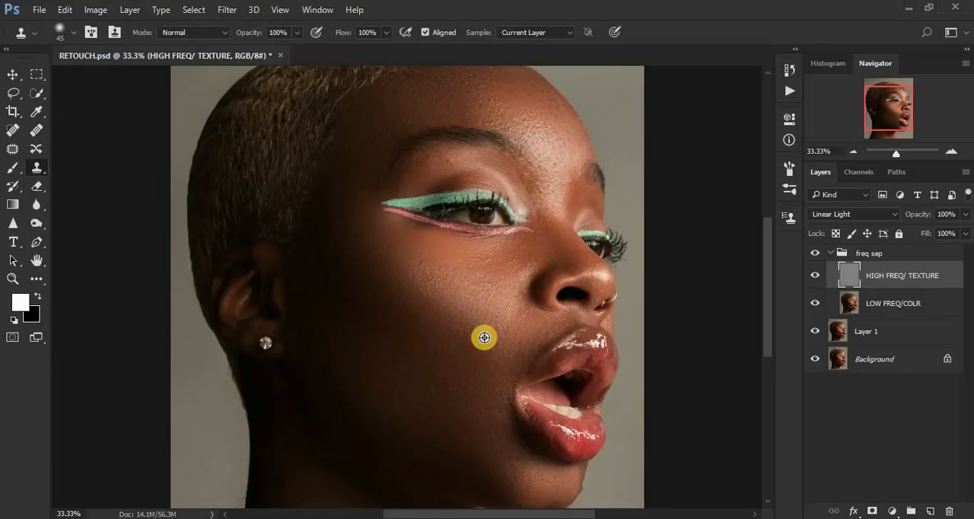
Step: Clone clean texture over the remaining bumps on the middle of the cheek, level with the nose and upper lip
{"action": "left_click", "coordinate": [468, 323]}
{"action": "left_click", "coordinate": [472, 317]}
{"action": "left_click", "coordinate": [418, 330]}
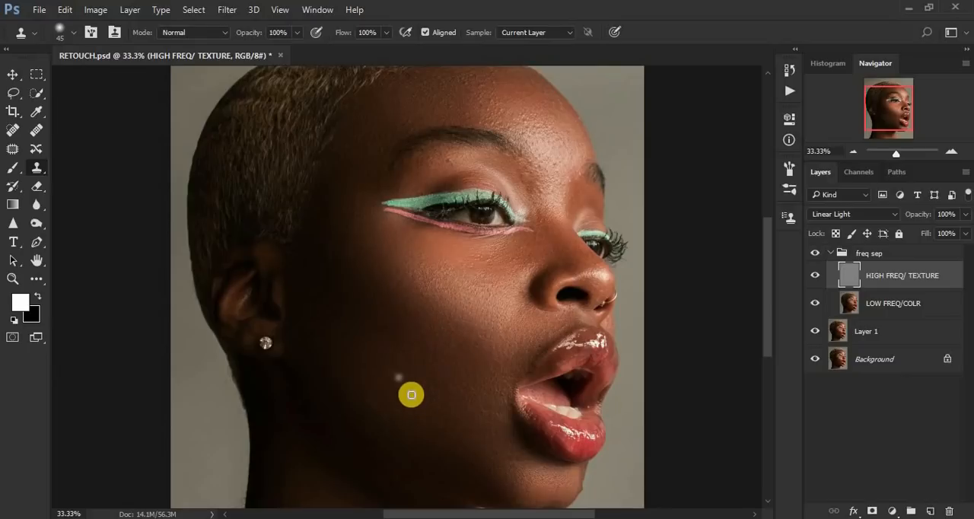
Step: Enlarge the Clone Stamp brush to 70 and even out the texture across the shadowed cheek and beside the outer eye corner
{"action": "key", "text": "bracketright"}
{"action": "left_click", "coordinate": [405, 360], "text": "alt"}
{"action": "left_click", "coordinate": [379, 350]}
{"action": "left_click", "coordinate": [402, 332], "text": "alt"}
{"action": "left_click", "coordinate": [453, 409]}
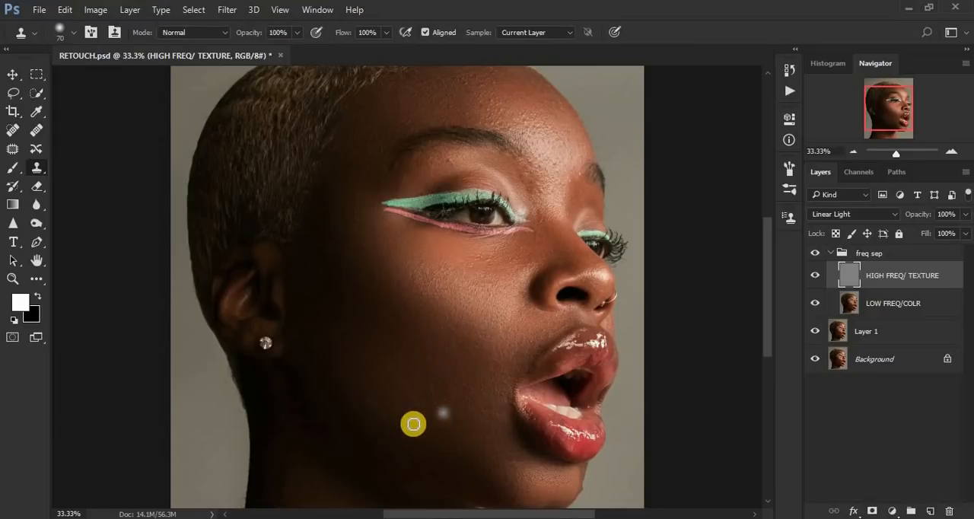
{"action": "left_click", "coordinate": [376, 428]}
{"action": "left_click", "coordinate": [415, 385], "text": "alt"}
{"action": "left_click", "coordinate": [377, 348]}
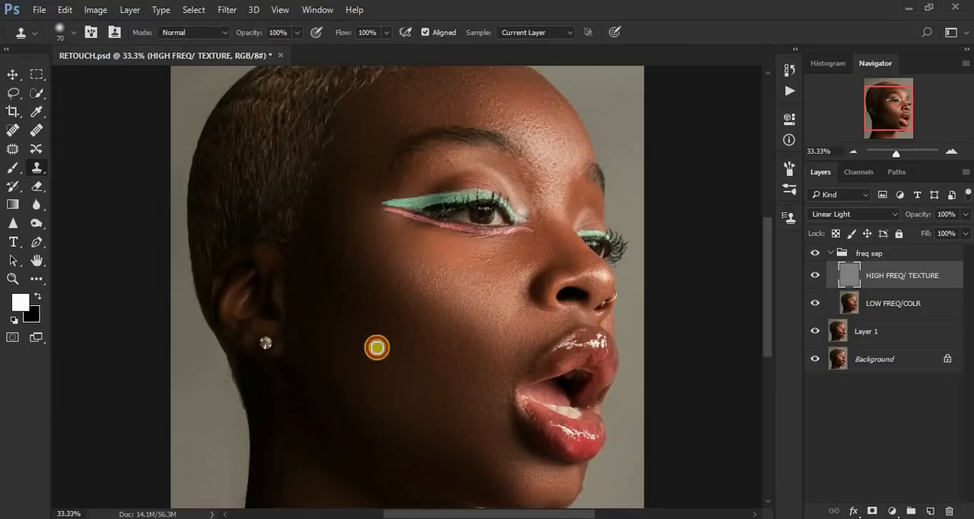
{"action": "left_click", "coordinate": [360, 236]}
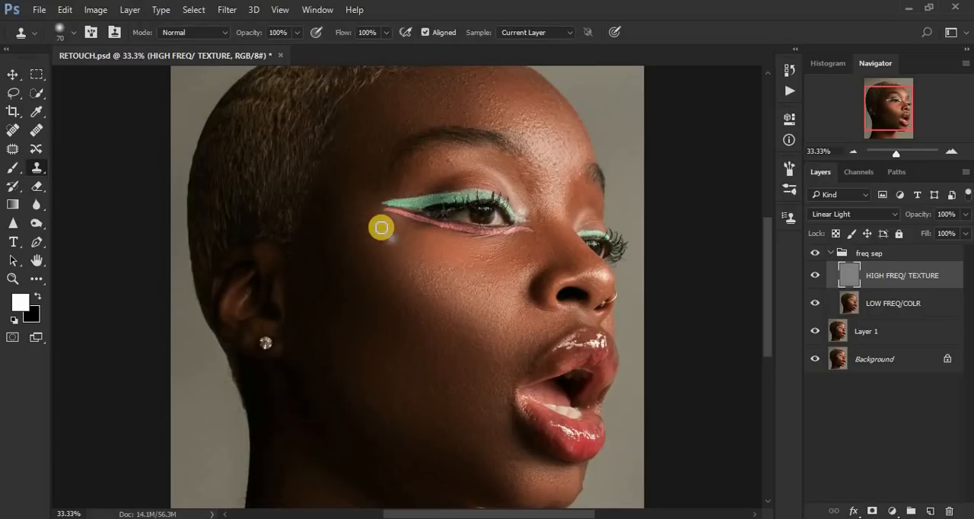
{"action": "left_click", "coordinate": [358, 207]}
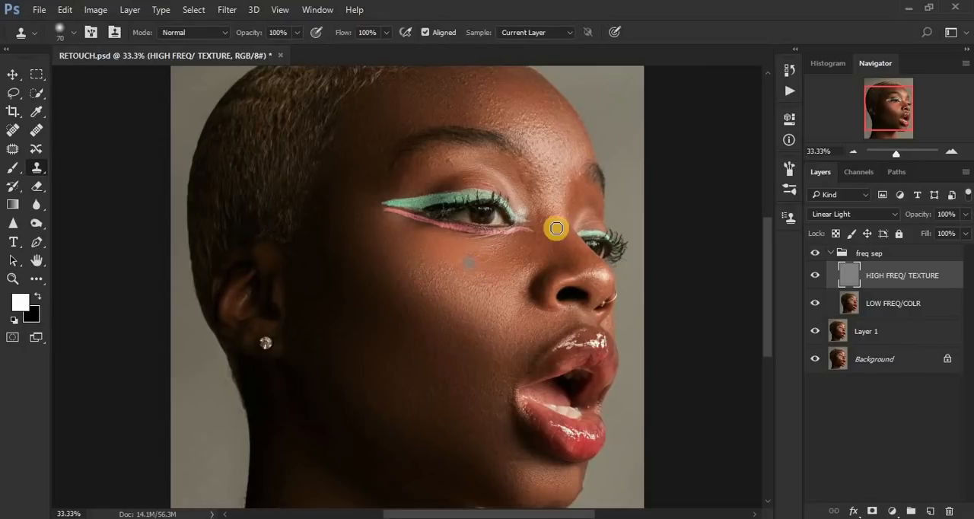
Step: Toggle the visibility of the freq sep group to compare the face before and after the retouch
{"action": "left_click", "coordinate": [811, 256]}
{"action": "left_click", "coordinate": [811, 255]}
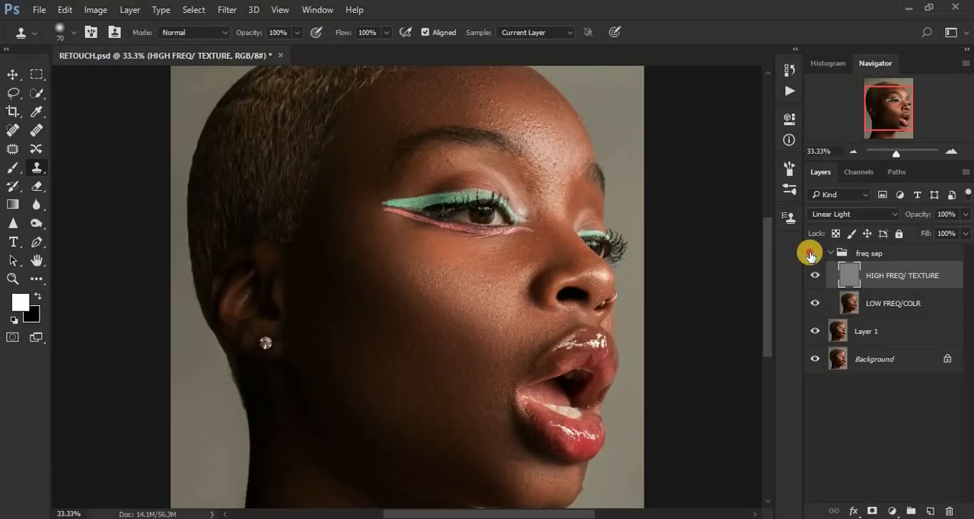
{"action": "left_click", "coordinate": [811, 256]}
{"action": "left_click", "coordinate": [811, 255]}
Step: With the Clone Stamp brush at size 50, clone out the bumps on the forehead just above the eyebrow's outer end
{"action": "key", "text": "ctrl+plus"}
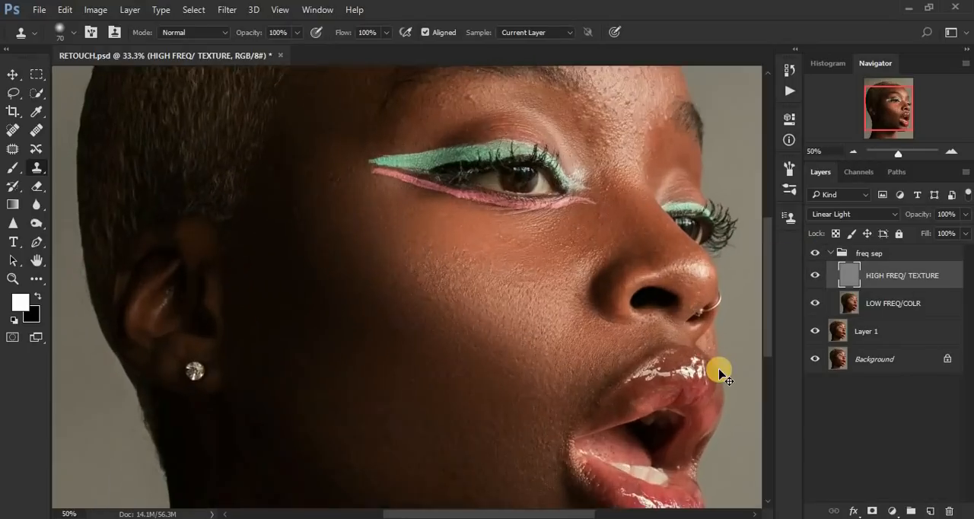
{"action": "key", "text": "ctrl+plus"}
{"action": "left_click_drag", "start_coordinate": [774, 313], "coordinate": [770, 250]}
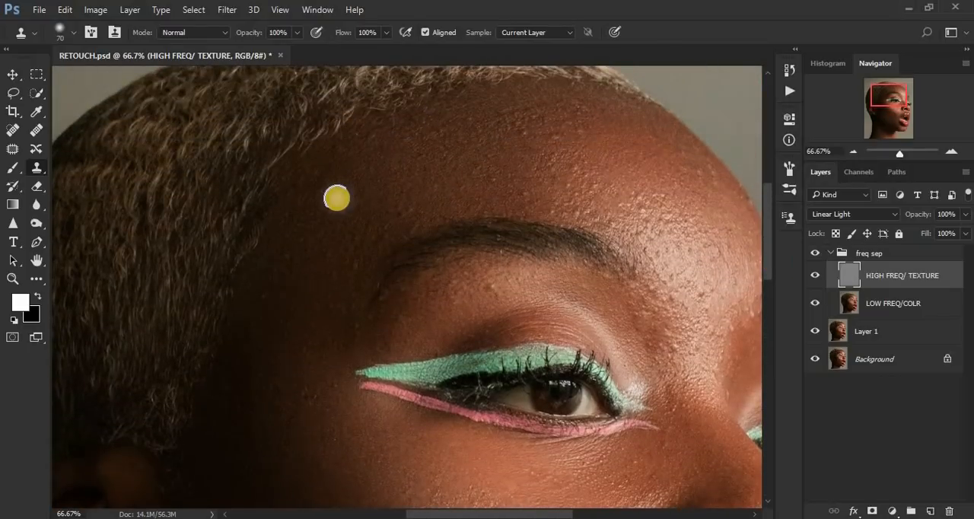
{"action": "left_click", "coordinate": [404, 204]}
{"action": "left_click", "coordinate": [413, 194], "text": "alt"}
{"action": "left_click", "coordinate": [394, 211]}
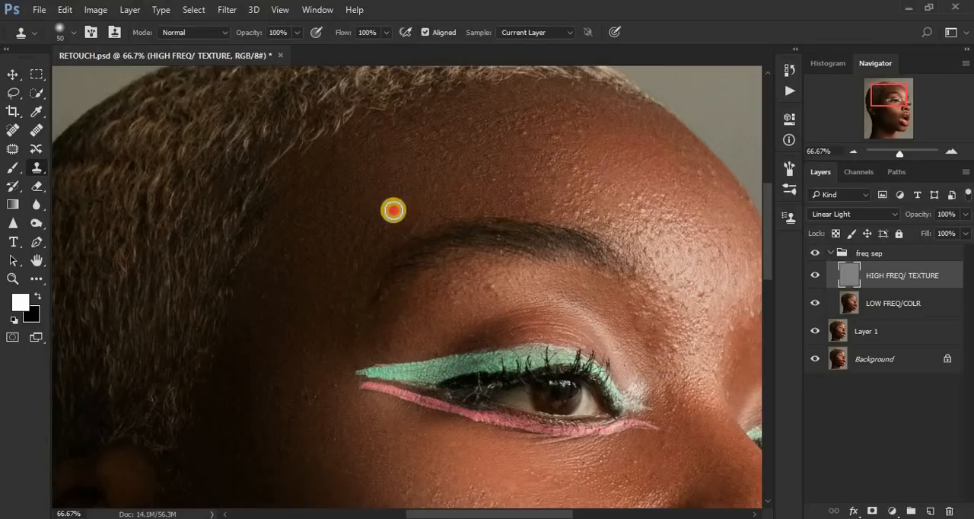
{"action": "left_click", "coordinate": [408, 197], "text": "alt"}
{"action": "left_click", "coordinate": [392, 225]}
{"action": "left_click", "coordinate": [397, 221], "text": "alt"}
{"action": "left_click", "coordinate": [377, 229]}
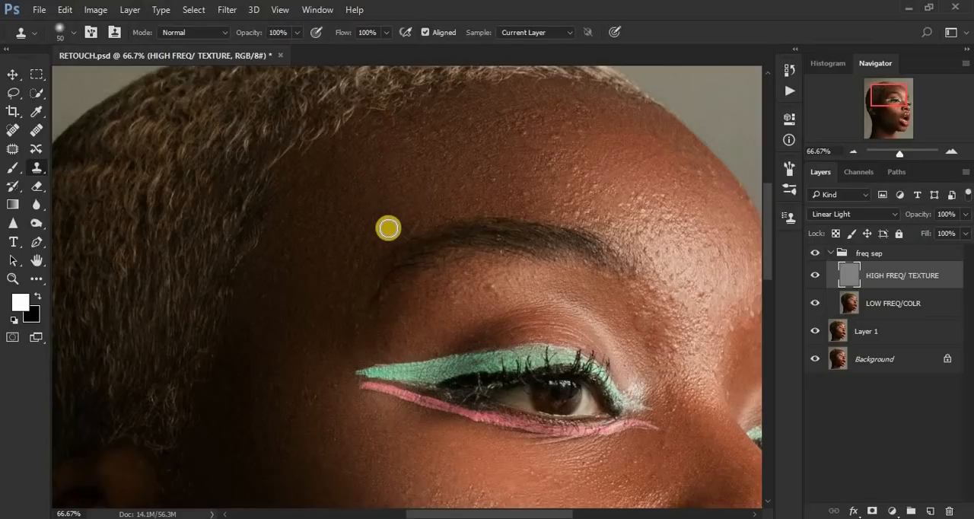
Step: Stamp smooth texture over the temple, from the eyebrow's tail down to the outer tip of the eyeliner
{"action": "left_click", "coordinate": [358, 260], "text": "alt"}
{"action": "left_click", "coordinate": [343, 261]}
{"action": "left_click", "coordinate": [333, 336], "text": "alt"}
{"action": "left_click", "coordinate": [352, 331]}
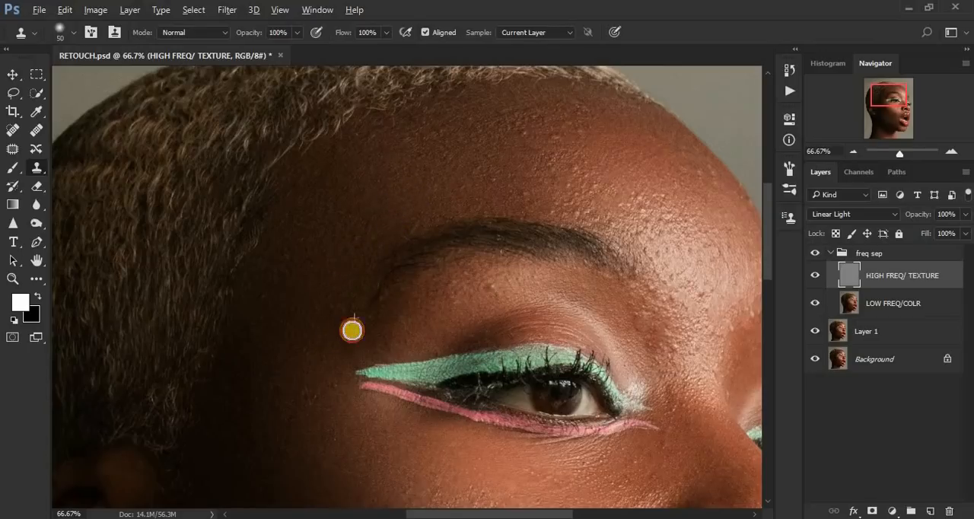
{"action": "left_click", "coordinate": [357, 301], "text": "alt"}
{"action": "left_click", "coordinate": [336, 323]}
{"action": "left_click", "coordinate": [328, 302], "text": "alt"}
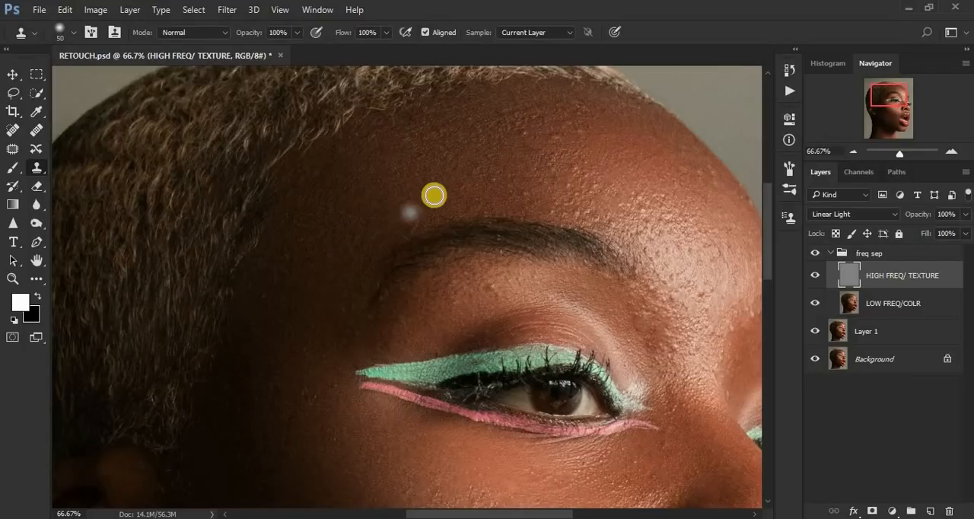
Step: Clone over the bumps above the eyebrow's outer half and on the side of the forehead near the hairline
{"action": "left_click", "coordinate": [424, 221], "text": "alt"}
{"action": "left_click", "coordinate": [397, 218]}
{"action": "left_click", "coordinate": [397, 148], "text": "alt"}
{"action": "left_click", "coordinate": [375, 132]}
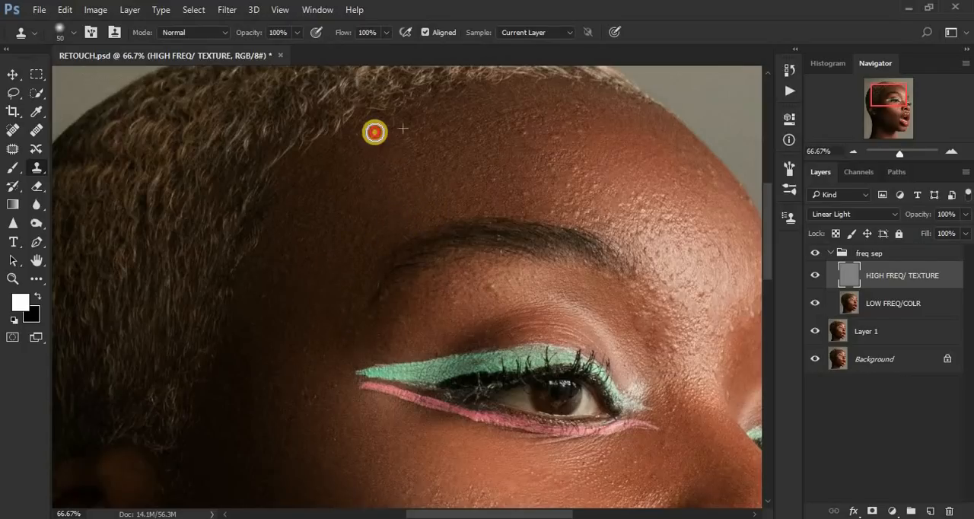
{"action": "left_click", "coordinate": [333, 150]}
Step: Clone clean texture over the bumps along the upper forehead, just below the hairline
{"action": "left_click", "coordinate": [599, 131], "text": "alt"}
{"action": "left_click", "coordinate": [593, 102]}
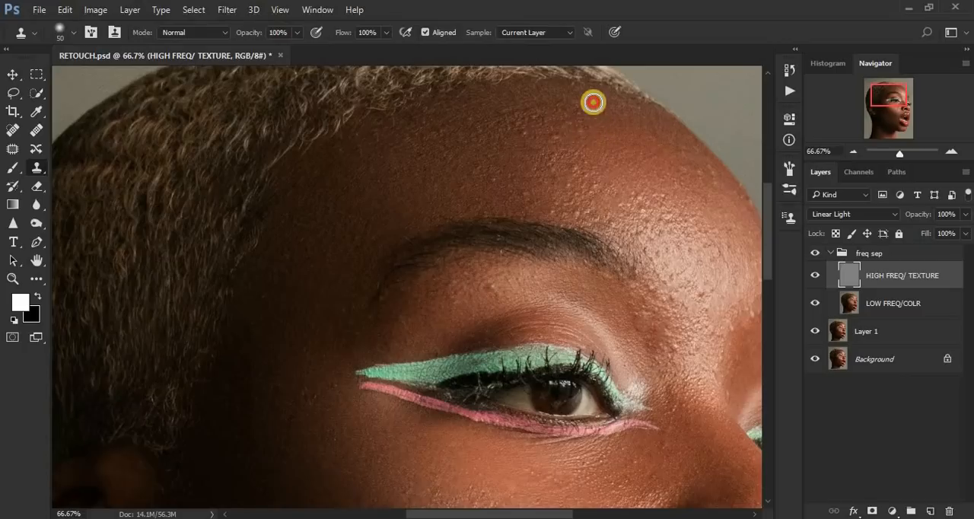
{"action": "left_click", "coordinate": [536, 112]}
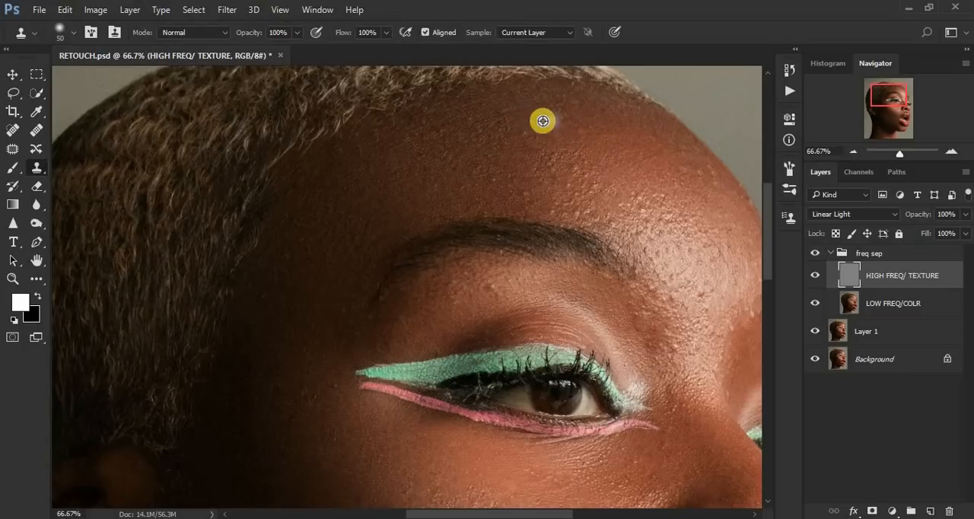
{"action": "left_click", "coordinate": [507, 124]}
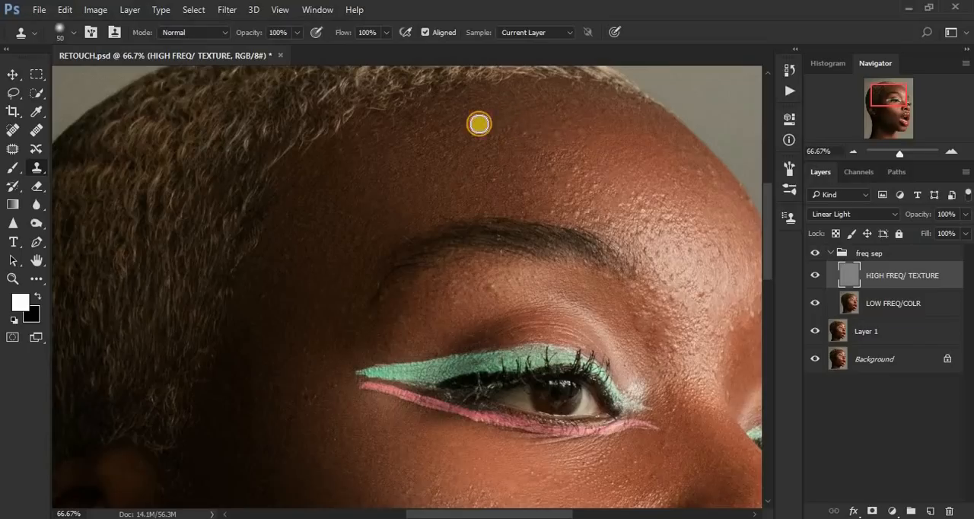
{"action": "left_click", "coordinate": [485, 120]}
{"action": "left_click", "coordinate": [444, 130], "text": "alt"}
{"action": "left_click", "coordinate": [498, 127]}
Step: Smooth the bumpy texture on the central forehead and across its shaded side with the Clone Stamp
{"action": "left_click", "coordinate": [618, 162]}
{"action": "left_click", "coordinate": [601, 169], "text": "alt"}
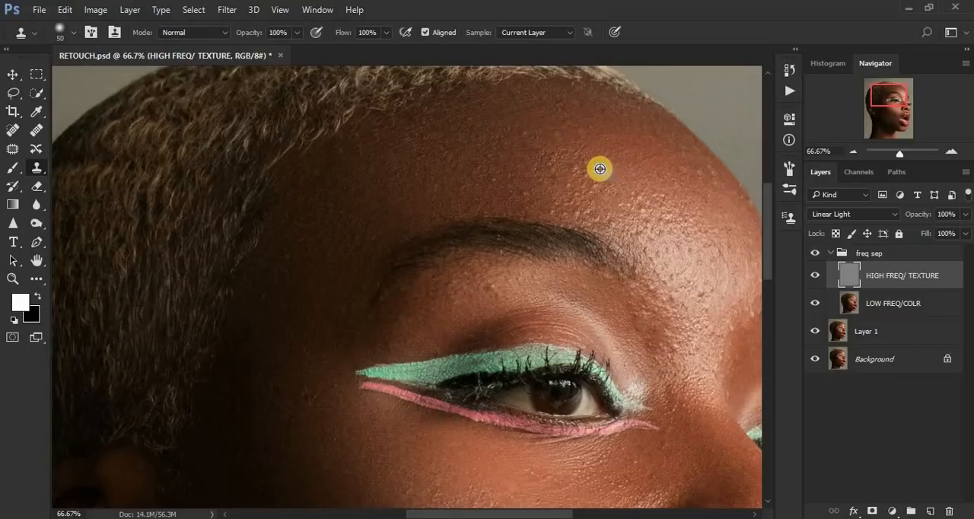
{"action": "left_click", "coordinate": [580, 131]}
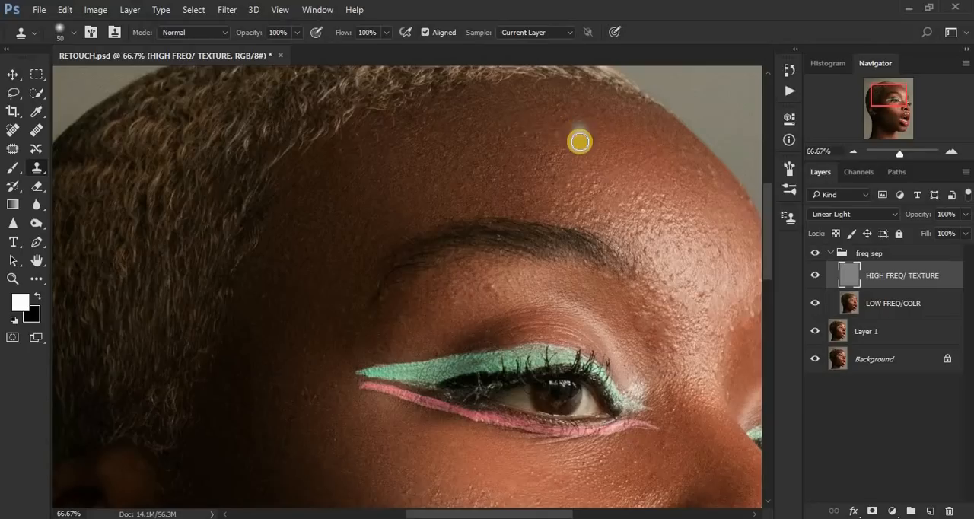
{"action": "left_click", "coordinate": [557, 160]}
{"action": "left_click", "coordinate": [546, 123]}
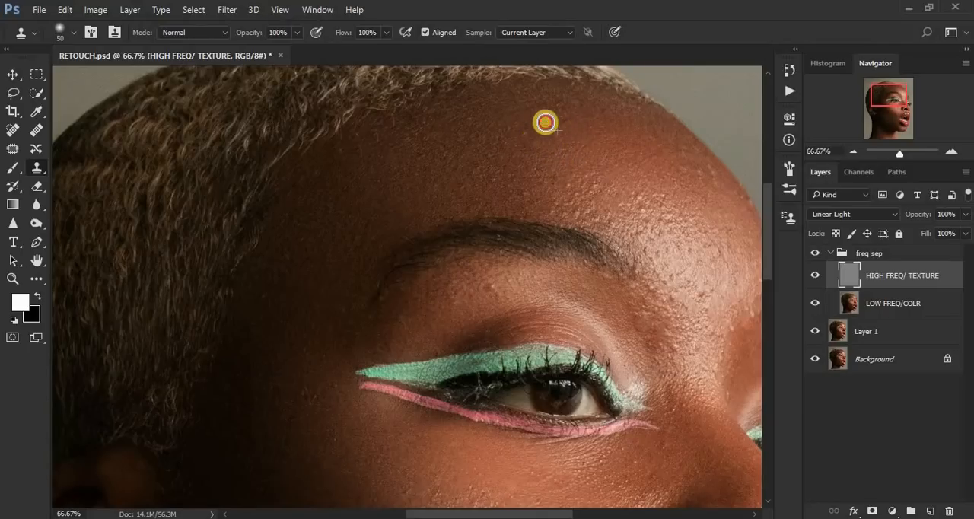
{"action": "left_click", "coordinate": [581, 122], "text": "alt"}
{"action": "left_click", "coordinate": [564, 106]}
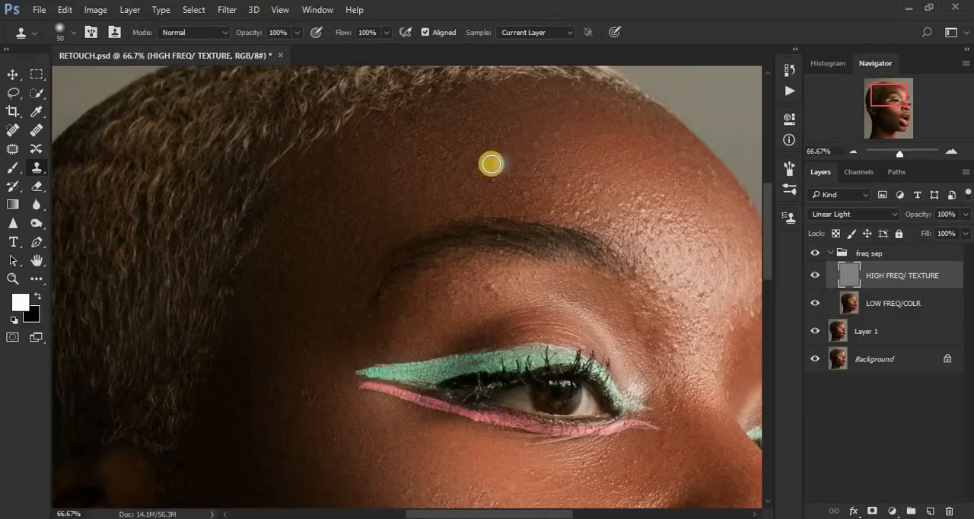
{"action": "left_click", "coordinate": [579, 147]}
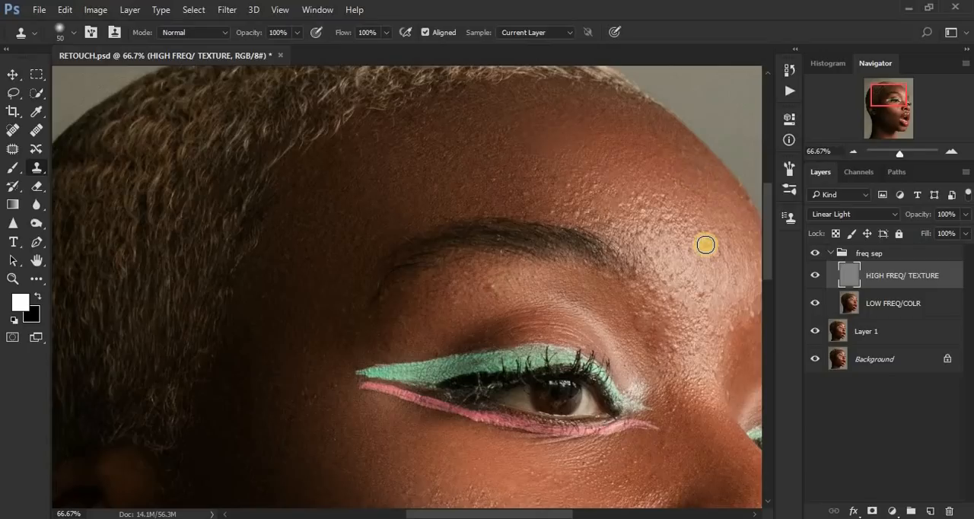
{"action": "left_click", "coordinate": [693, 214]}
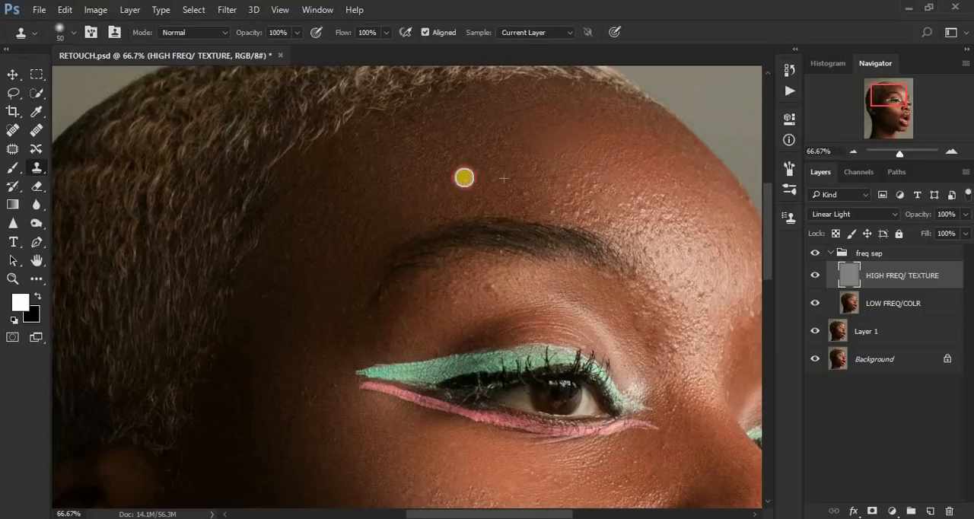
{"action": "left_click", "coordinate": [402, 151]}
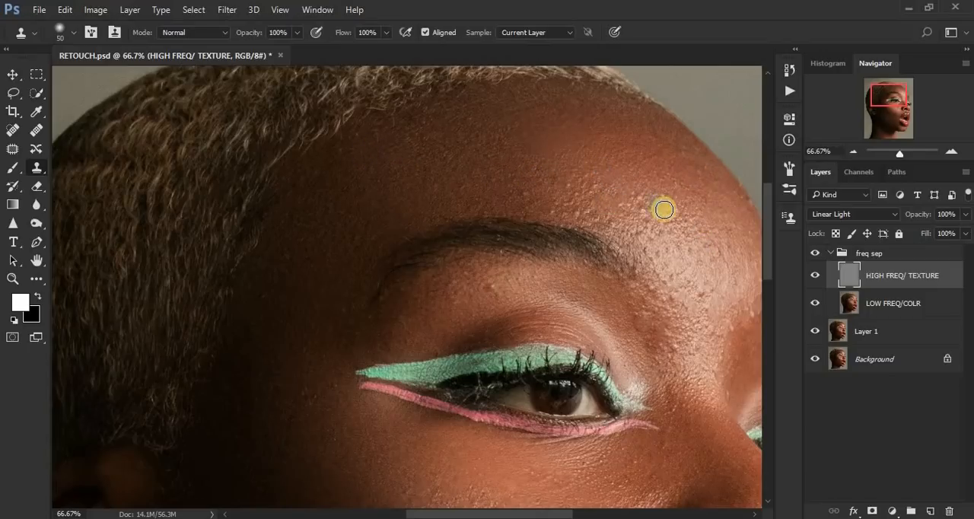
Step: Clone over the small bumps along the upper part of the bright forehead highlight
{"action": "left_click", "coordinate": [680, 197], "text": "alt"}
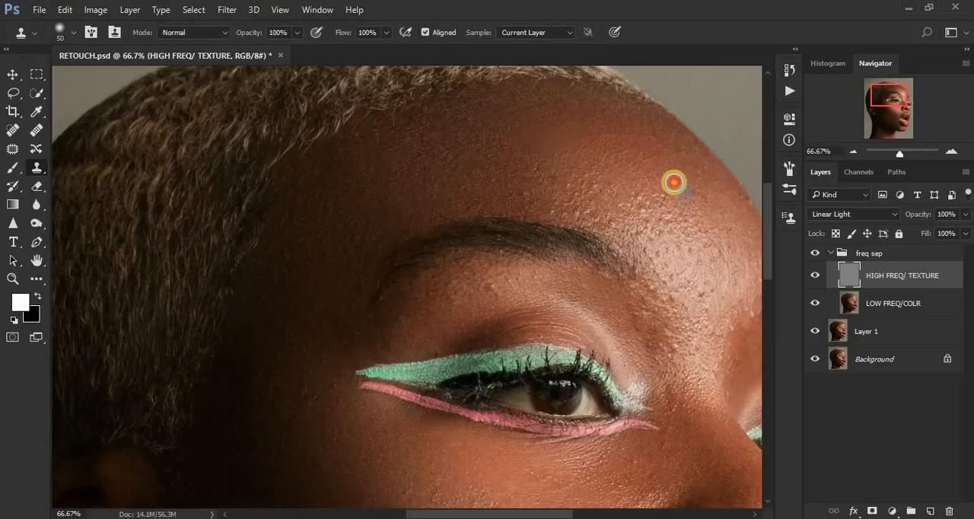
{"action": "left_click", "coordinate": [670, 200]}
{"action": "left_click", "coordinate": [653, 191]}
{"action": "left_click", "coordinate": [683, 198]}
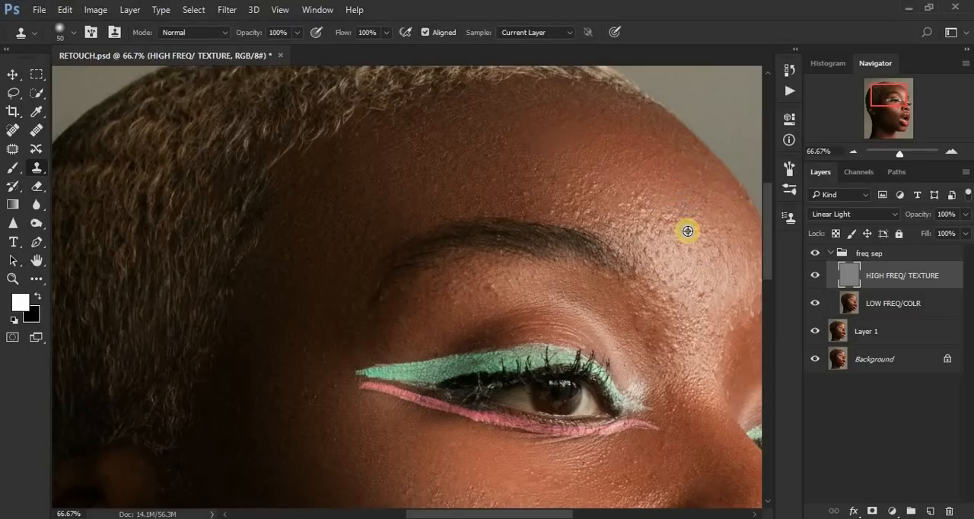
{"action": "left_click", "coordinate": [684, 234]}
{"action": "left_click", "coordinate": [713, 213]}
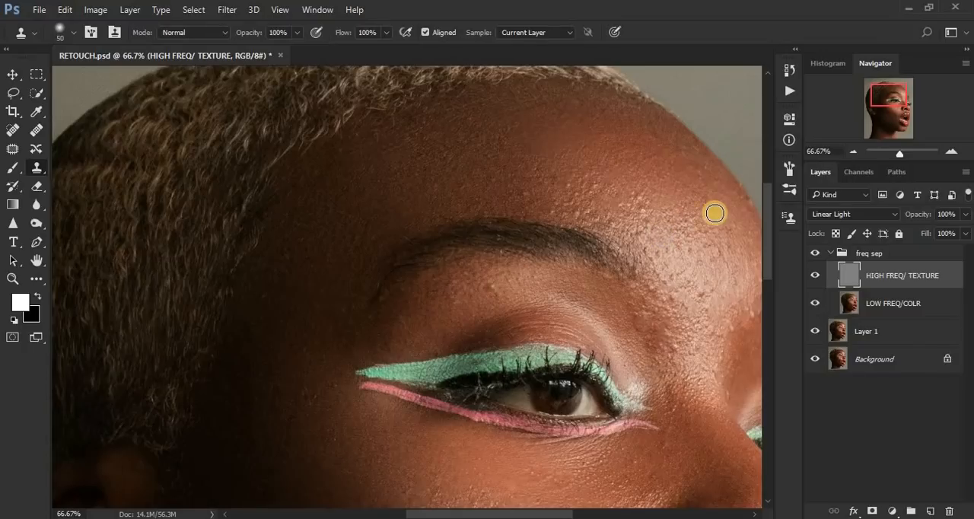
Step: Stamp clean texture over the forehead highlight near the face's outer contour
{"action": "left_click", "coordinate": [745, 251]}
{"action": "left_click", "coordinate": [736, 250]}
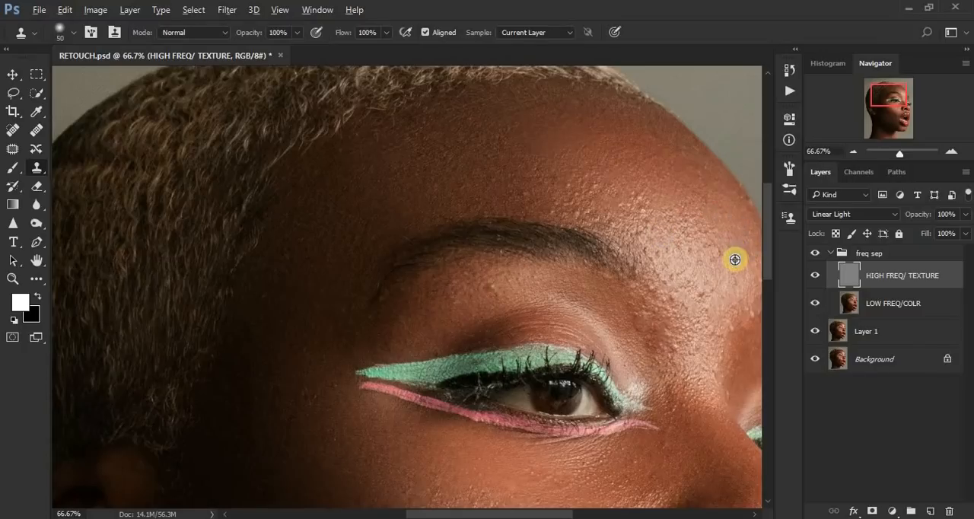
{"action": "left_click", "coordinate": [735, 260], "text": "alt"}
{"action": "left_click", "coordinate": [713, 246]}
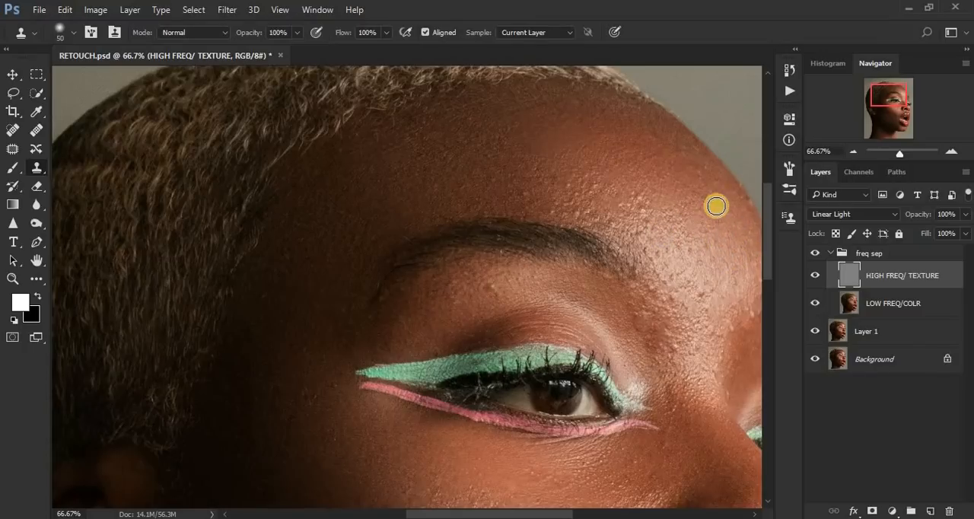
{"action": "left_click", "coordinate": [700, 216], "text": "alt"}
{"action": "left_click", "coordinate": [677, 208]}
{"action": "left_click", "coordinate": [688, 196]}
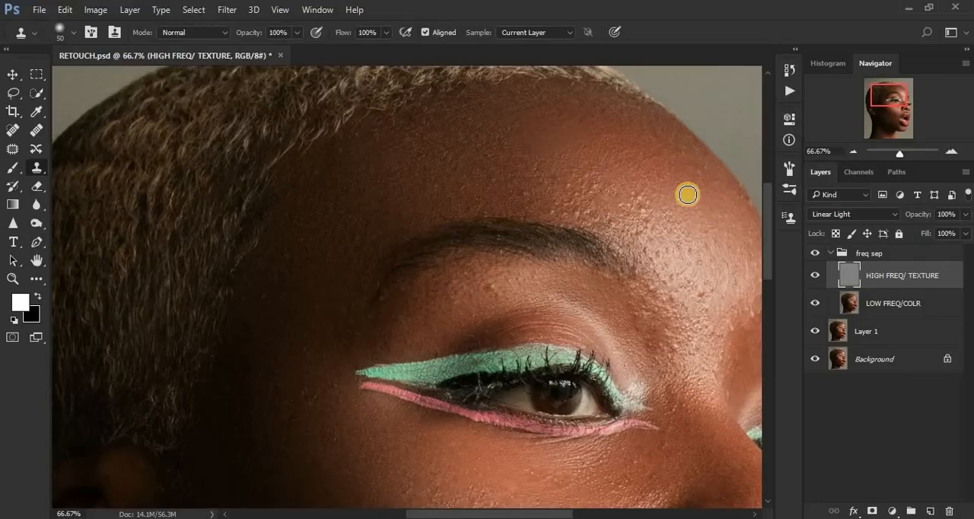
Step: Clone out the bumps where the forehead highlight fades toward the centre of the forehead
{"action": "left_click", "coordinate": [662, 214], "text": "alt"}
{"action": "left_click", "coordinate": [638, 198]}
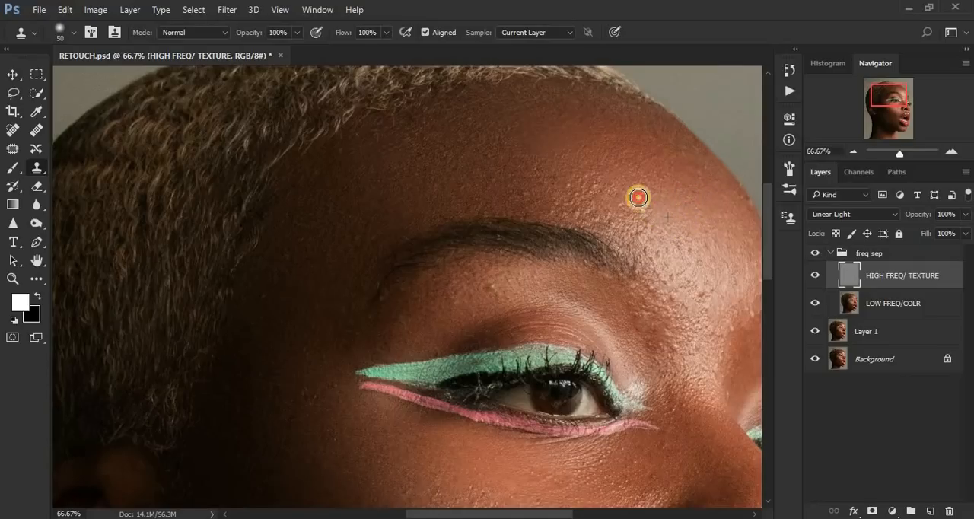
{"action": "left_click", "coordinate": [649, 187]}
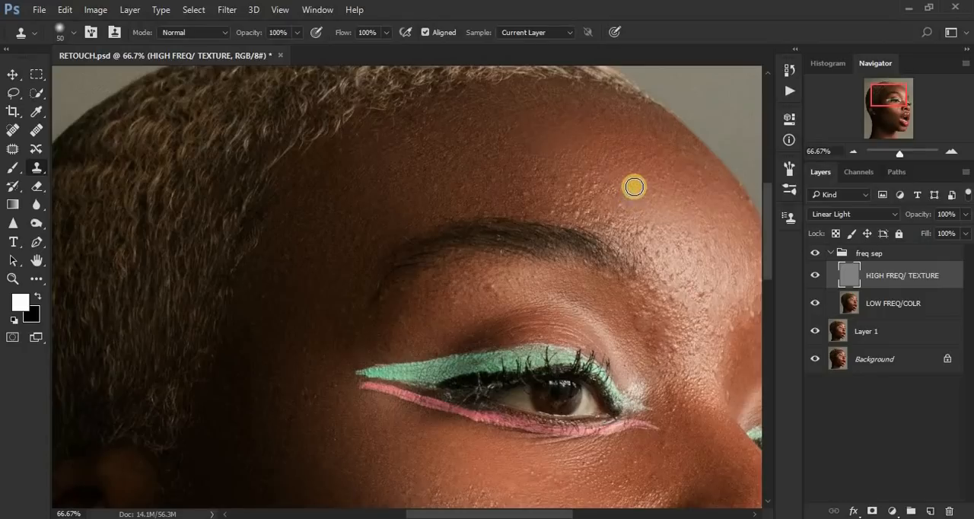
{"action": "left_click", "coordinate": [616, 192]}
{"action": "left_click", "coordinate": [611, 200], "text": "alt"}
{"action": "left_click", "coordinate": [589, 172]}
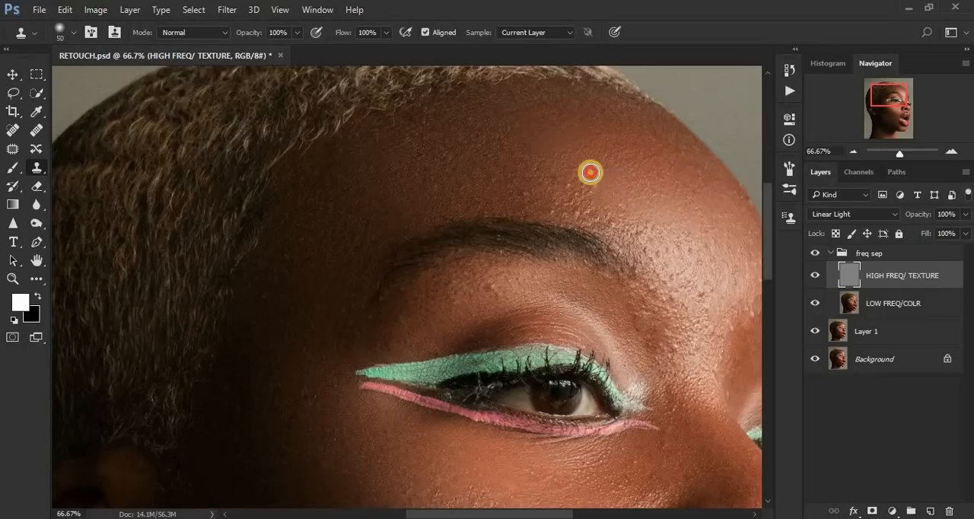
{"action": "left_click", "coordinate": [605, 193], "text": "alt"}
{"action": "left_click", "coordinate": [571, 185]}
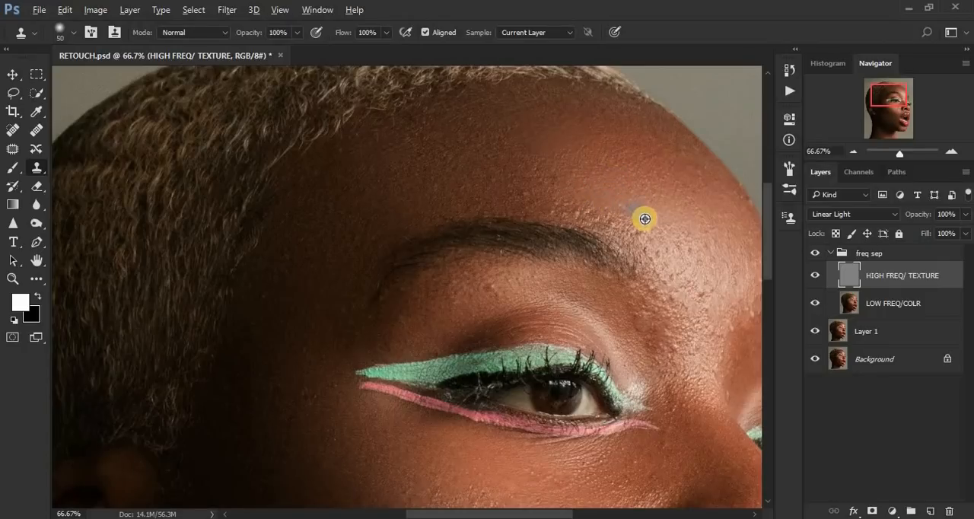
Step: Clean the bumps directly above the eyebrow's inner half with cloned skin texture
{"action": "left_click", "coordinate": [580, 206]}
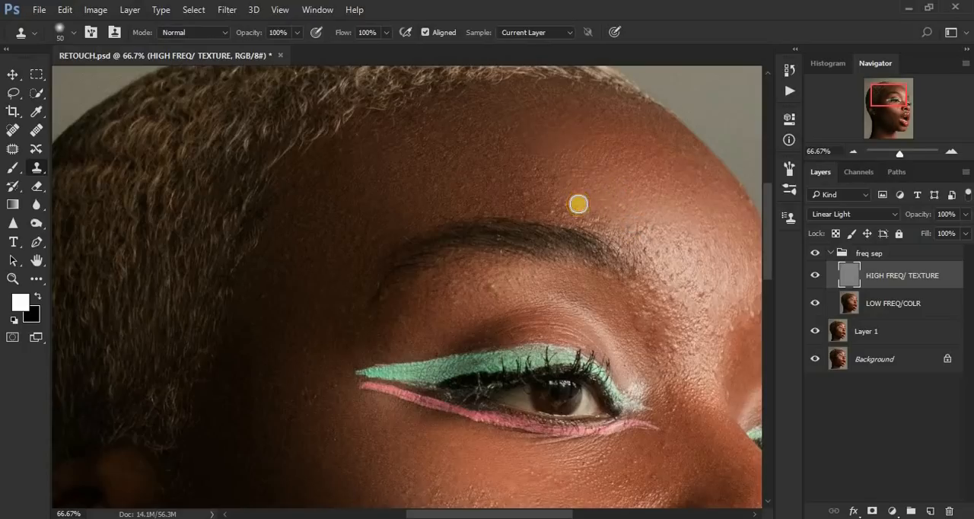
{"action": "left_click", "coordinate": [595, 199], "text": "alt"}
{"action": "left_click", "coordinate": [549, 204]}
{"action": "left_click", "coordinate": [585, 185]}
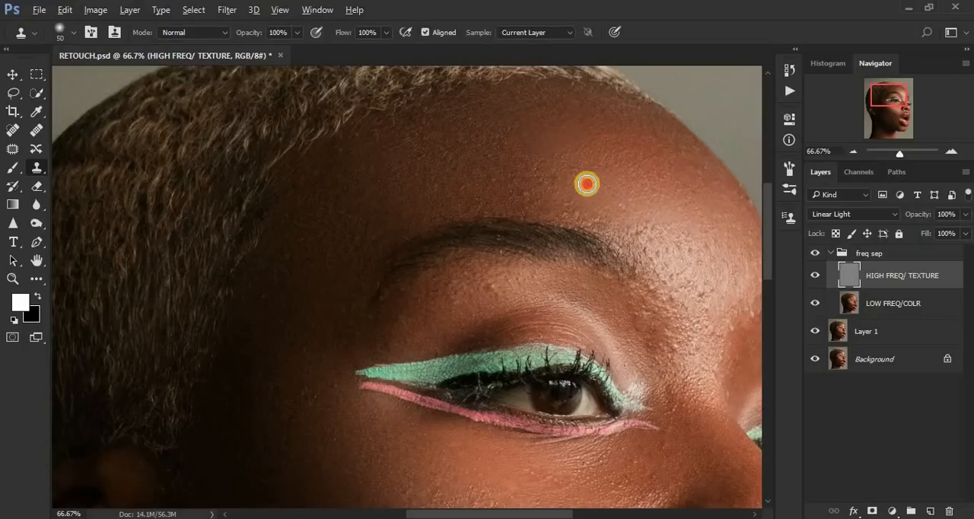
{"action": "left_click", "coordinate": [566, 159], "text": "alt"}
{"action": "left_click", "coordinate": [583, 175]}
{"action": "left_click", "coordinate": [567, 187], "text": "alt"}
{"action": "left_click", "coordinate": [555, 172]}
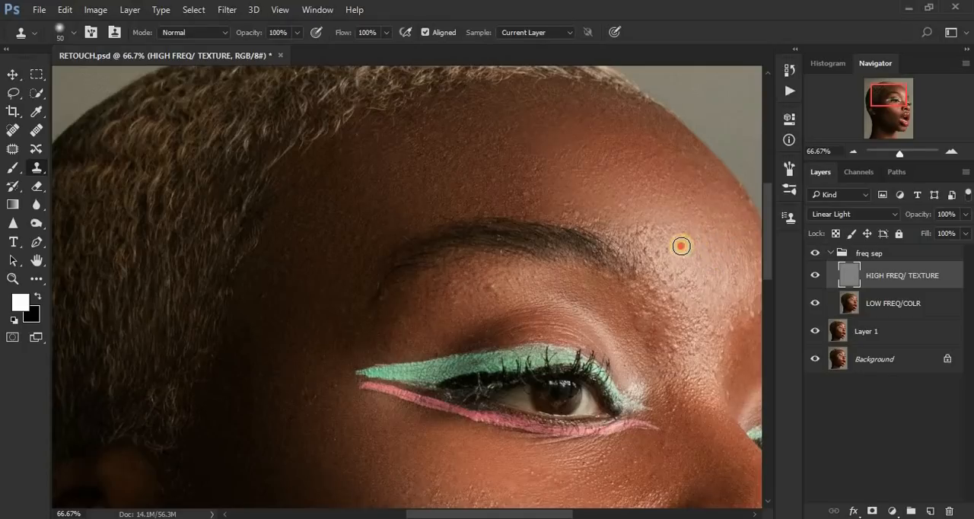
Step: Stamp clean texture over the bumps on the forehead highlight above the eyebrow's inner end
{"action": "left_click", "coordinate": [707, 235]}
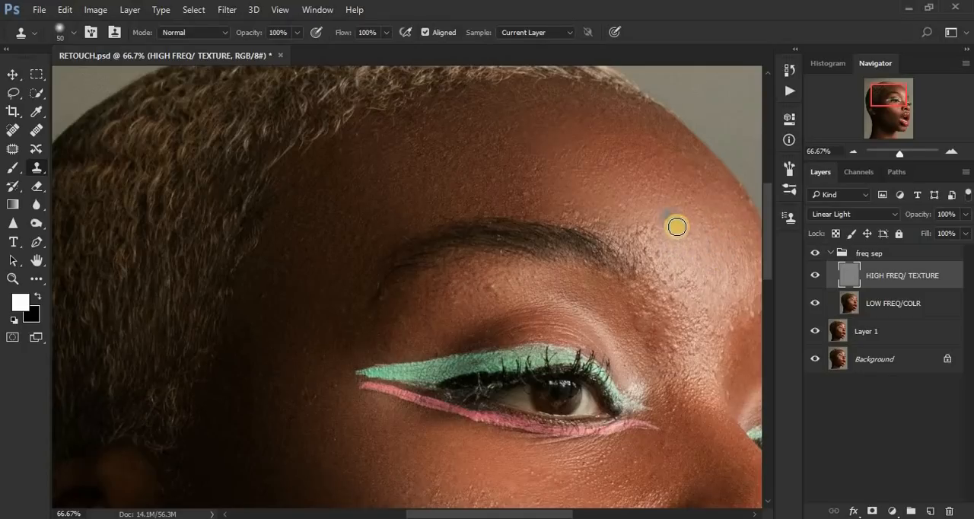
{"action": "left_click", "coordinate": [645, 218]}
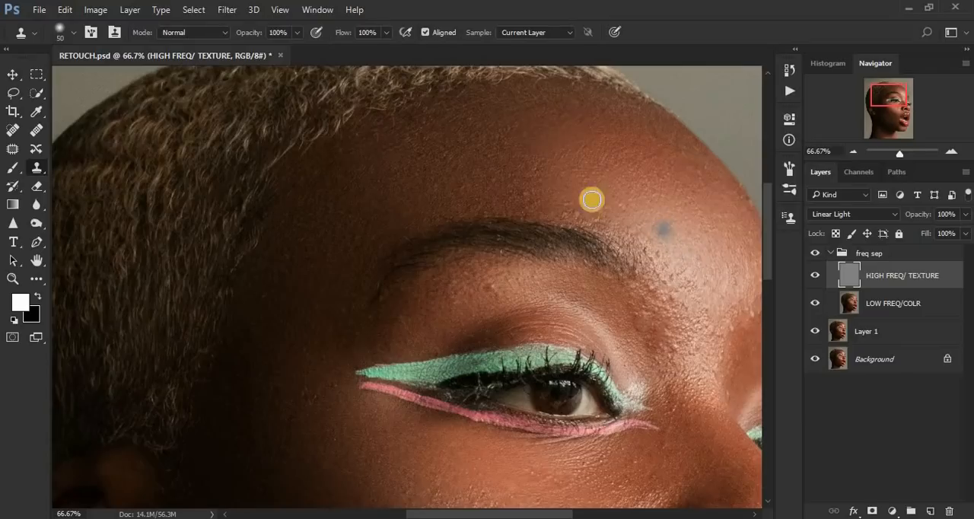
{"action": "left_click", "coordinate": [548, 190], "text": "alt"}
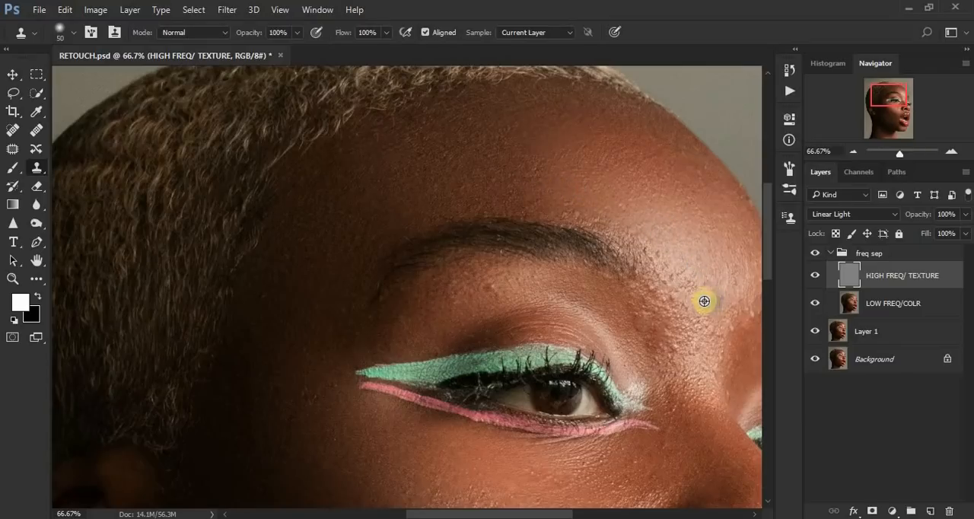
{"action": "left_click", "coordinate": [680, 278]}
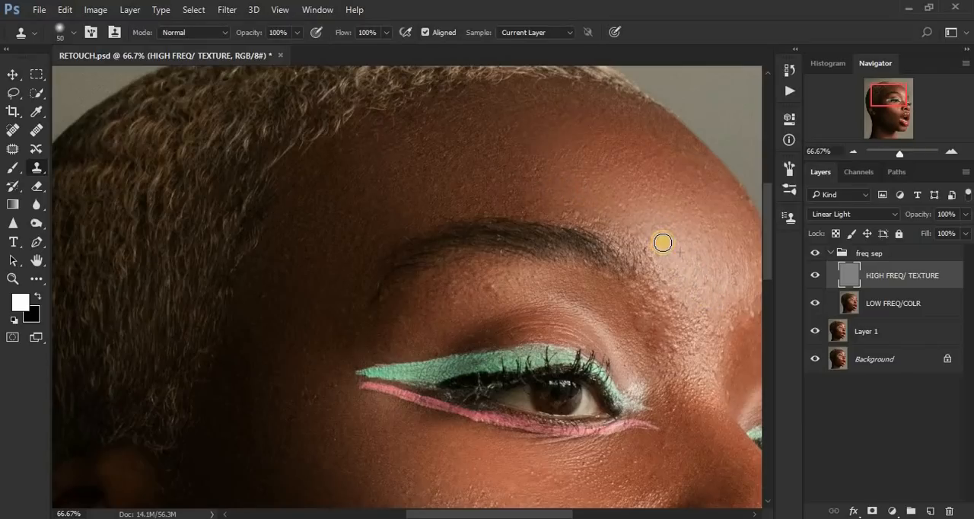
Step: Clone out the small bumps along the upper edge of the eyebrow's inner half
{"action": "left_click", "coordinate": [631, 211]}
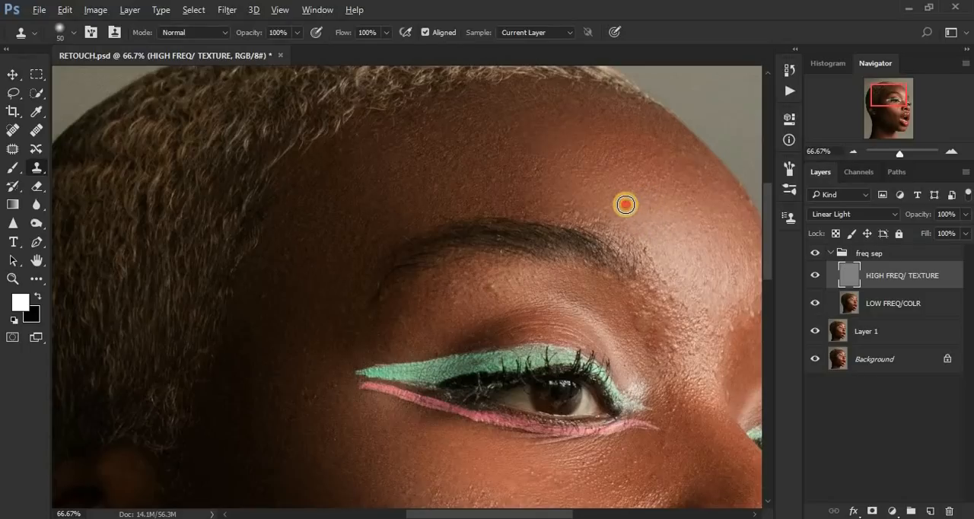
{"action": "left_click", "coordinate": [612, 216]}
{"action": "left_click", "coordinate": [587, 204]}
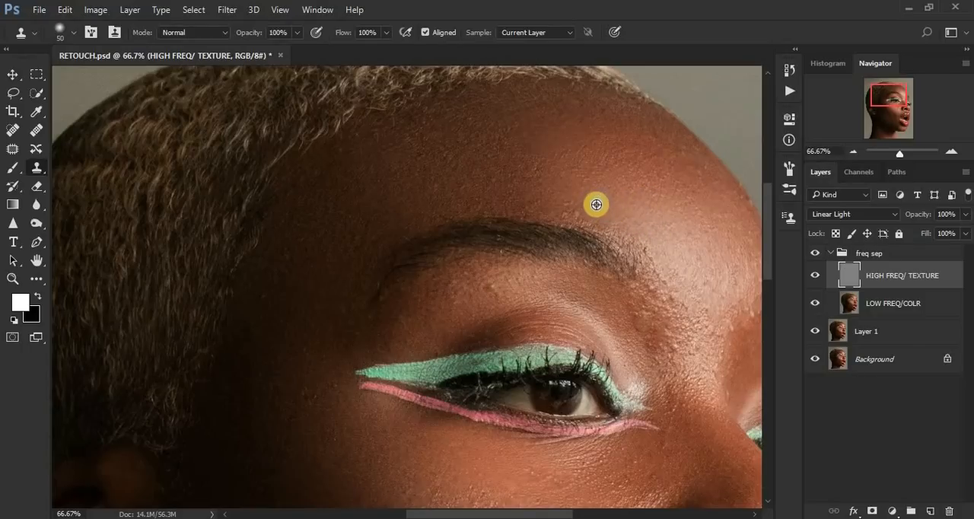
{"action": "left_click", "coordinate": [574, 206]}
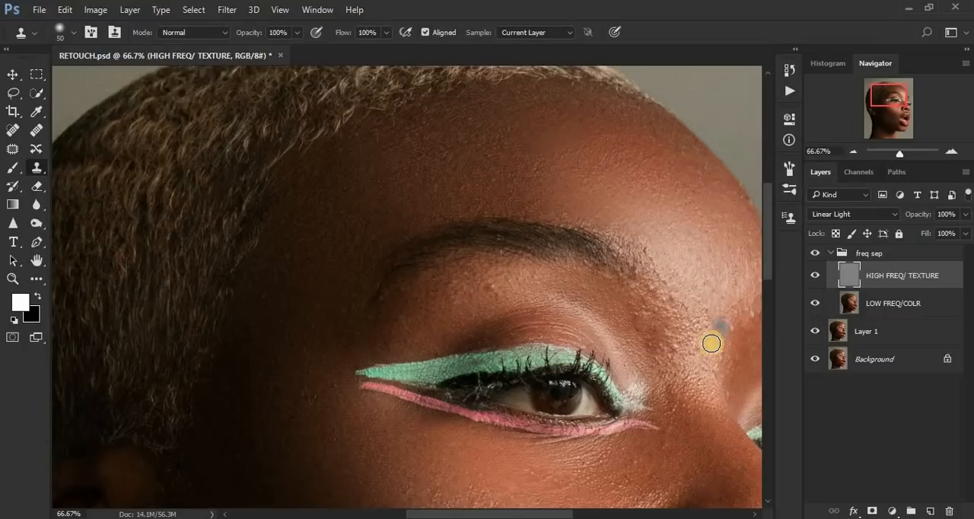
Step: Clean the rough texture between the eyebrow's inner end and the side of the nose bridge with cloned skin
{"action": "left_click", "coordinate": [683, 350]}
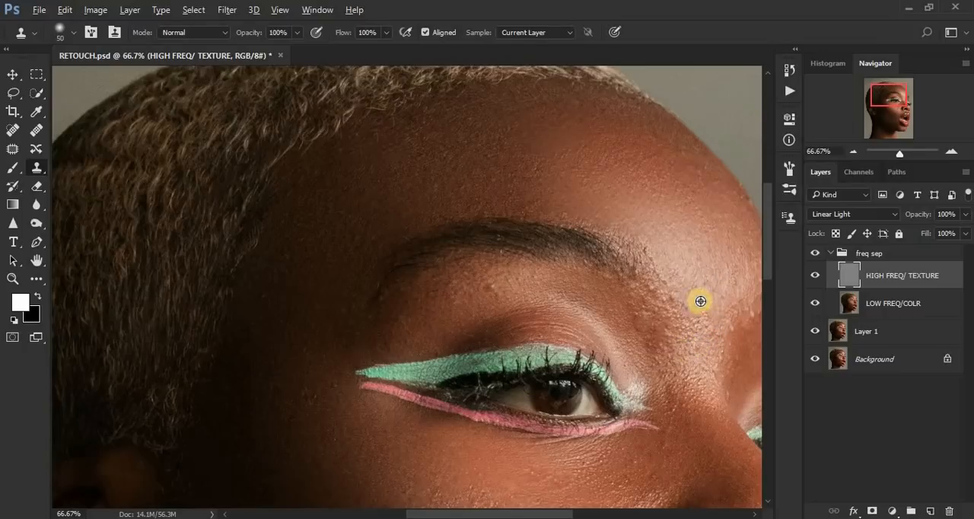
{"action": "left_click", "coordinate": [674, 289]}
{"action": "left_click", "coordinate": [660, 304]}
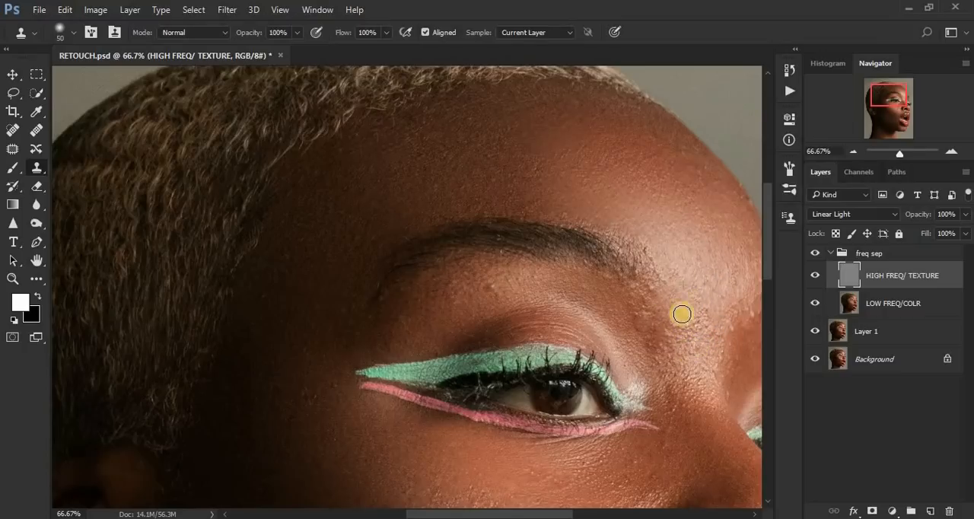
{"action": "left_click", "coordinate": [665, 337]}
{"action": "left_click", "coordinate": [648, 300]}
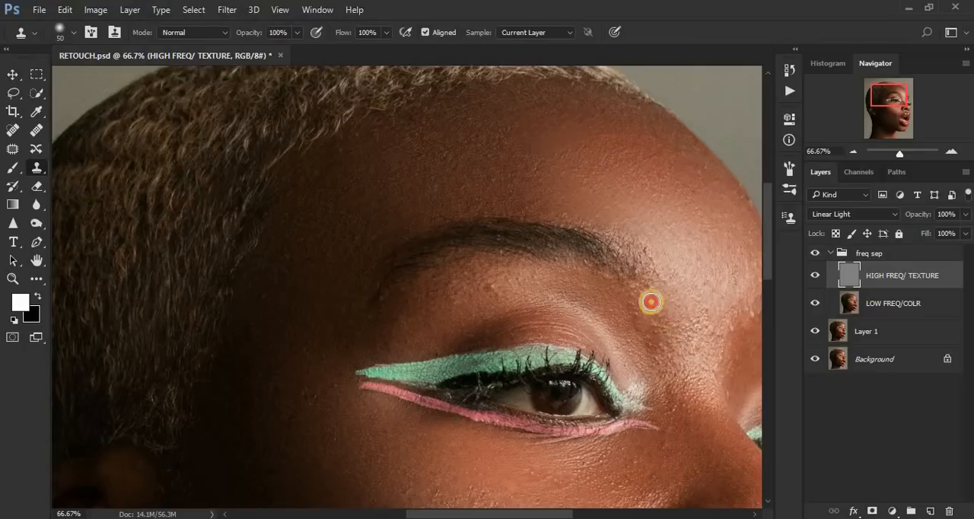
{"action": "left_click", "coordinate": [673, 333]}
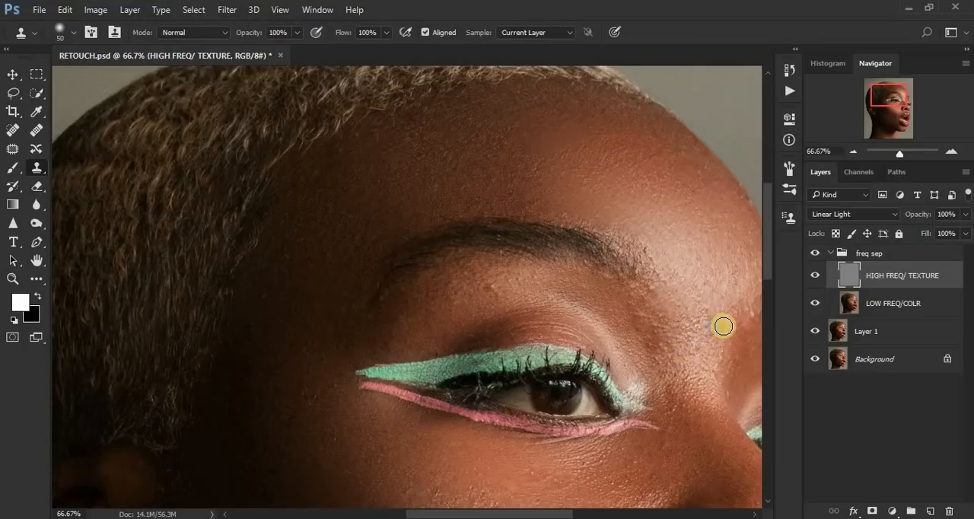
Step: Clone over the bumps in the middle of the area between the eyebrows
{"action": "left_click", "coordinate": [702, 327]}
{"action": "left_click", "coordinate": [714, 307]}
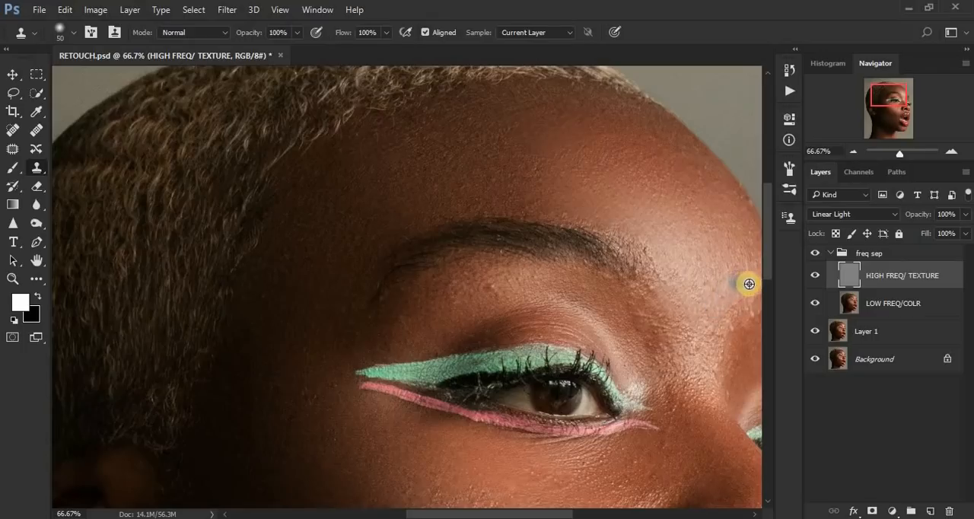
{"action": "left_click", "coordinate": [739, 285]}
{"action": "left_click", "coordinate": [712, 284]}
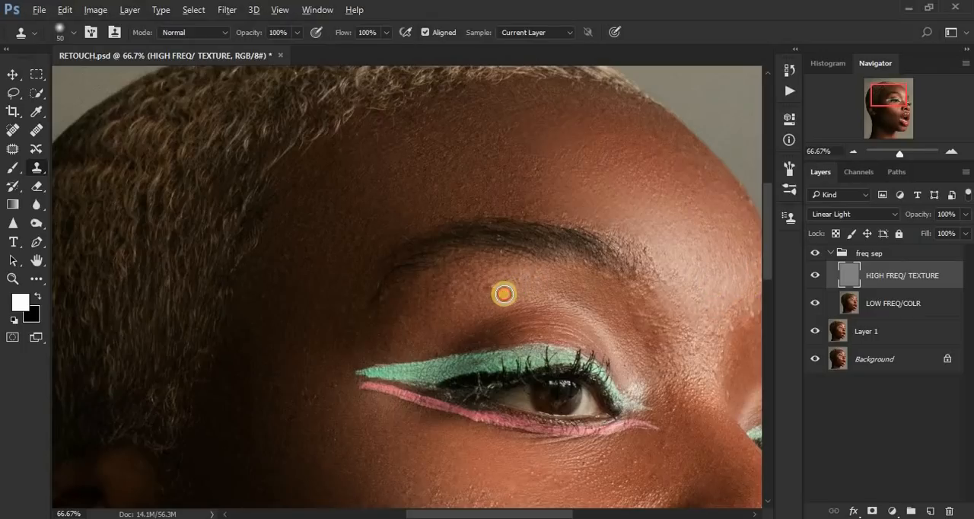
Step: Clone out the bumps on the upper eyelid skin just below the eyebrow
{"action": "left_click", "coordinate": [558, 283], "text": "alt"}
{"action": "left_click", "coordinate": [484, 292]}
{"action": "left_click", "coordinate": [476, 297], "text": "alt"}
{"action": "left_click", "coordinate": [464, 275]}
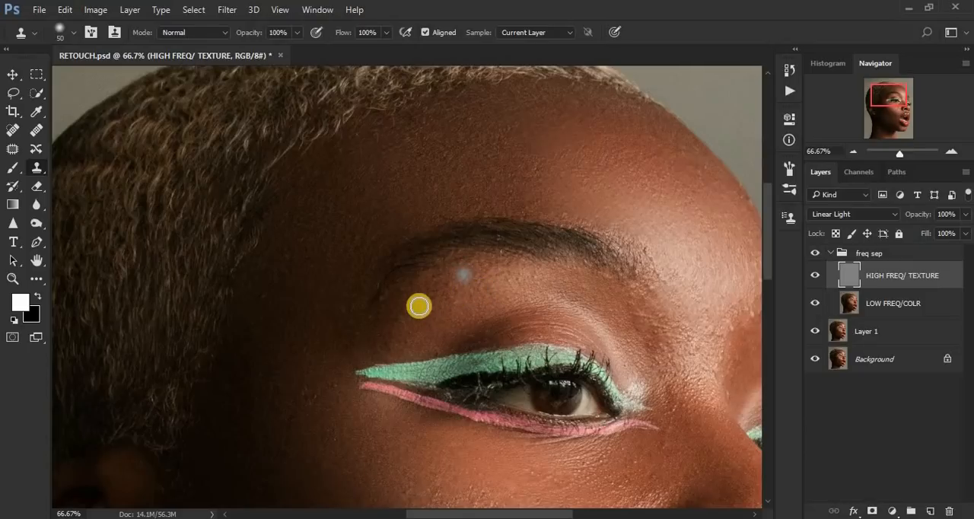
{"action": "left_click", "coordinate": [406, 317]}
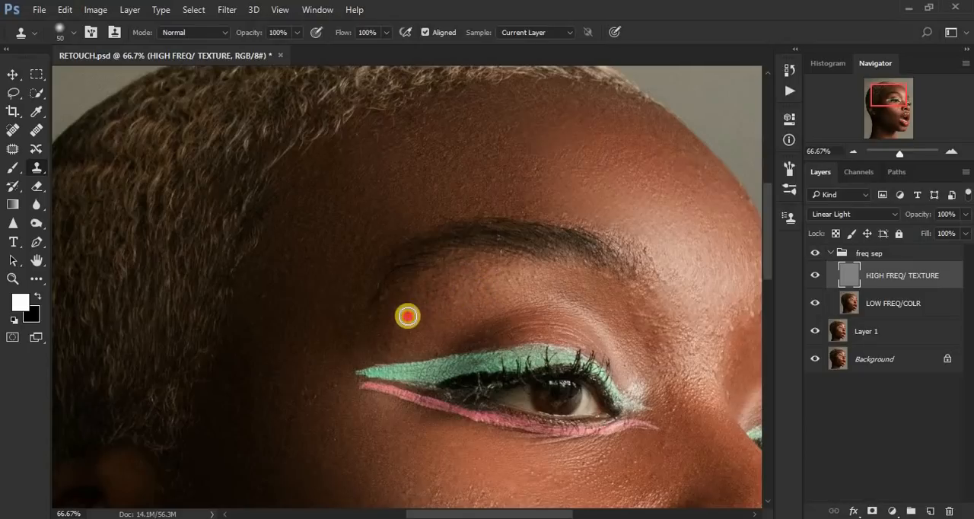
Step: Stamp clean texture from the eyebrow's inner end down the side of the nose bridge
{"action": "left_click", "coordinate": [665, 296], "text": "alt"}
{"action": "left_click", "coordinate": [679, 274]}
{"action": "left_click", "coordinate": [679, 306]}
{"action": "left_click", "coordinate": [692, 335], "text": "alt"}
{"action": "left_click", "coordinate": [681, 353]}
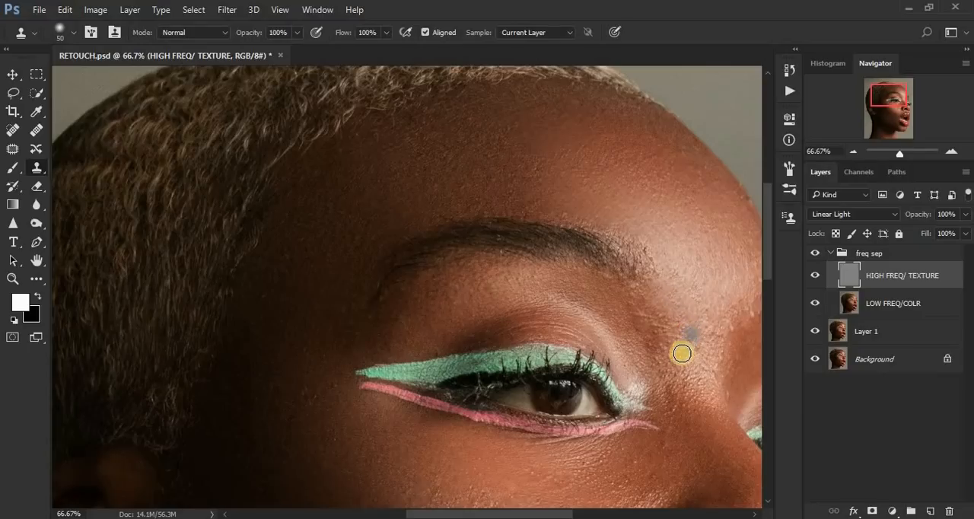
{"action": "left_click", "coordinate": [661, 344], "text": "alt"}
{"action": "left_click", "coordinate": [670, 308]}
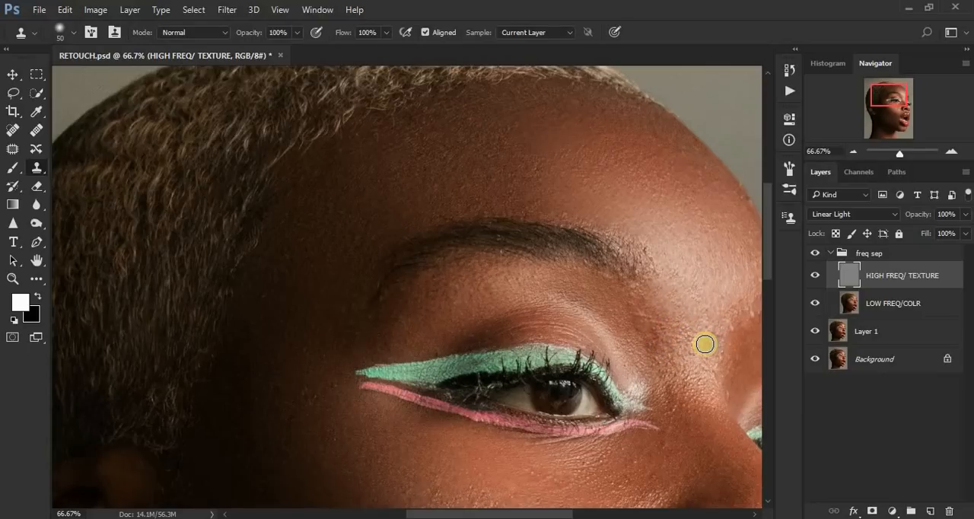
Step: Clone over the bumps at the top of the nose bridge, toward the far eyebrow
{"action": "mouse_move", "coordinate": [705, 342]}
{"action": "left_mouse_down"}
{"action": "mouse_move", "coordinate": [707, 328]}
{"action": "mouse_move", "coordinate": [739, 339]}
{"action": "left_mouse_up"}
{"action": "key", "text": "space"}
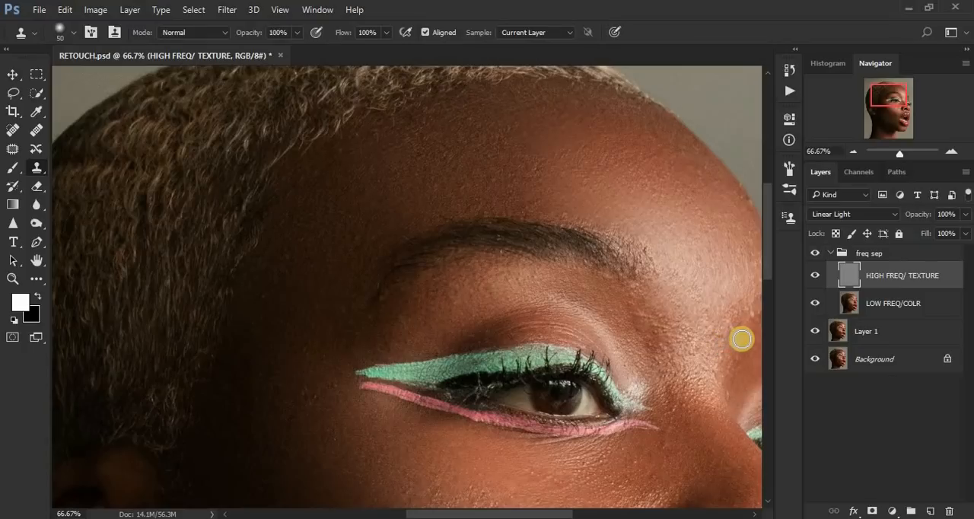
{"action": "left_click", "coordinate": [740, 308]}
{"action": "left_click", "coordinate": [729, 338], "text": "alt"}
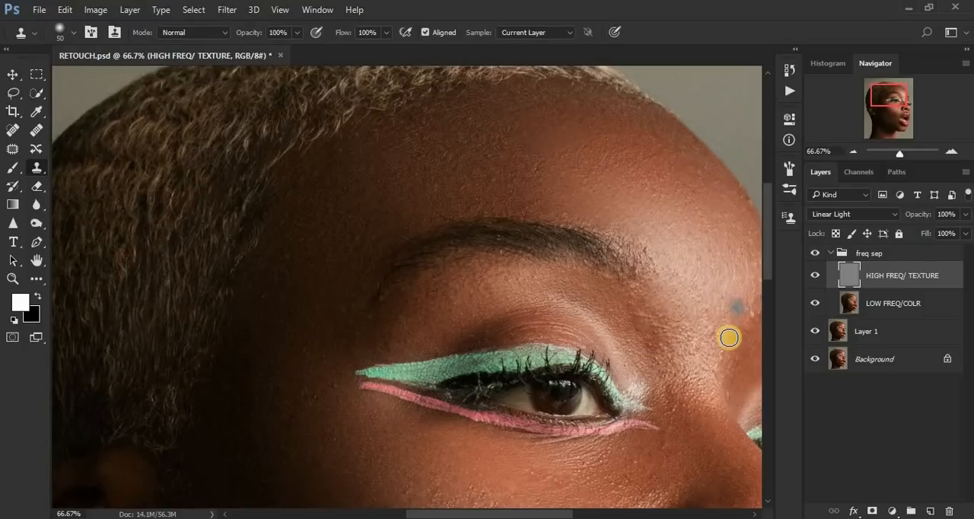
{"action": "left_click", "coordinate": [741, 280]}
{"action": "left_click", "coordinate": [732, 321]}
{"action": "left_click", "coordinate": [718, 339]}
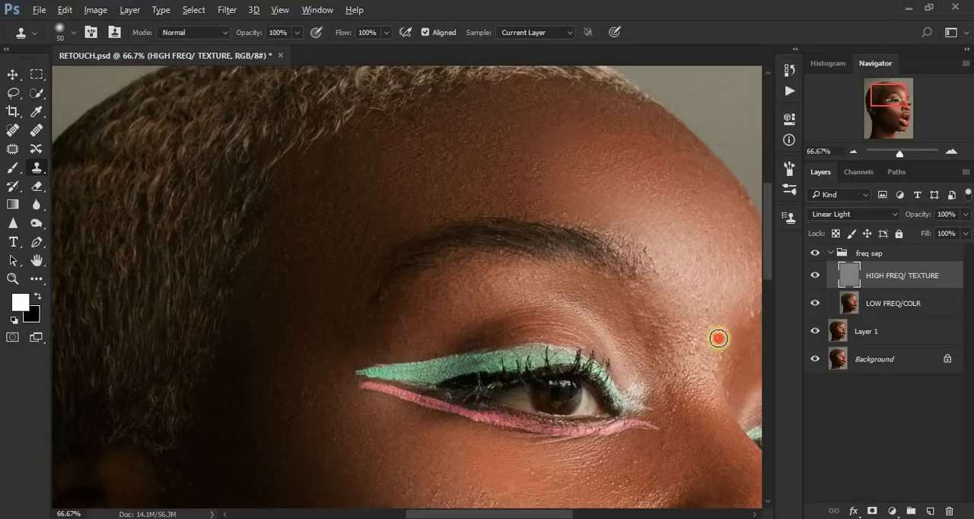
Step: Even out the remaining rough texture between the nose bridge and the near eye's inner corner with cloned skin
{"action": "left_click", "coordinate": [713, 325]}
{"action": "left_click", "coordinate": [693, 346], "text": "alt"}
{"action": "left_click", "coordinate": [692, 298]}
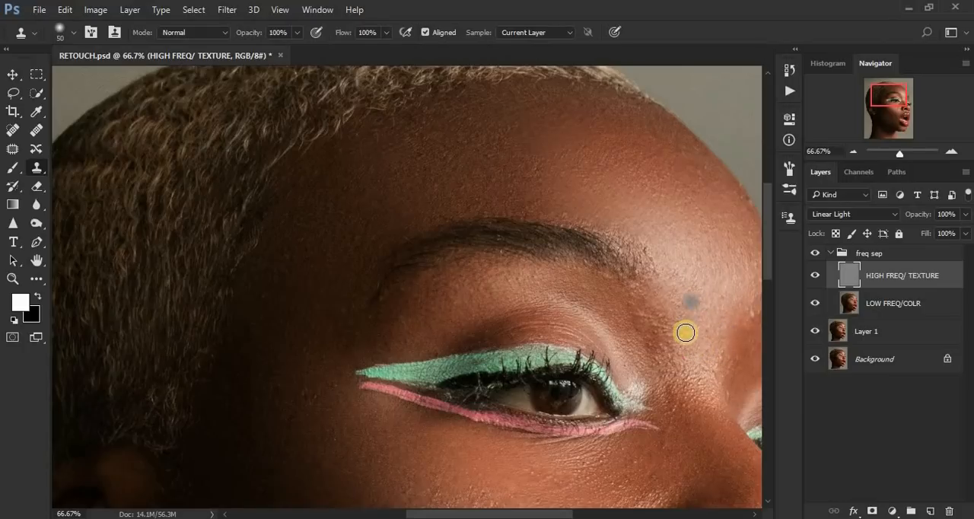
{"action": "left_click", "coordinate": [664, 330], "text": "alt"}
{"action": "left_click", "coordinate": [668, 306]}
{"action": "left_click", "coordinate": [702, 325], "text": "alt"}
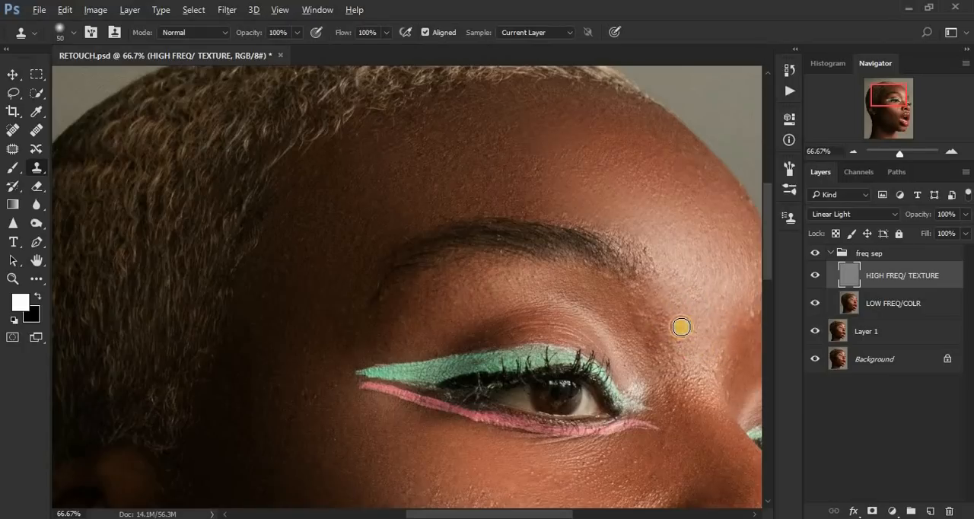
{"action": "left_click", "coordinate": [661, 317]}
Step: Clean the remaining bumps on the lower forehead highlight beside the eyebrow's inner end with cloned texture
{"action": "left_click", "coordinate": [698, 298]}
{"action": "left_click", "coordinate": [678, 277], "text": "alt"}
{"action": "left_click", "coordinate": [701, 270]}
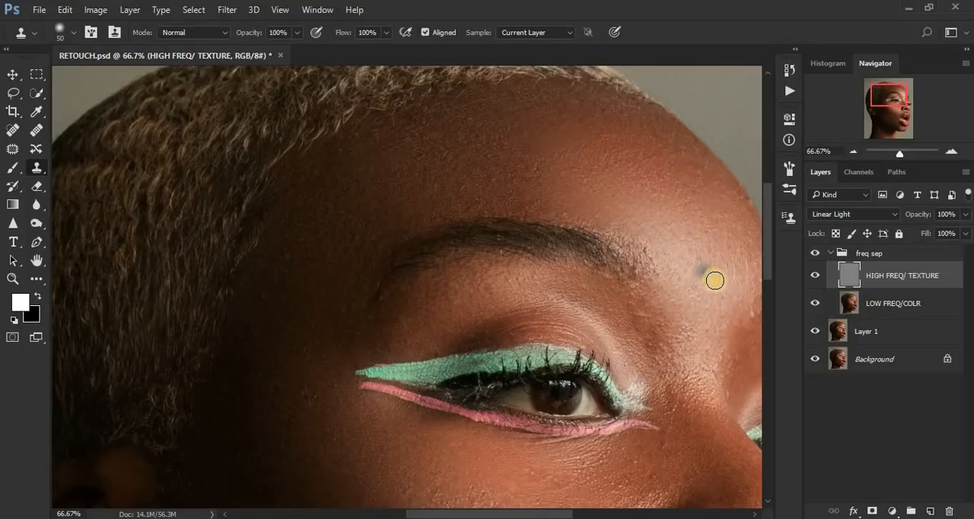
{"action": "left_click", "coordinate": [713, 286], "text": "alt"}
{"action": "left_click", "coordinate": [703, 260]}
Step: Clone out the scattered bumps across the upper forehead up to the hairline
{"action": "left_click", "coordinate": [535, 198], "text": "alt"}
{"action": "left_click", "coordinate": [545, 176]}
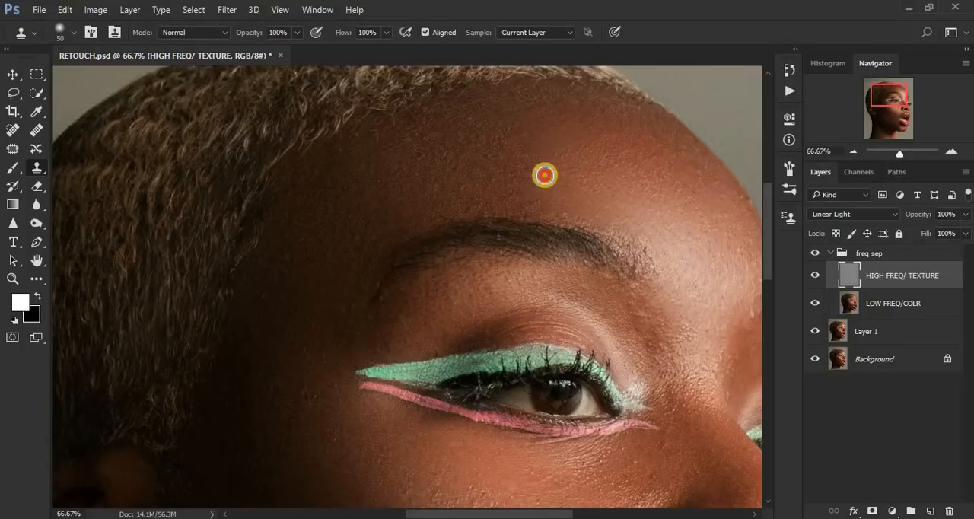
{"action": "left_click", "coordinate": [624, 163], "text": "alt"}
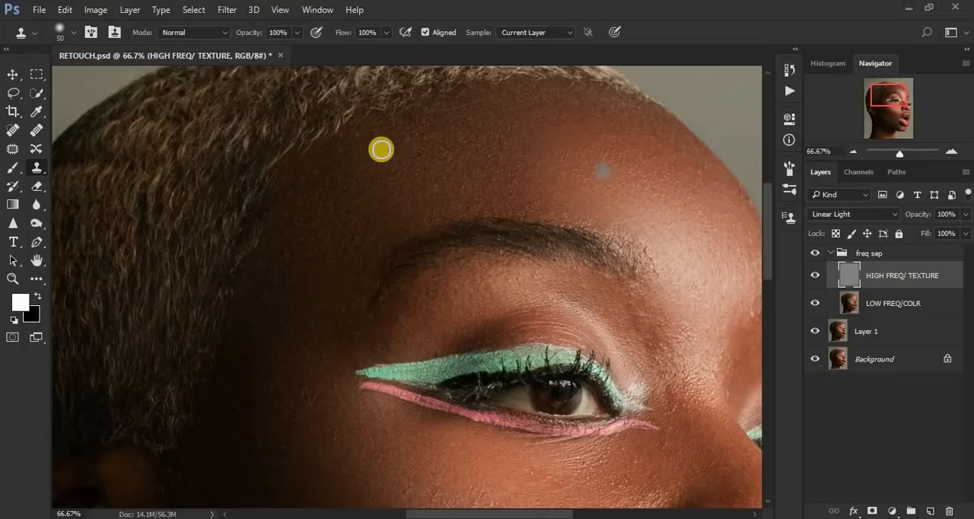
{"action": "left_click", "coordinate": [358, 154], "text": "alt"}
{"action": "left_click", "coordinate": [446, 125]}
{"action": "left_click", "coordinate": [420, 121]}
Step: Stamp clean texture over the dark temple skin between the eye's outer corner and the hairline
{"action": "left_click", "coordinate": [333, 350], "text": "alt"}
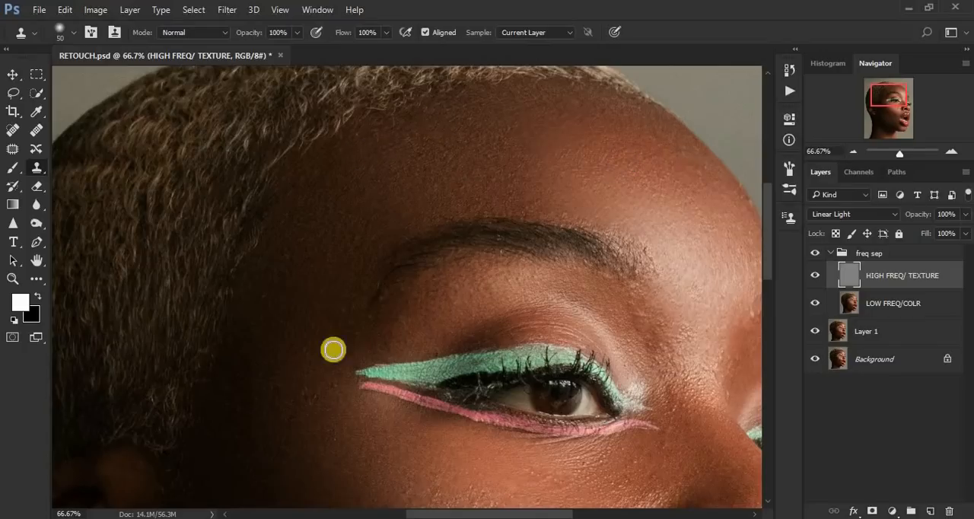
{"action": "left_click", "coordinate": [337, 384]}
{"action": "left_click", "coordinate": [330, 403], "text": "alt"}
{"action": "left_click", "coordinate": [307, 391]}
{"action": "left_click", "coordinate": [310, 395], "text": "alt"}
{"action": "left_click", "coordinate": [274, 391]}
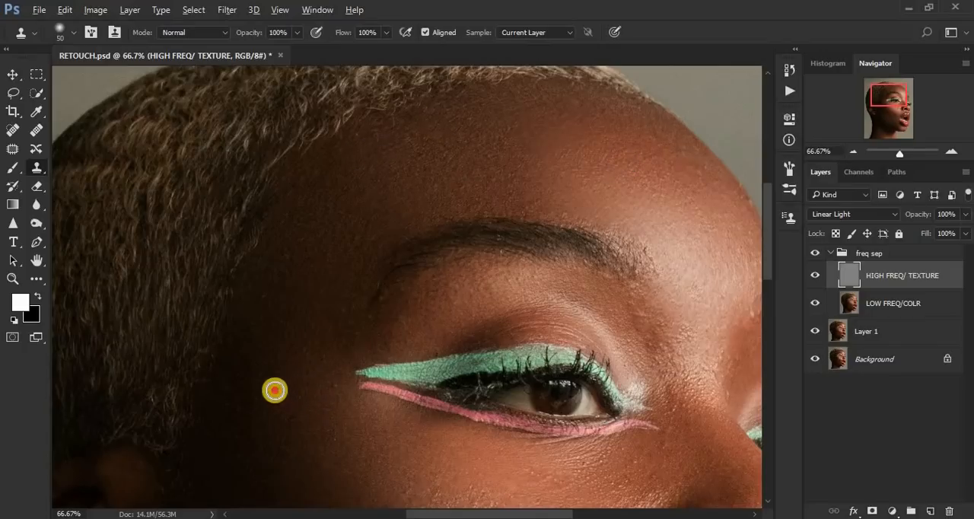
{"action": "left_click", "coordinate": [304, 345], "text": "alt"}
{"action": "left_click", "coordinate": [273, 311]}
{"action": "left_click", "coordinate": [263, 395], "text": "alt"}
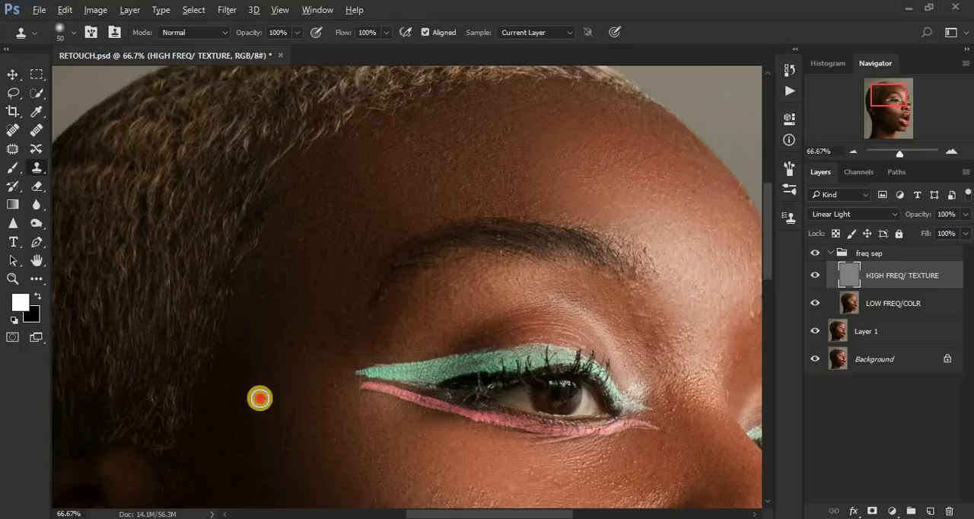
{"action": "left_click", "coordinate": [303, 315]}
Step: Set the clone brush size to 60 and stamp clean texture across the skin between the eyebrows
{"action": "scroll", "coordinate": [302, 319], "scroll_direction": "down", "scroll_amount": 4}
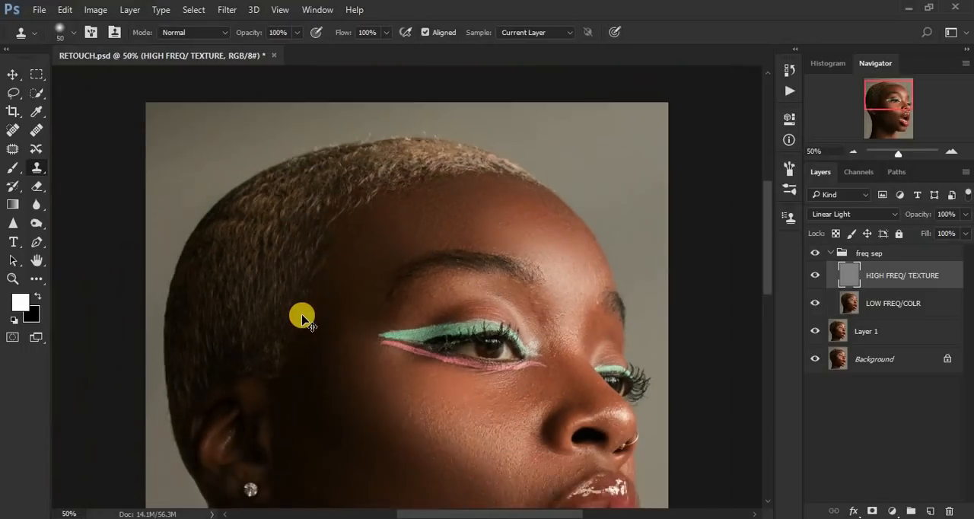
{"action": "scroll", "coordinate": [302, 319], "scroll_direction": "up", "scroll_amount": 2}
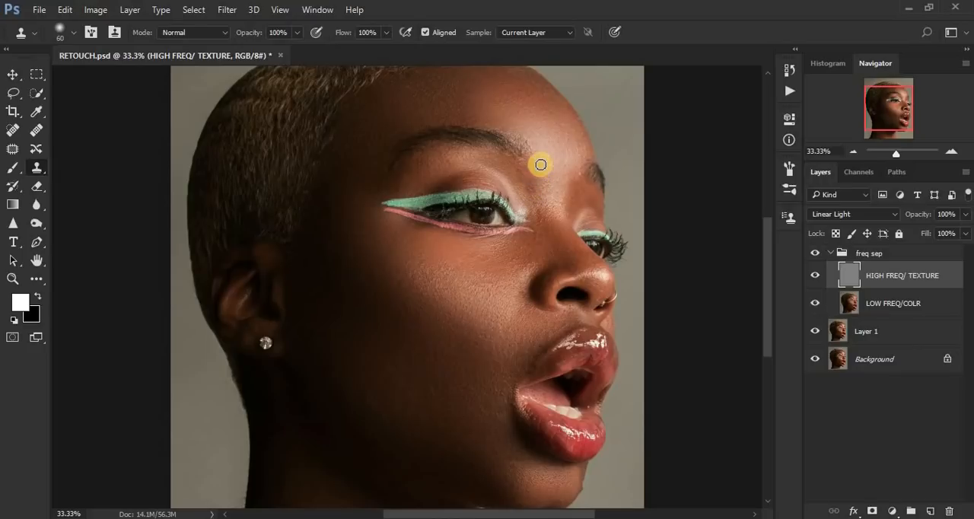
{"action": "mouse_move", "coordinate": [541, 172]}
{"action": "left_mouse_down"}
{"action": "mouse_move", "coordinate": [522, 168]}
{"action": "mouse_move", "coordinate": [566, 171]}
{"action": "mouse_move", "coordinate": [587, 161]}
{"action": "left_mouse_up"}
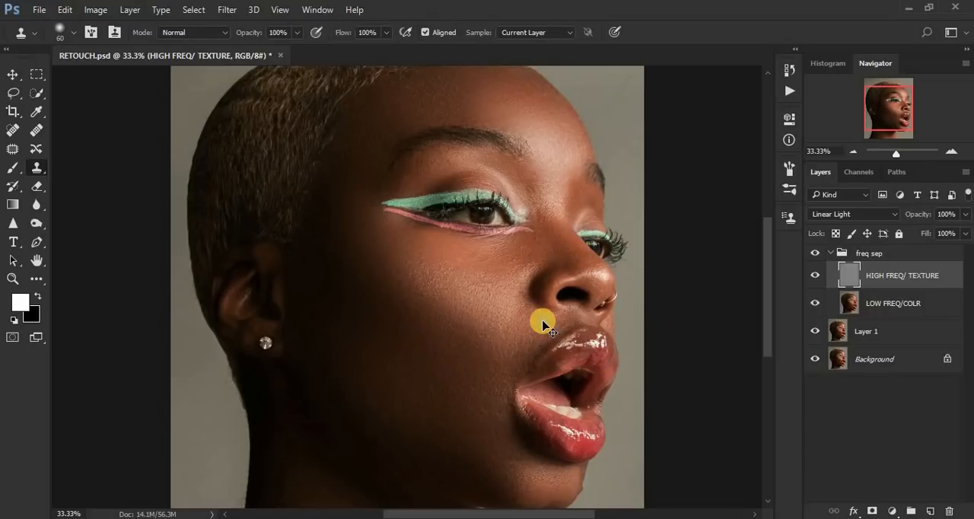
Step: Set the clone brush size to 45 and clone clean texture along the cheek beside the corner of the mouth
{"action": "key", "text": "ctrl+plus"}
{"action": "key", "text": "ctrl+plus"}
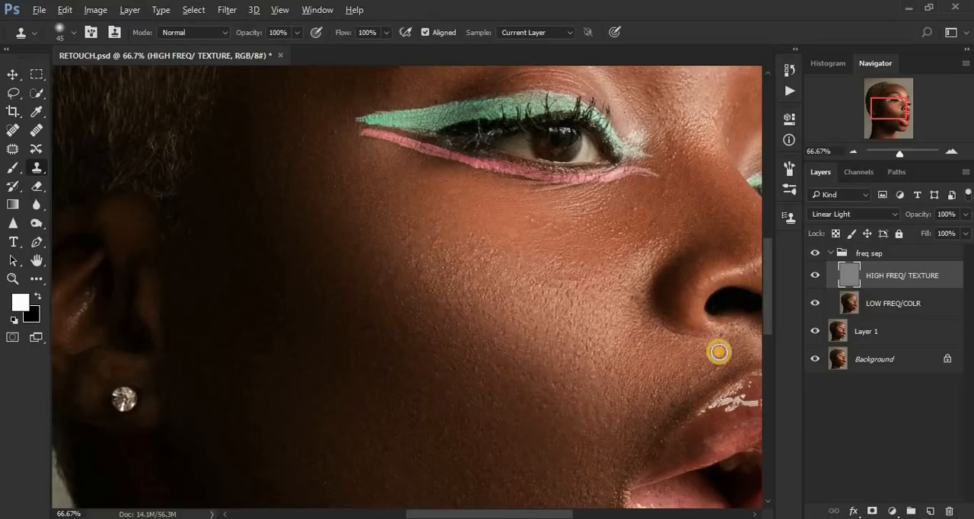
{"action": "left_click", "coordinate": [651, 415], "text": "alt"}
{"action": "mouse_move", "coordinate": [642, 445]}
{"action": "left_mouse_down"}
{"action": "mouse_move", "coordinate": [625, 462]}
{"action": "mouse_move", "coordinate": [628, 444]}
{"action": "mouse_move", "coordinate": [615, 492]}
{"action": "left_mouse_up"}
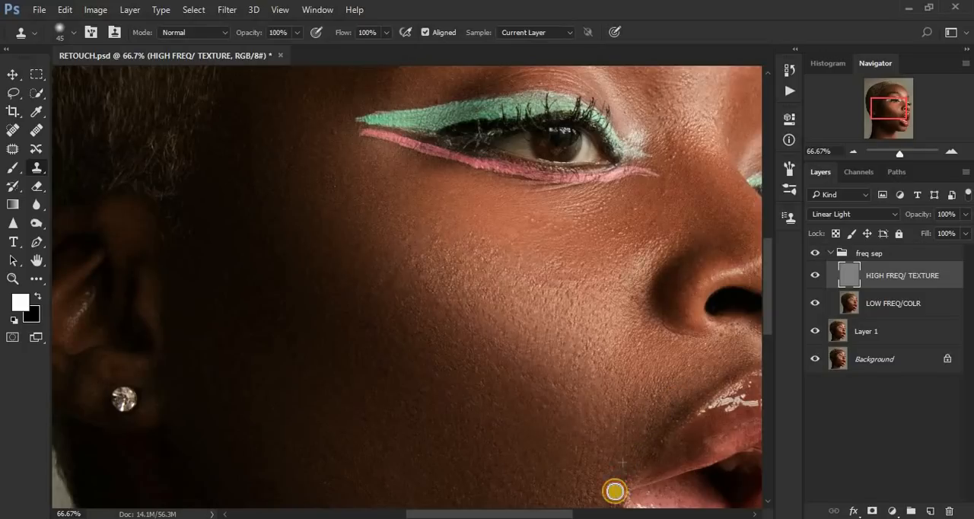
{"action": "key", "text": "ctrl+minus"}
{"action": "key", "text": "ctrl+minus"}
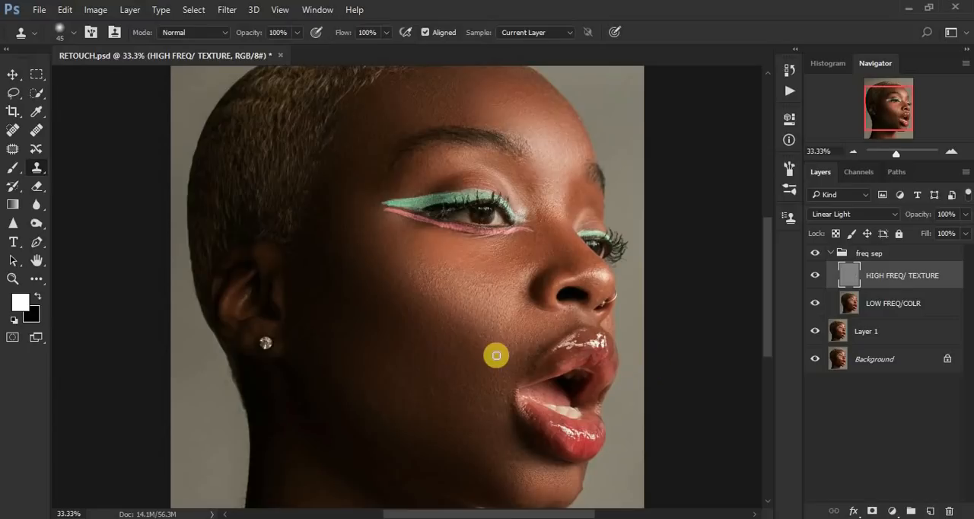
{"action": "key", "text": "ctrl+minus"}
{"action": "key", "text": "ctrl+minus"}
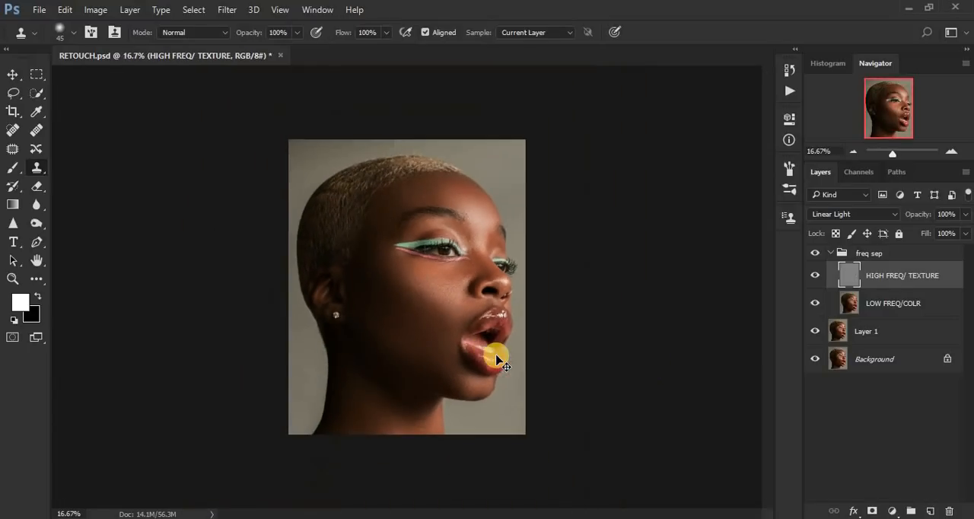
Step: Collapse the freq sep group and toggle its visibility repeatedly to compare the skin with and without the frequency separation retouch
{"action": "key", "text": "ctrl+plus"}
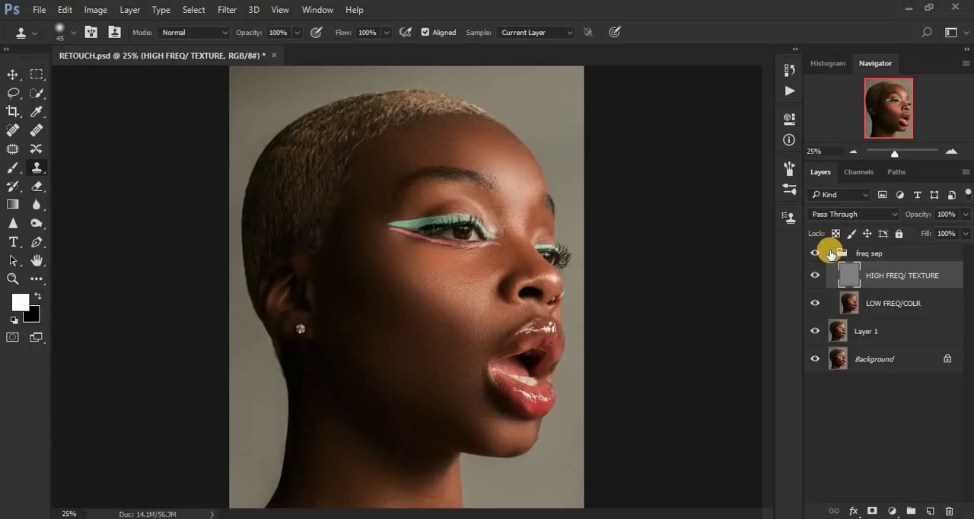
{"action": "left_click", "coordinate": [831, 255]}
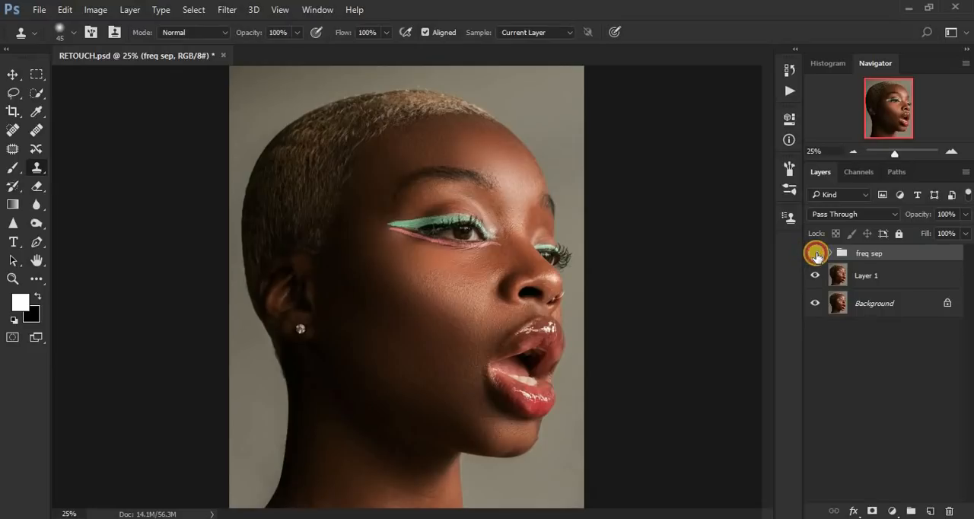
{"action": "left_click", "coordinate": [816, 254]}
{"action": "left_click", "coordinate": [816, 255]}
{"action": "left_click", "coordinate": [816, 254]}
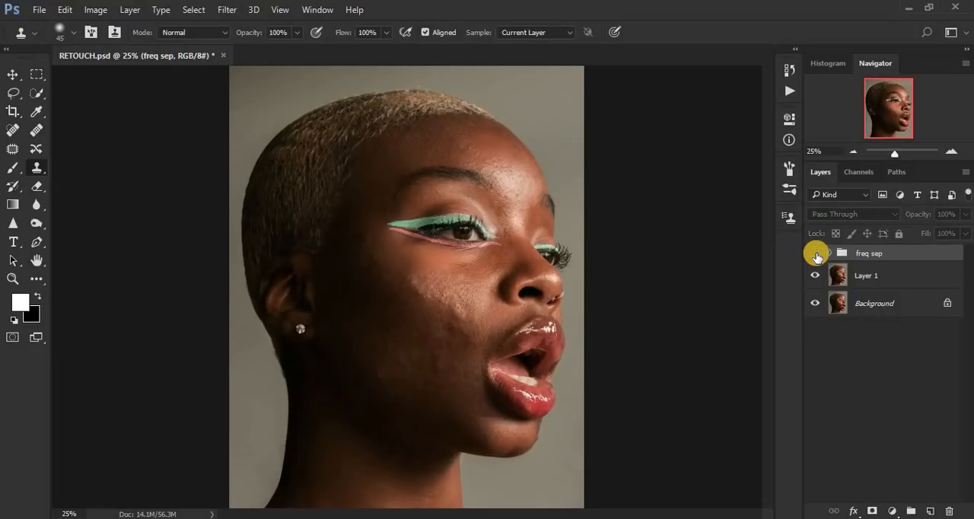
{"action": "left_click", "coordinate": [816, 255]}
{"action": "left_click", "coordinate": [816, 255]}
{"action": "left_click", "coordinate": [816, 254]}
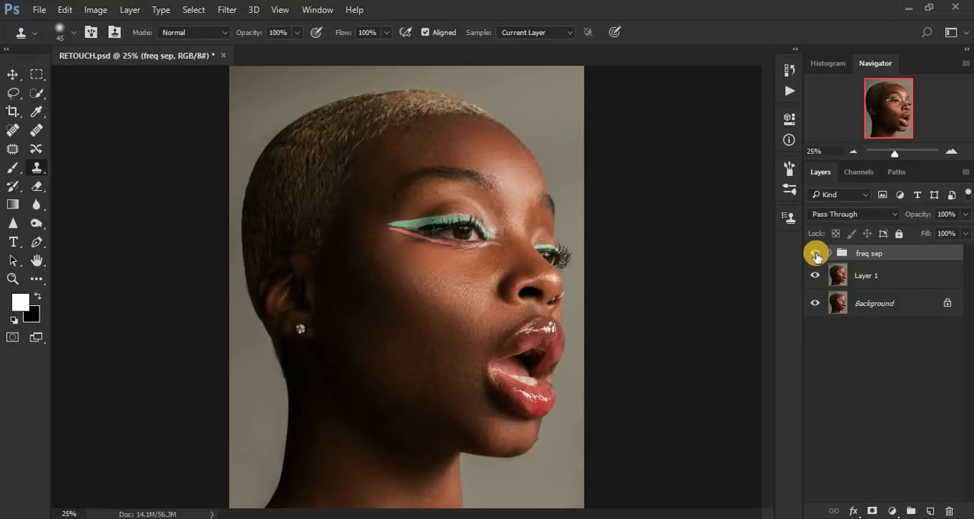
{"action": "left_click", "coordinate": [816, 254]}
{"action": "left_click", "coordinate": [816, 255]}
{"action": "left_click", "coordinate": [816, 254]}
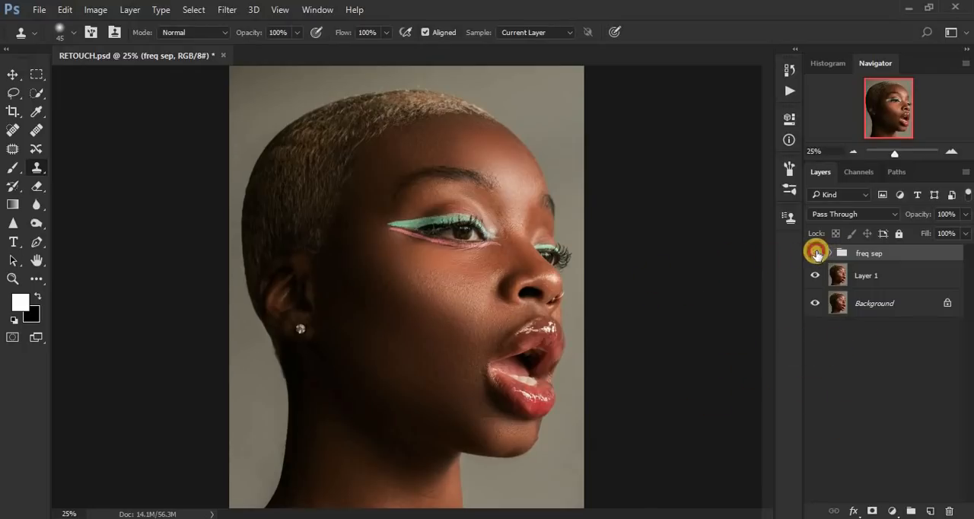
{"action": "left_click", "coordinate": [815, 253]}
{"action": "left_click", "coordinate": [815, 252]}
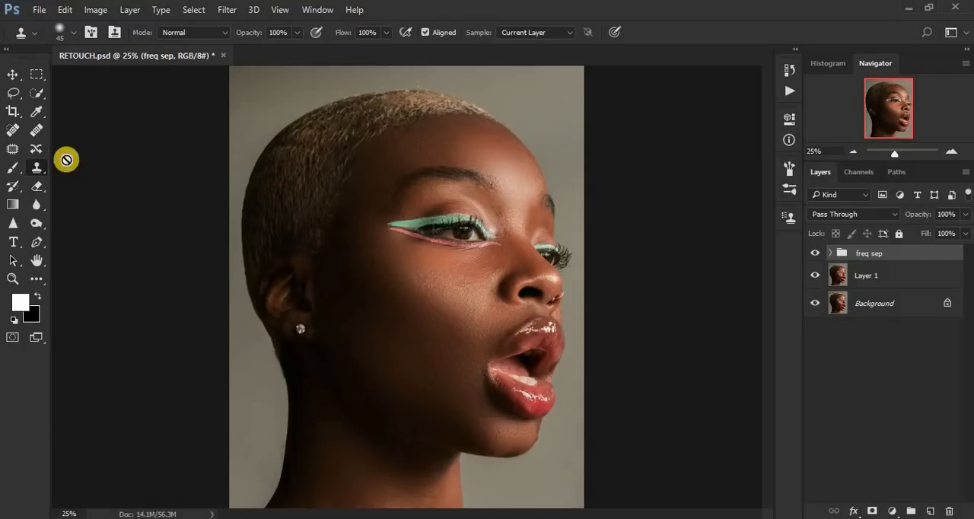
{"action": "left_click", "coordinate": [815, 253]}
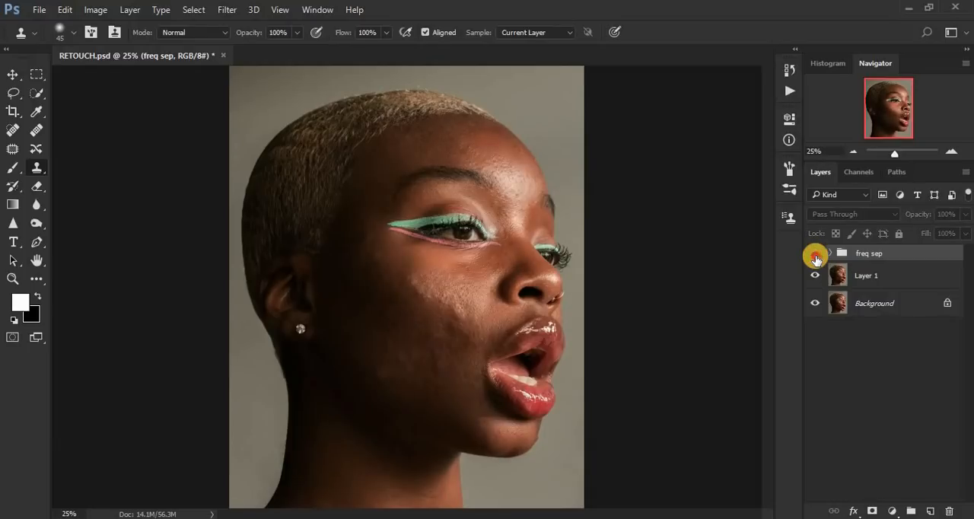
{"action": "left_click", "coordinate": [815, 254]}
{"action": "left_click", "coordinate": [815, 254]}
{"action": "left_click", "coordinate": [815, 254]}
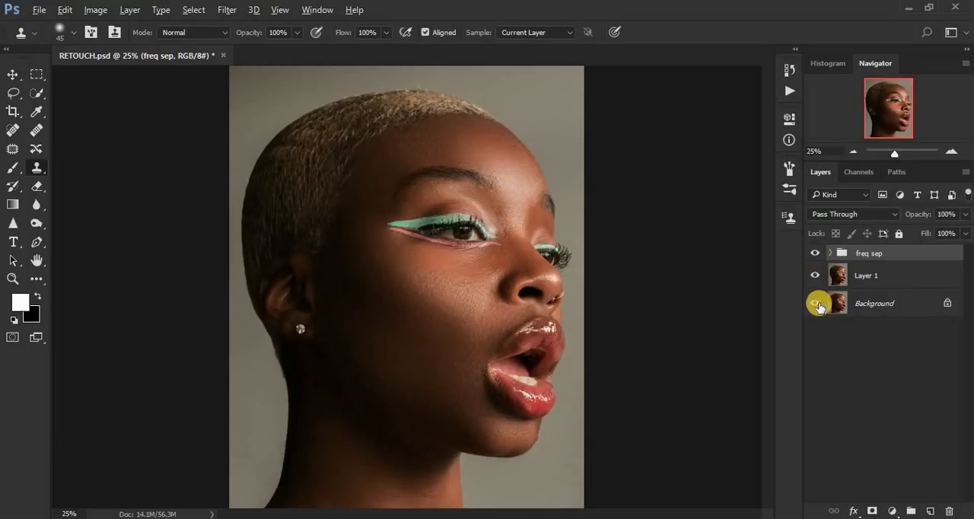
Step: Compare the full retouch with the original photo by repeatedly showing only the Background layer and restoring all layers
{"action": "left_click", "coordinate": [817, 303], "text": "alt"}
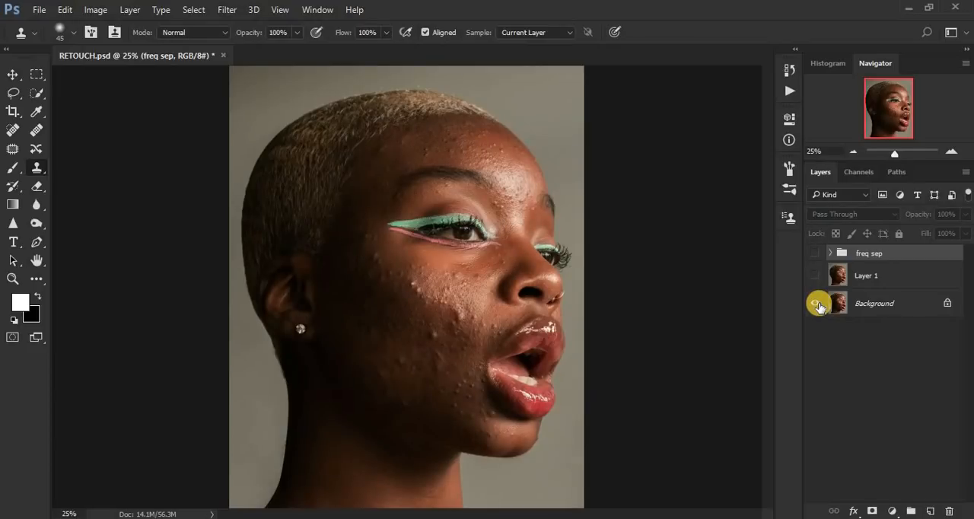
{"action": "left_click", "coordinate": [817, 304], "text": "alt"}
{"action": "left_click", "coordinate": [817, 304], "text": "alt"}
{"action": "left_click", "coordinate": [817, 304], "text": "alt"}
{"action": "left_click", "coordinate": [817, 304], "text": "alt"}
{"action": "left_click", "coordinate": [817, 304], "text": "alt"}
{"action": "left_click", "coordinate": [816, 303], "text": "alt"}
{"action": "left_click", "coordinate": [816, 304], "text": "alt"}
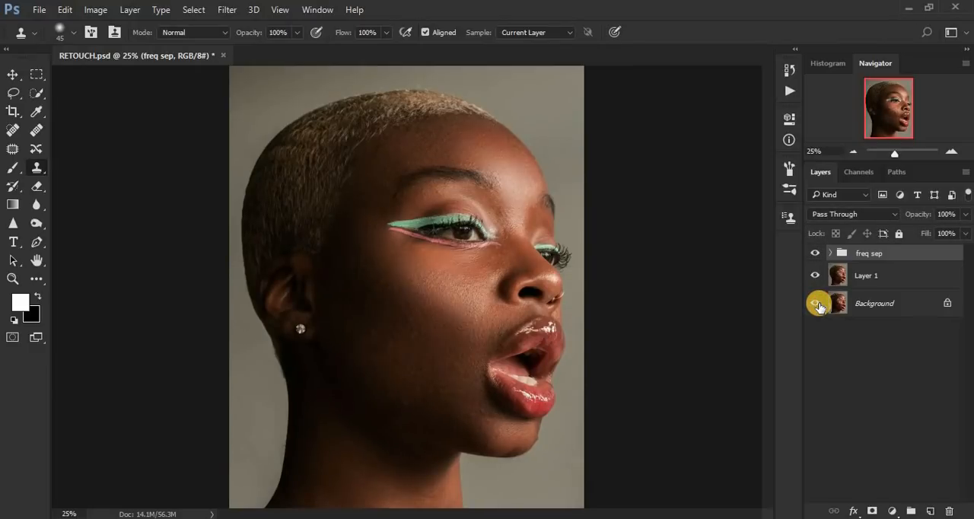
{"action": "left_click", "coordinate": [817, 304], "text": "alt"}
{"action": "left_click", "coordinate": [817, 304], "text": "alt"}
{"action": "left_click", "coordinate": [817, 304], "text": "alt"}
{"action": "left_click", "coordinate": [817, 304], "text": "alt"}
{"action": "left_click", "coordinate": [817, 304], "text": "alt"}
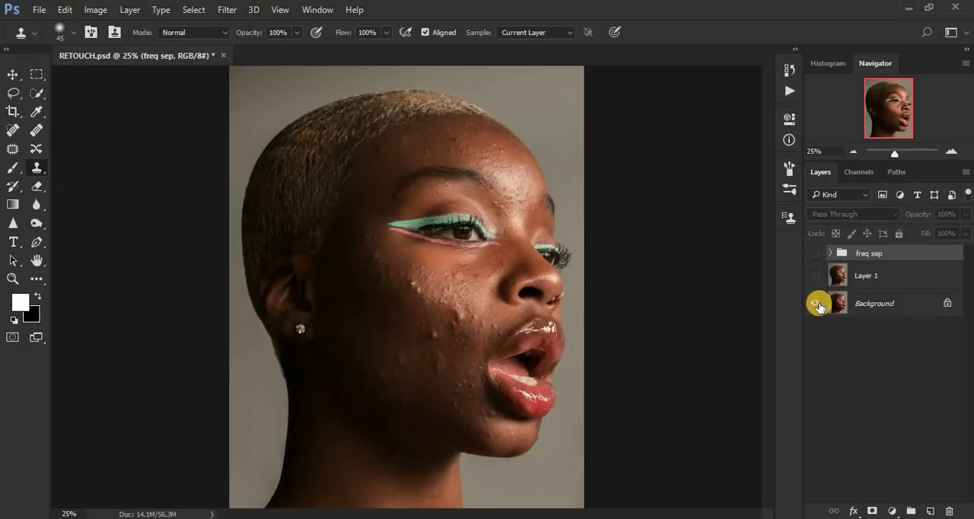
{"action": "left_click", "coordinate": [817, 304], "text": "alt"}
{"action": "left_click", "coordinate": [816, 303], "text": "alt"}
{"action": "left_click", "coordinate": [817, 304], "text": "alt"}
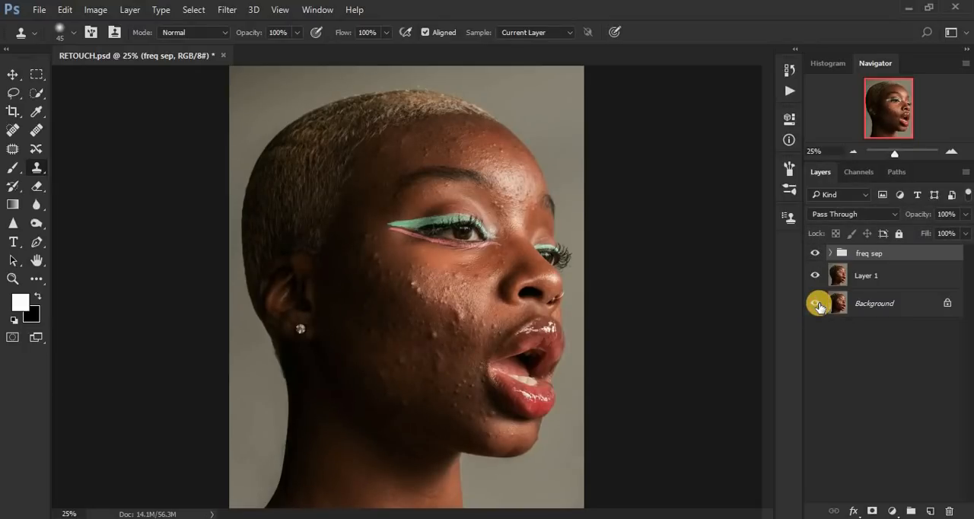
{"action": "left_click", "coordinate": [816, 304], "text": "alt"}
{"action": "left_click", "coordinate": [817, 303], "text": "alt"}
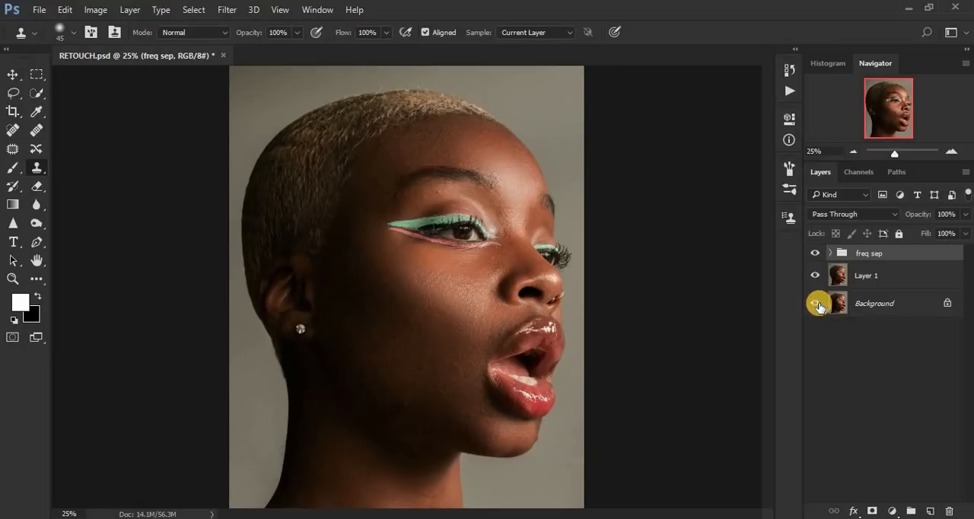
{"action": "left_click", "coordinate": [817, 304], "text": "alt"}
{"action": "left_click", "coordinate": [817, 303], "text": "alt"}
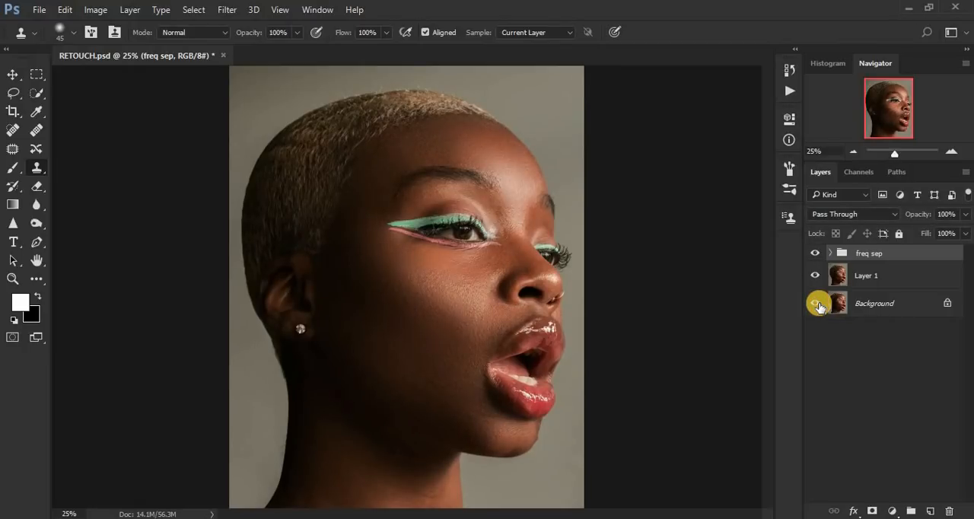